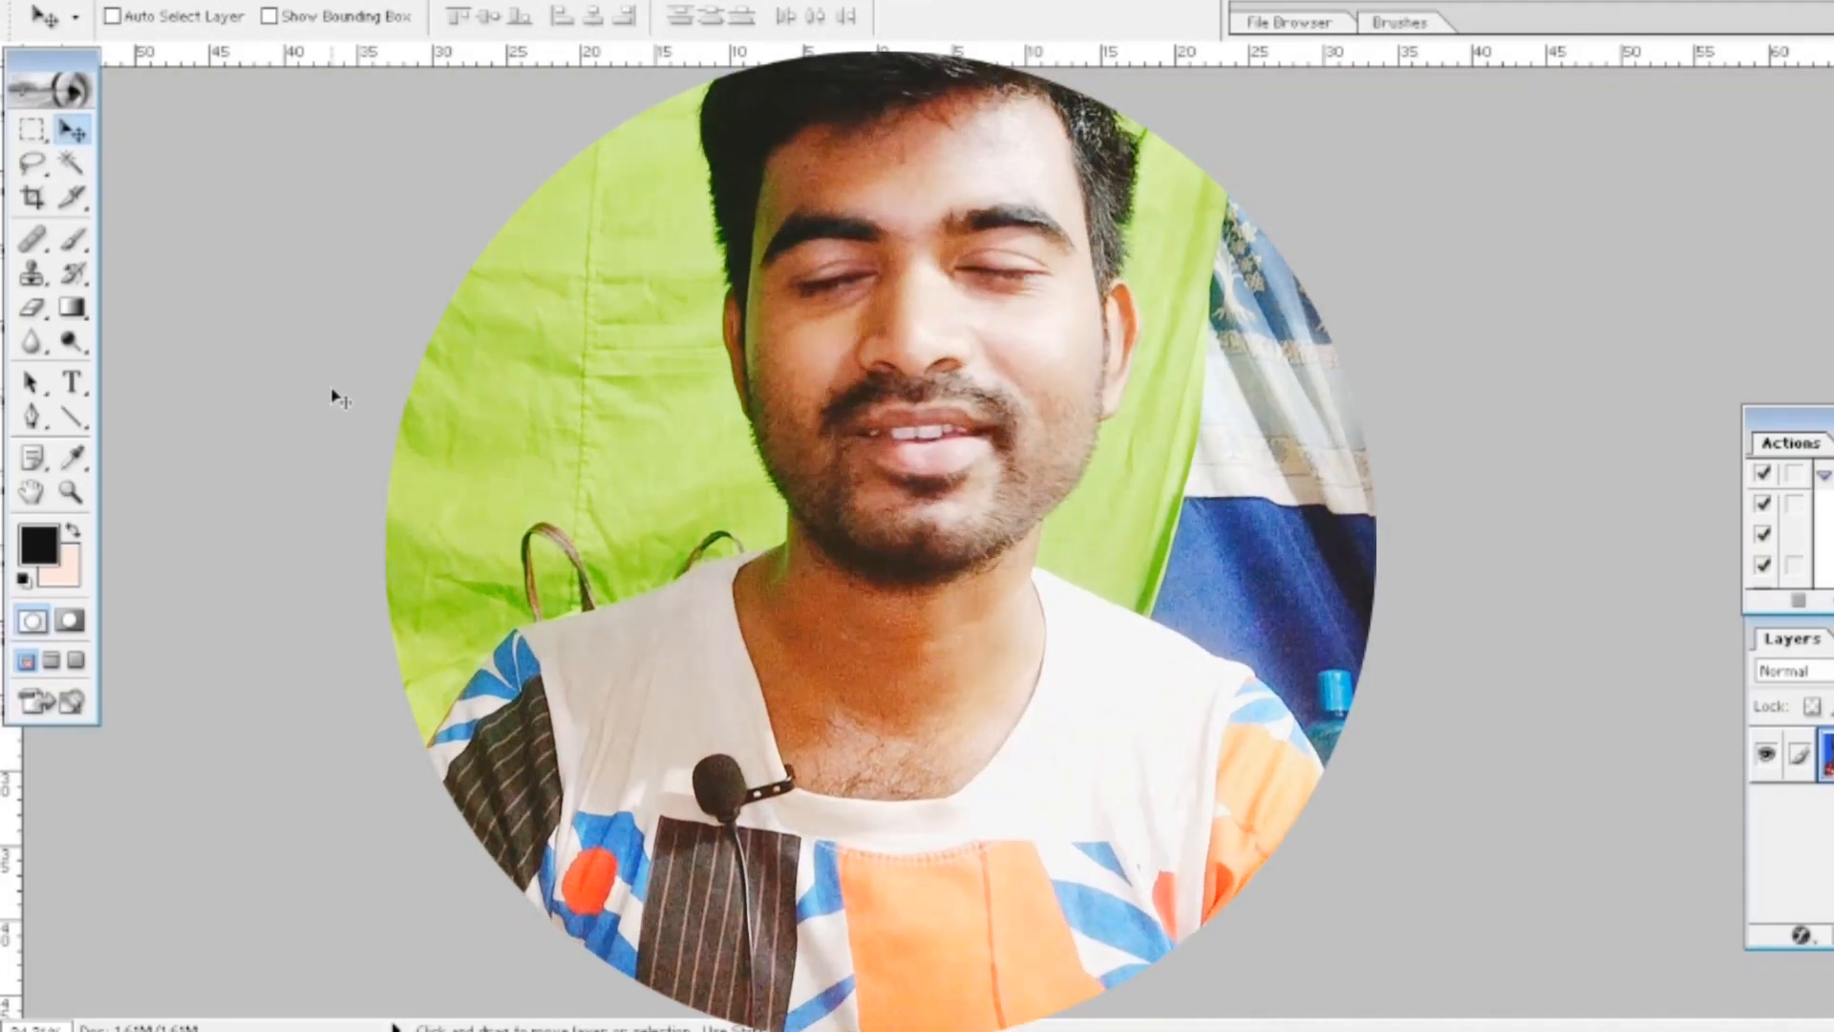
pyautogui.hotkey('ctrl', '+')
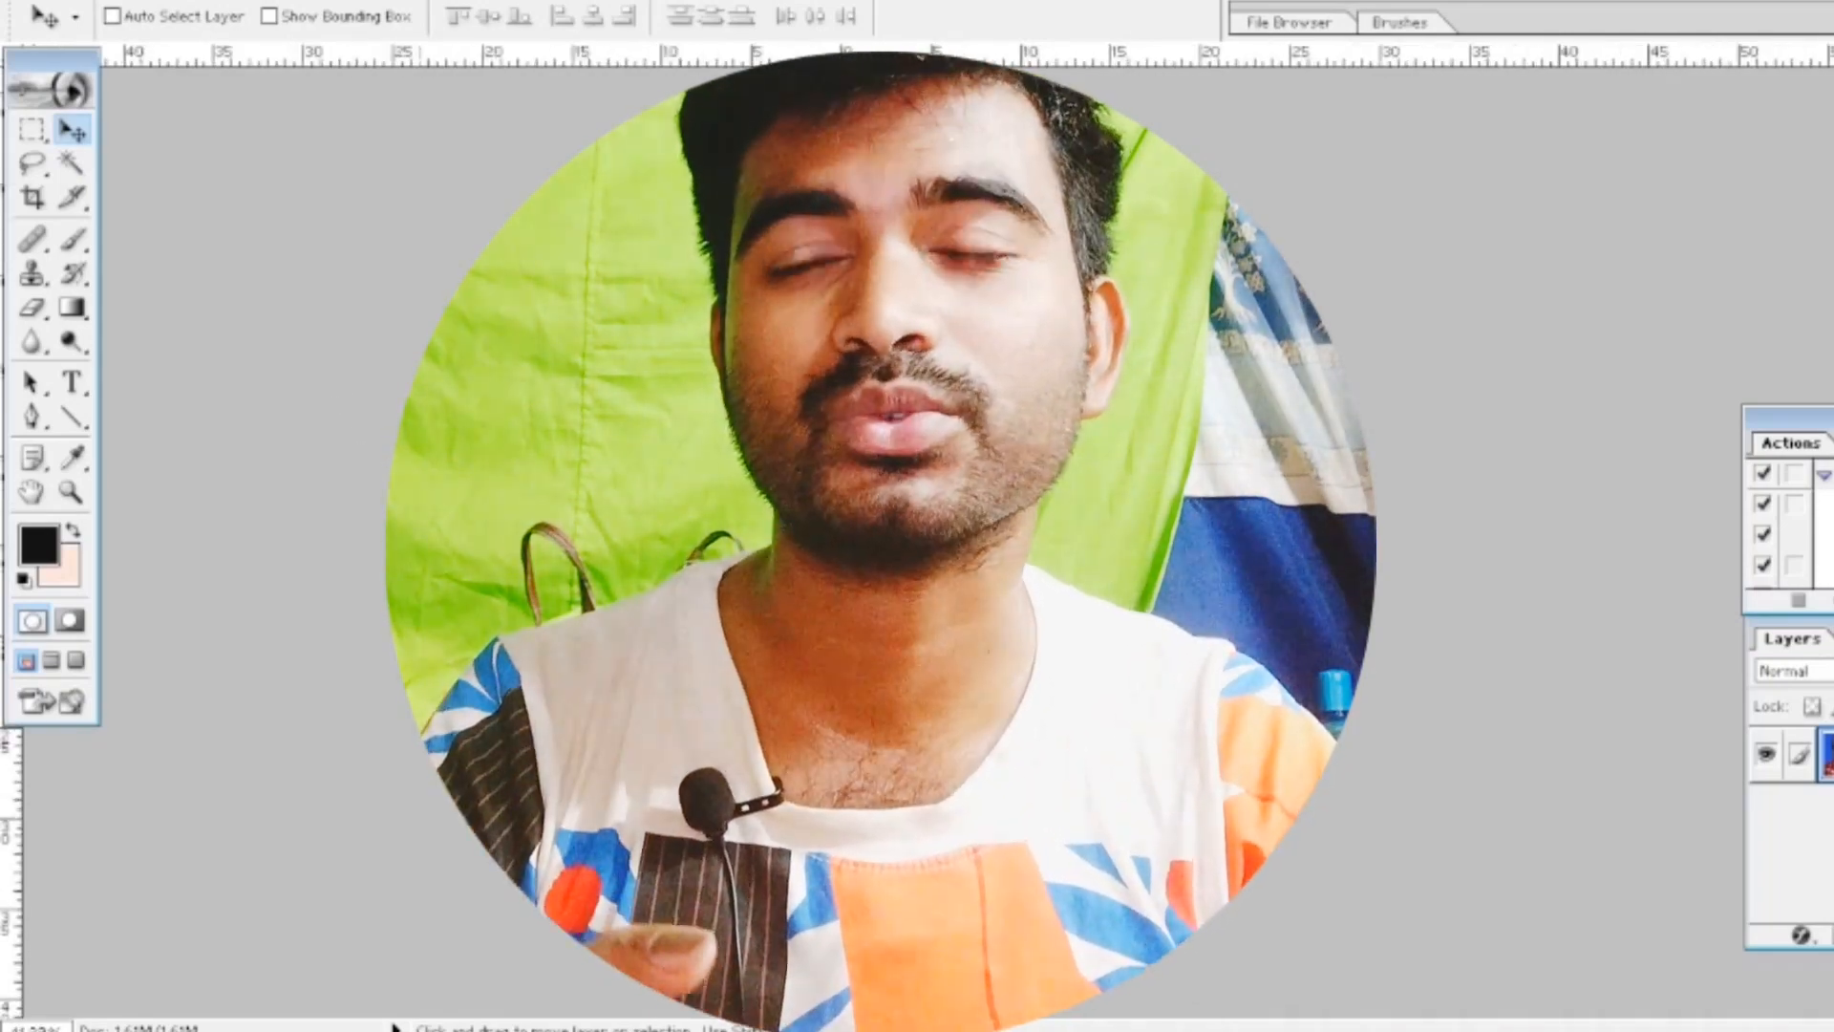
pyautogui.hotkey('ctrl', '-')
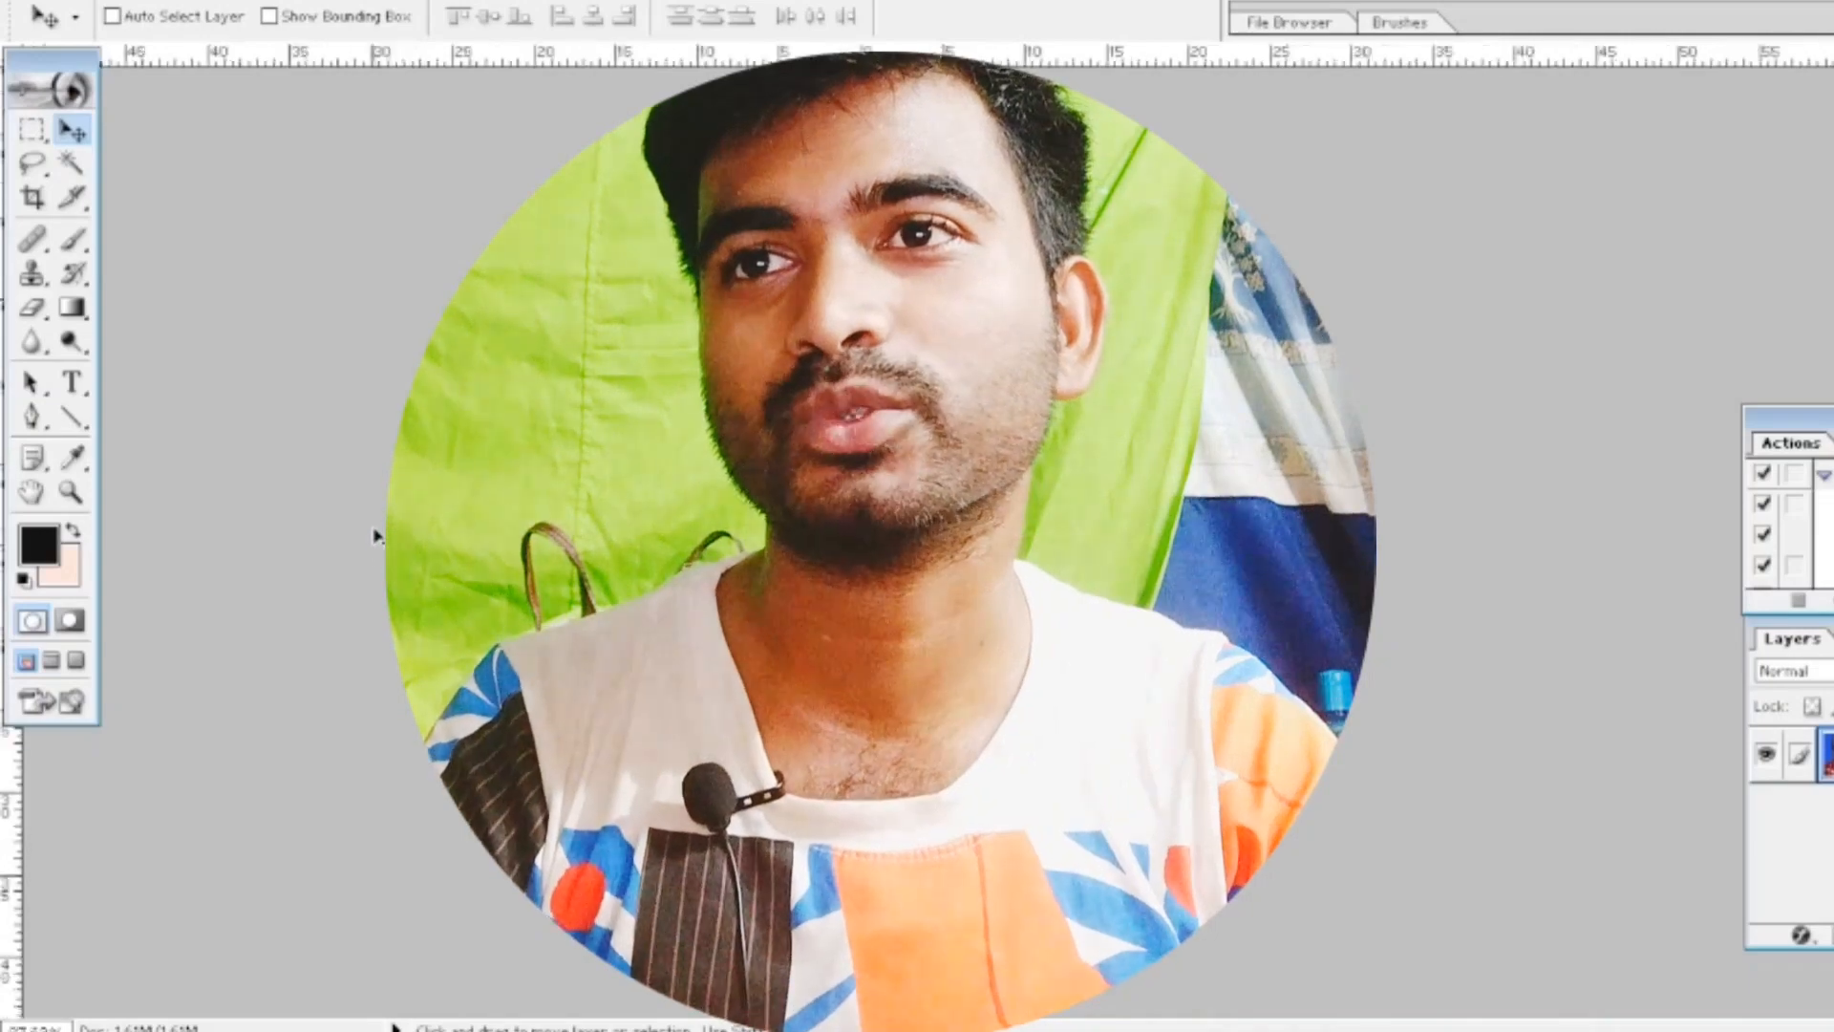
pyautogui.hotkey('ctrl', '+')
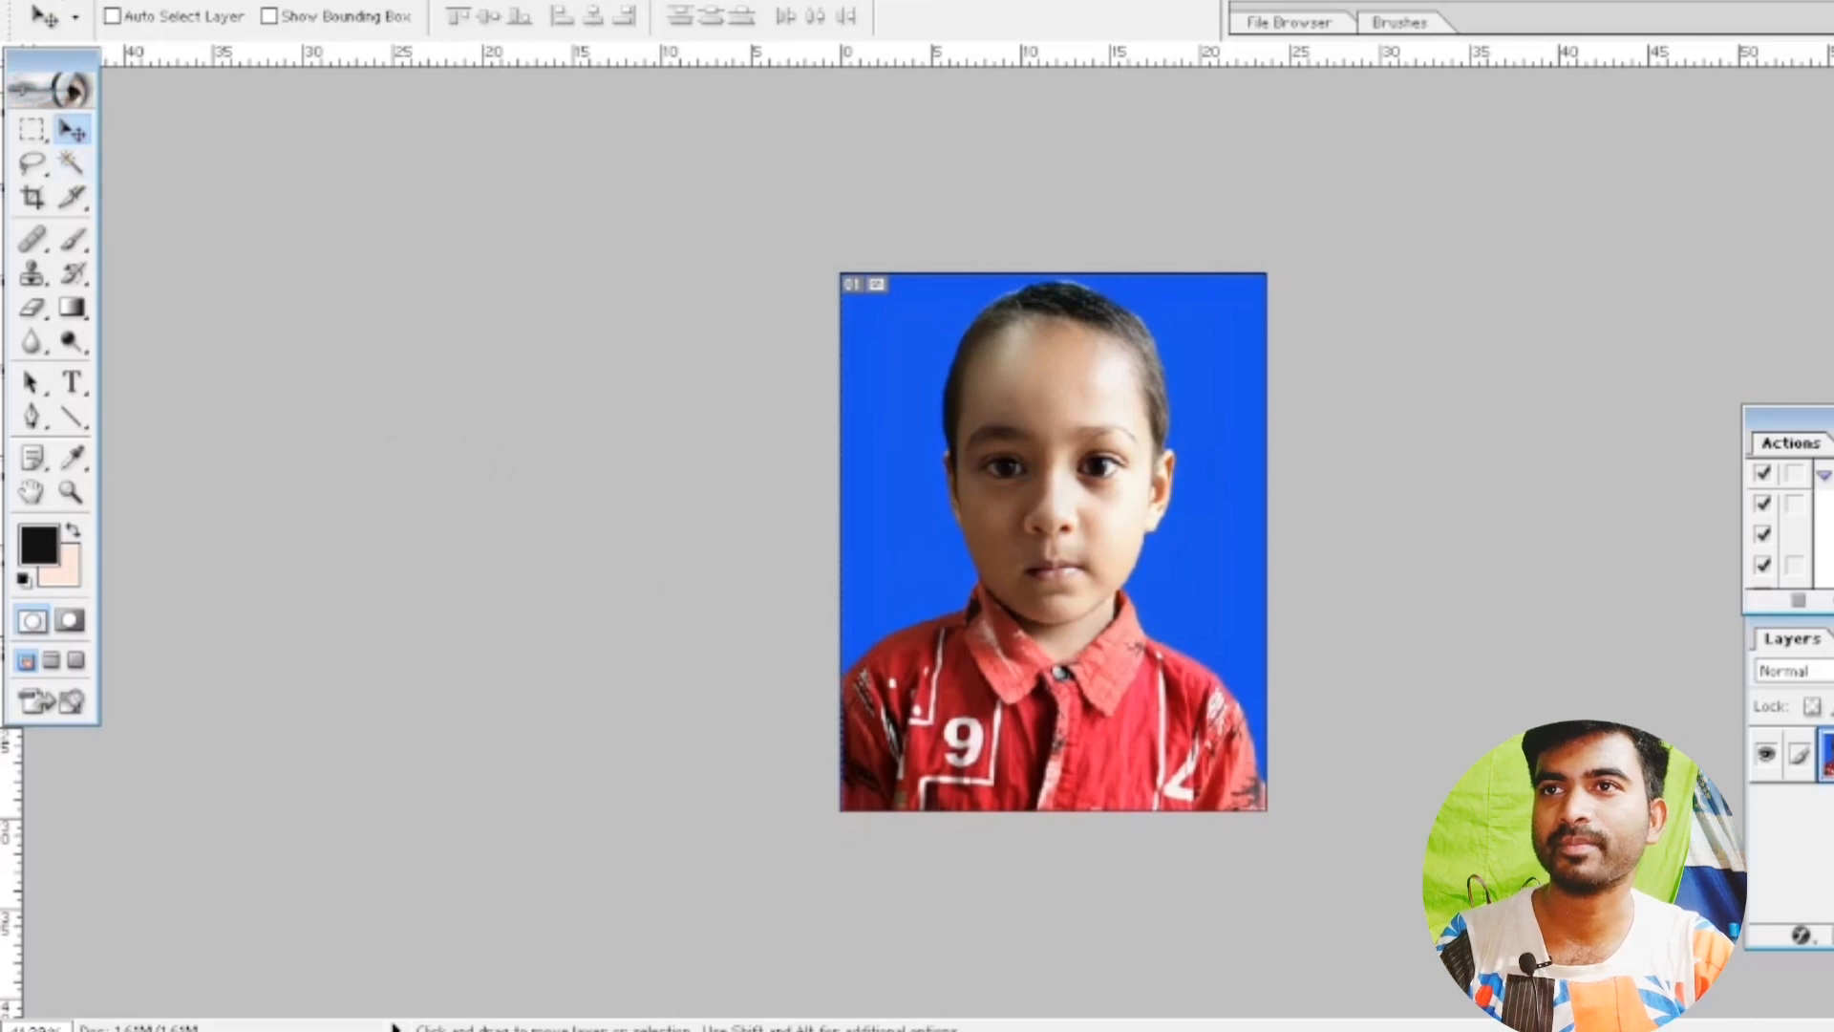
# Create a white 4 x 6 inch RGB document at 300 pixels/inch and move its window away from the photo.
pyautogui.click(61, 0)
pyautogui.click(98, 14)
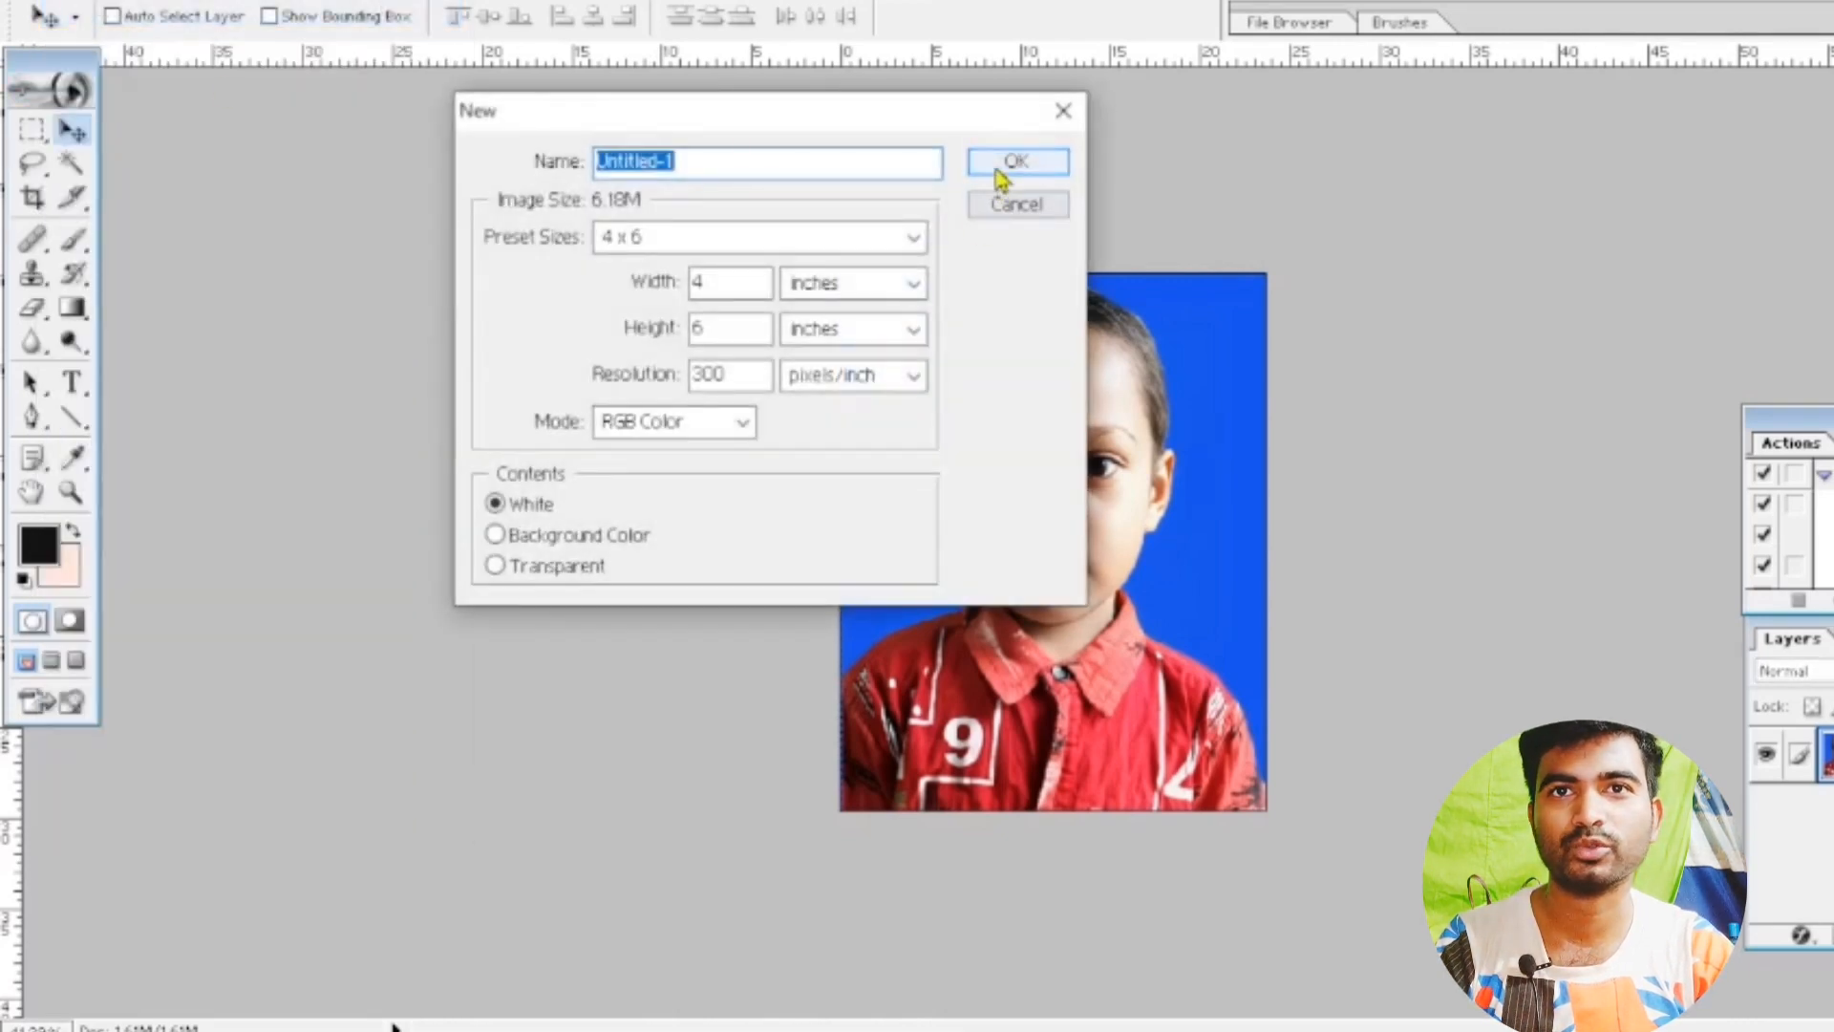
pyautogui.click(1003, 171)
pyautogui.moveTo(405, 100); pyautogui.dragTo(1243, 129)
# Arrange the photo window and the blank document window side by side with a gap between them.
pyautogui.click(491, 82)
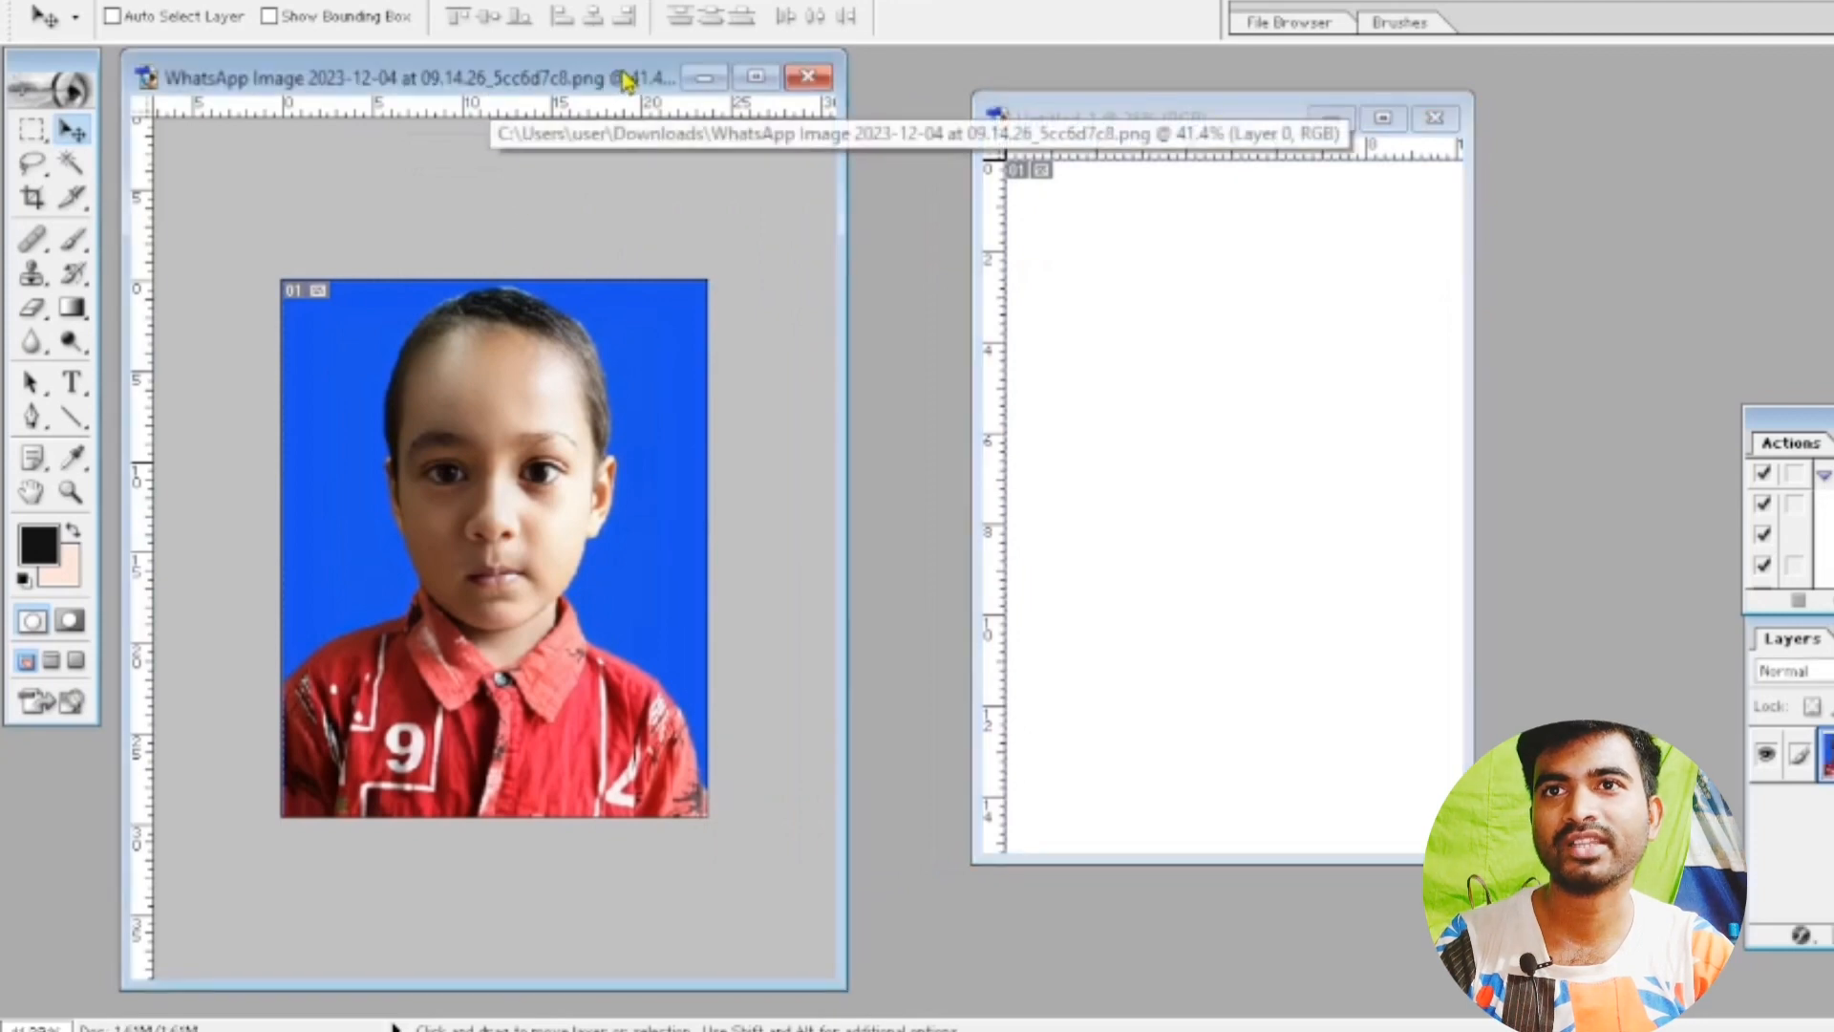
pyautogui.moveTo(499, 81); pyautogui.dragTo(588, 93)
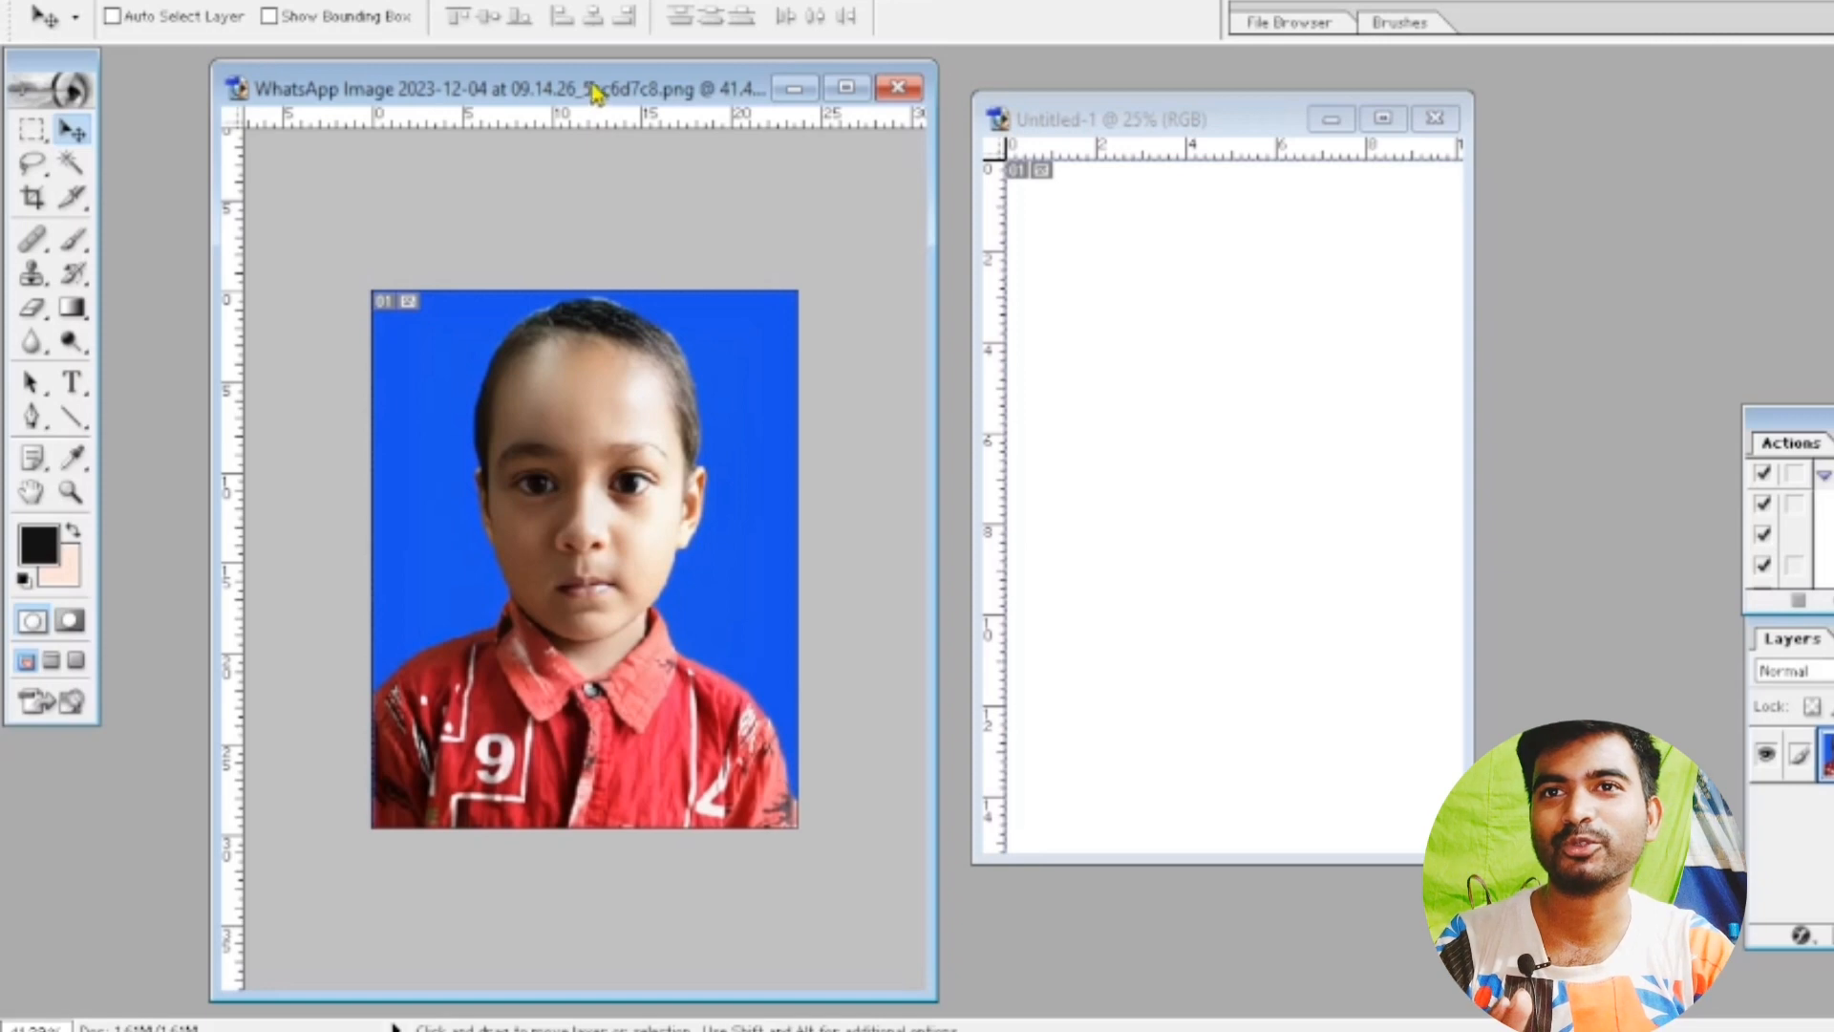
pyautogui.moveTo(590, 92); pyautogui.dragTo(596, 83)
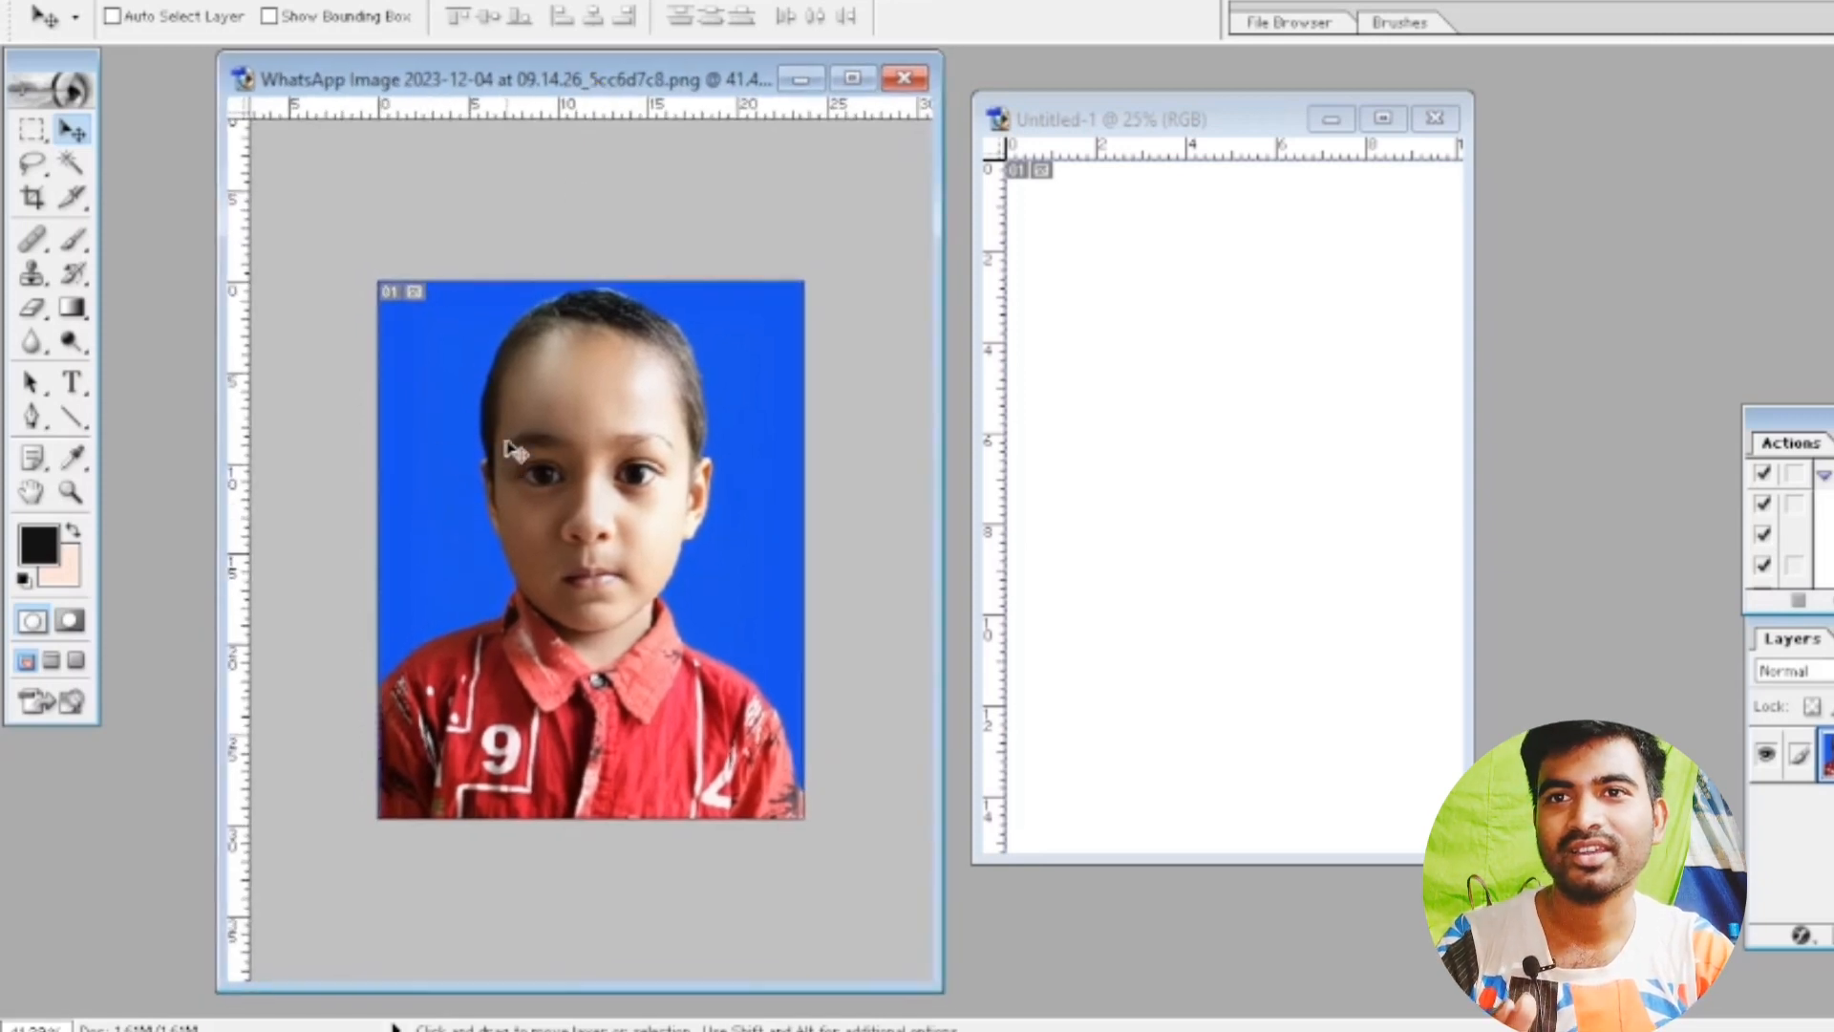
pyautogui.click(1189, 250)
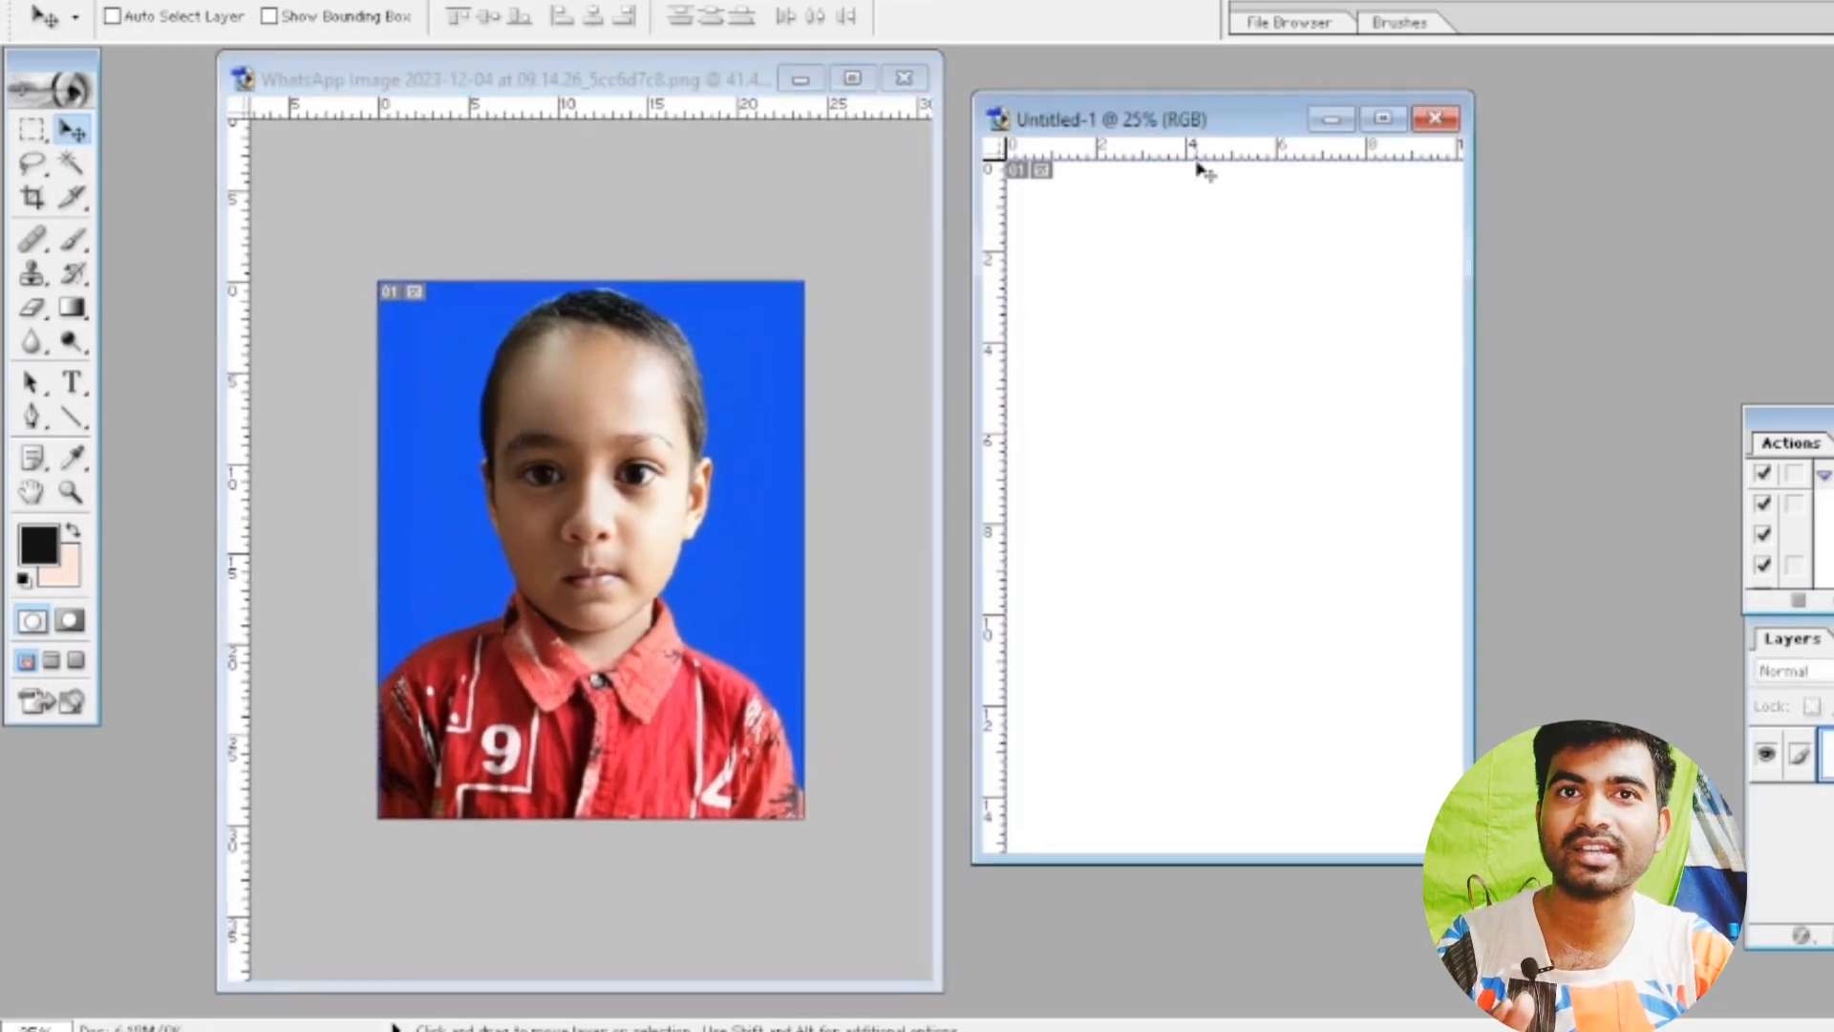
pyautogui.moveTo(1185, 119); pyautogui.dragTo(1295, 122)
pyautogui.click(634, 78)
pyautogui.moveTo(564, 80)
pyautogui.mouseDown()
pyautogui.moveTo(700, 80)
pyautogui.moveTo(589, 81)
pyautogui.mouseUp()
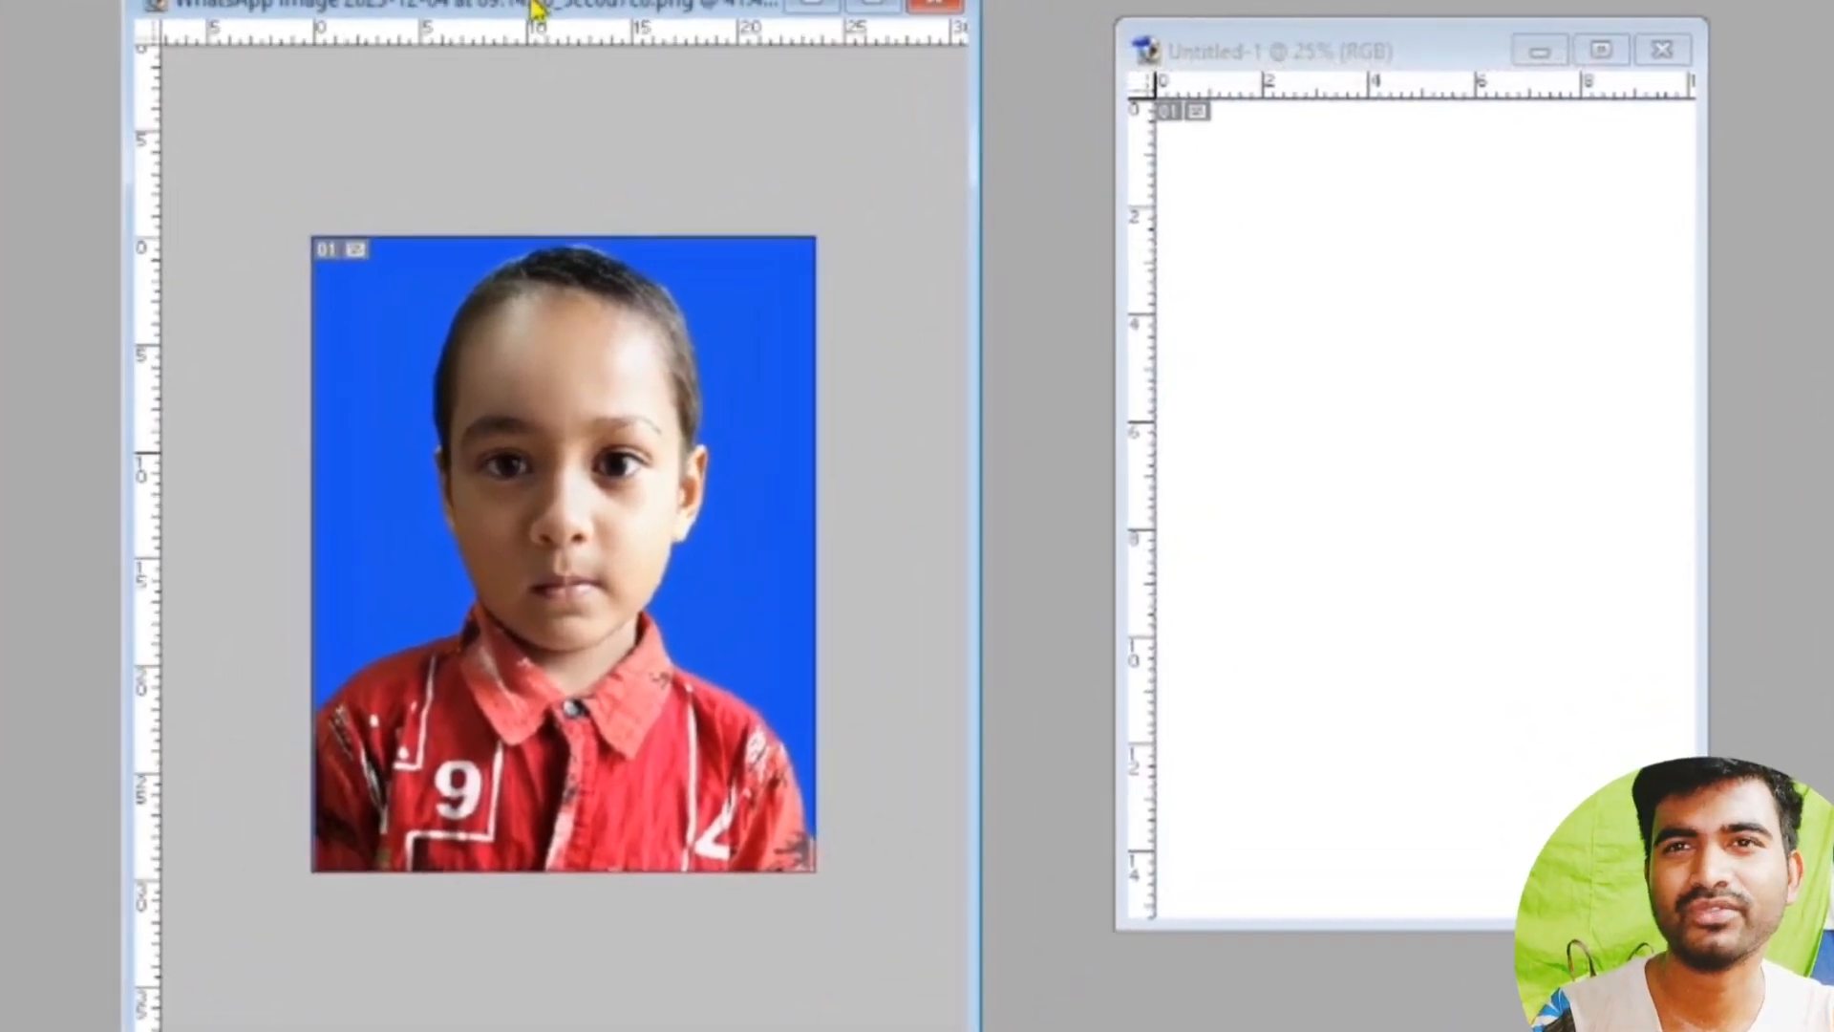
pyautogui.moveTo(535, 8); pyautogui.dragTo(562, 13)
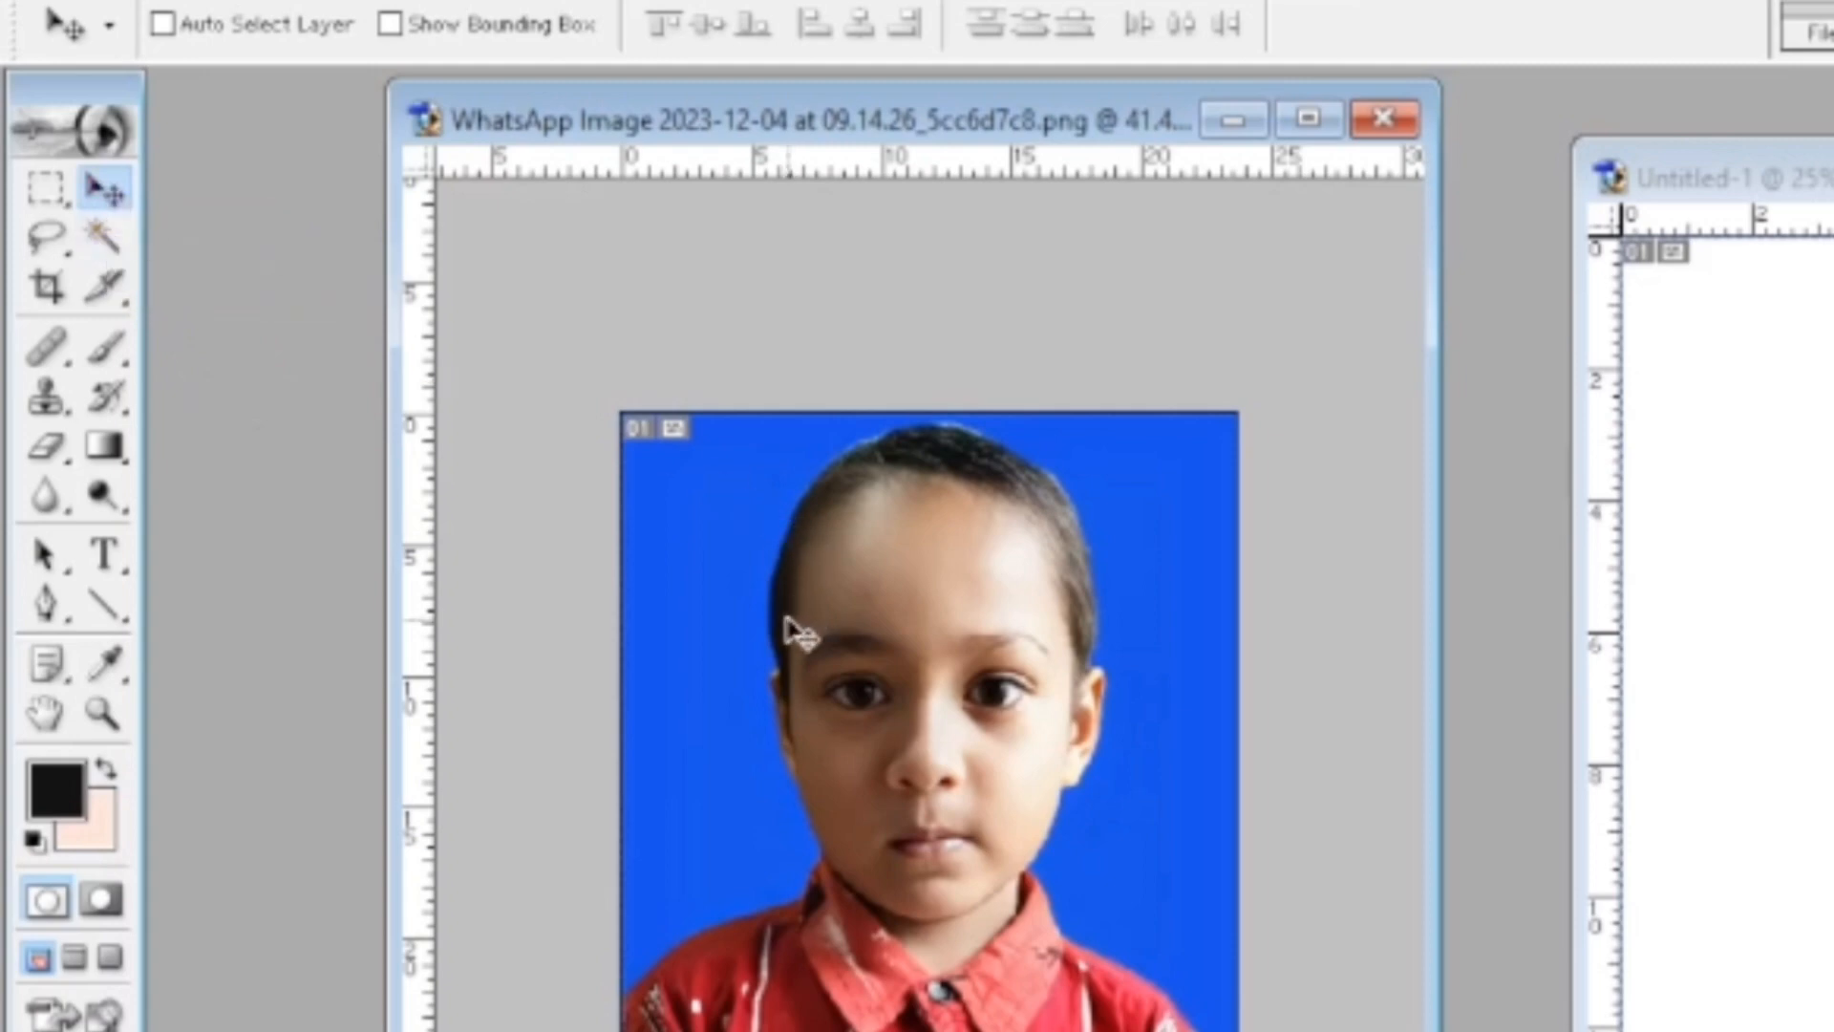
# Copy the whole photo onto the blank document with the Move tool, and close that document without saving.
pyautogui.moveTo(785, 618); pyautogui.dragTo(1387, 616)
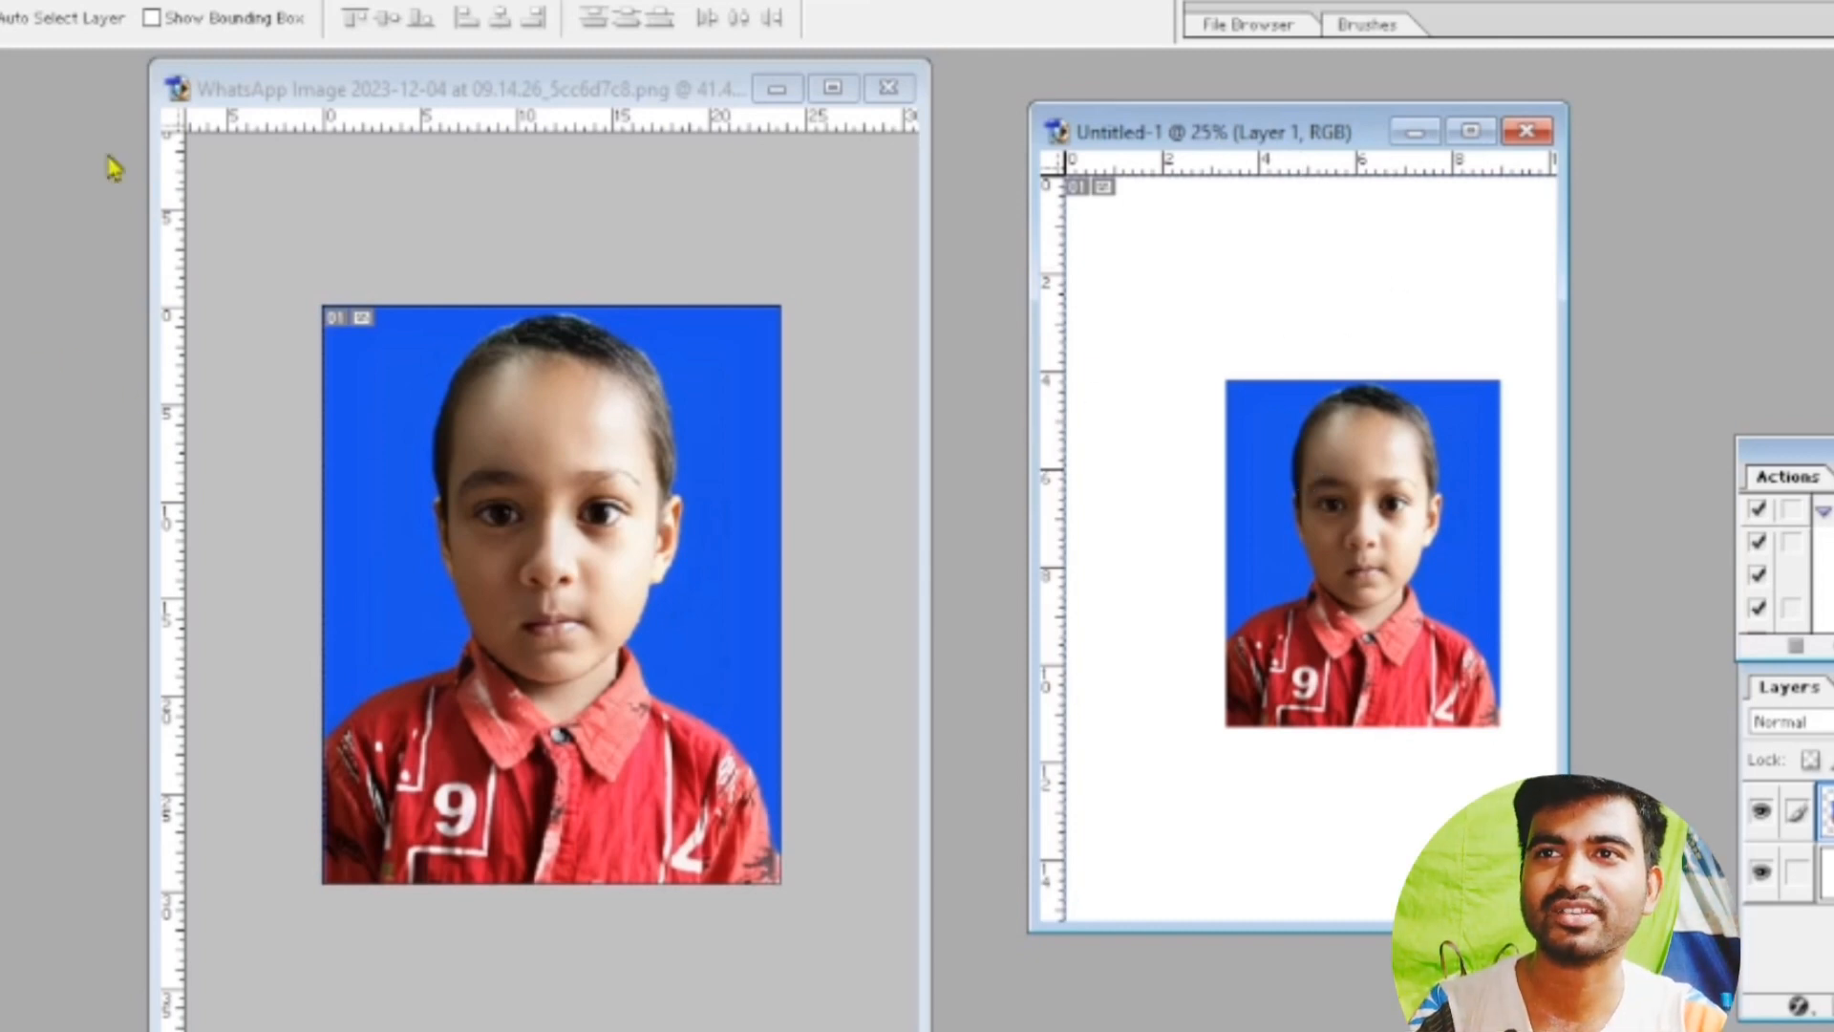
pyautogui.click(1527, 131)
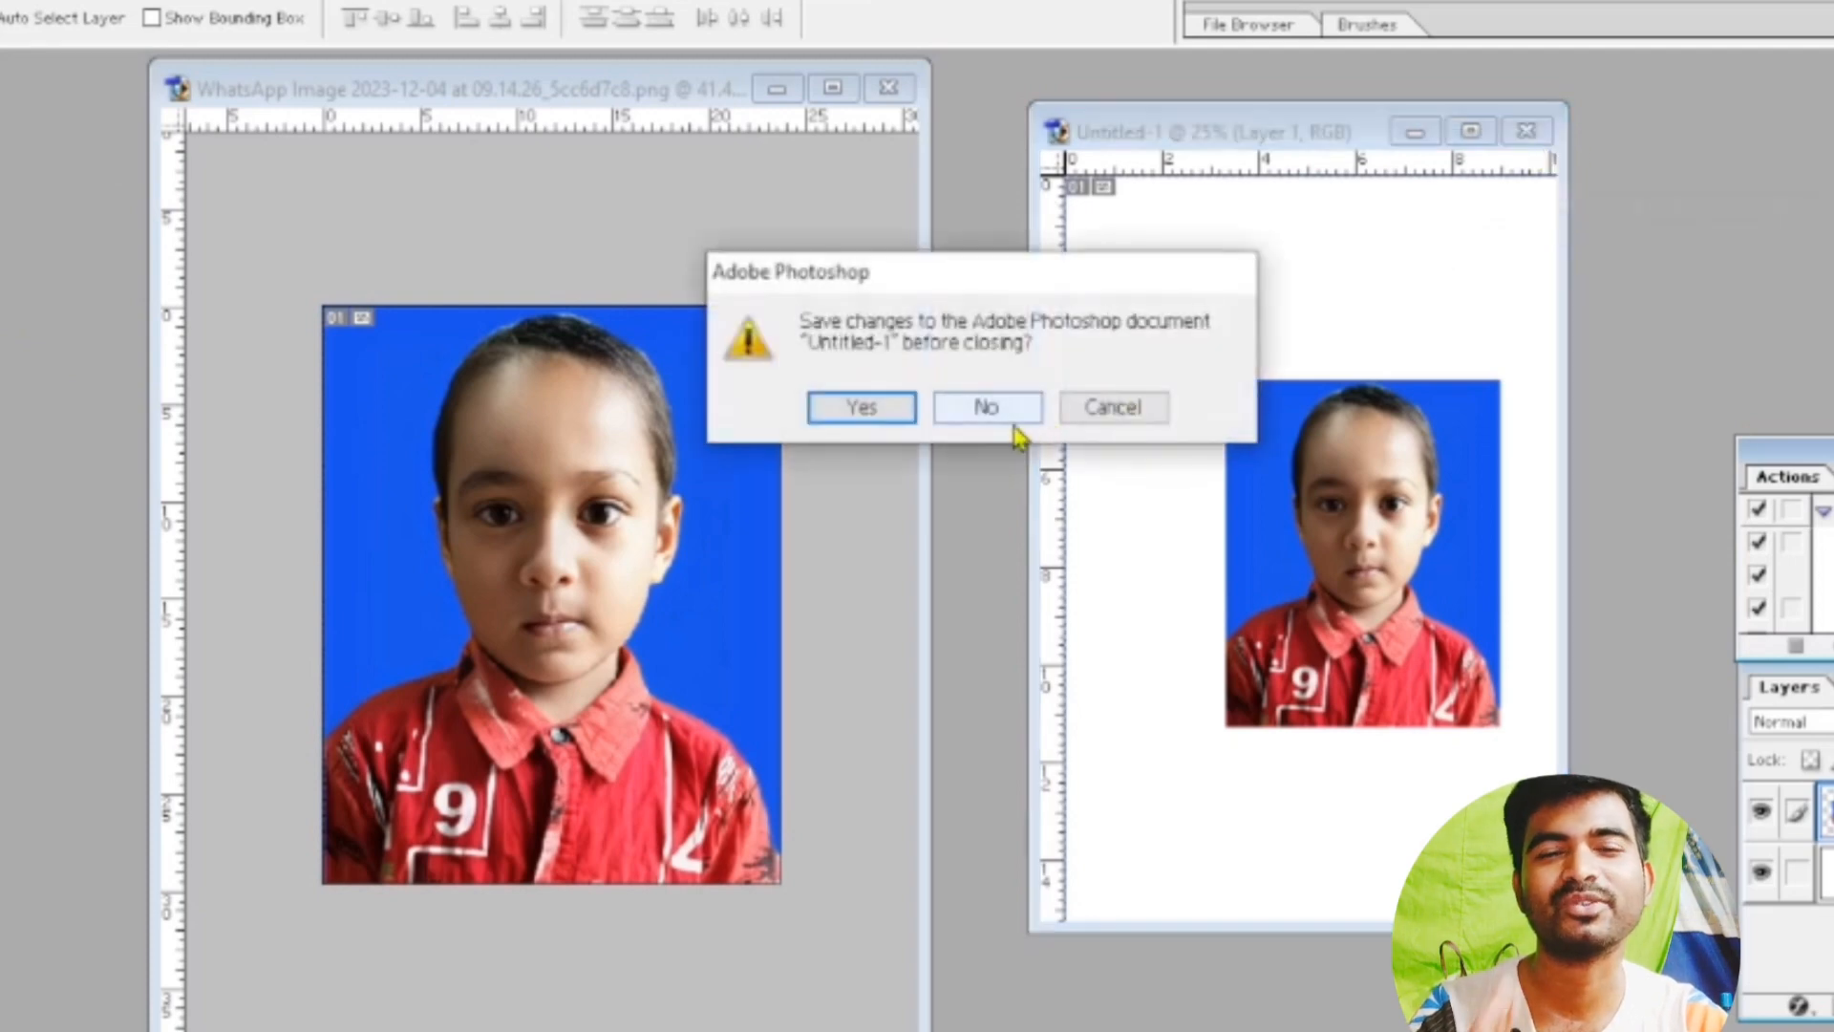
pyautogui.click(1014, 424)
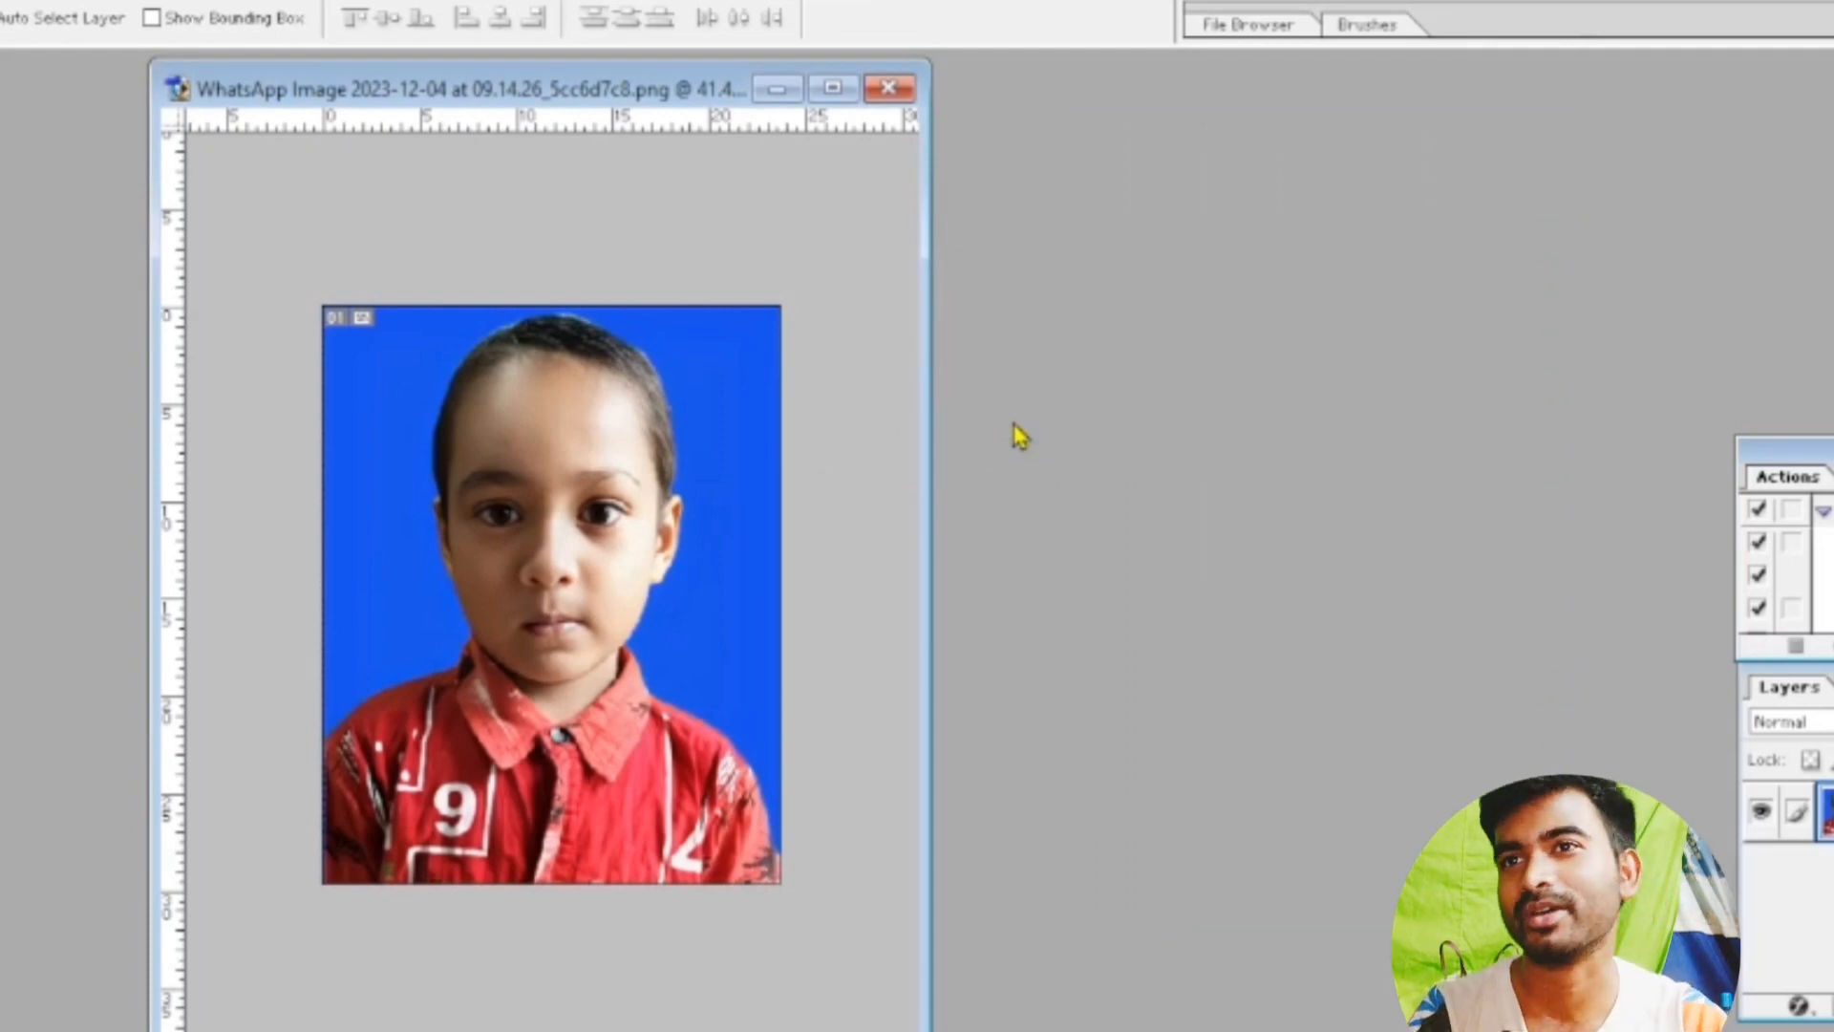
pyautogui.moveTo(621, 95); pyautogui.dragTo(733, 89)
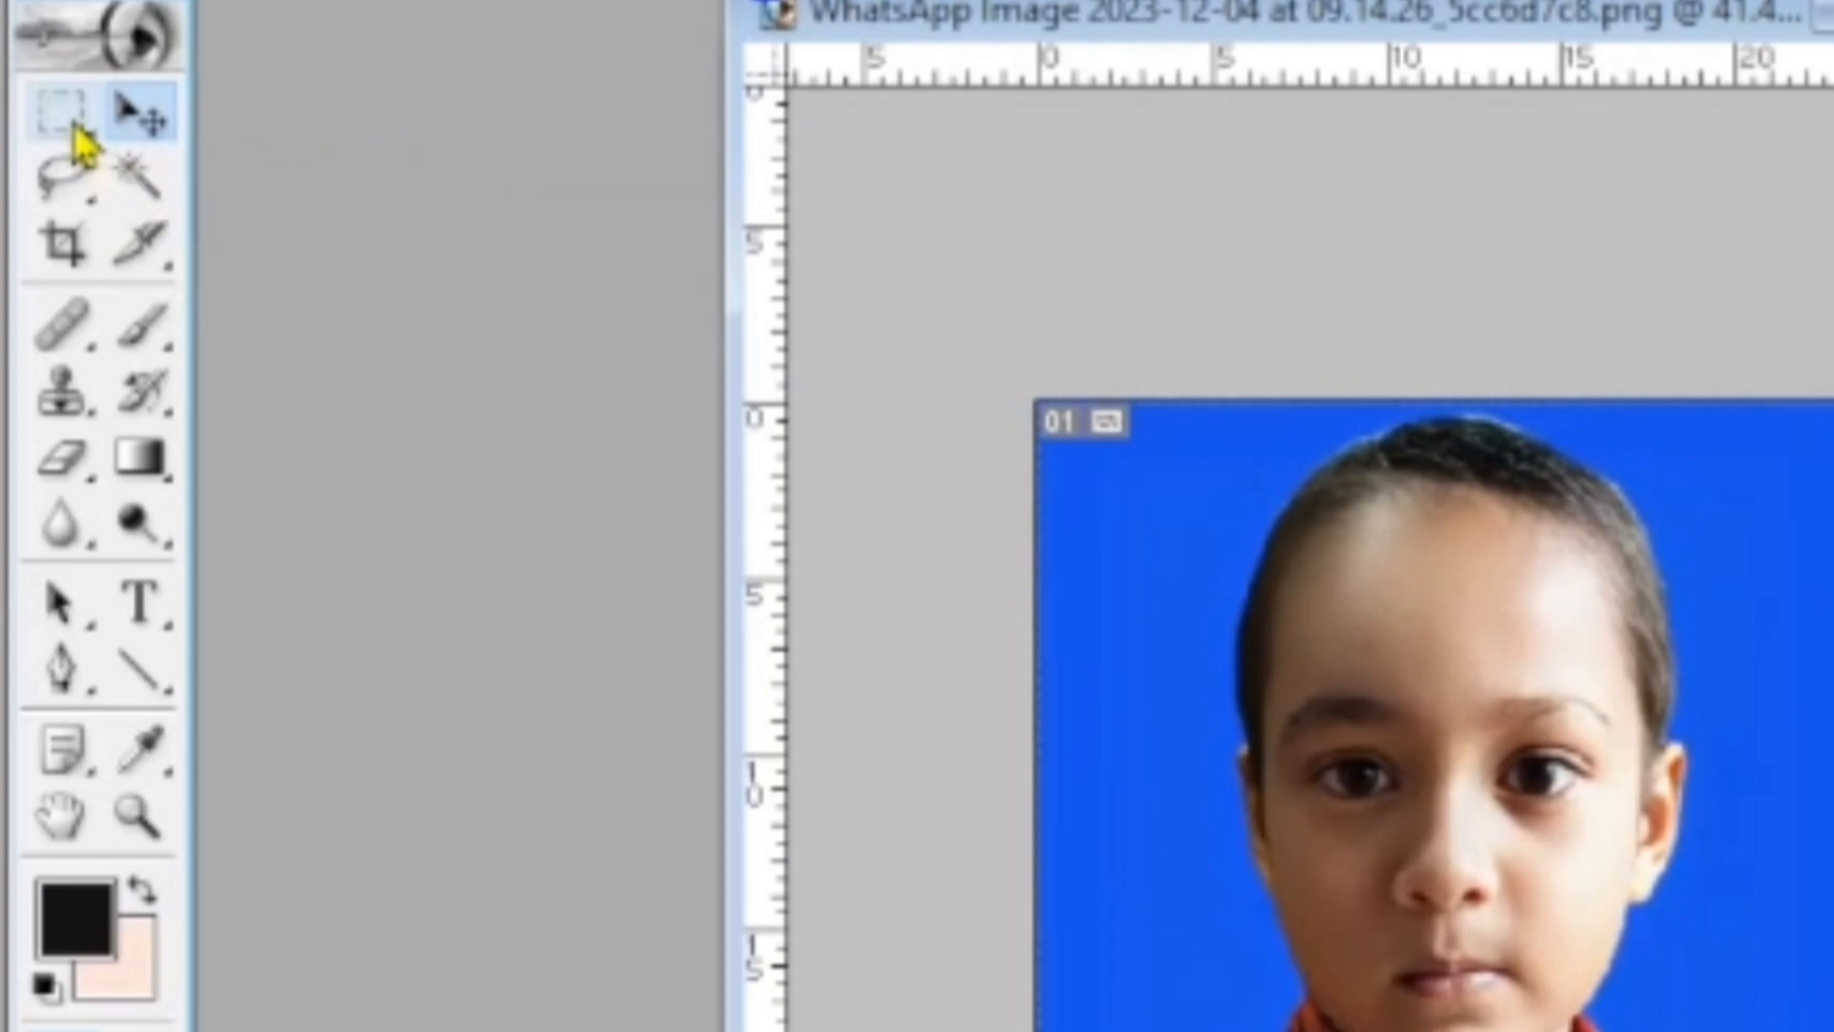
pyautogui.click(1833, 11)
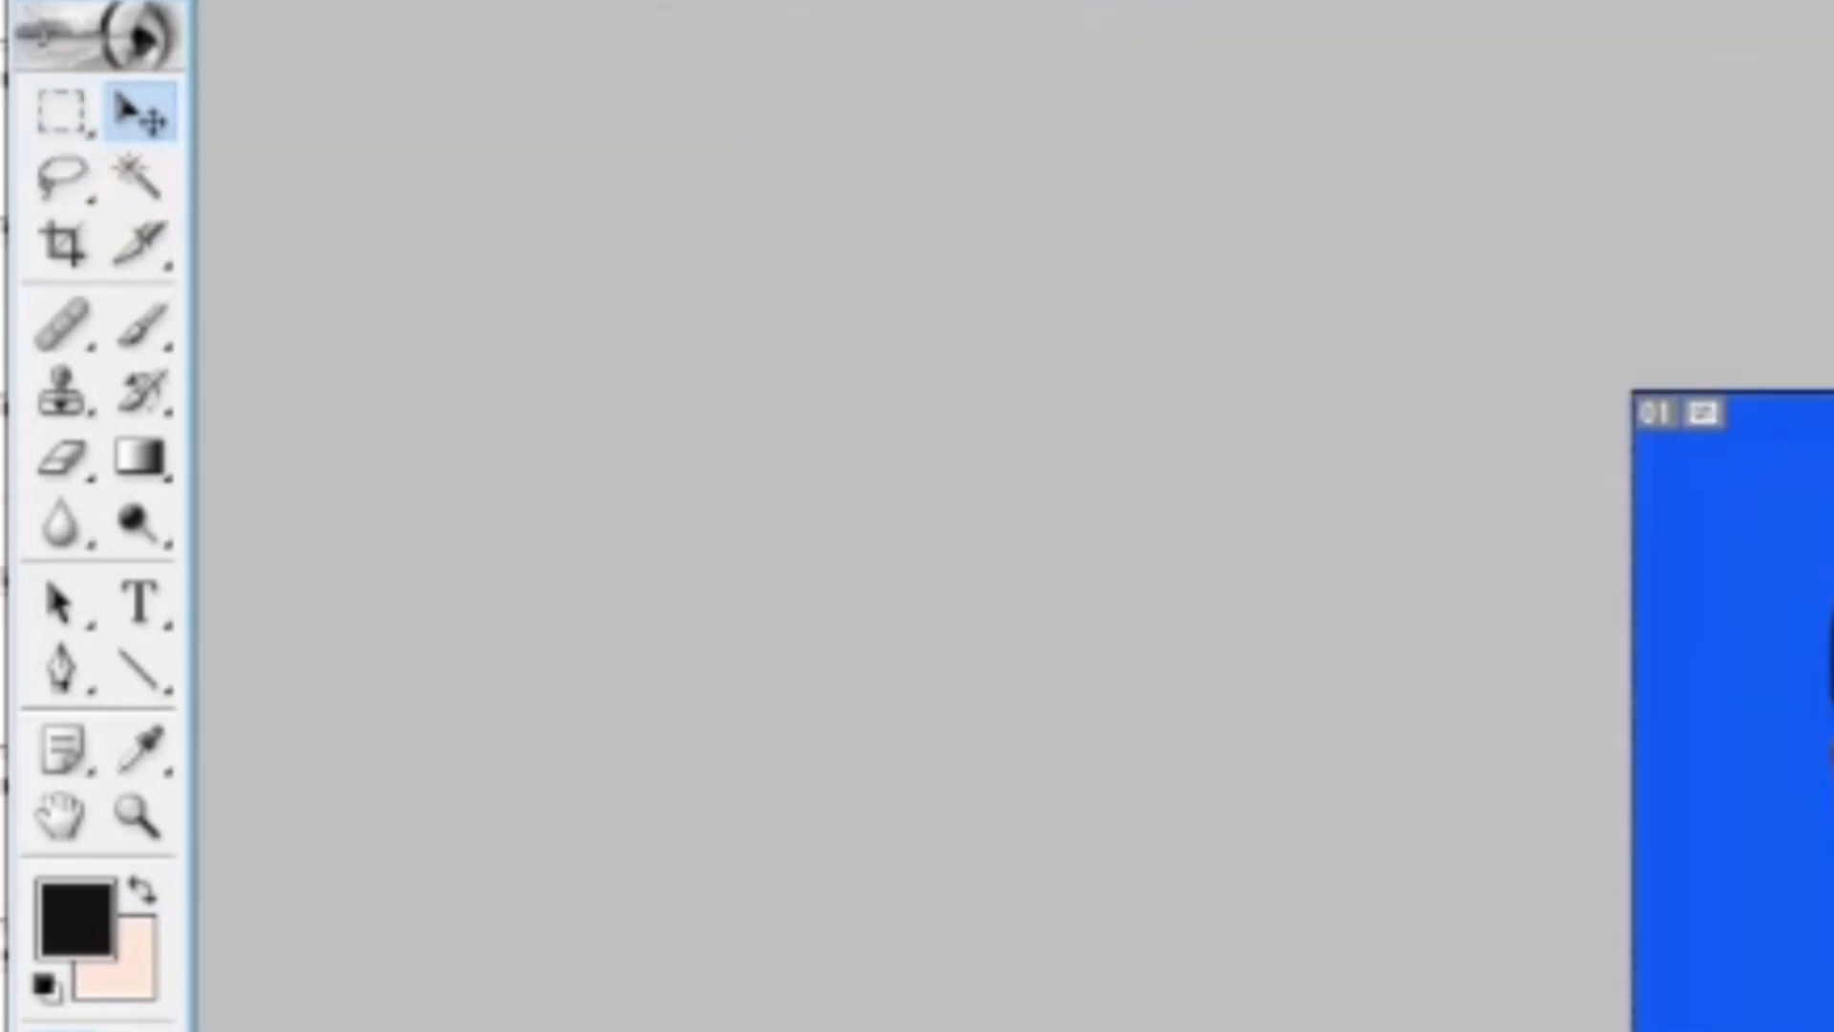
pyautogui.scroll(-2, 1824, 867)
pyautogui.scroll(4, 1824, 867)
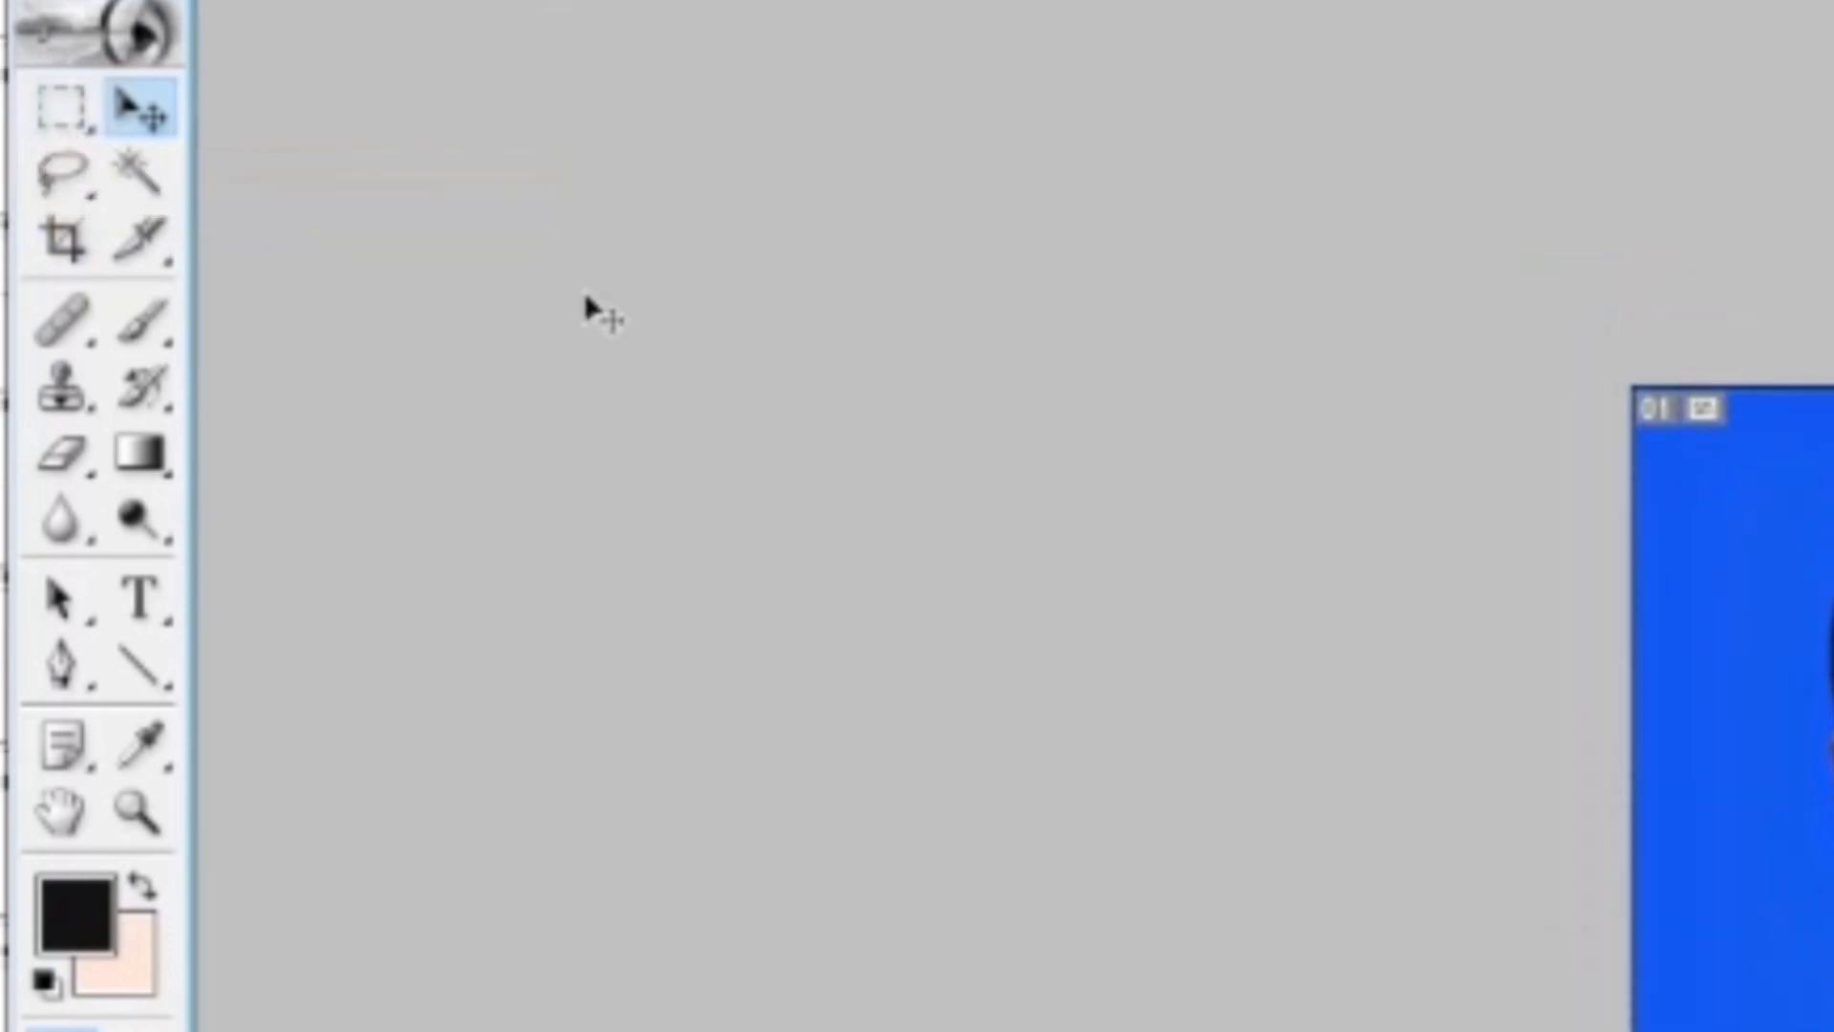
# Create a new white 4 x 6 inch RGB document at 300 pixels/inch and place its window beside the photo.
pyautogui.click(105, 2)
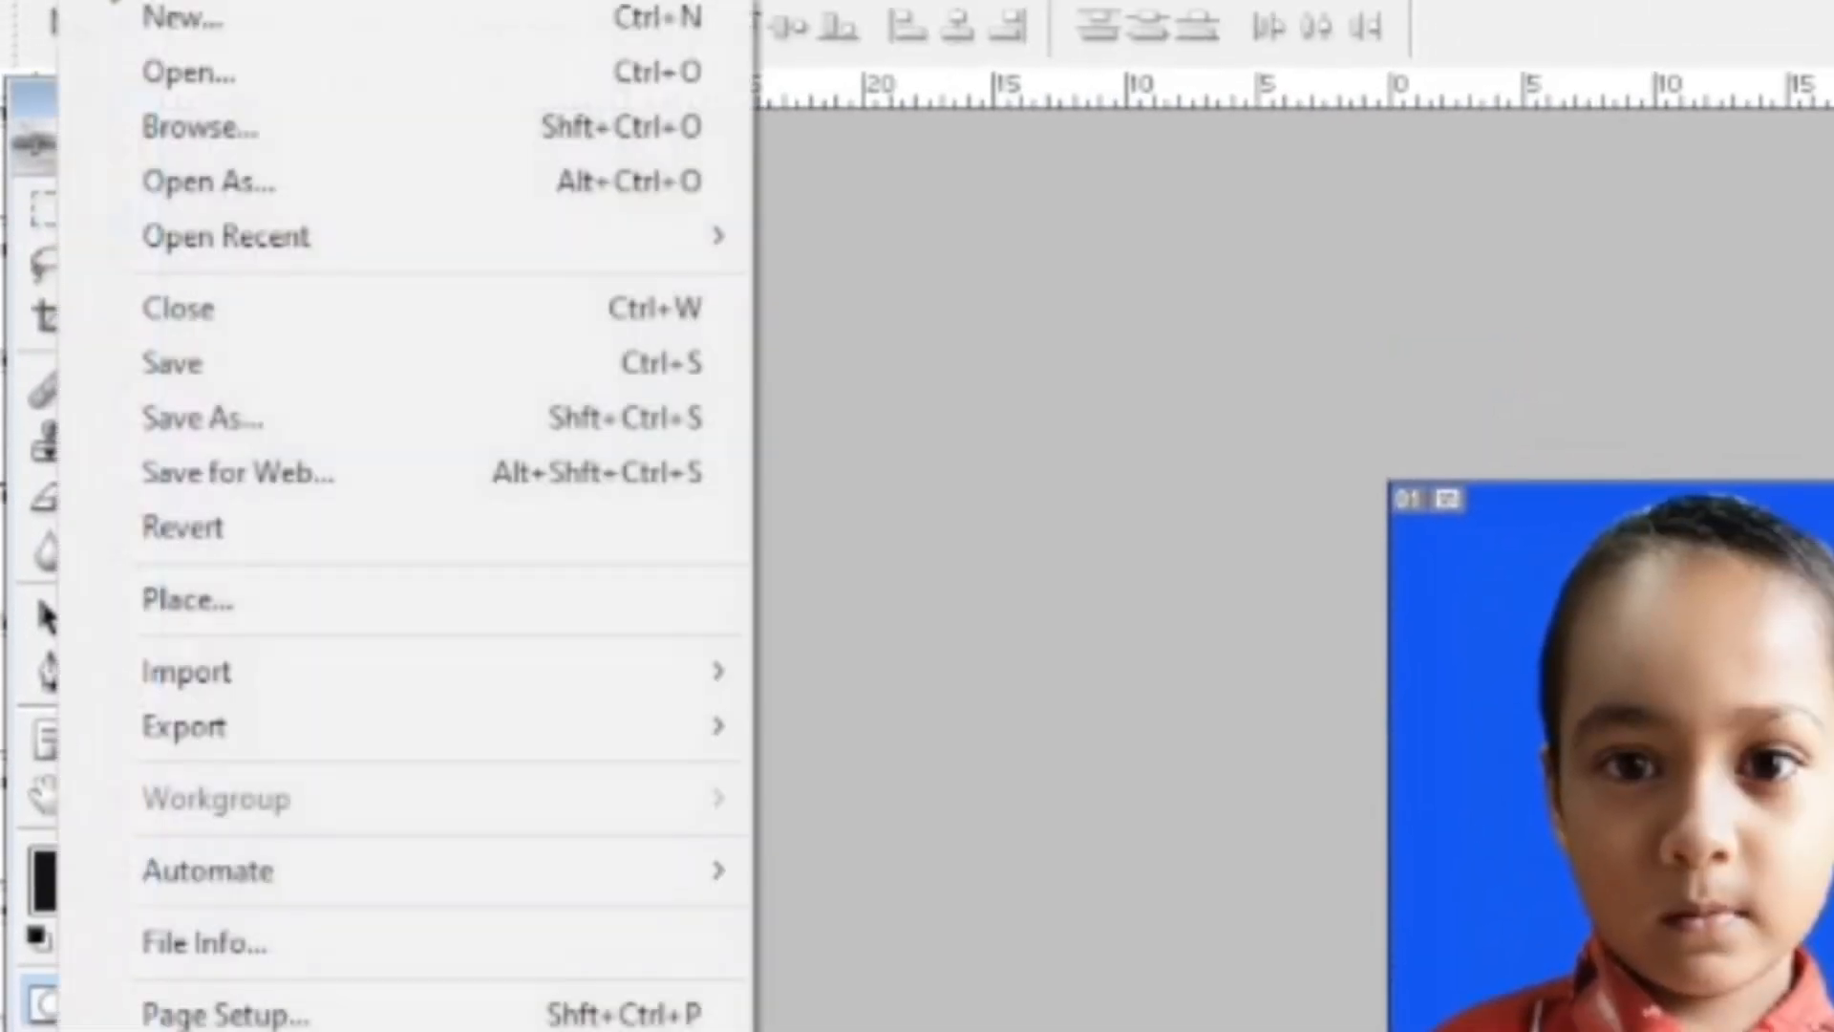
pyautogui.click(161, 37)
pyautogui.click(1637, 260)
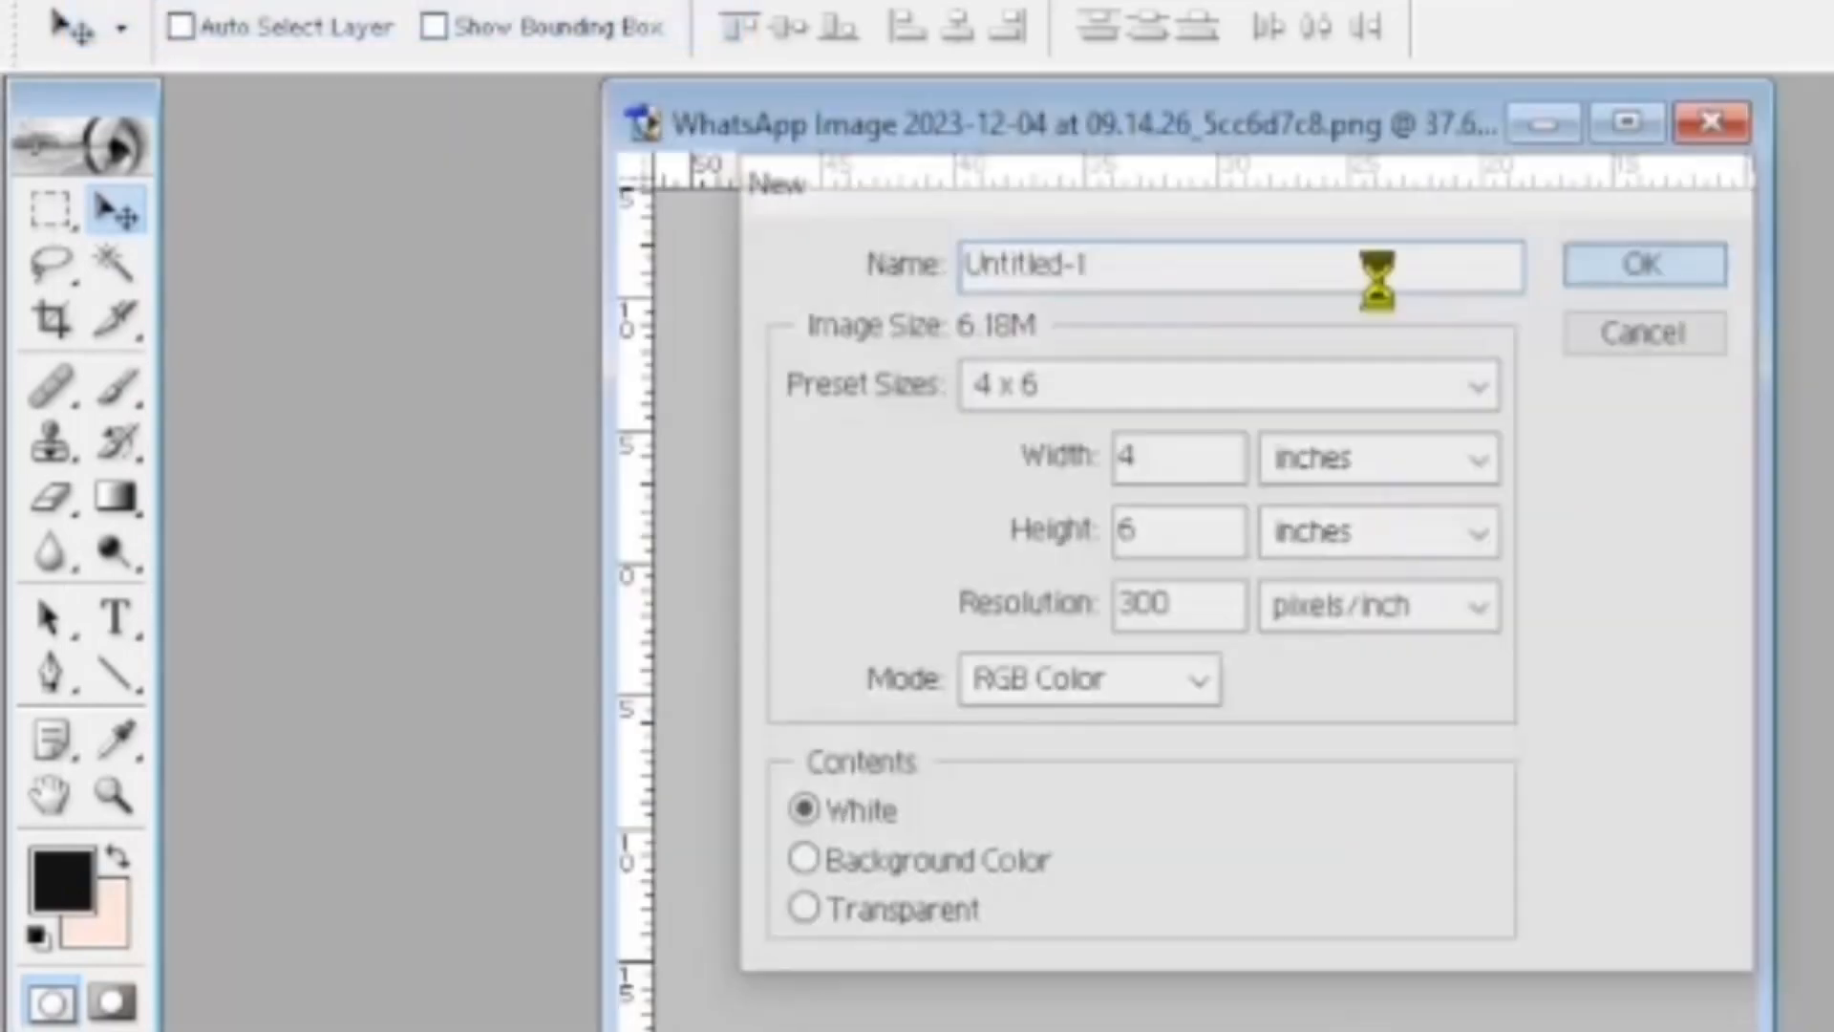
pyautogui.moveTo(672, 184); pyautogui.dragTo(1833, 288)
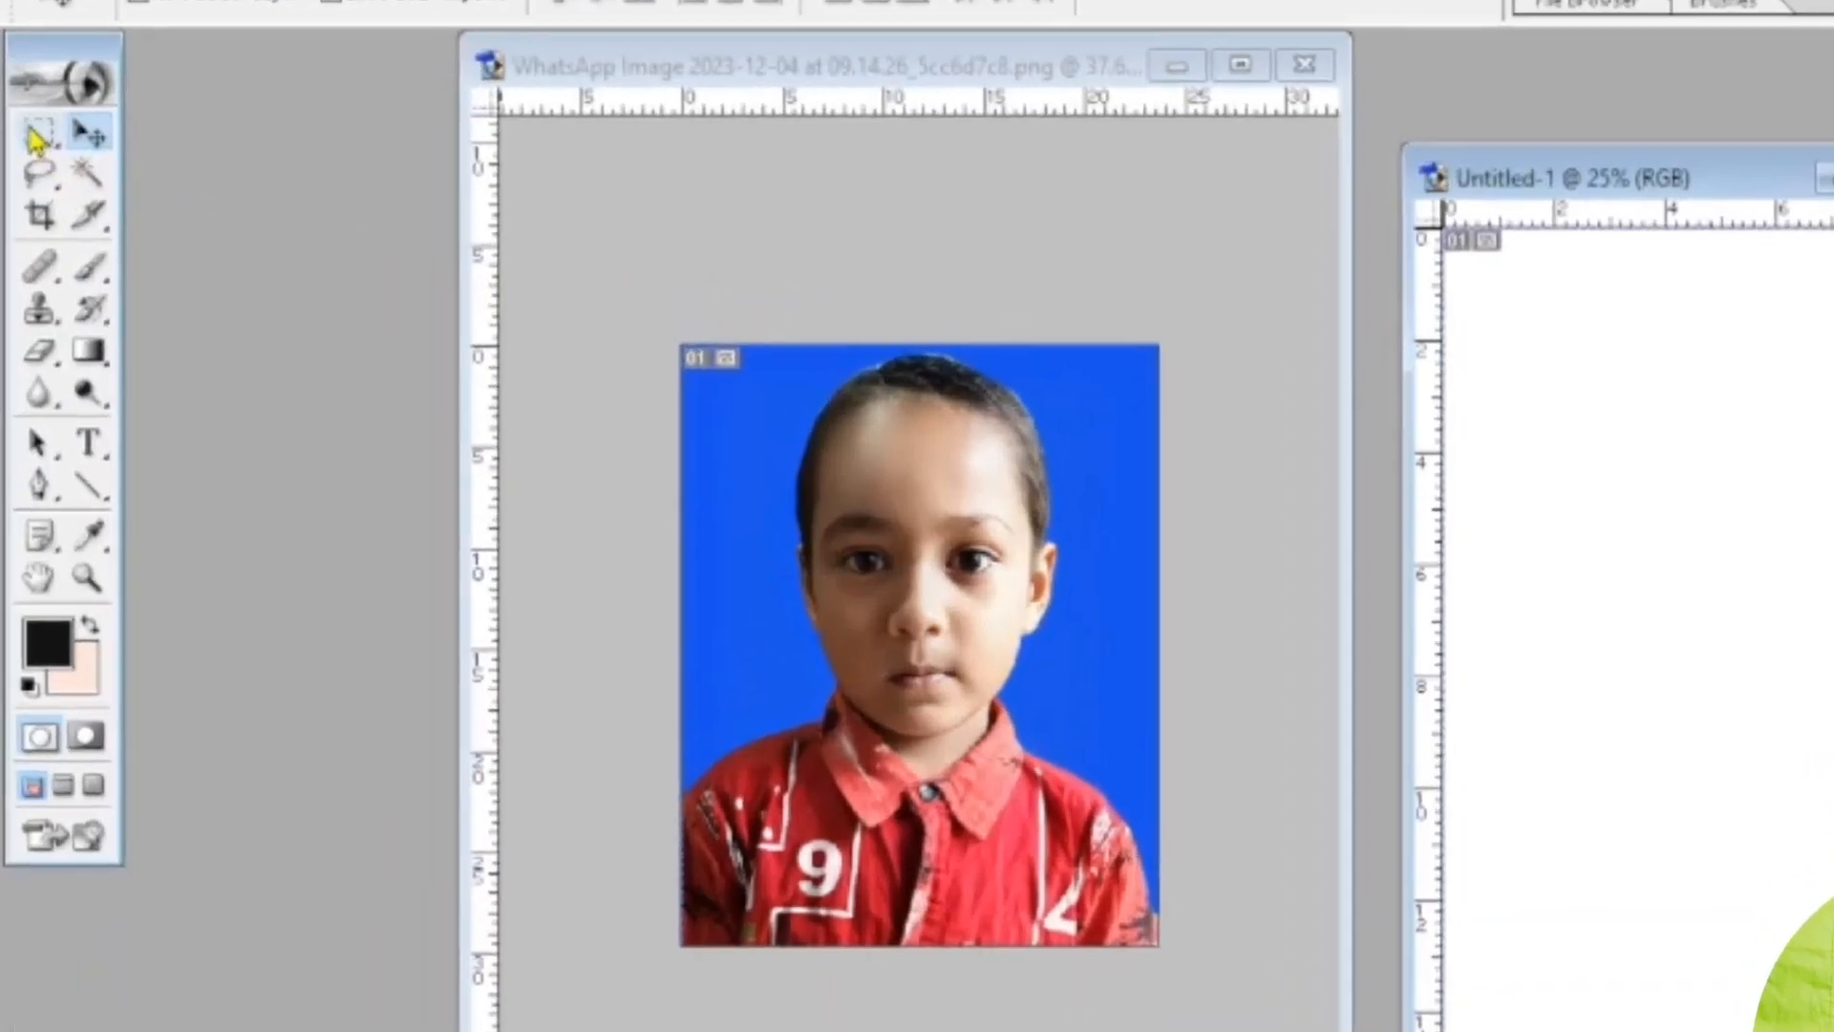
# Select the boy's head down to the collar in the photo with the Rectangular Marquee Tool.
pyautogui.click(30, 130)
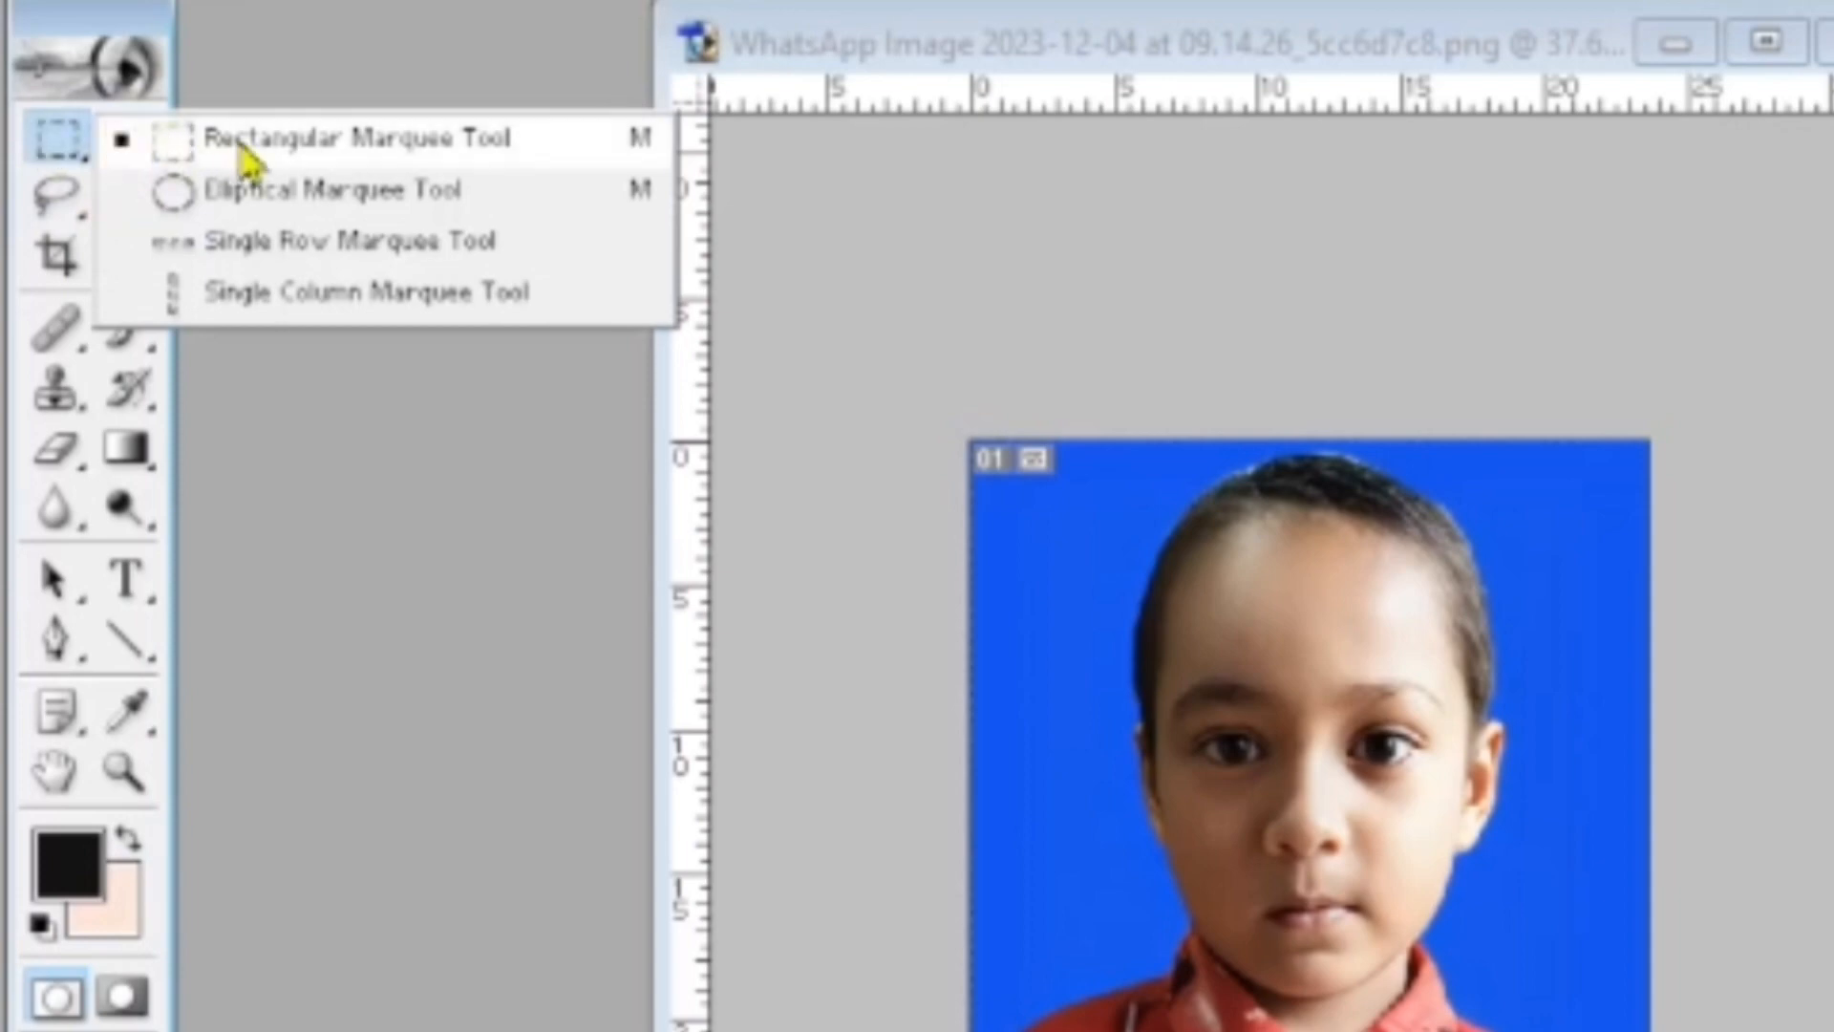
pyautogui.click(332, 496)
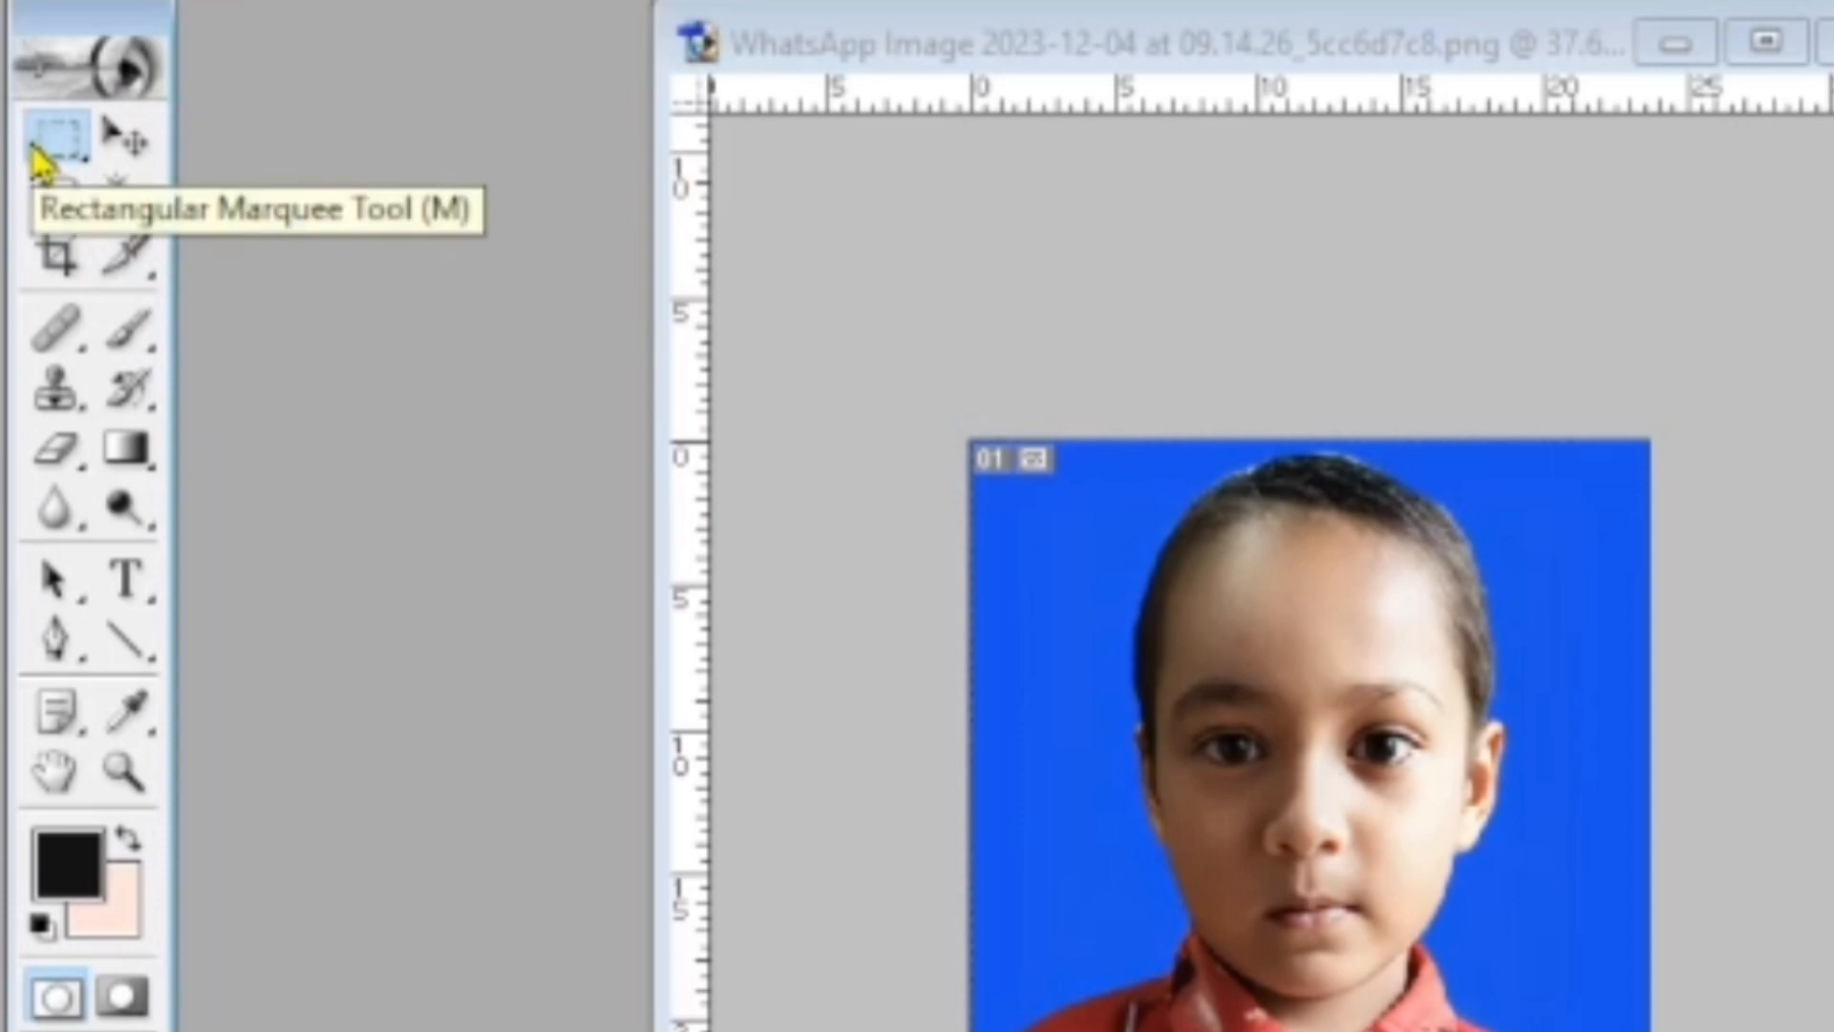
pyautogui.rightClick(52, 158)
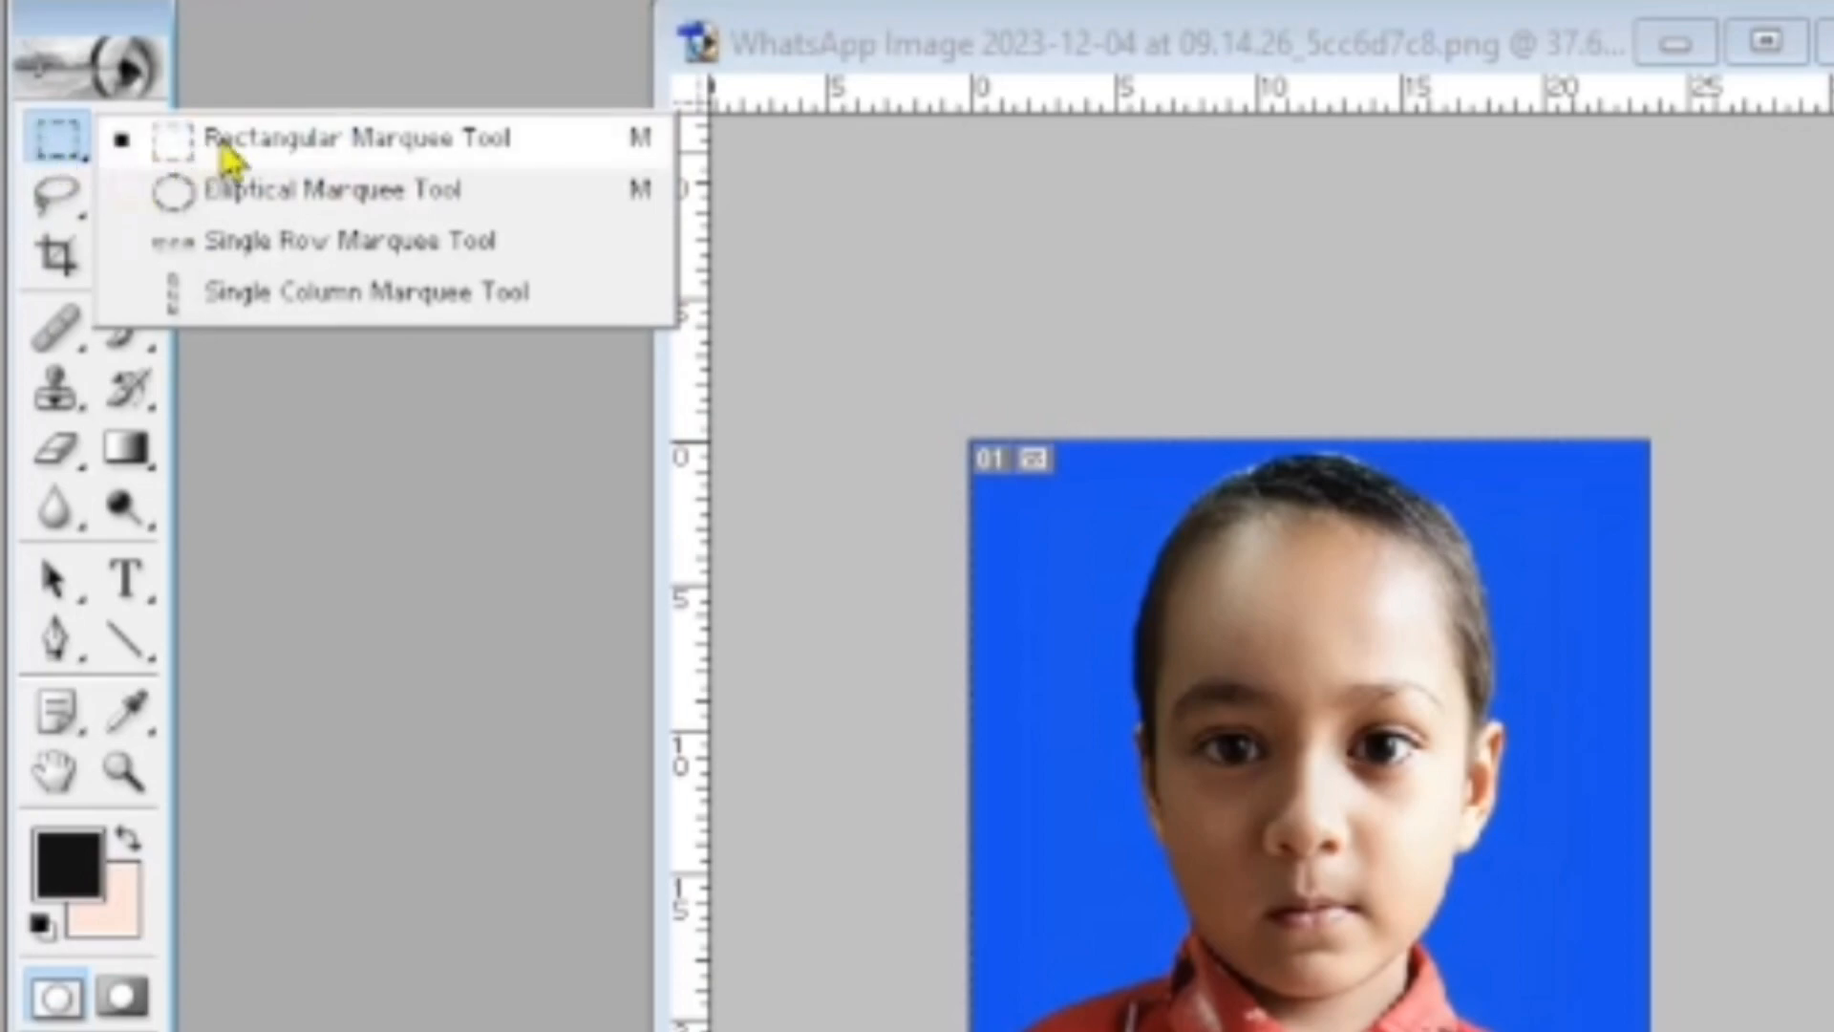
pyautogui.click(229, 158)
pyautogui.rightClick(43, 134)
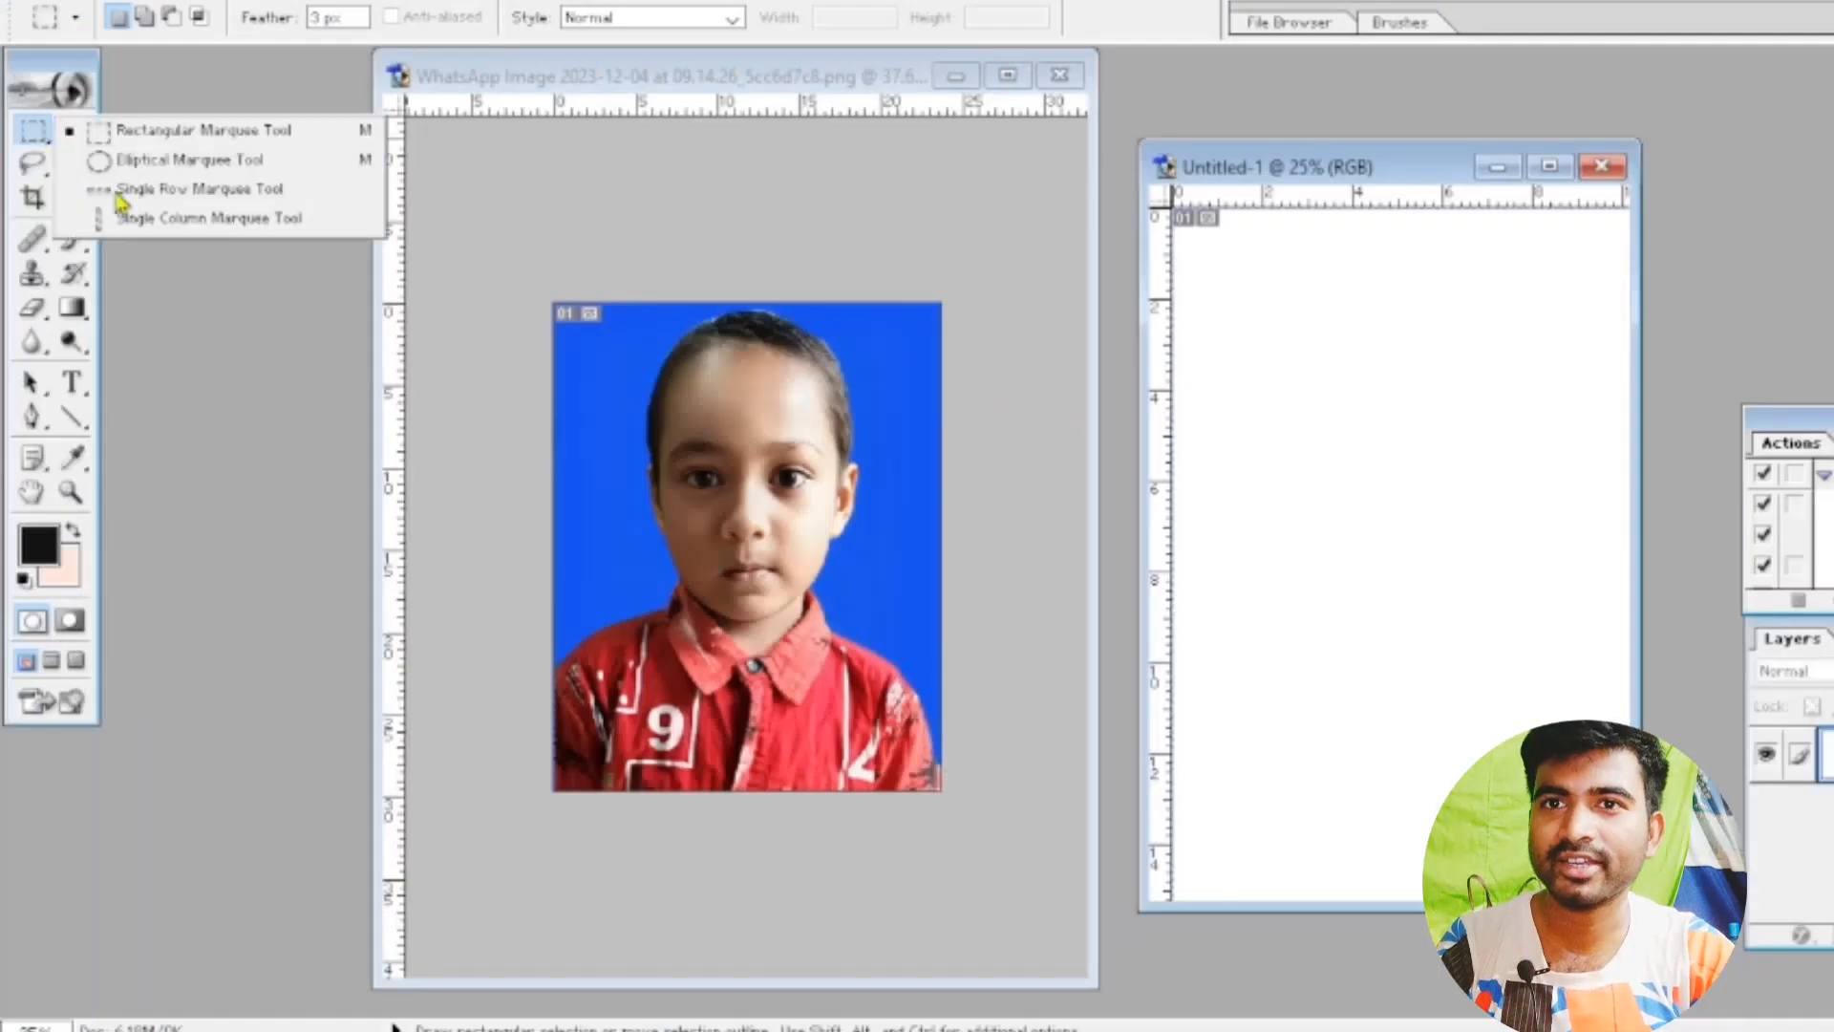
pyautogui.click(867, 623)
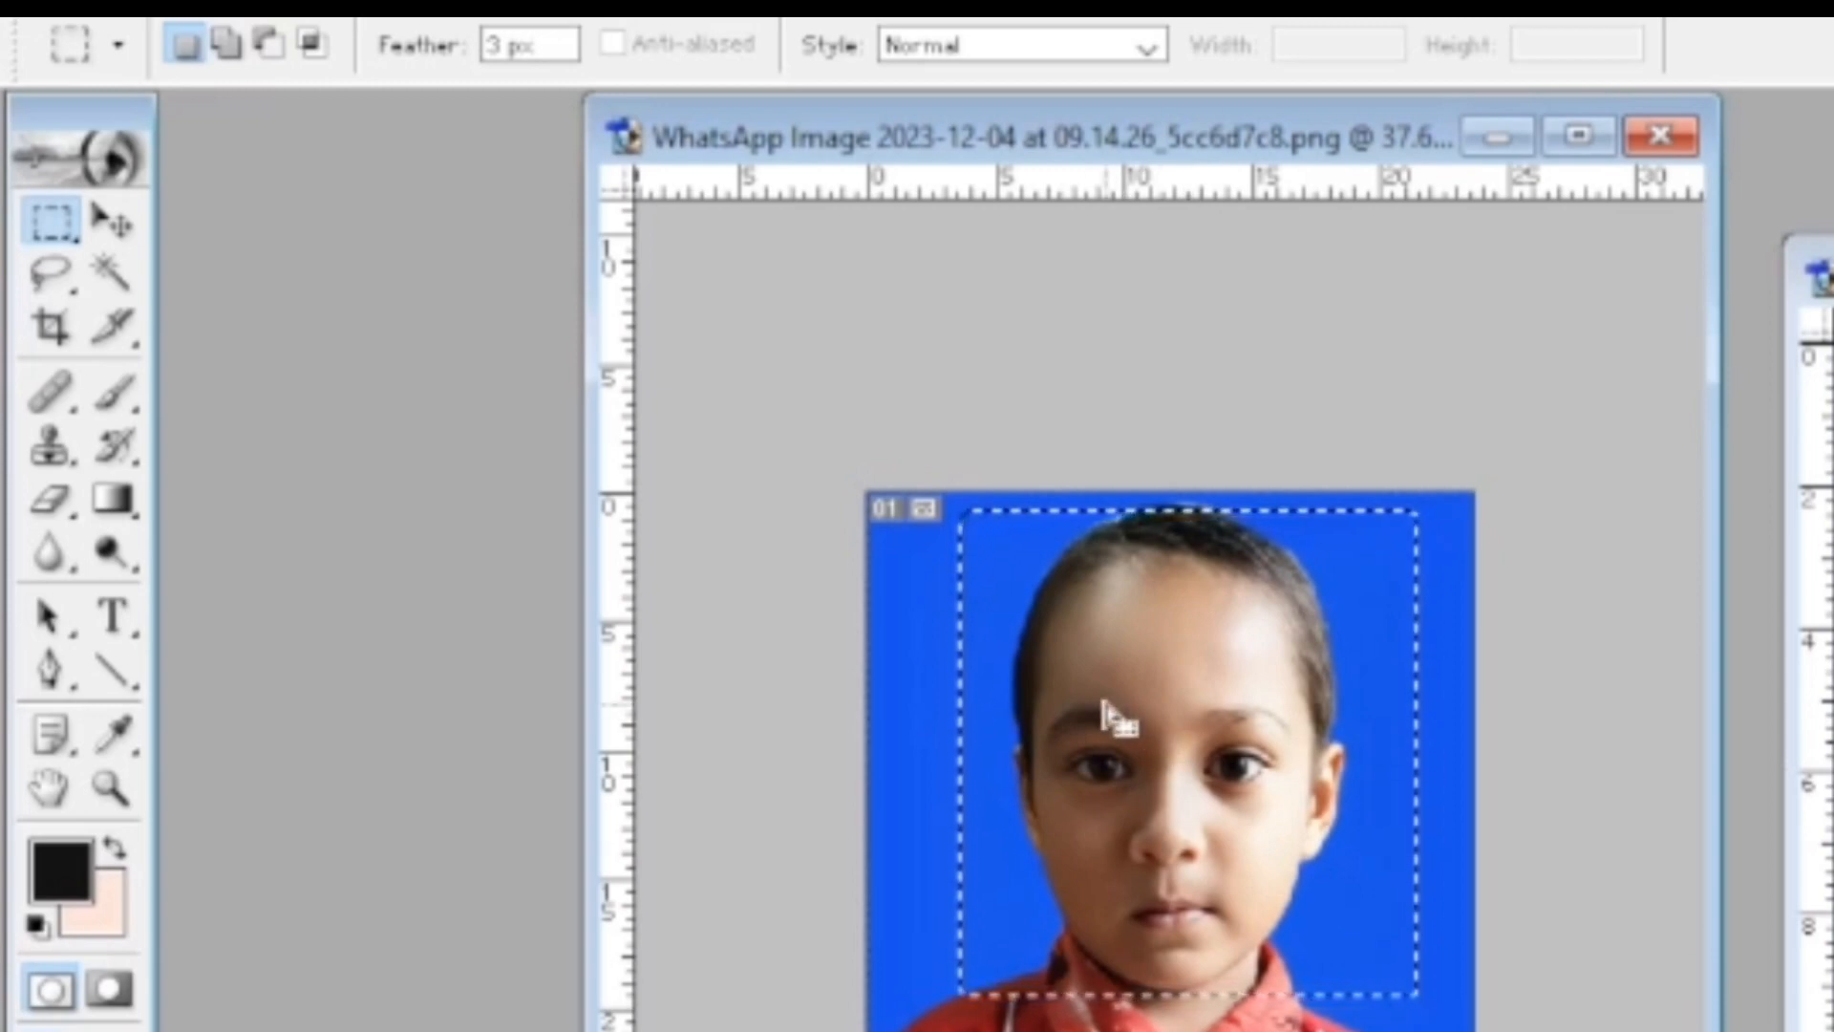
# Copy the selected rectangular head area from the photo onto the blank document with the Move tool.
pyautogui.click(111, 222)
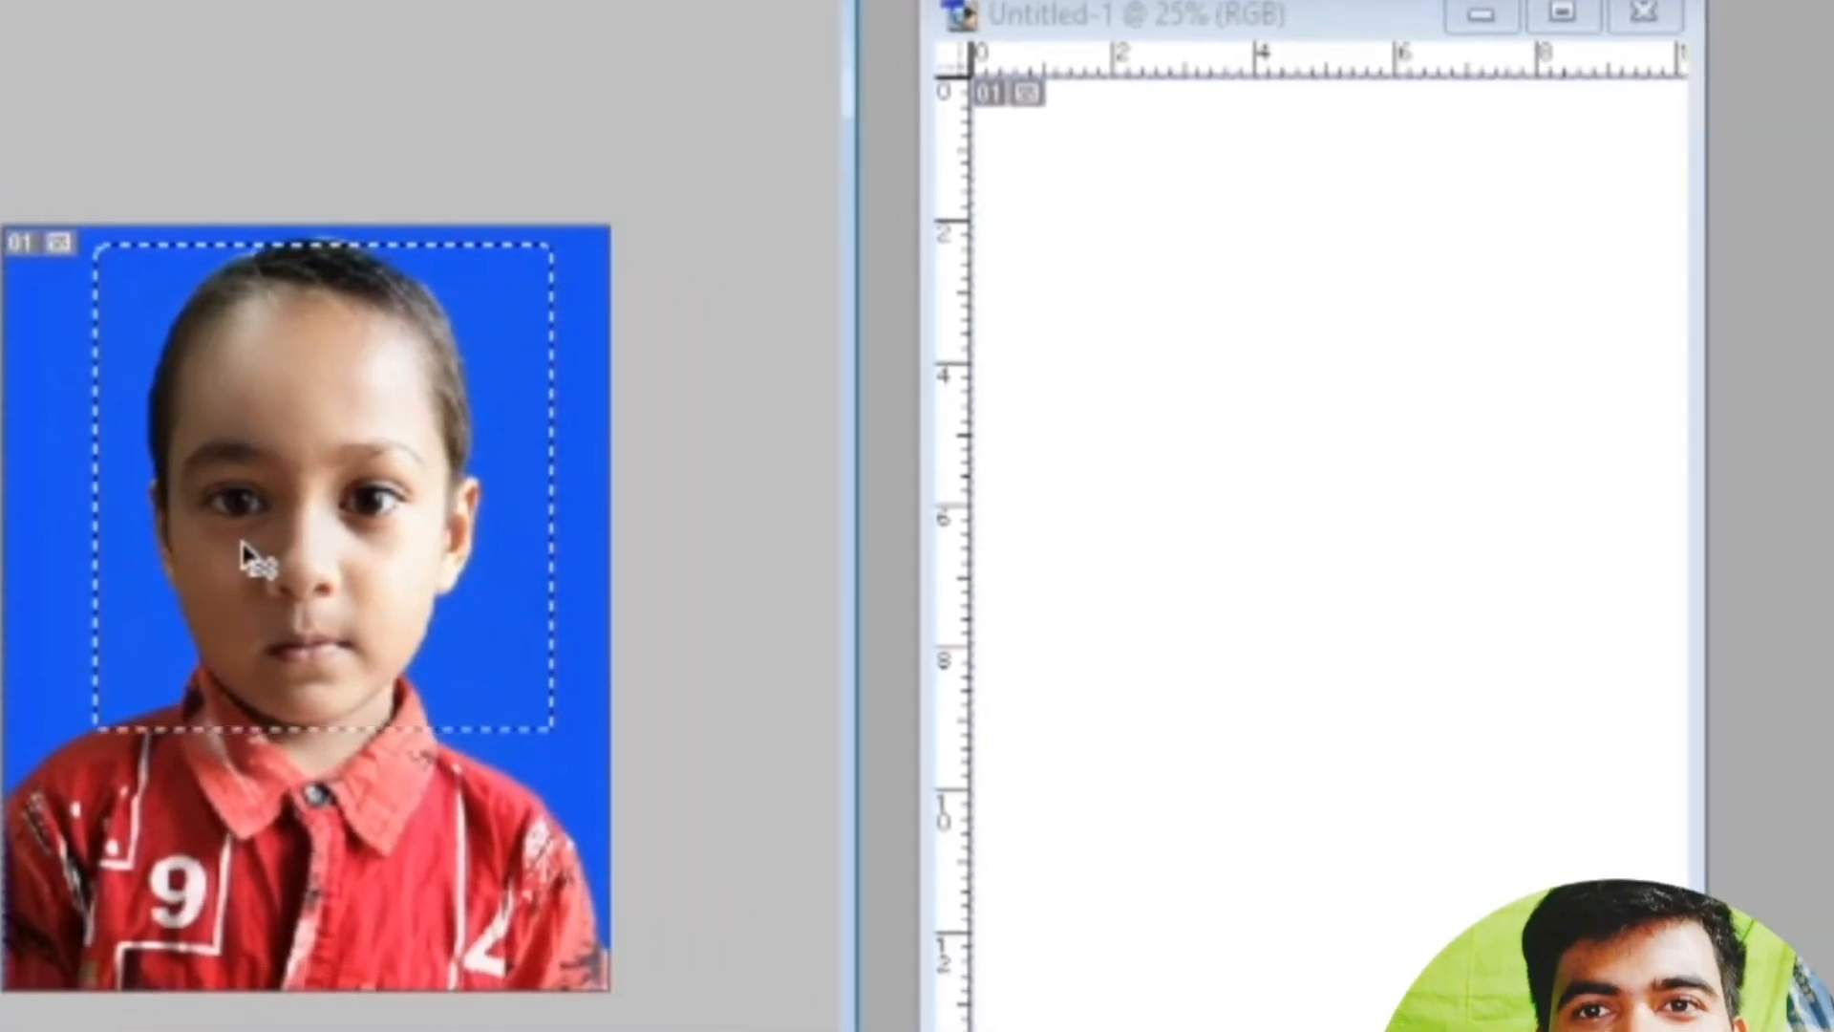
pyautogui.moveTo(243, 554); pyautogui.dragTo(1277, 549)
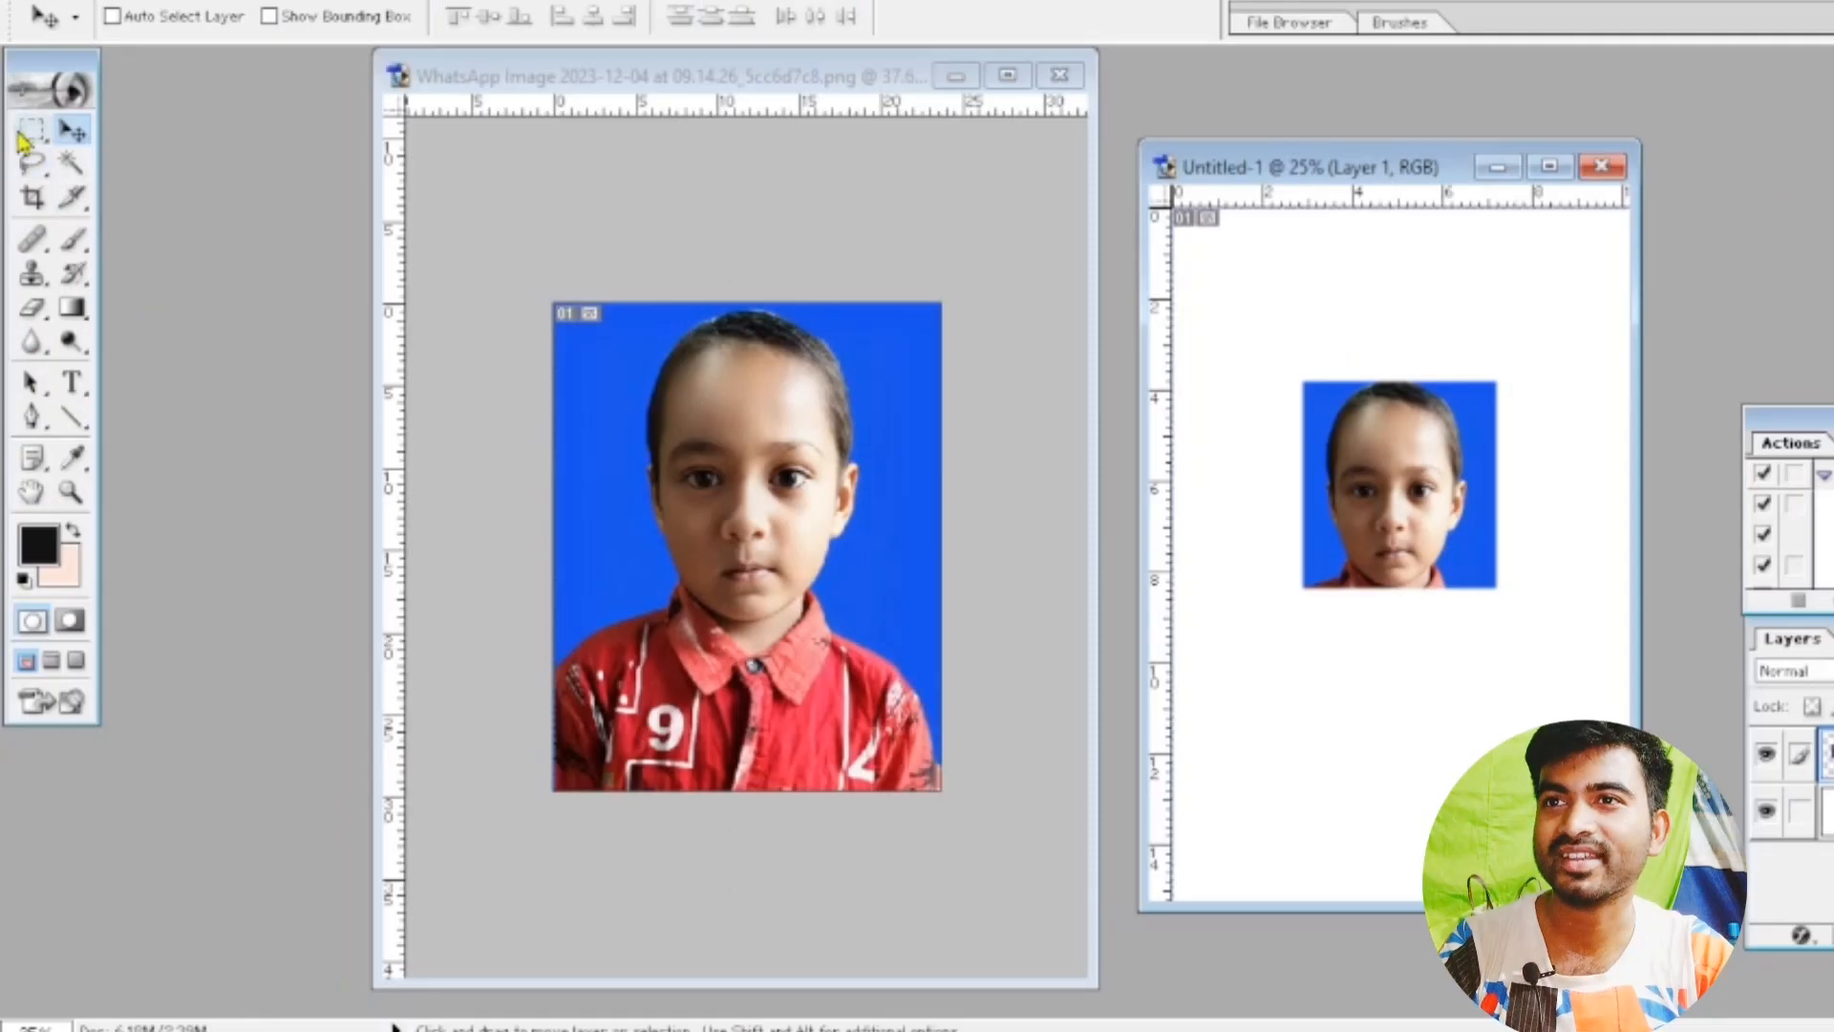
# Draw an elliptical selection around the boy's head in the photo with the Elliptical Marquee Tool.
pyautogui.click(21, 135)
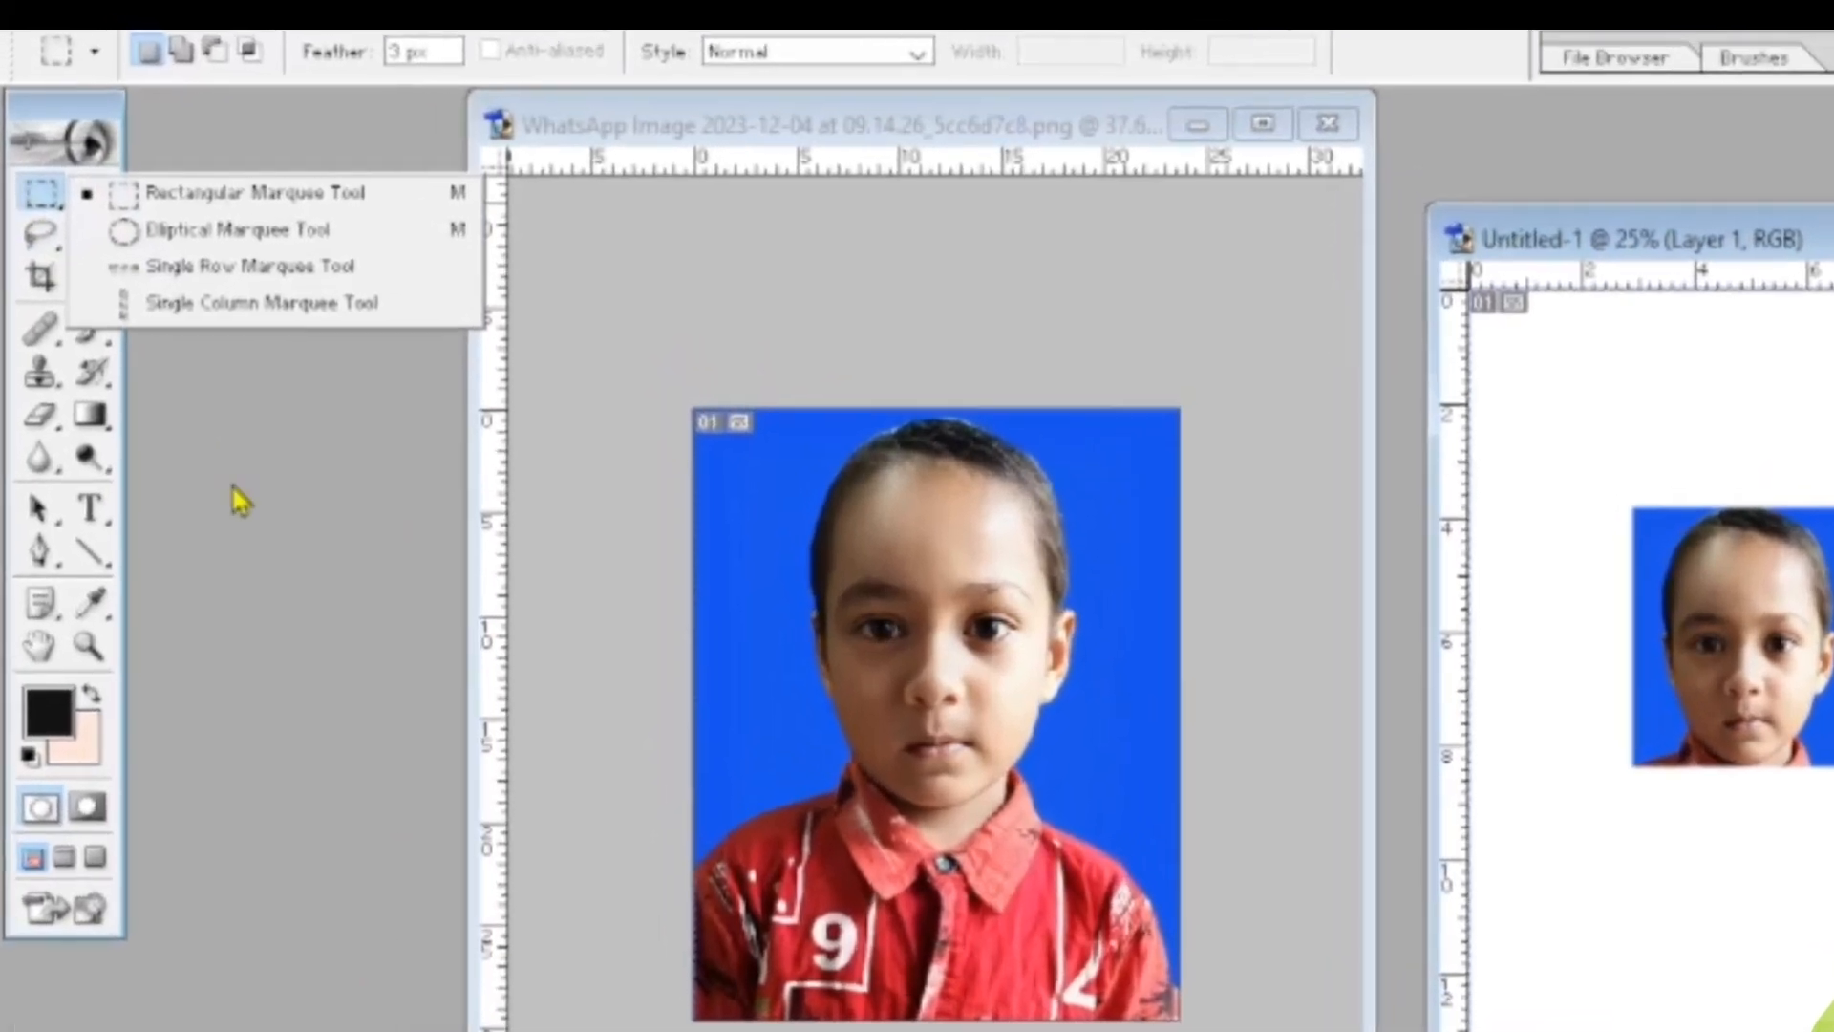
pyautogui.click(240, 501)
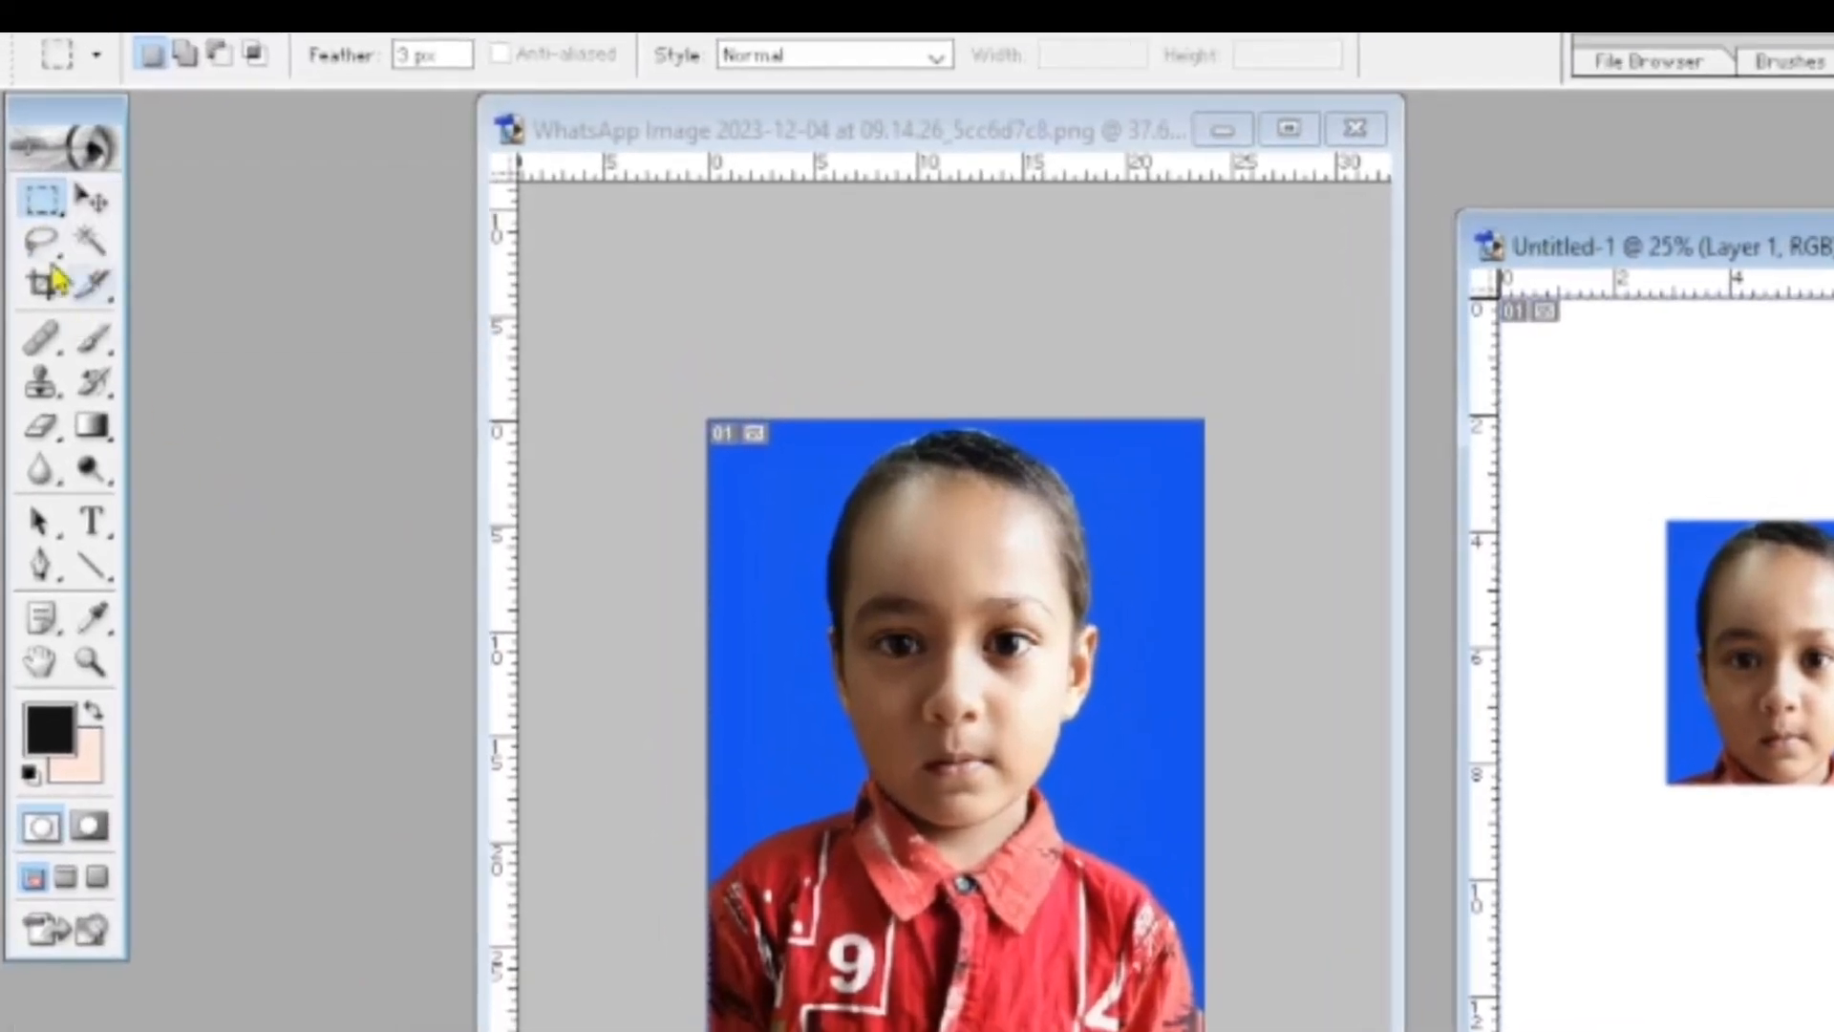
pyautogui.click(30, 202)
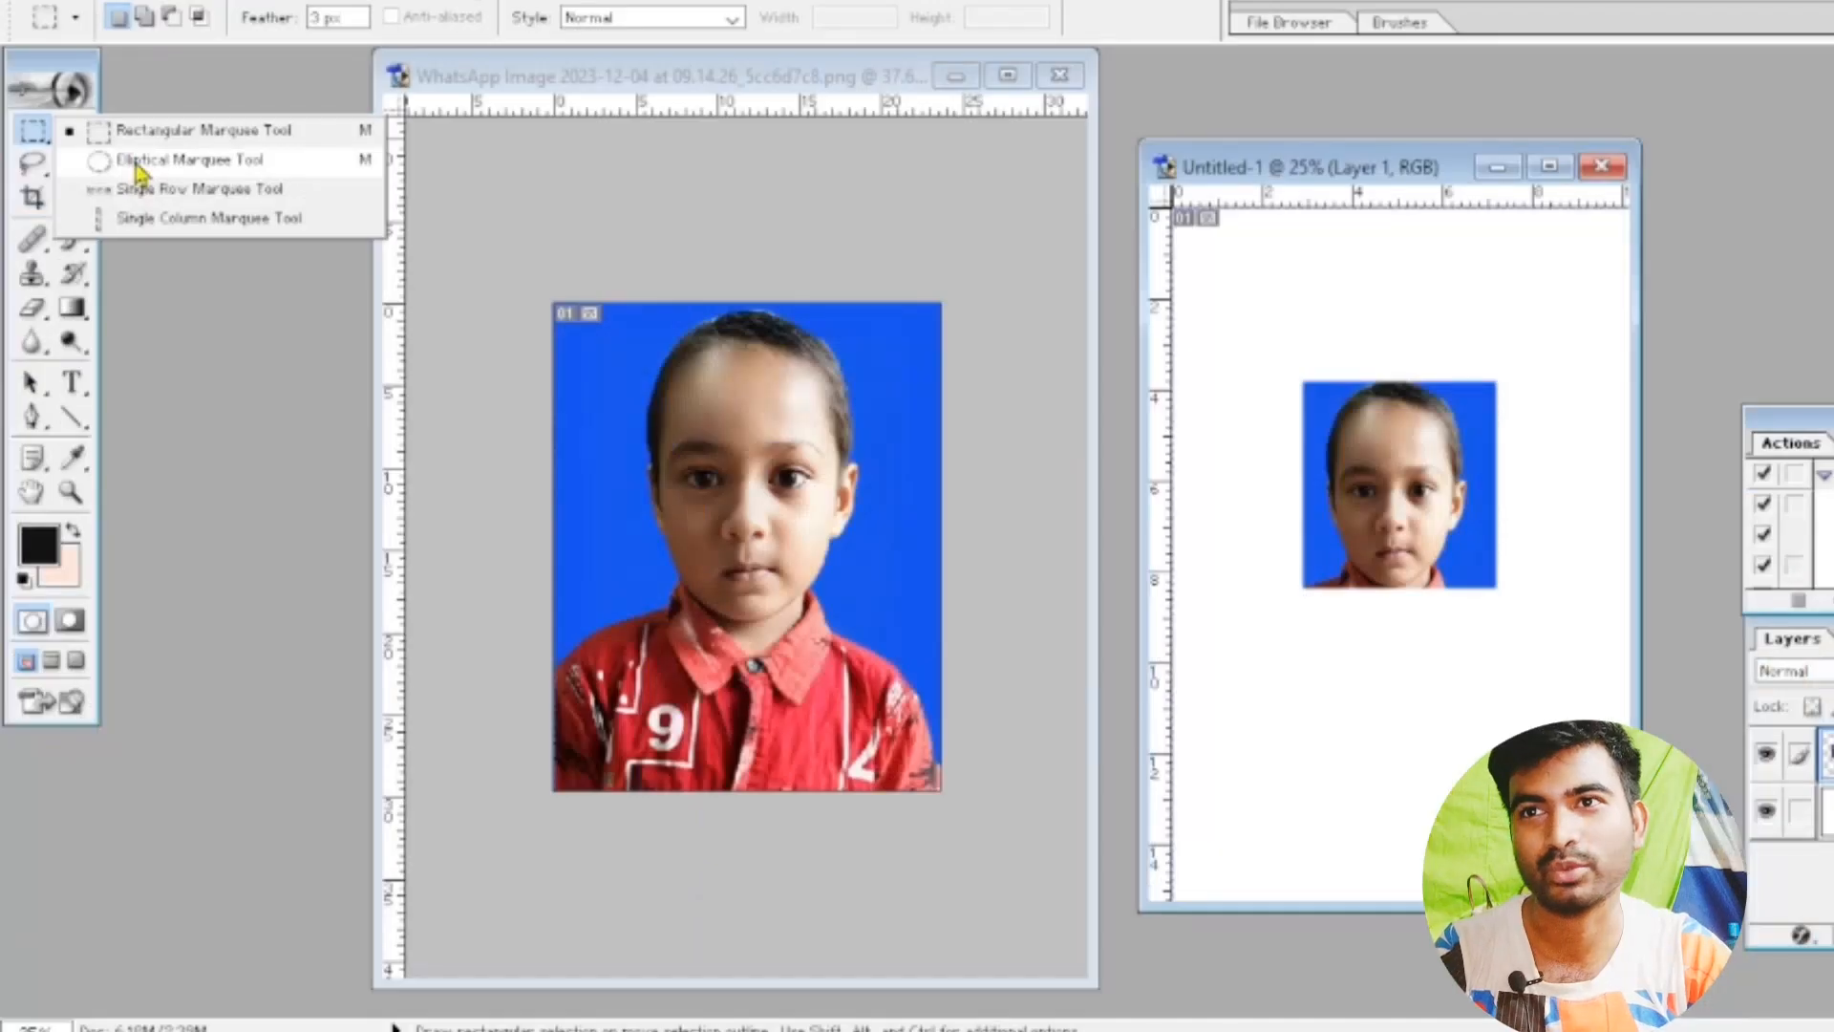
pyautogui.click(153, 161)
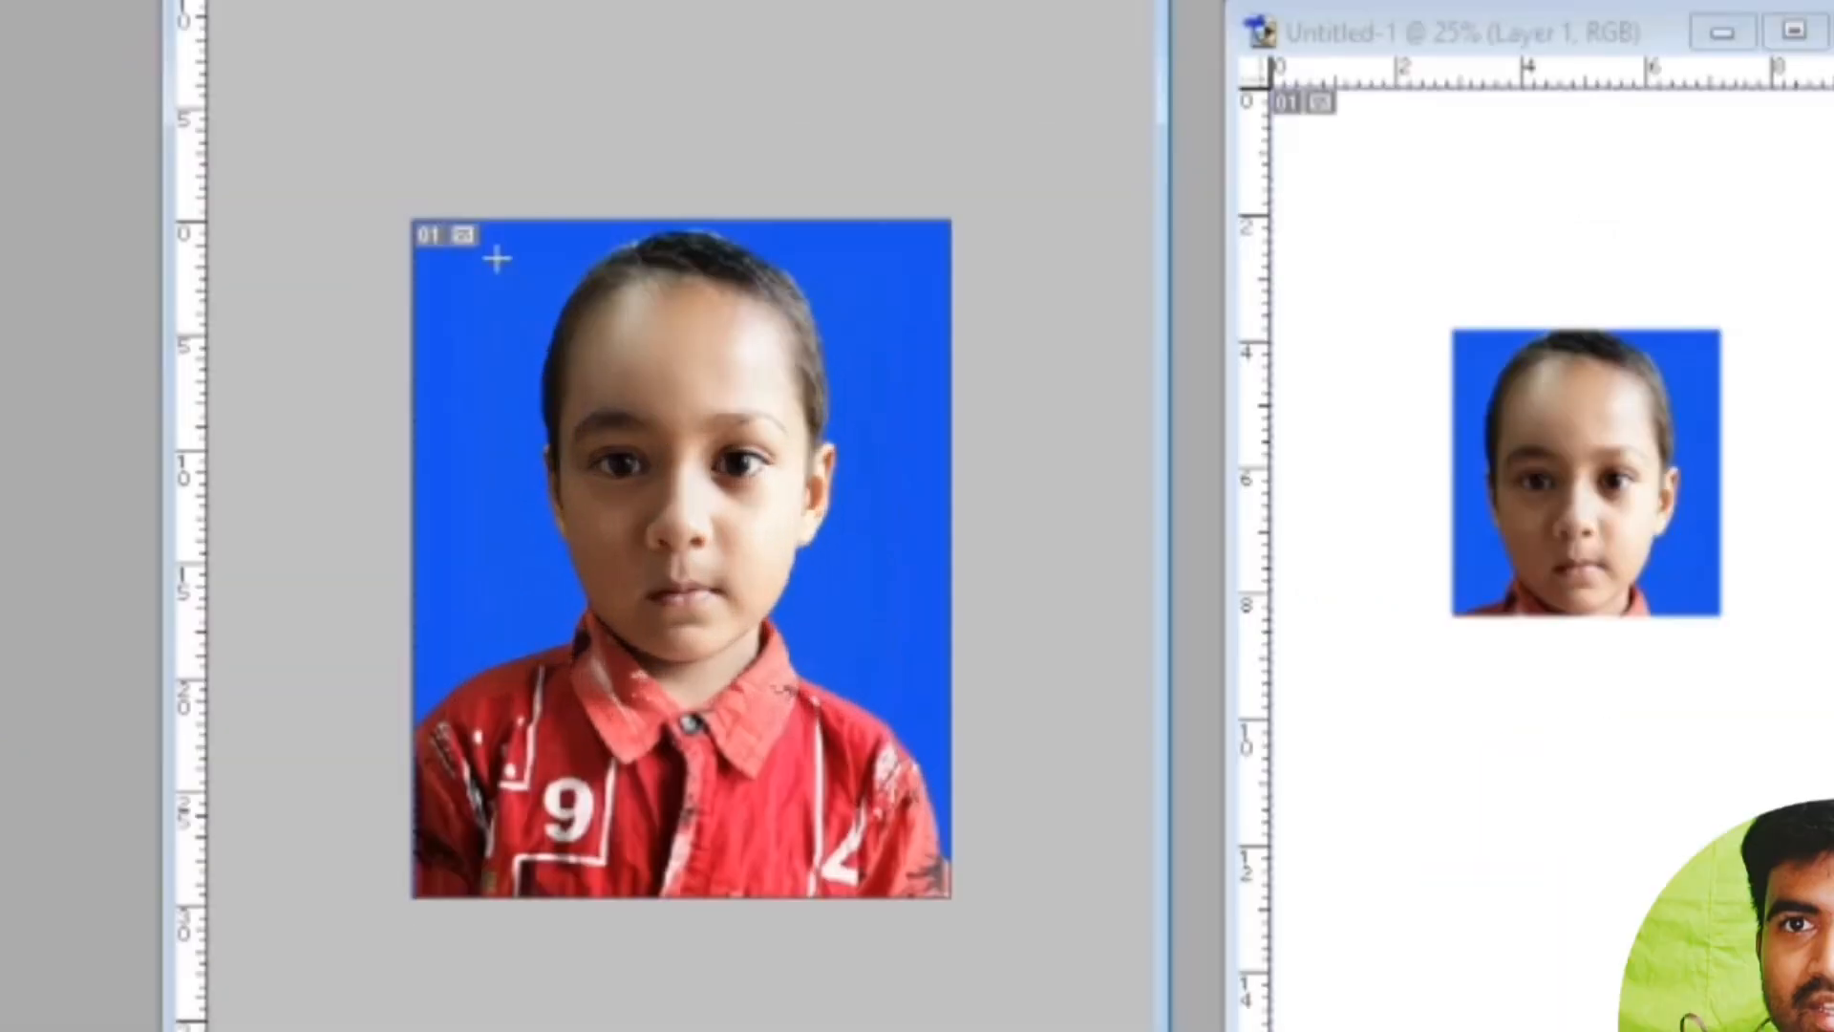
pyautogui.moveTo(613, 331); pyautogui.dragTo(827, 572)
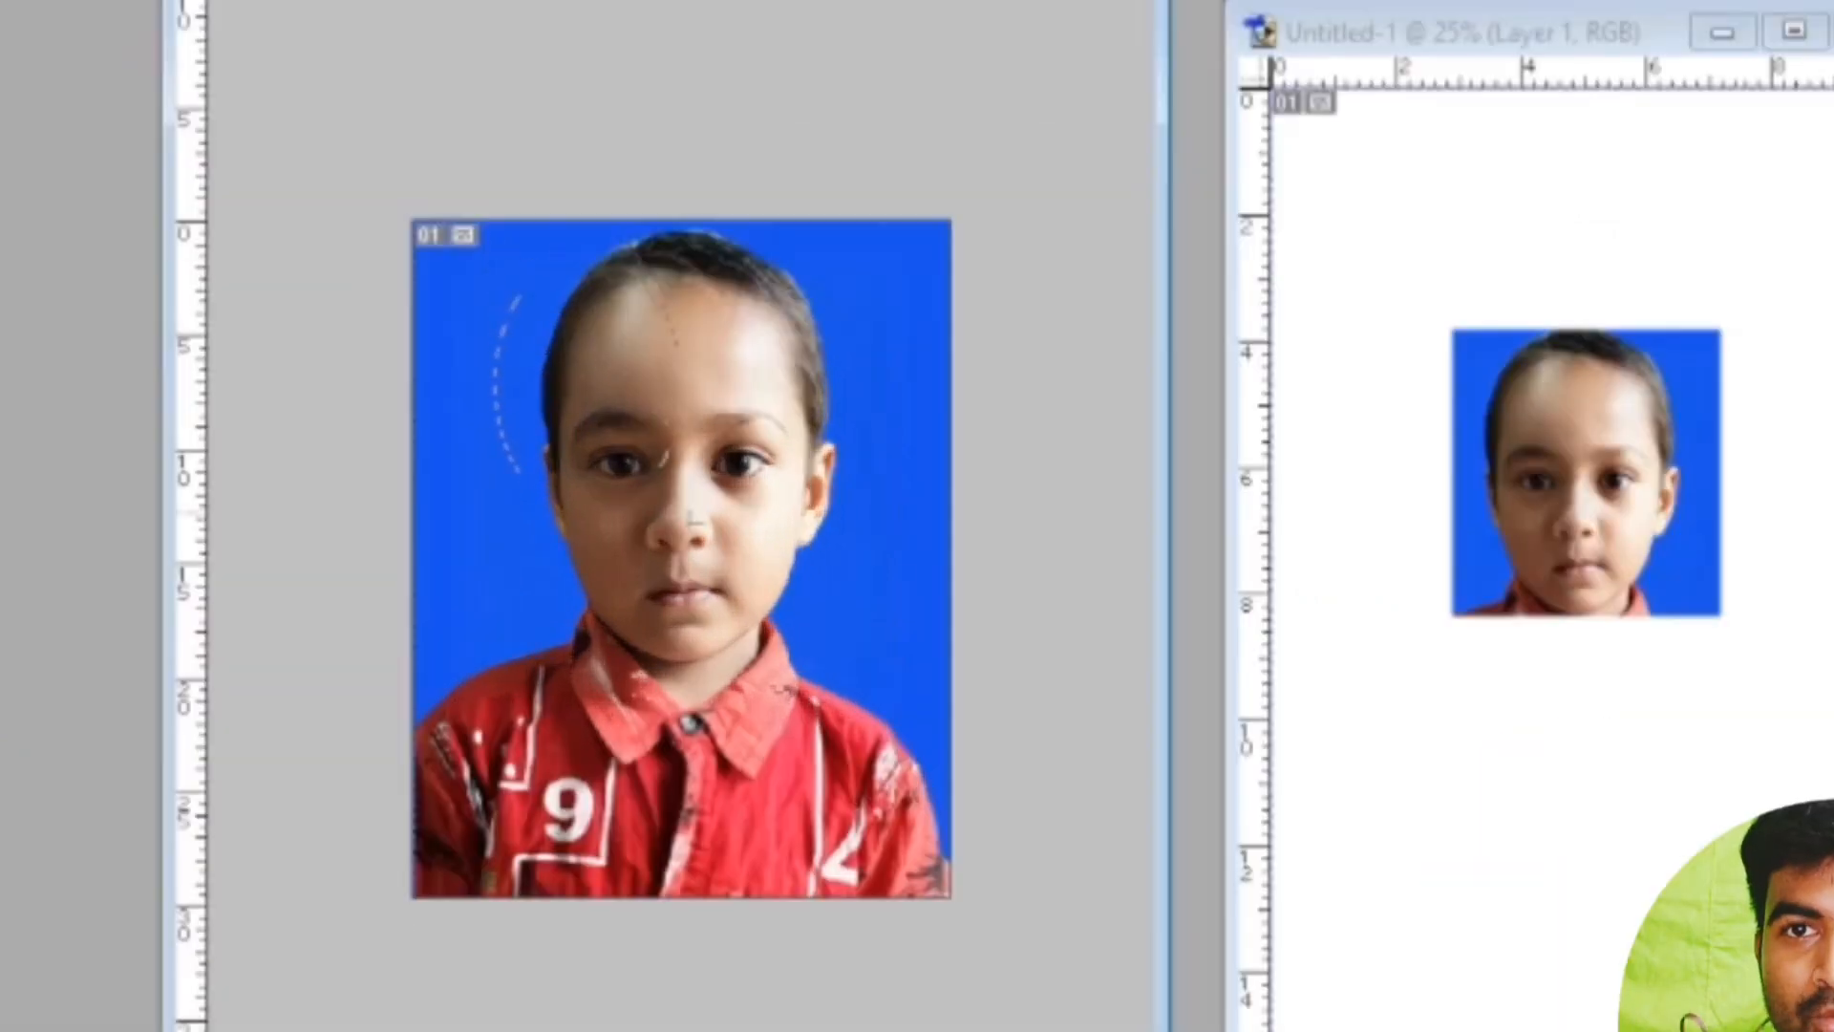
pyautogui.moveTo(803, 632); pyautogui.dragTo(858, 665)
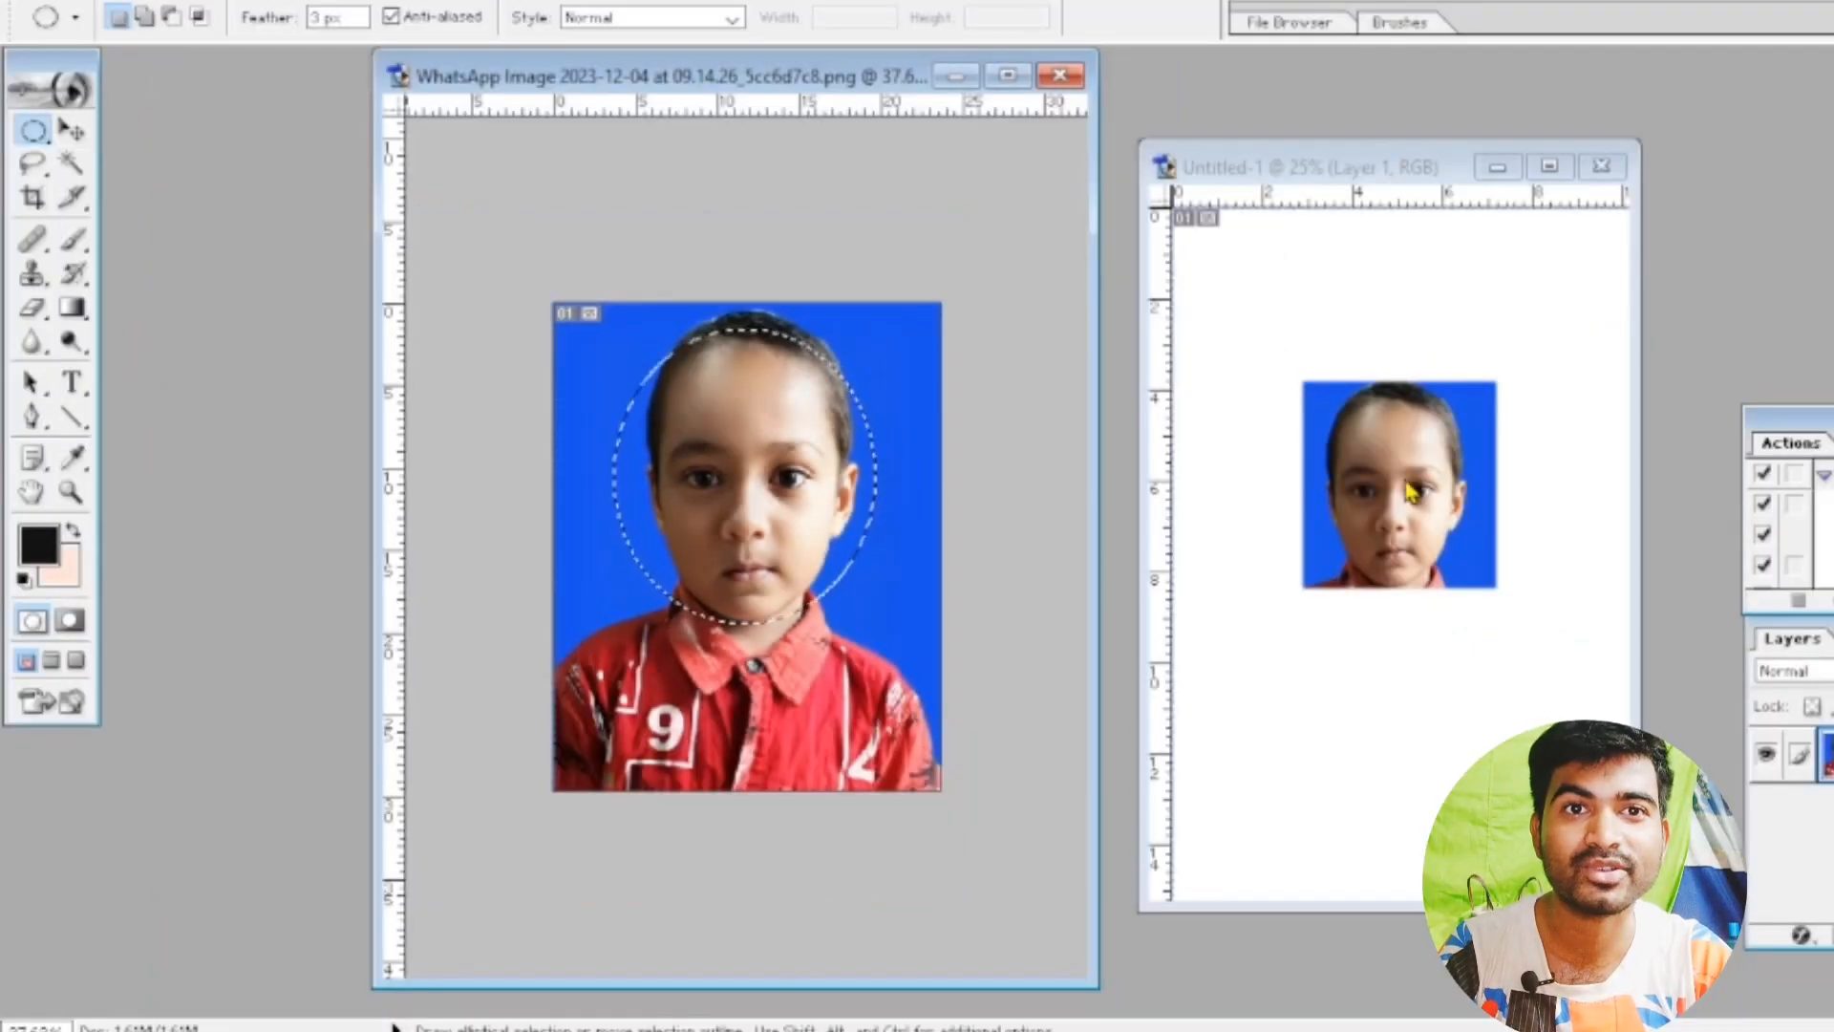
# Keep the Elliptical Marquee Tool and shift the oval selection slightly up and to the right over the head.
pyautogui.click(34, 130)
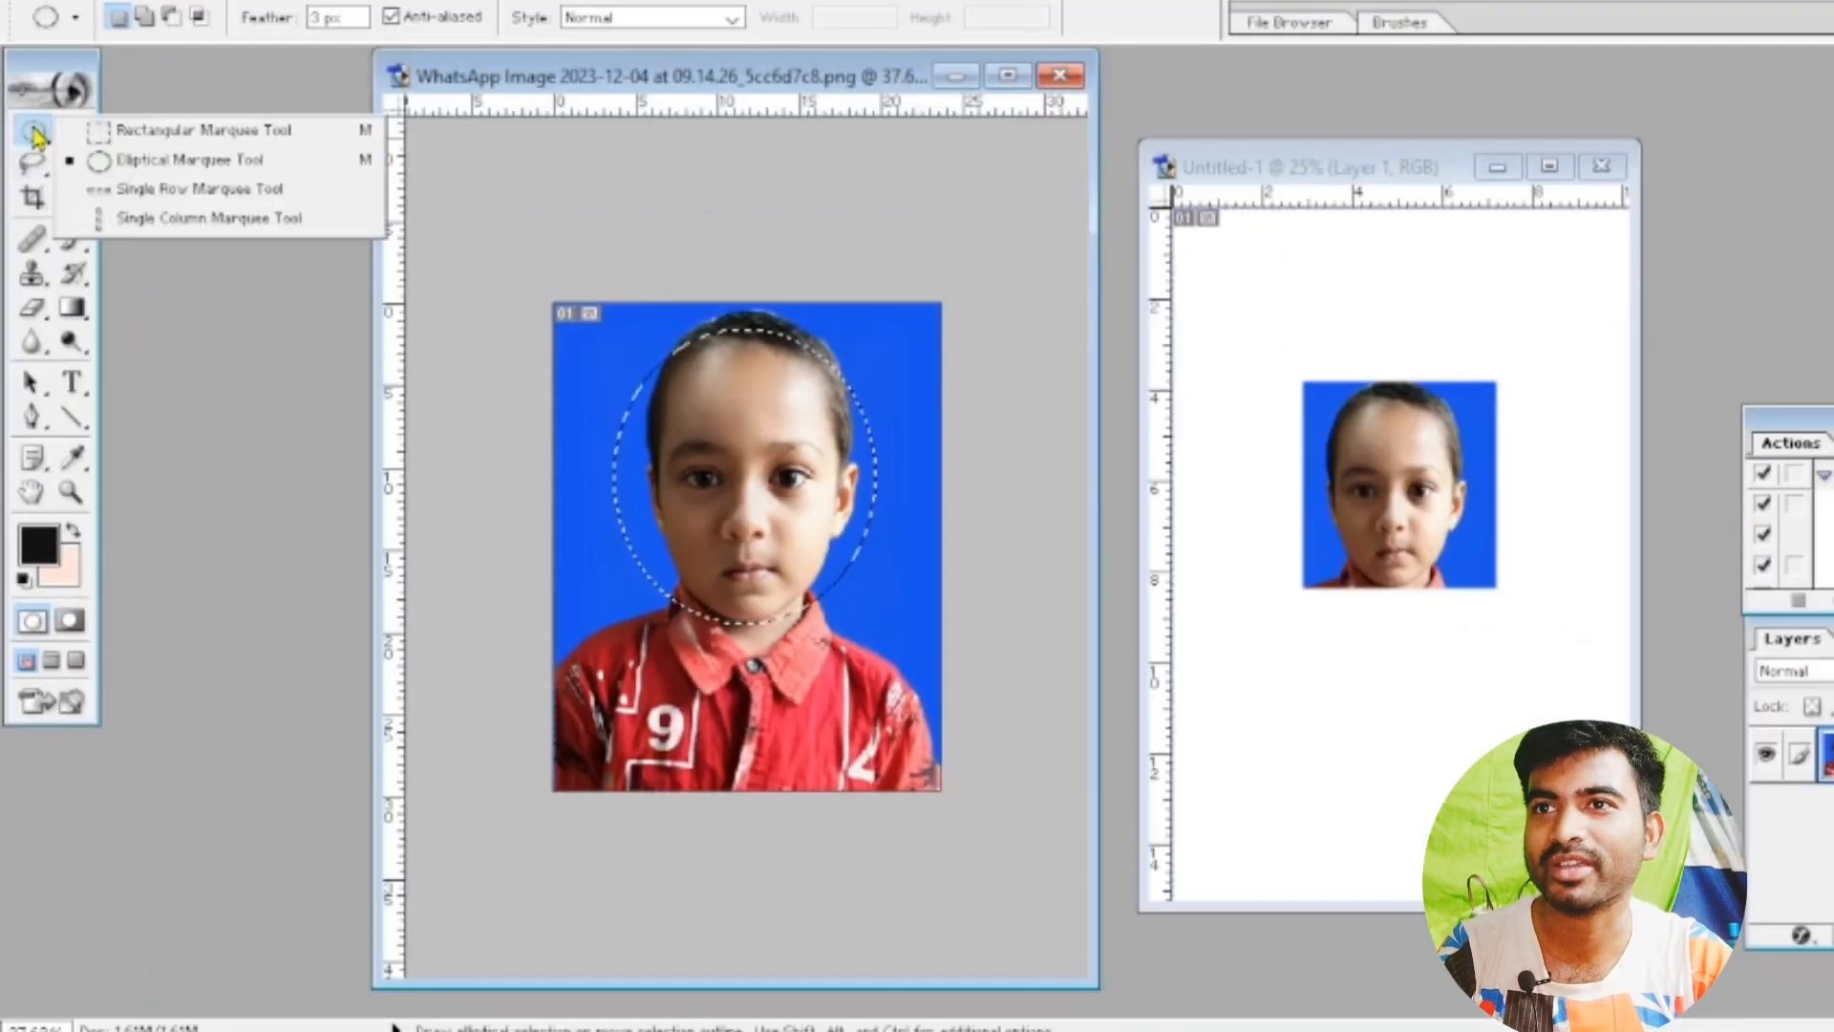
pyautogui.click(94, 165)
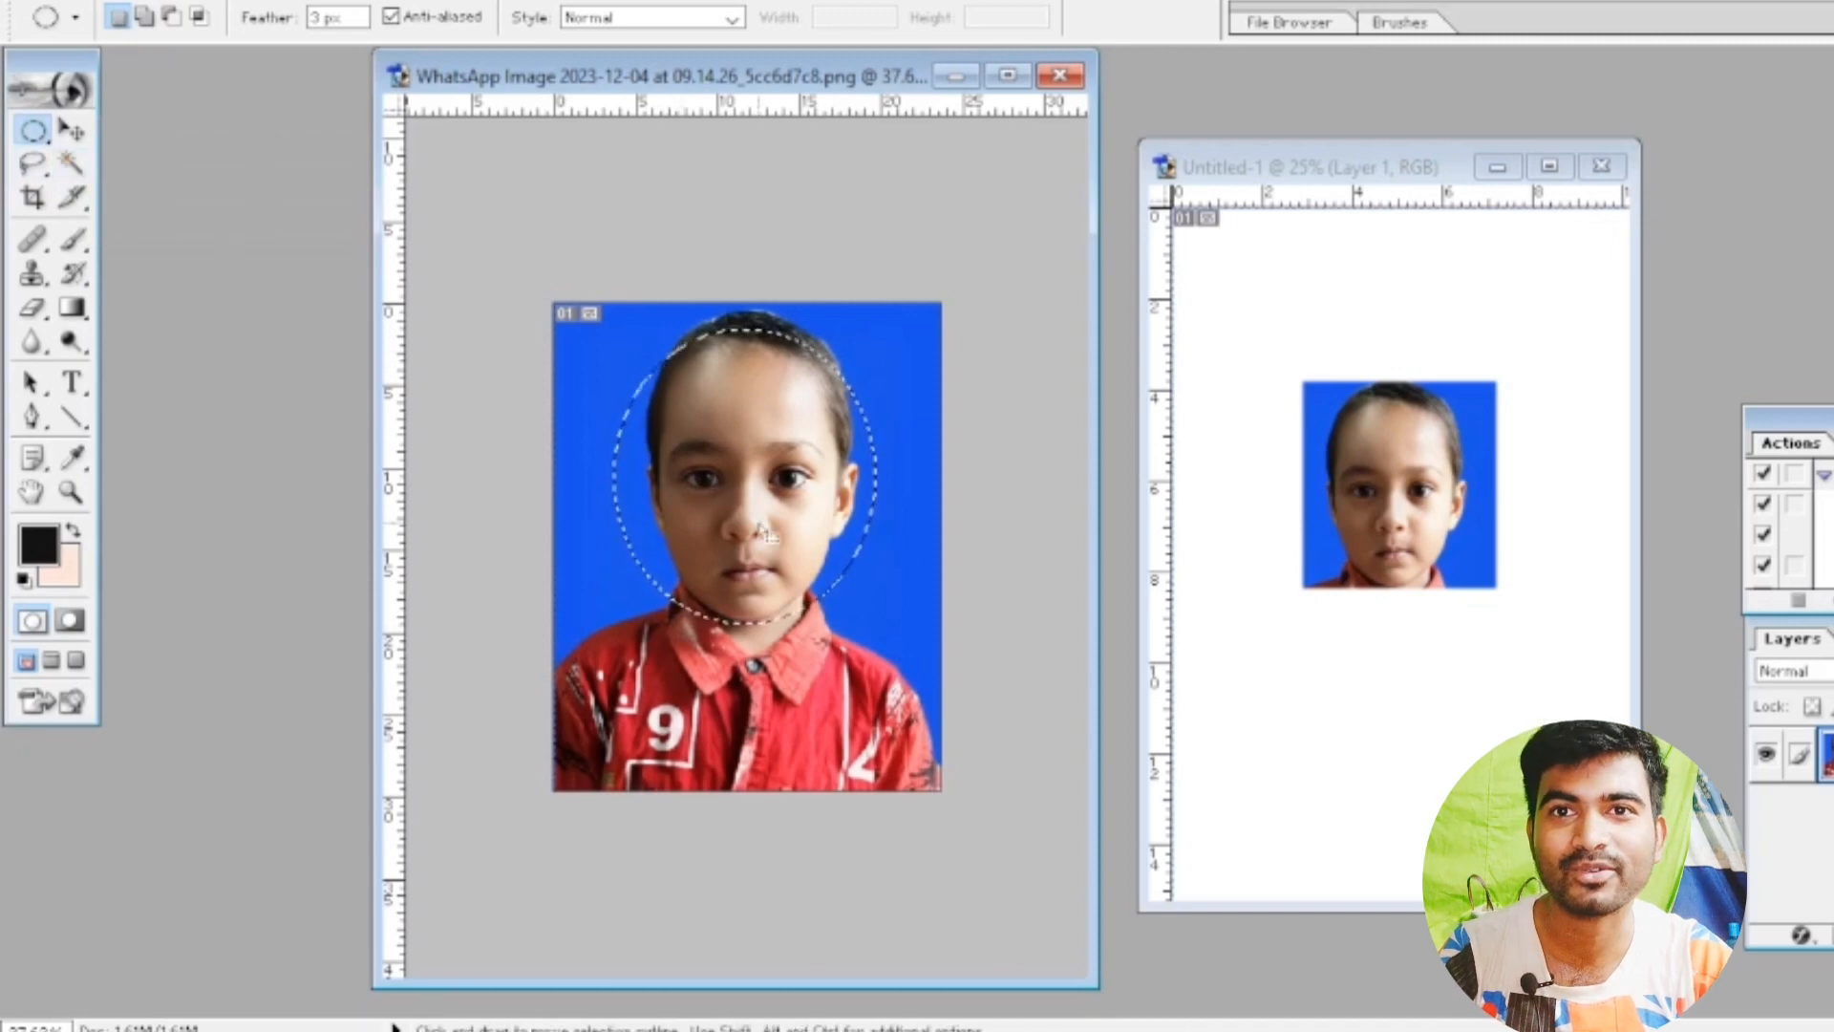
pyautogui.moveTo(764, 532); pyautogui.dragTo(770, 527)
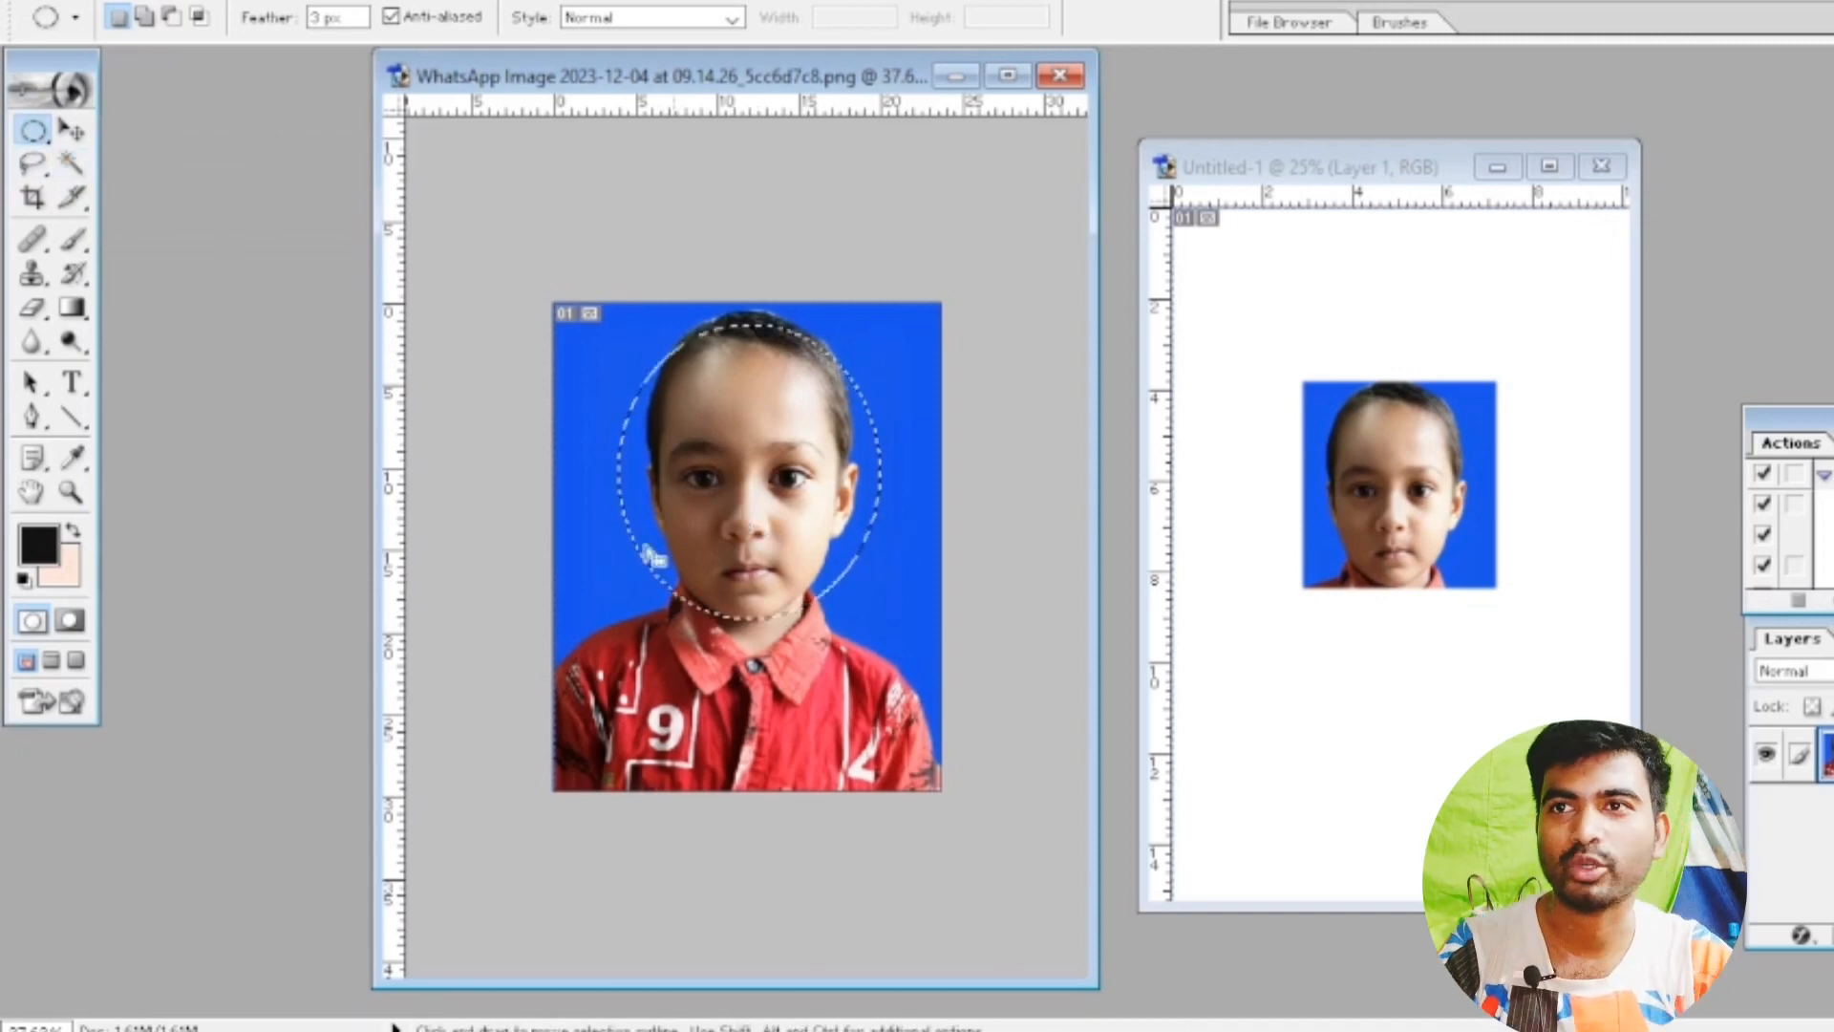
# Copy the oval head selection into the untitled document with the Move tool, placing it below the rectangular head copy.
pyautogui.press('v')
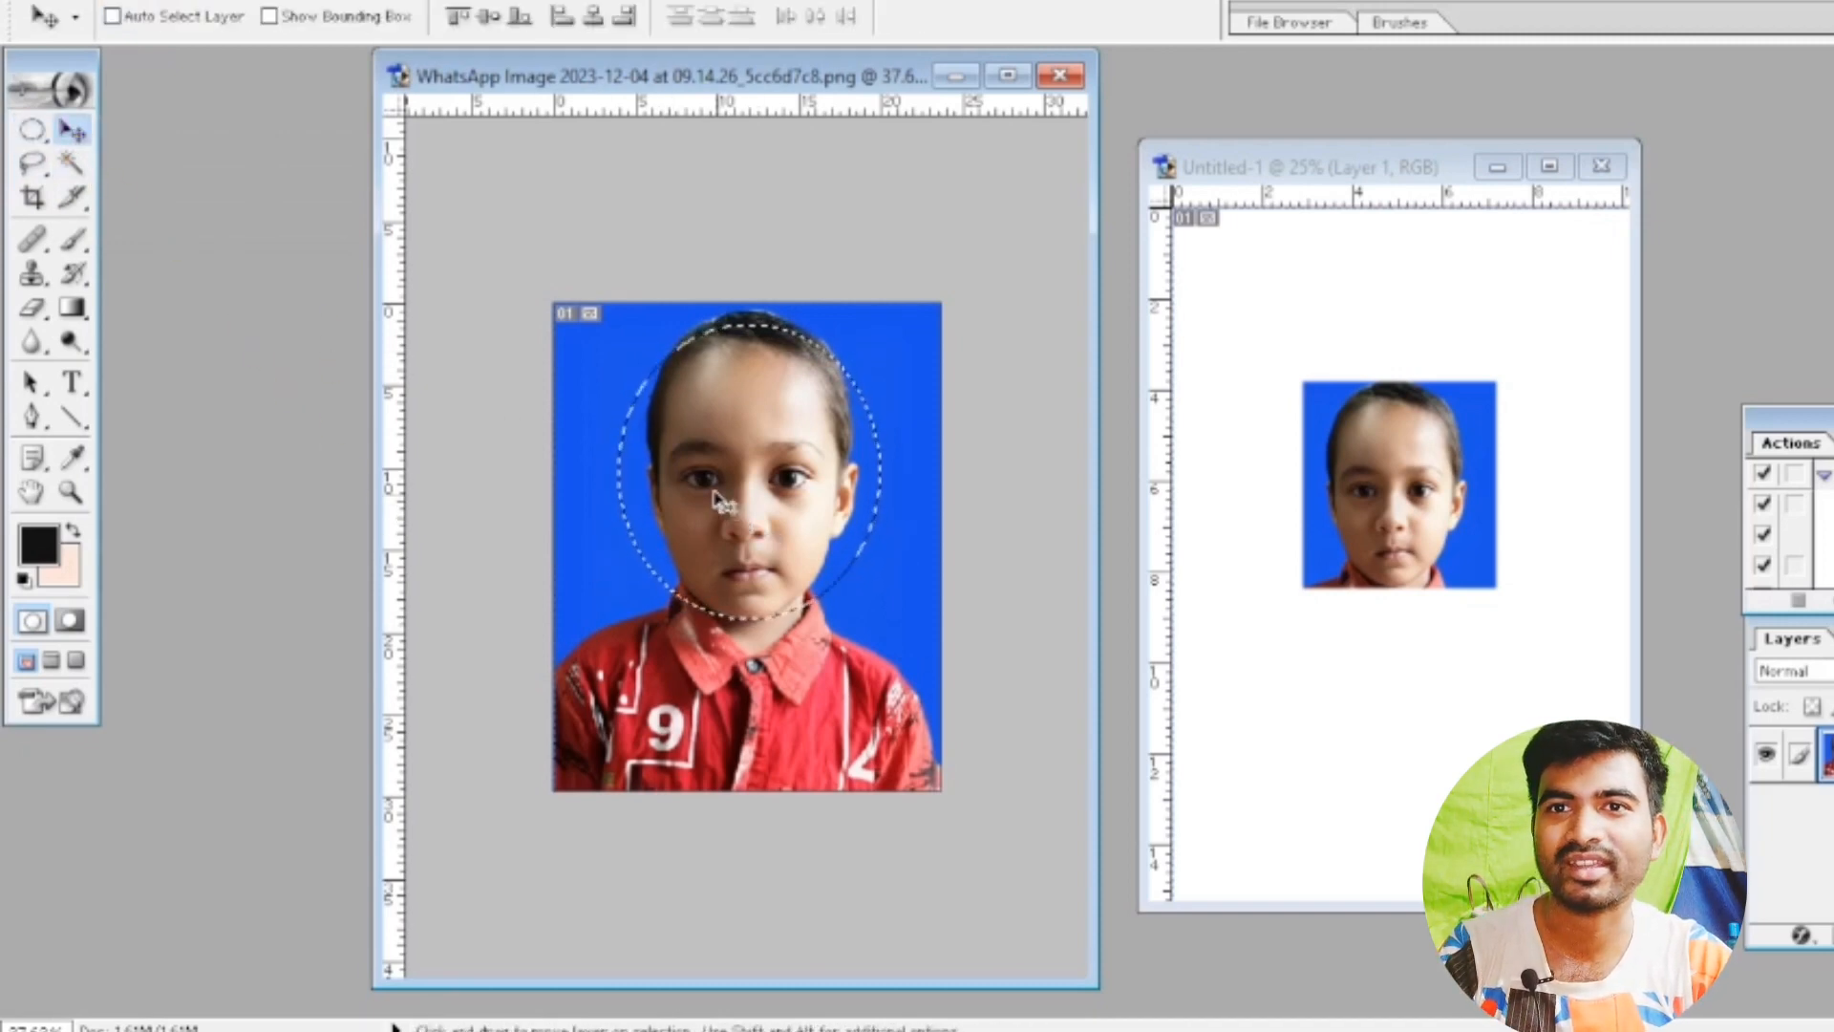
pyautogui.moveTo(713, 492); pyautogui.dragTo(1232, 741)
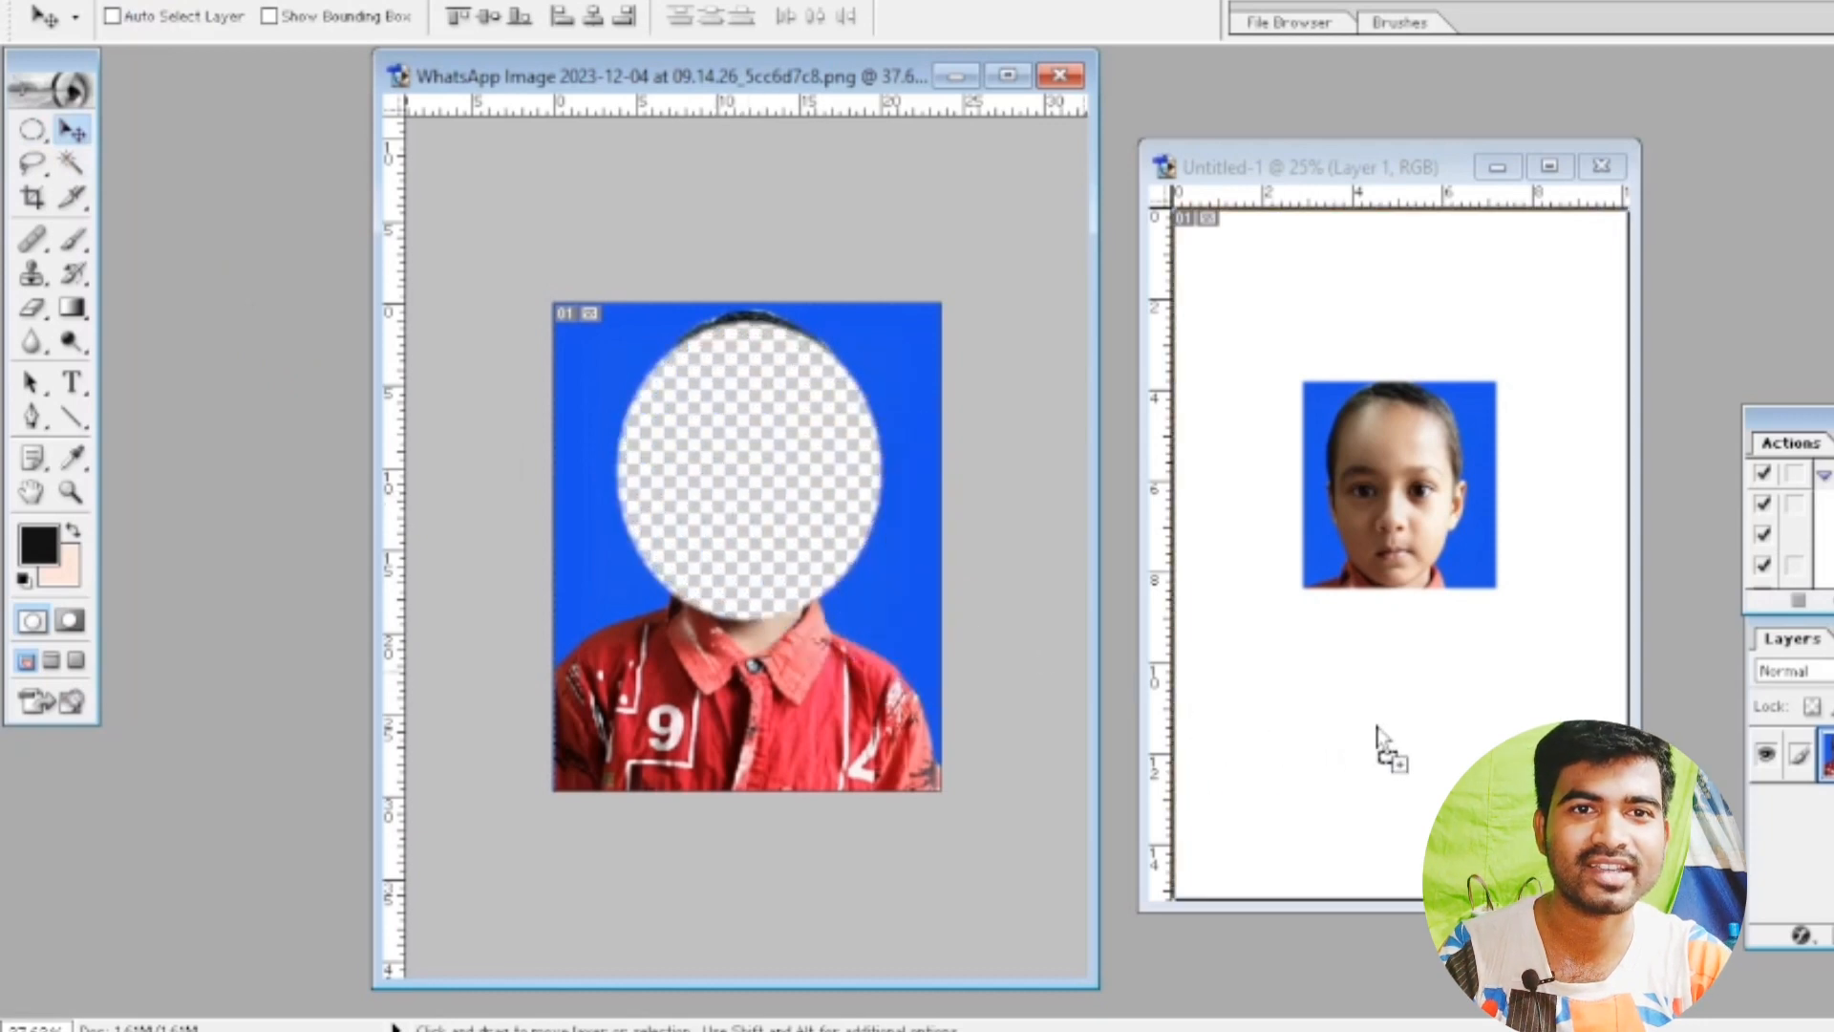
pyautogui.moveTo(1377, 728); pyautogui.dragTo(1383, 726)
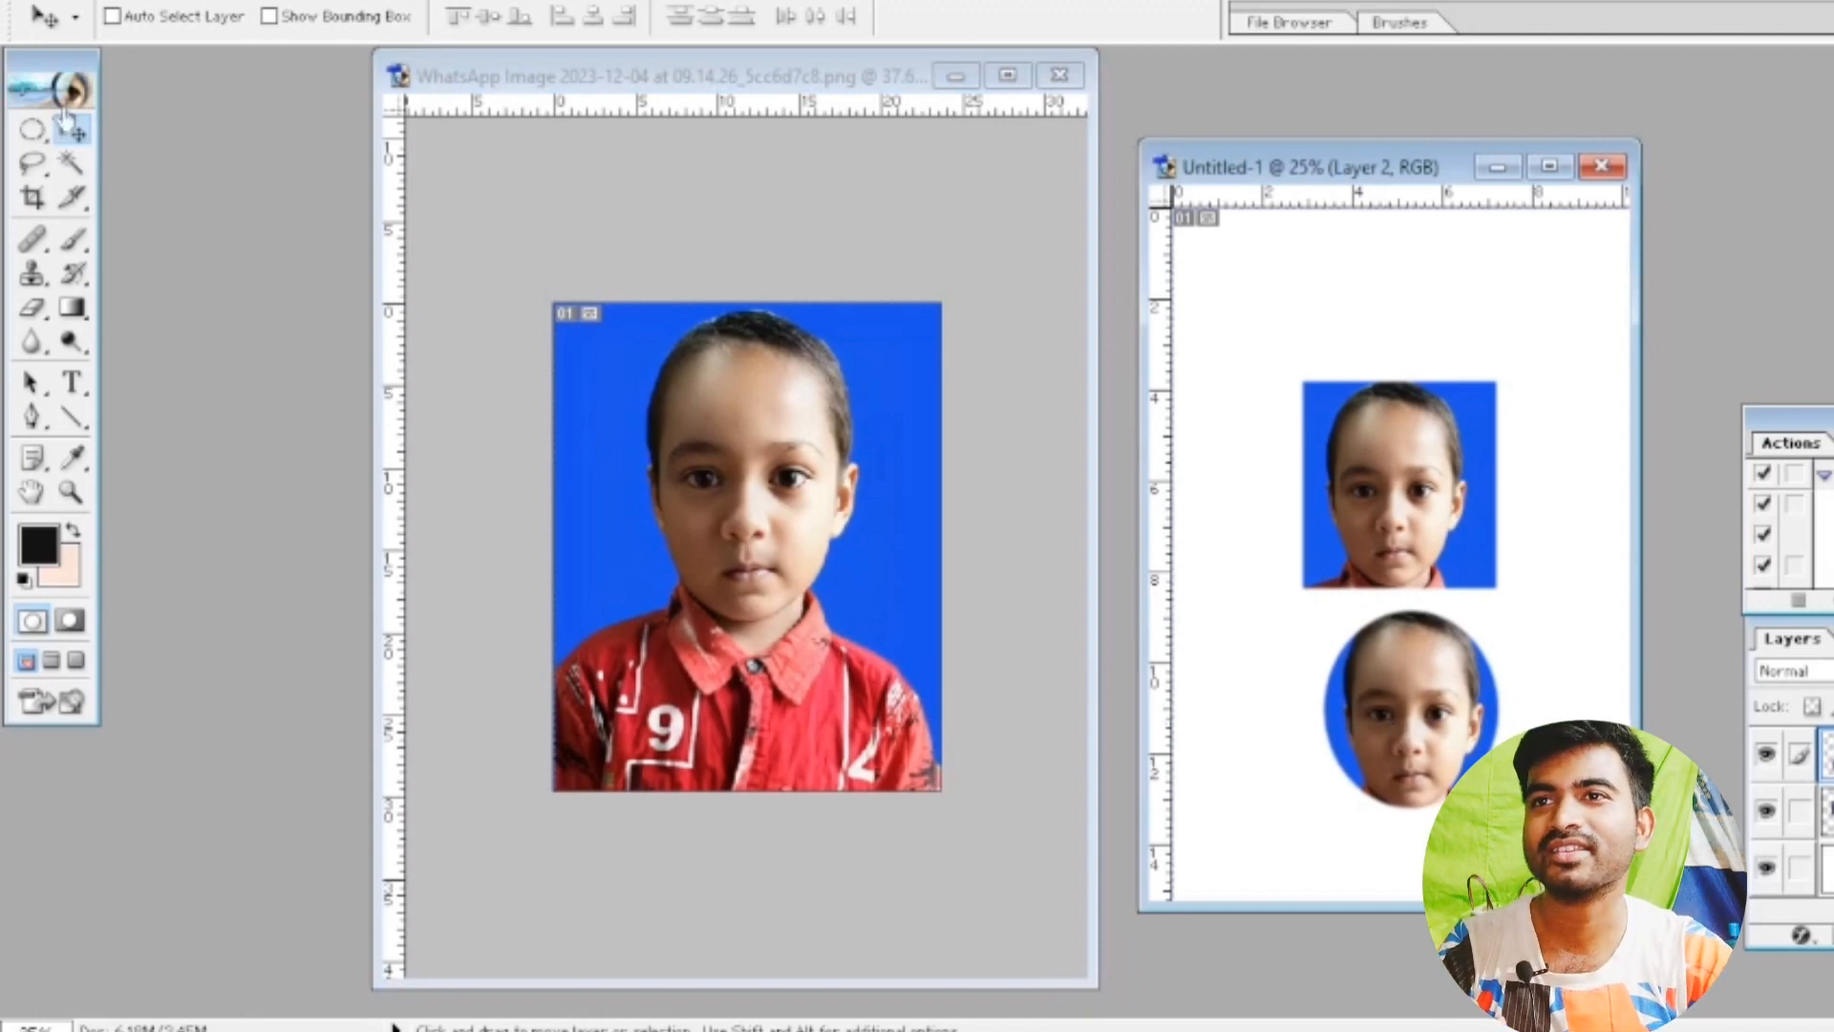
pyautogui.click(28, 136)
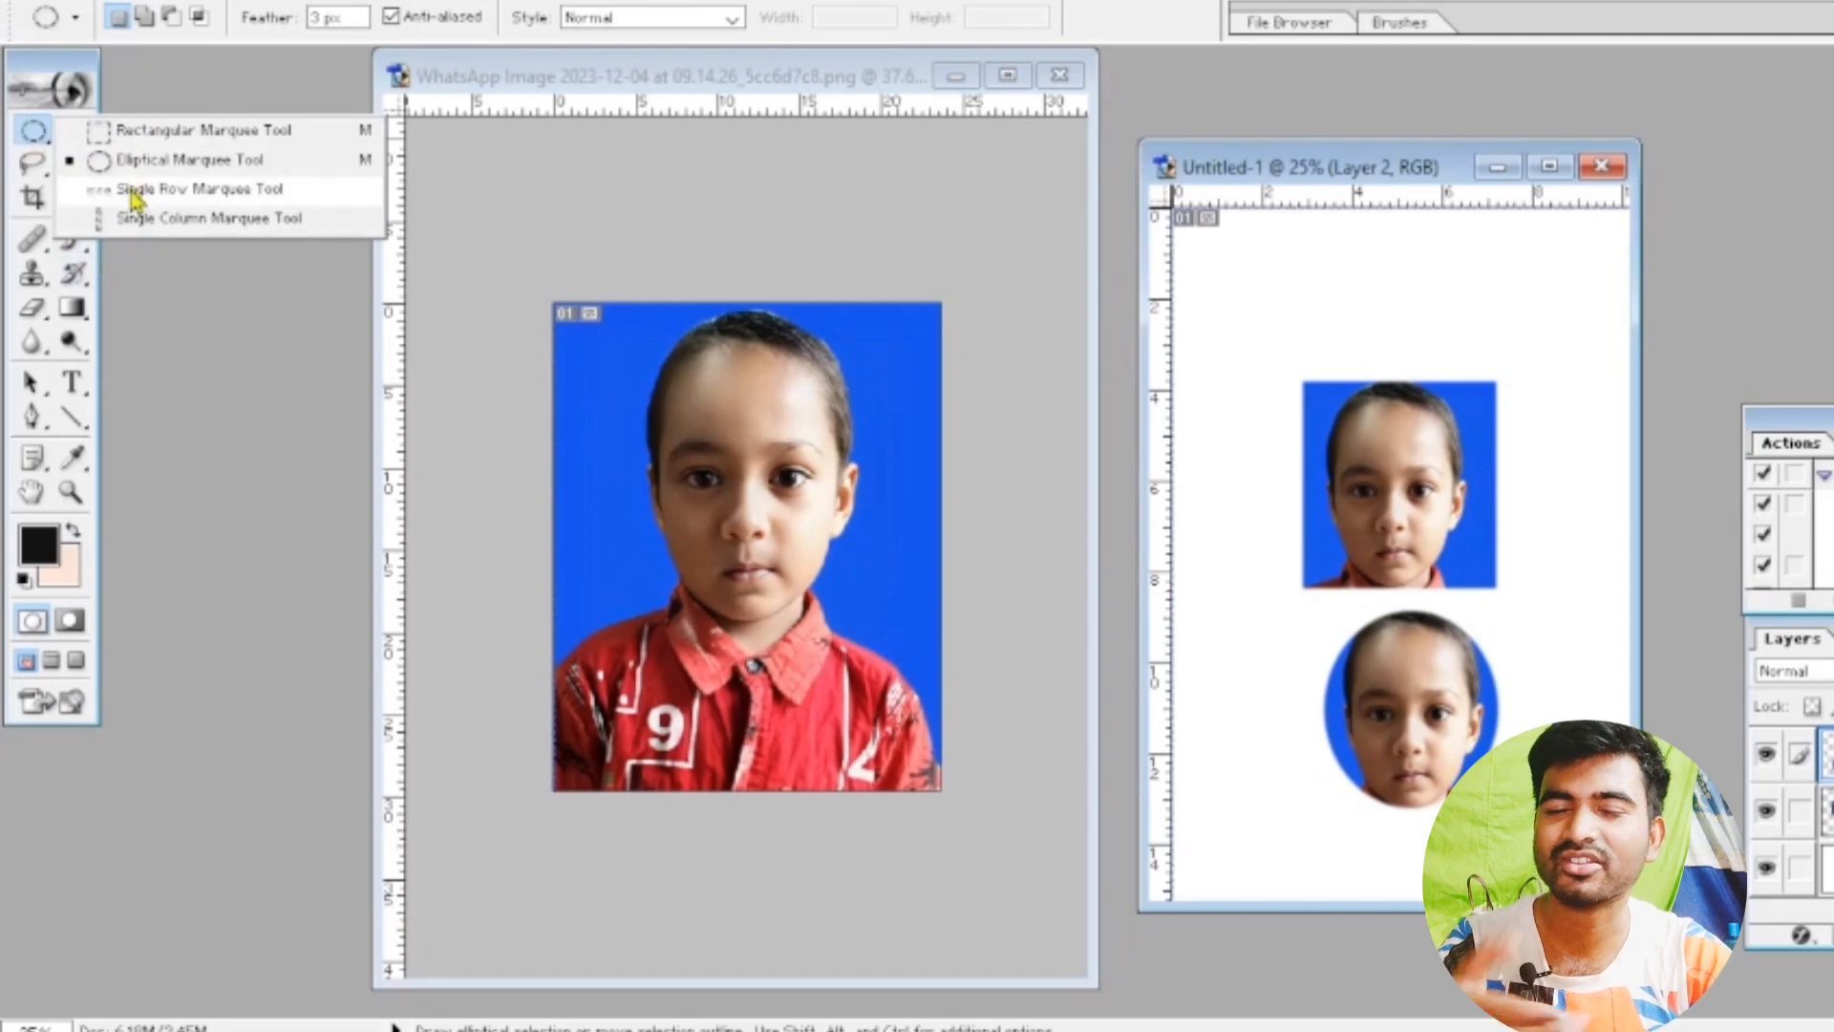
pyautogui.click(271, 453)
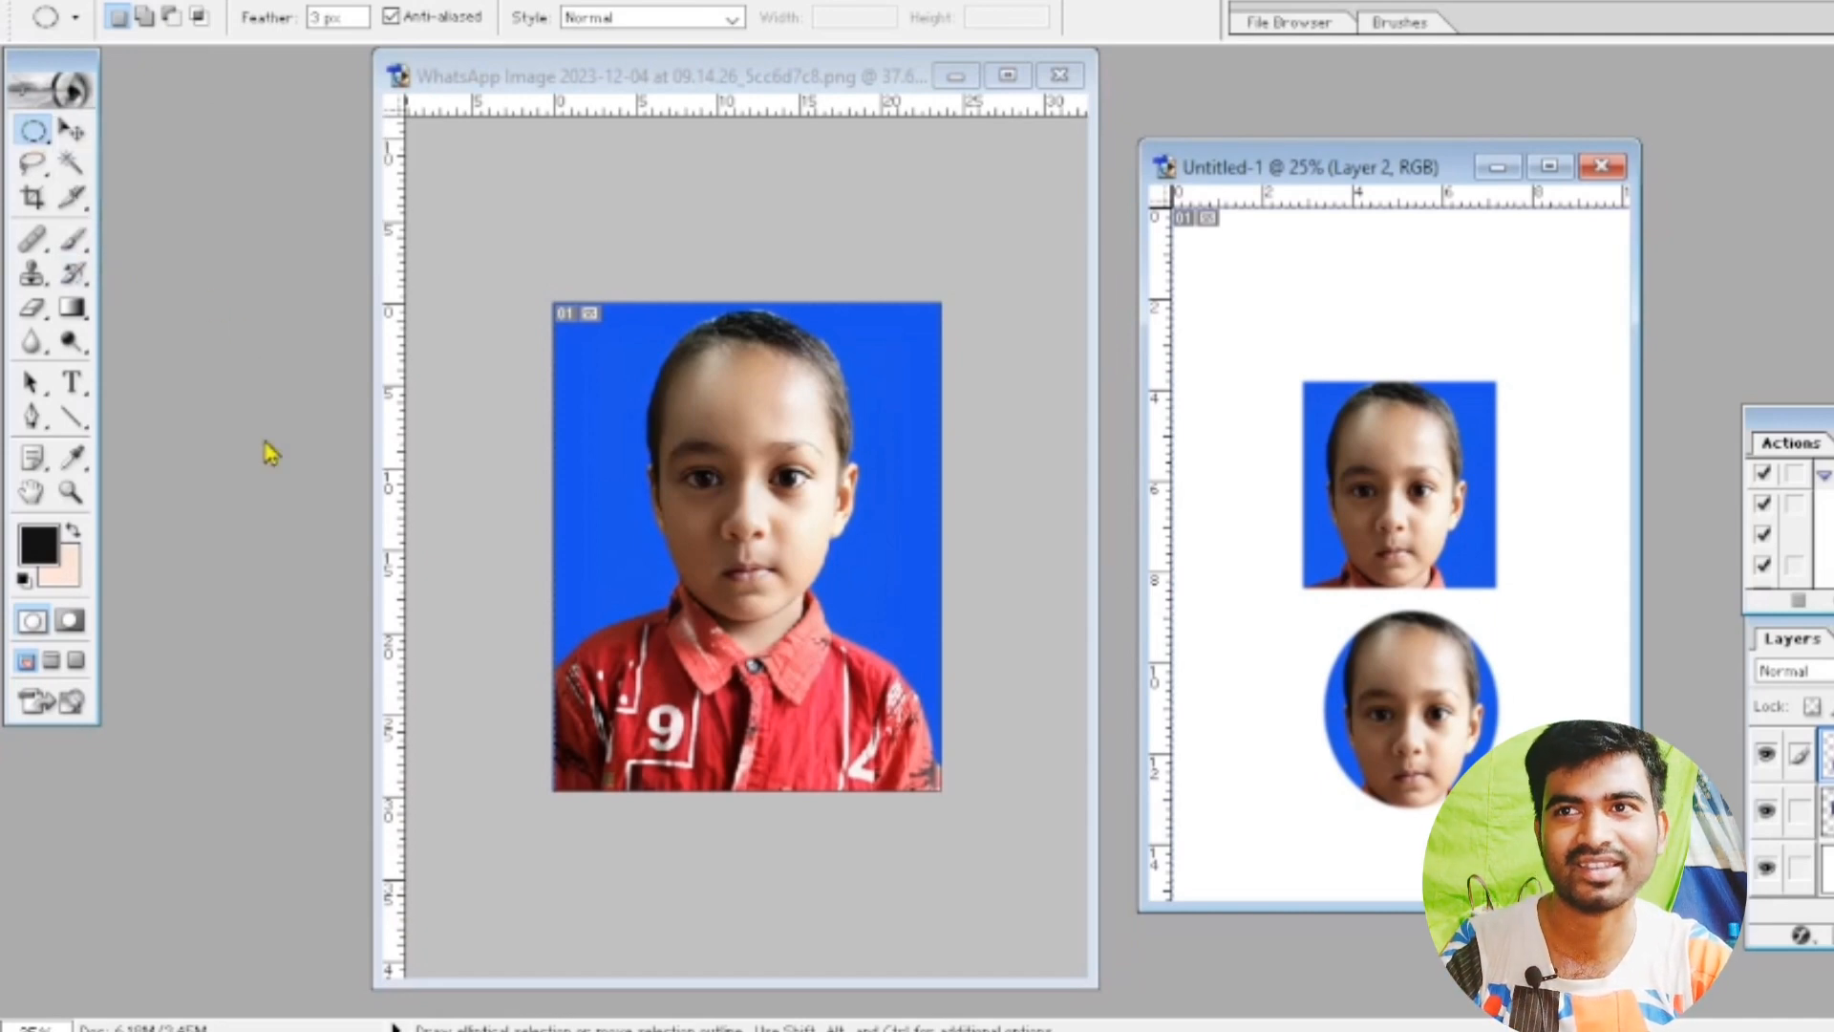
# Close the untitled document without saving its changes.
pyautogui.click(1602, 166)
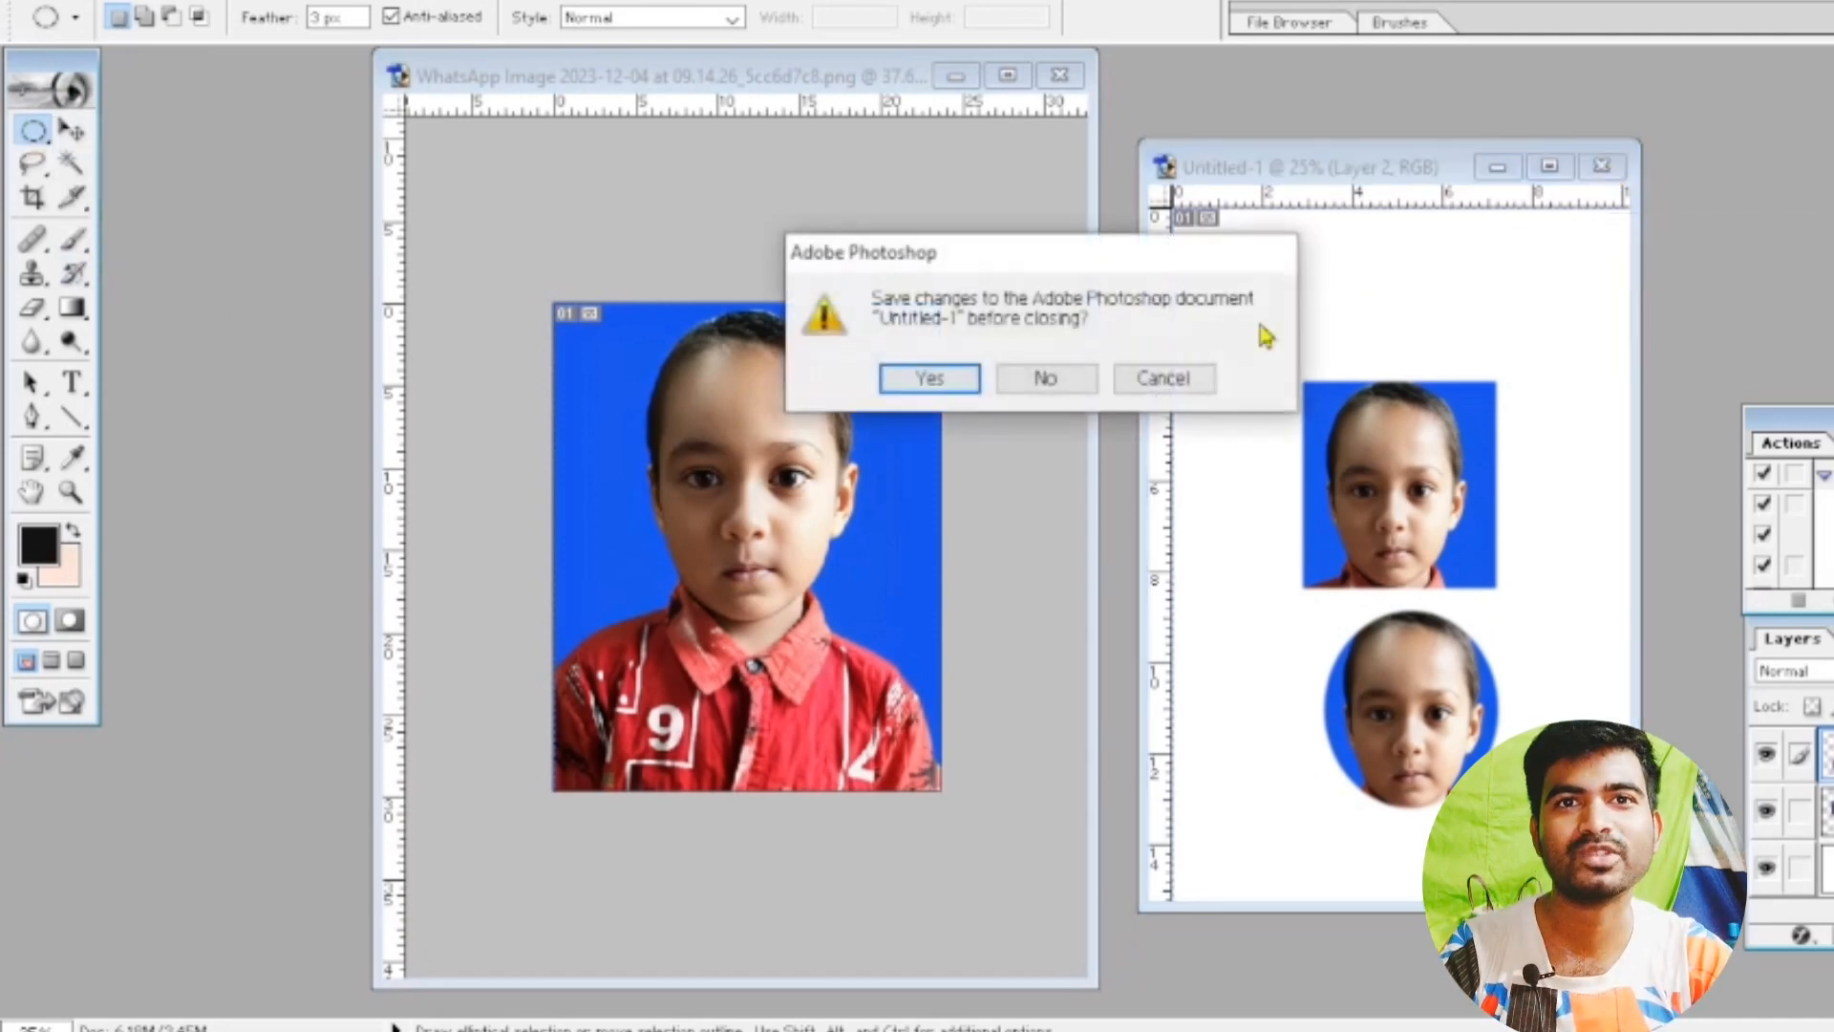
pyautogui.click(1045, 378)
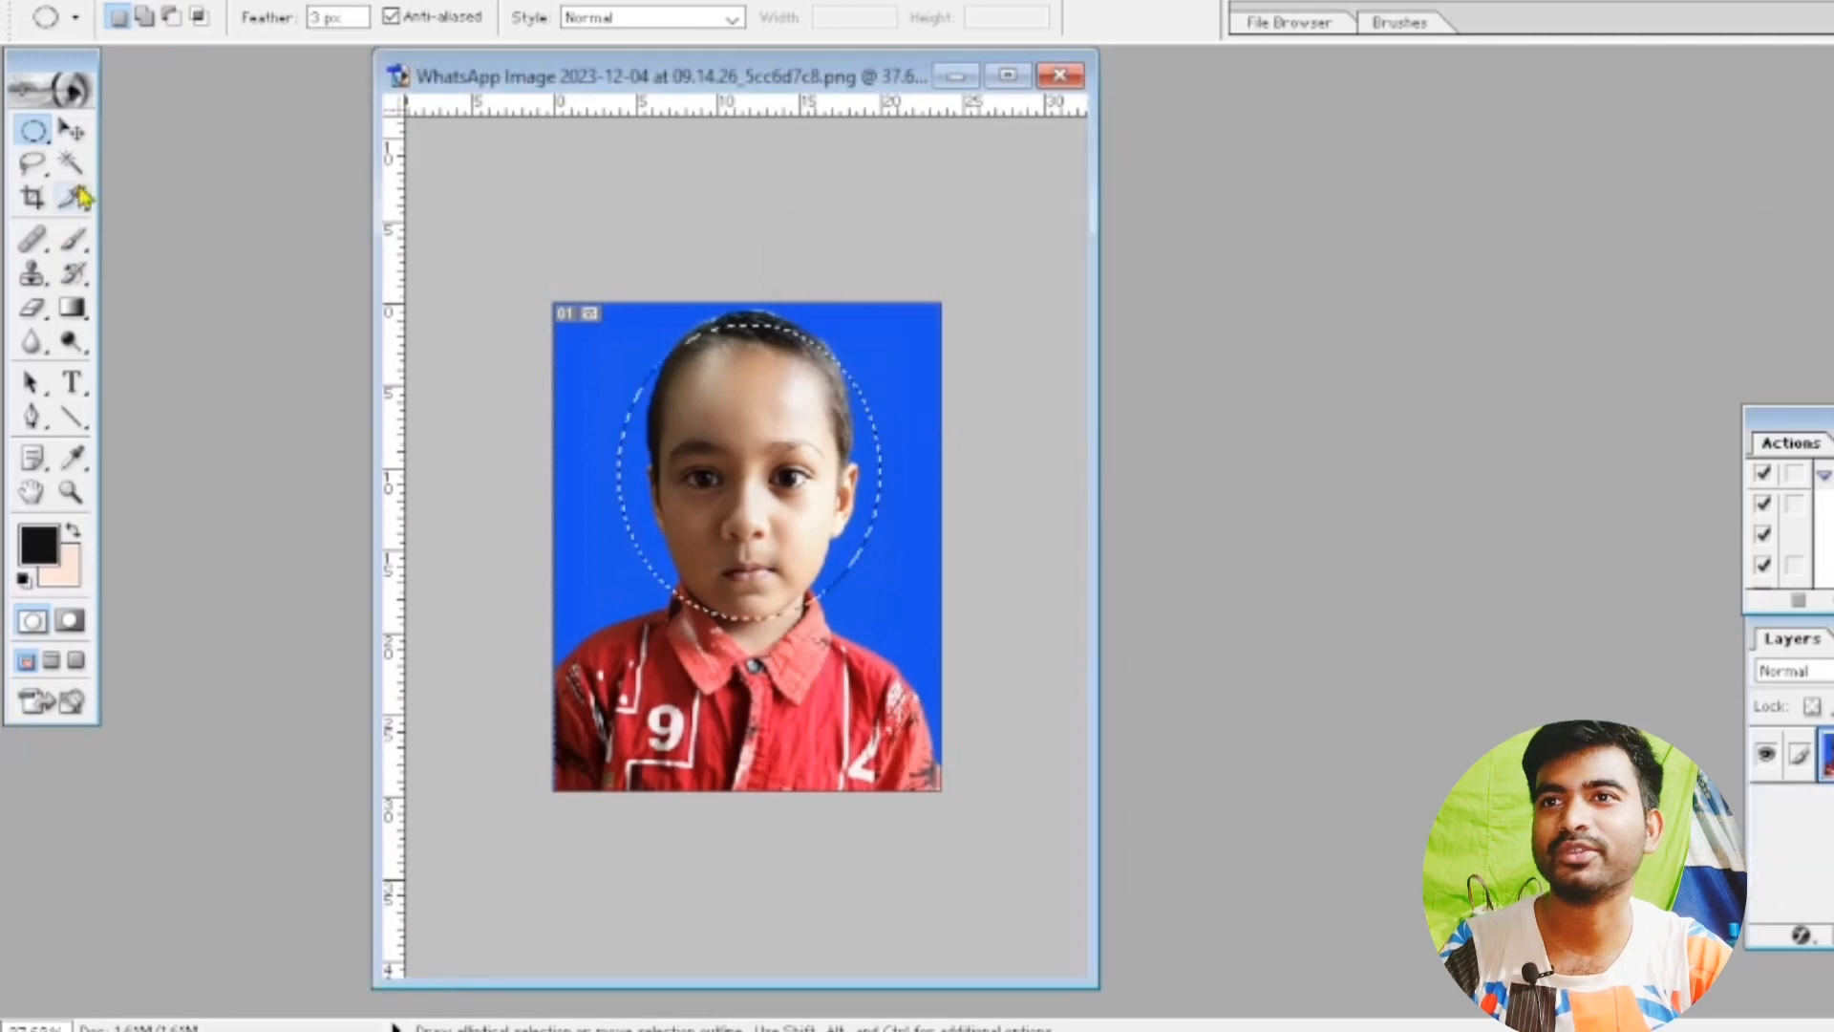
# Try the Magic Wand Tool on the blue background and on a dark area of the shirt, clearing each selection.
pyautogui.click(77, 136)
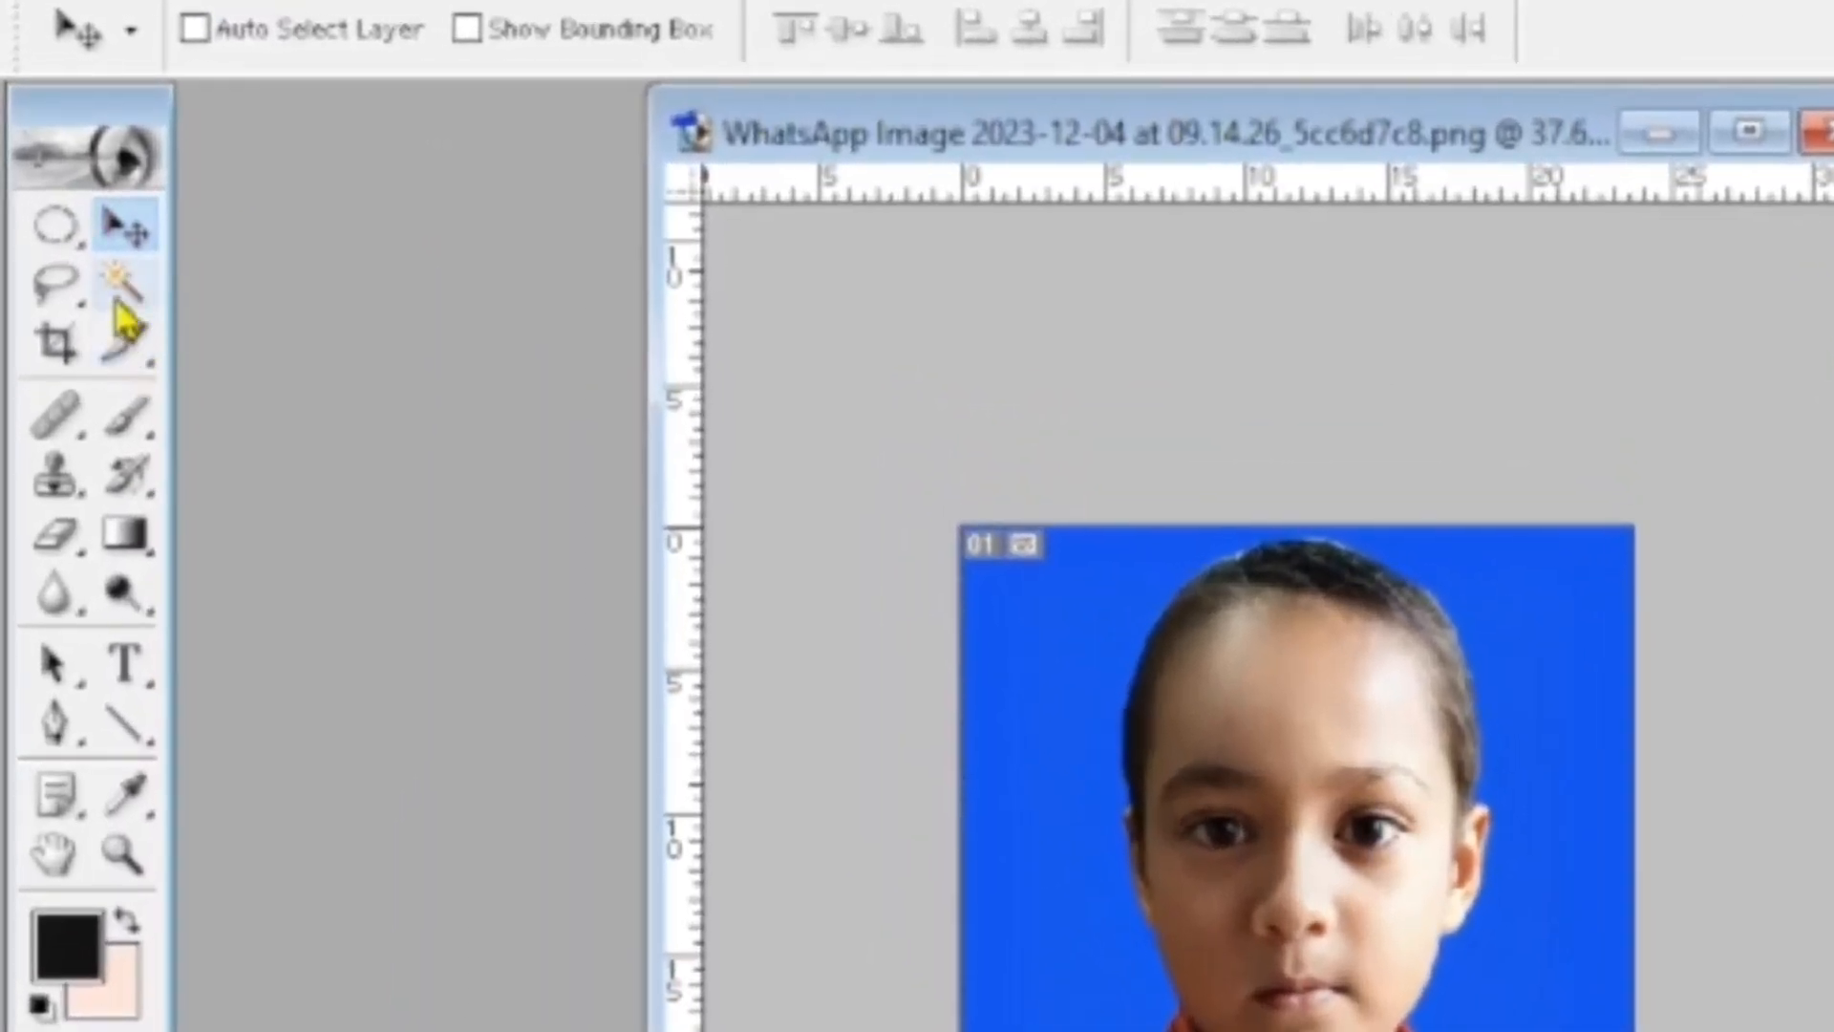
pyautogui.click(118, 302)
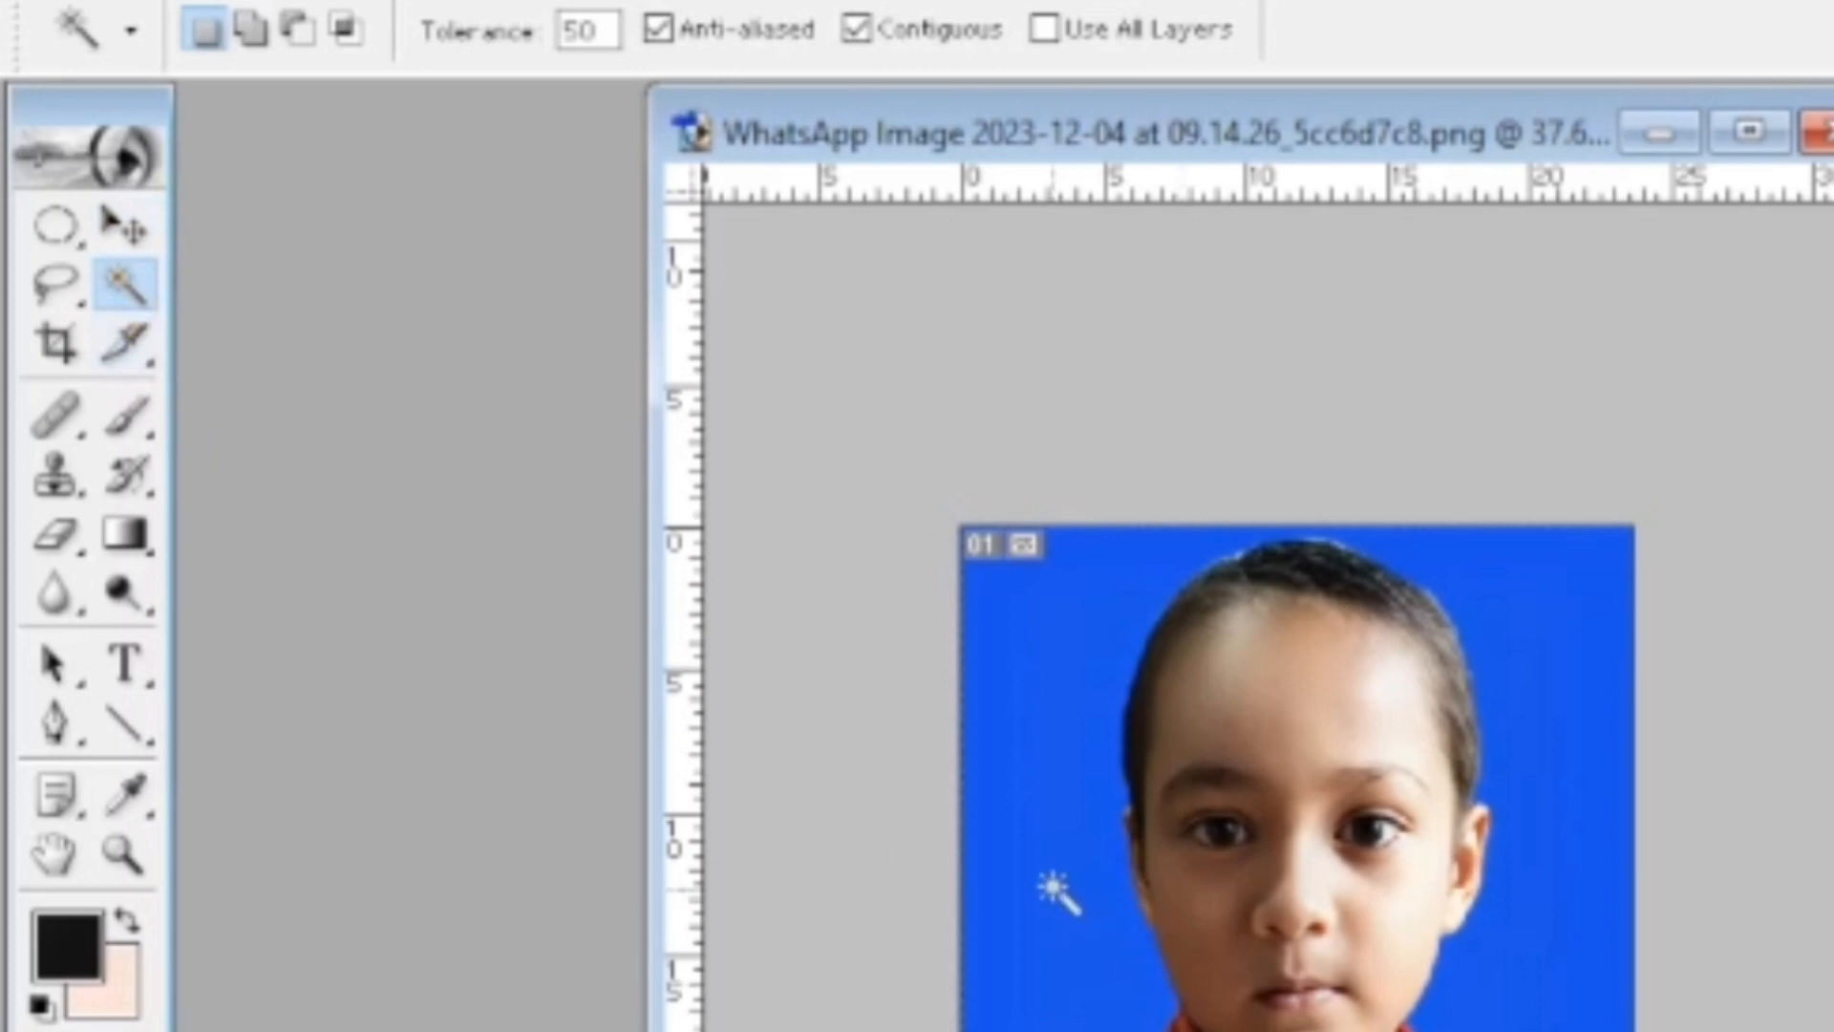
pyautogui.click(1055, 836)
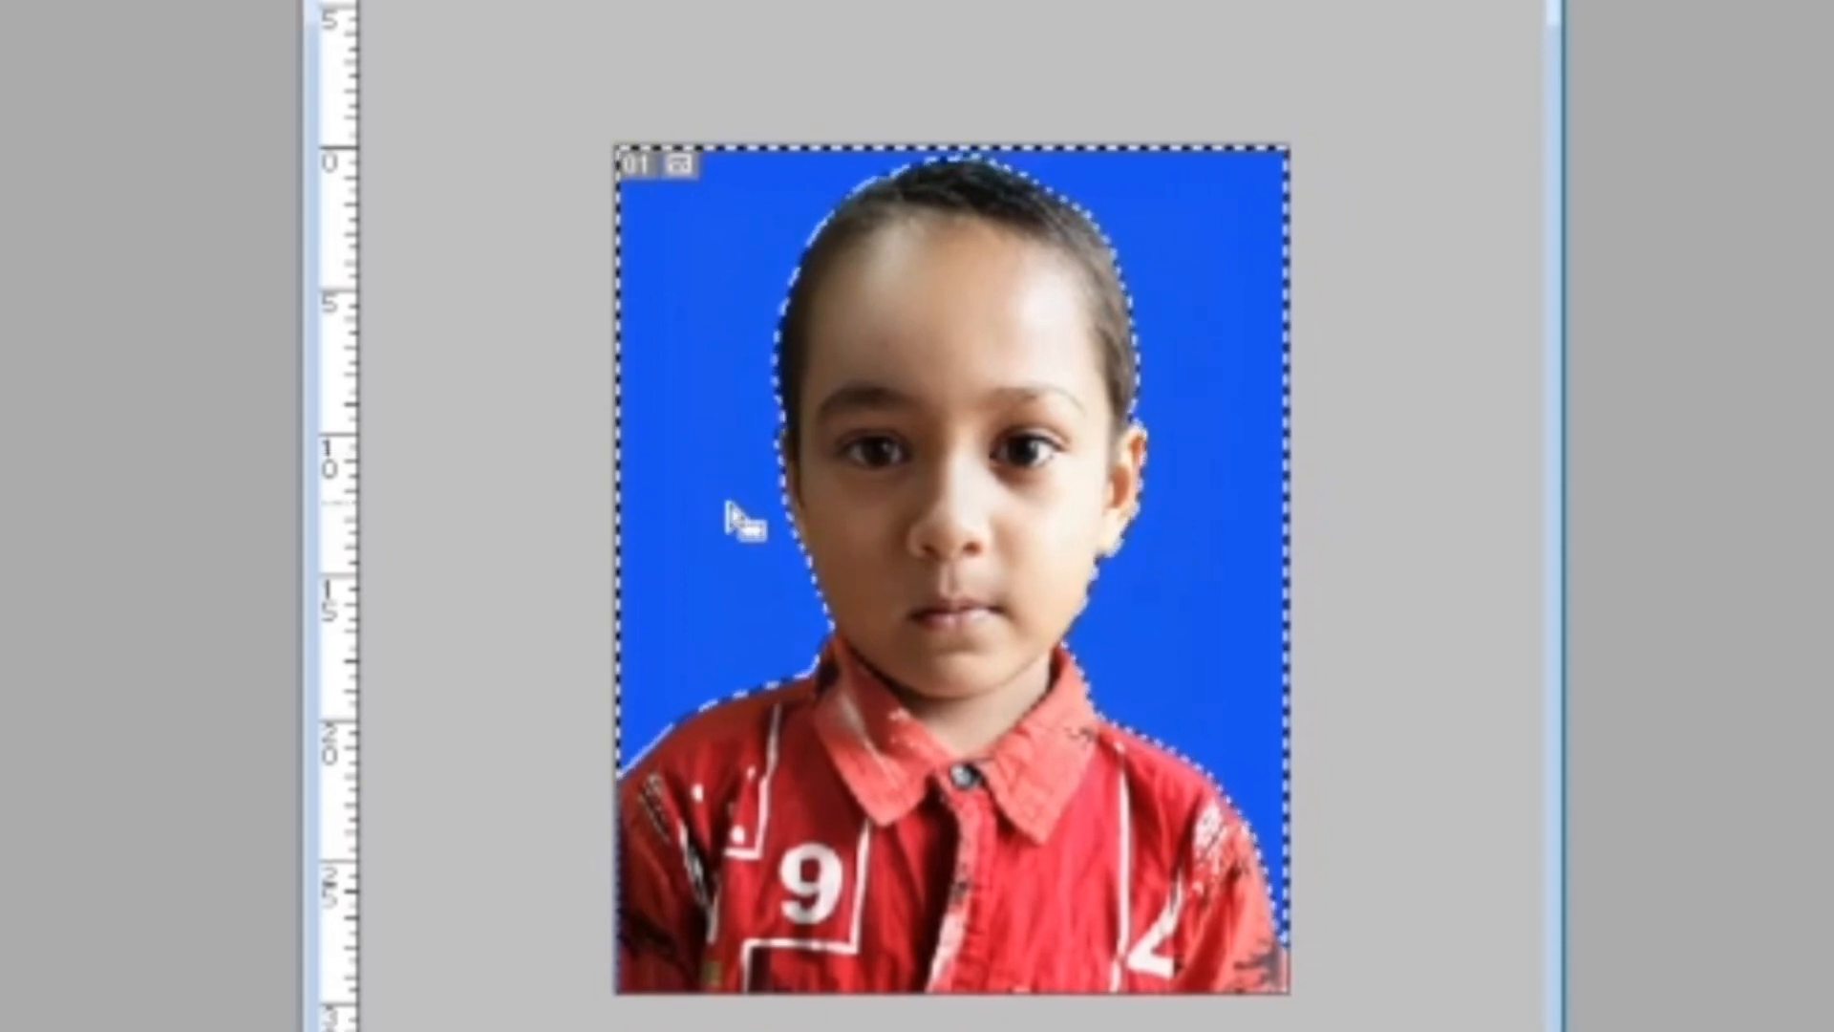
pyautogui.hotkey('ctrl', 'd')
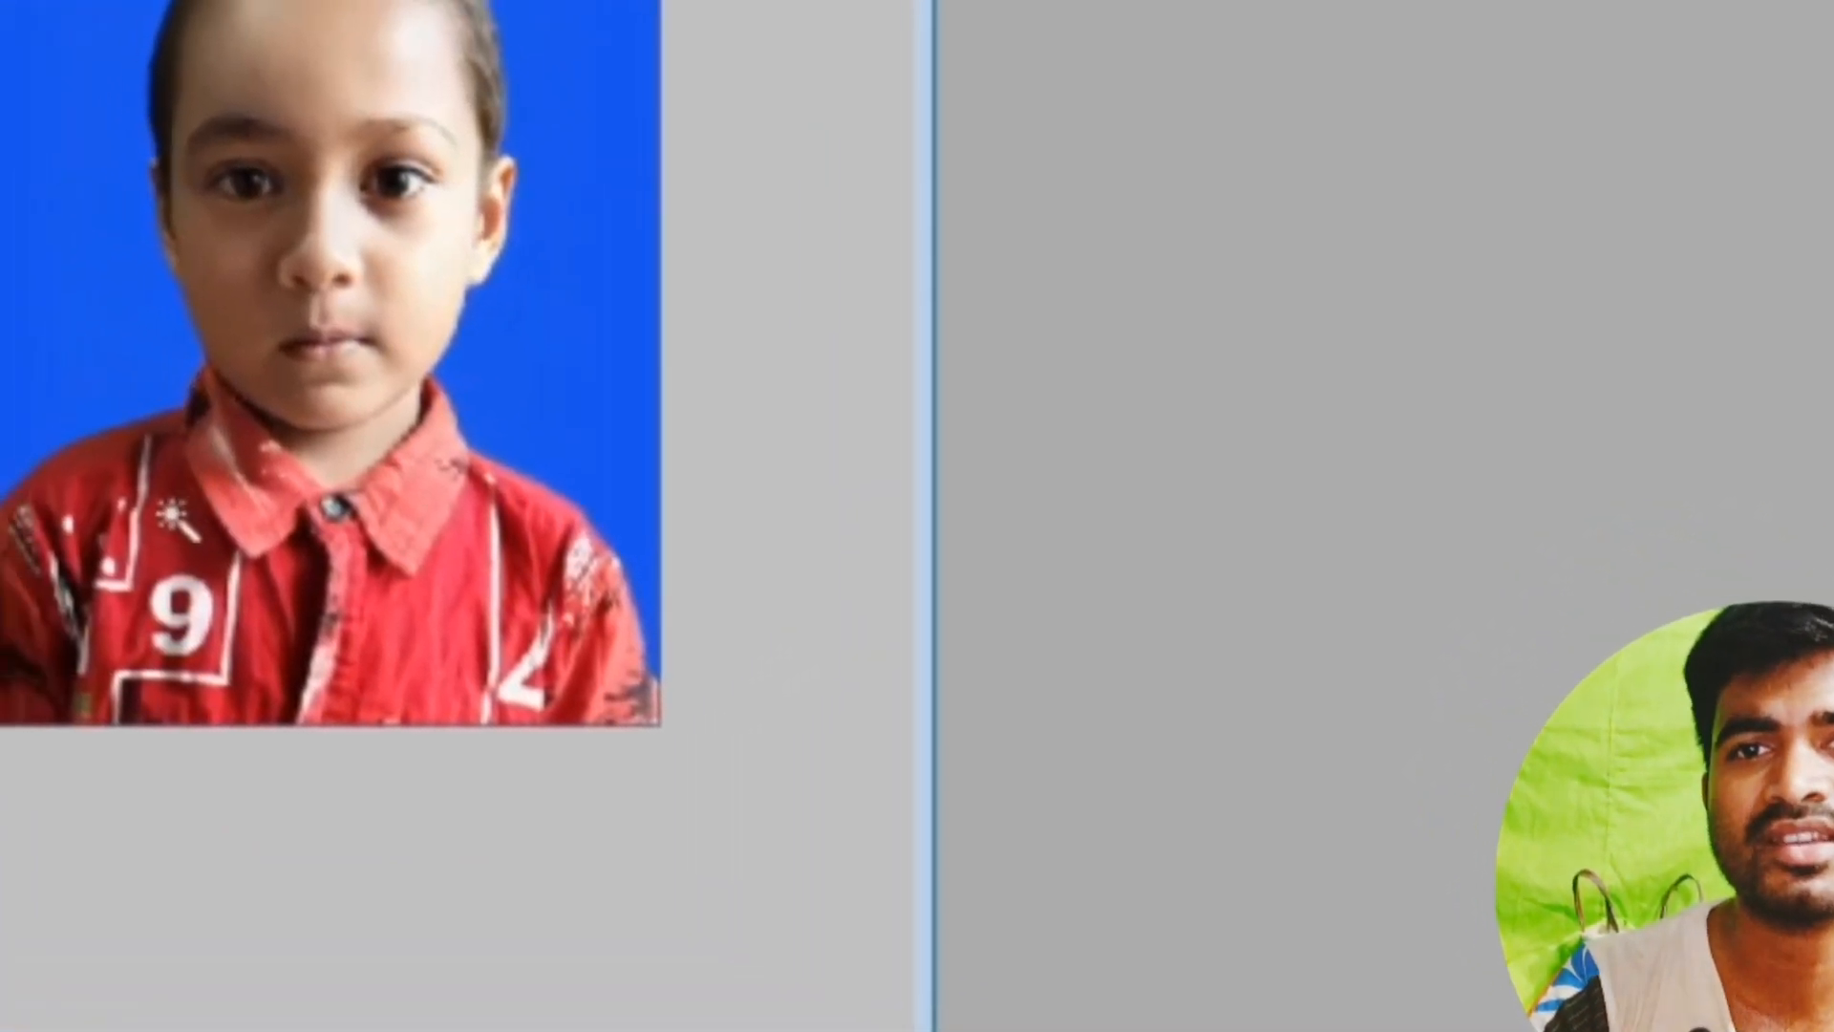
pyautogui.click(541, 494)
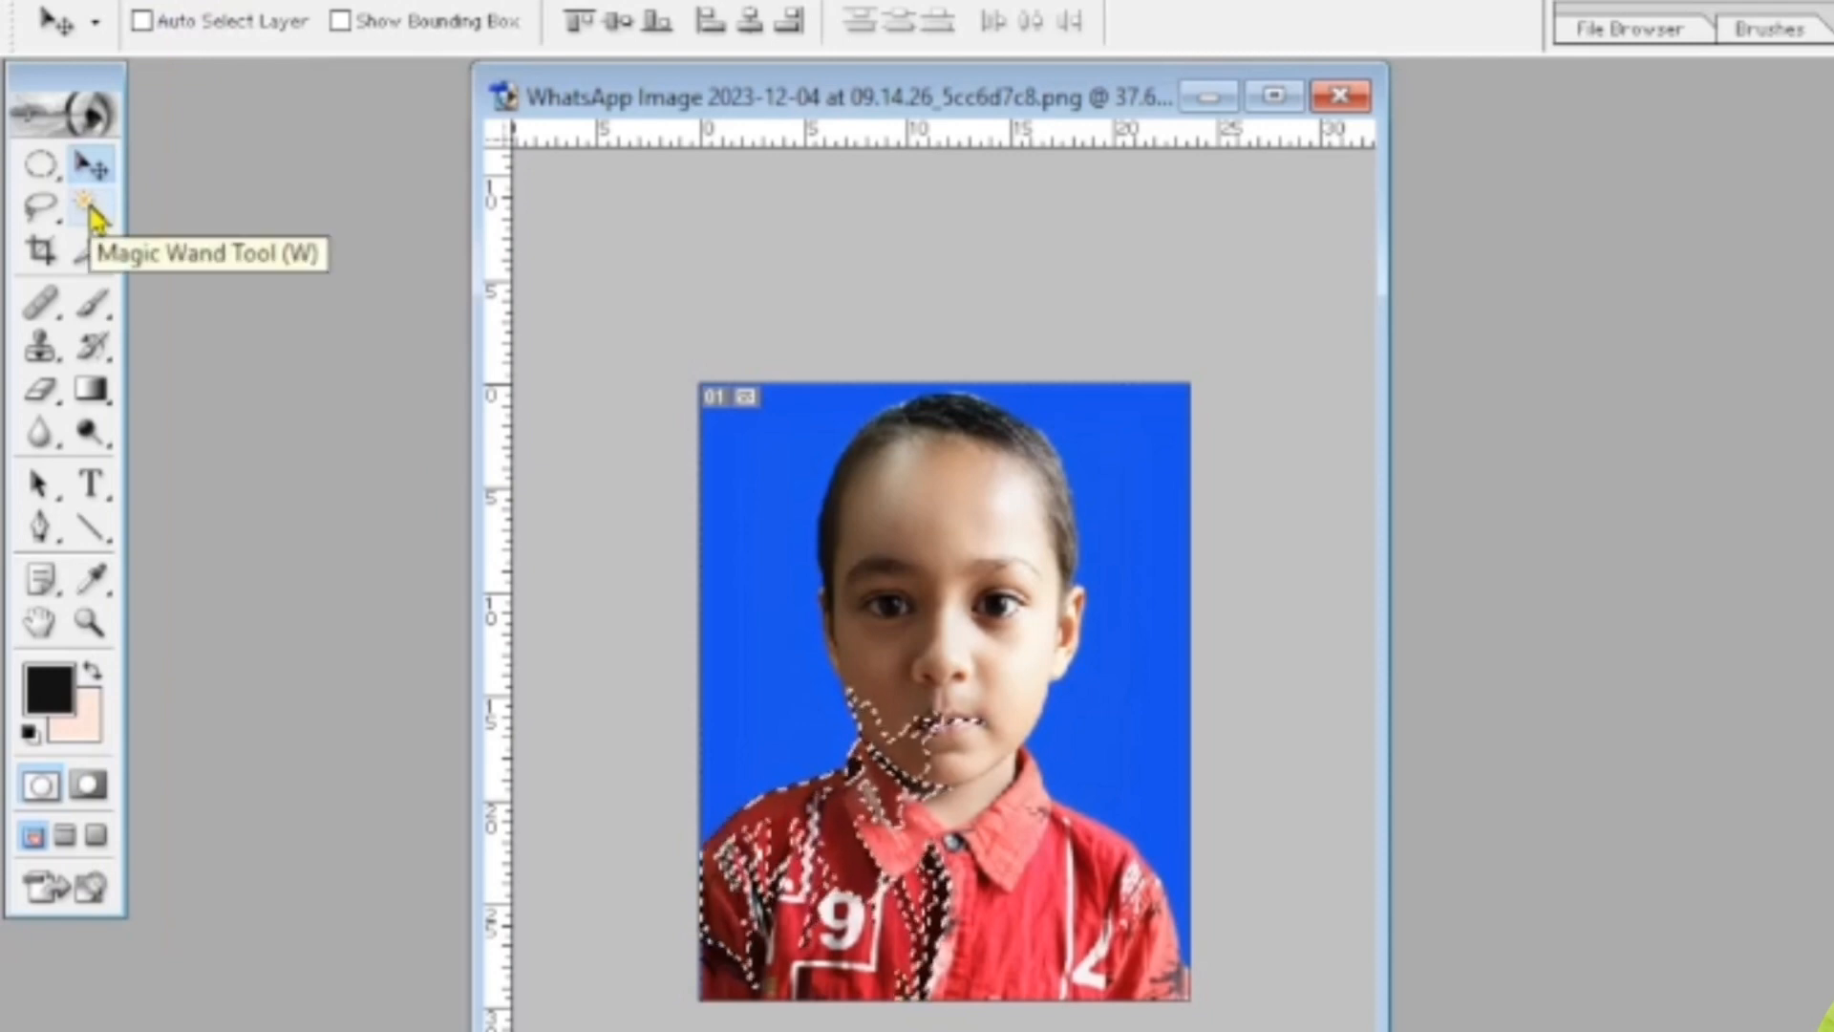
pyautogui.hotkey('ctrl', 'd')
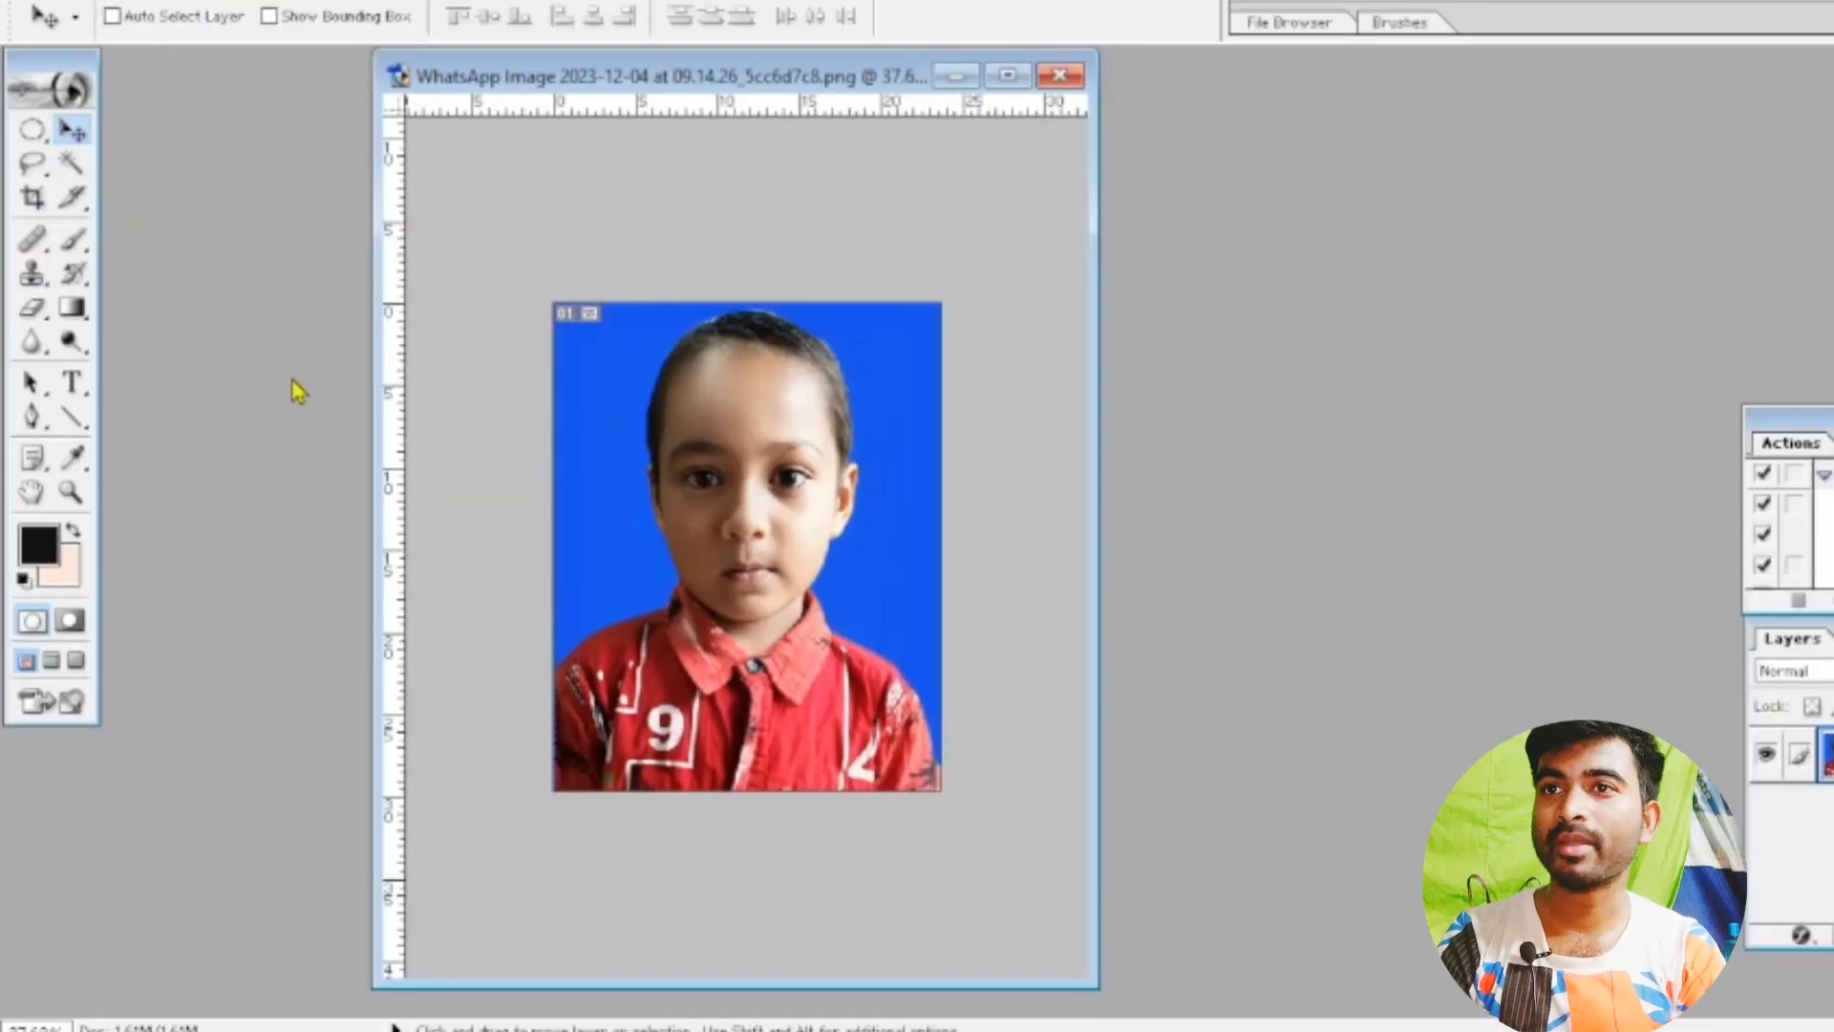
# Try cropping the portrait to 1.2 by 1.5 in at 300 pixels/inch with a frame covering nearly the whole photo.
pyautogui.click(35, 198)
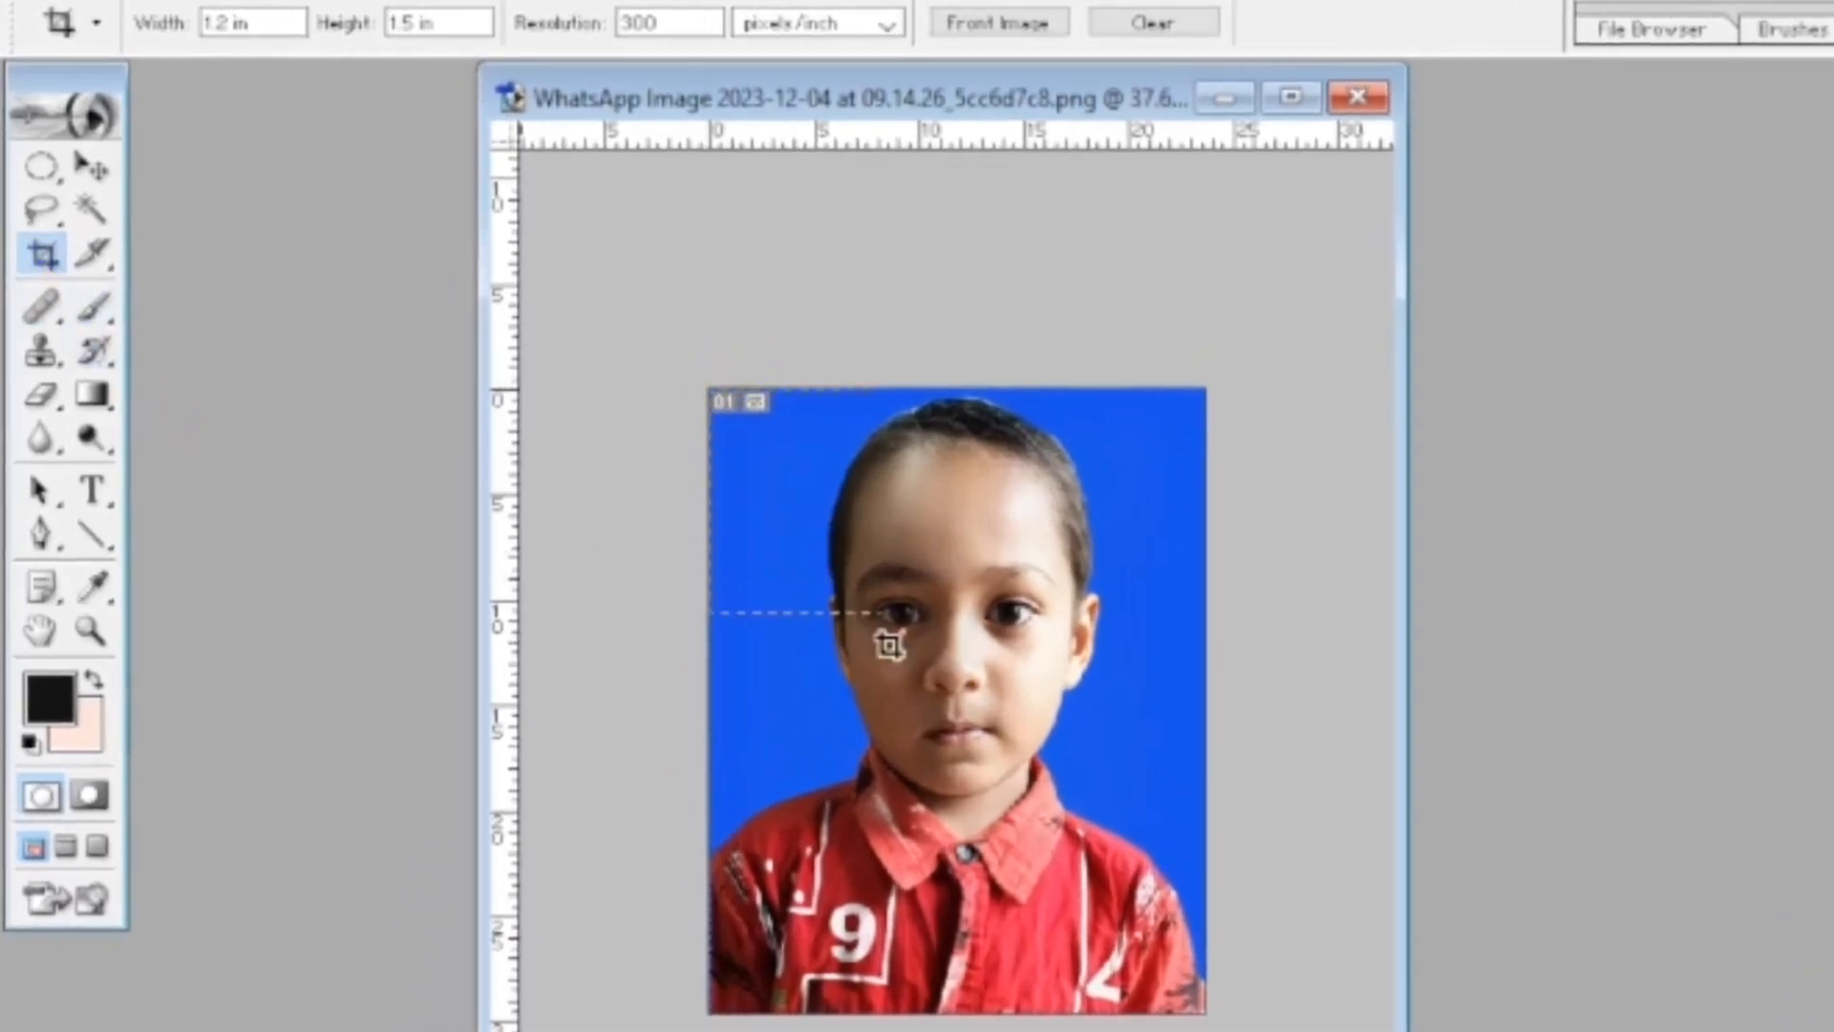
pyautogui.moveTo(1110, 918); pyautogui.dragTo(1201, 1014)
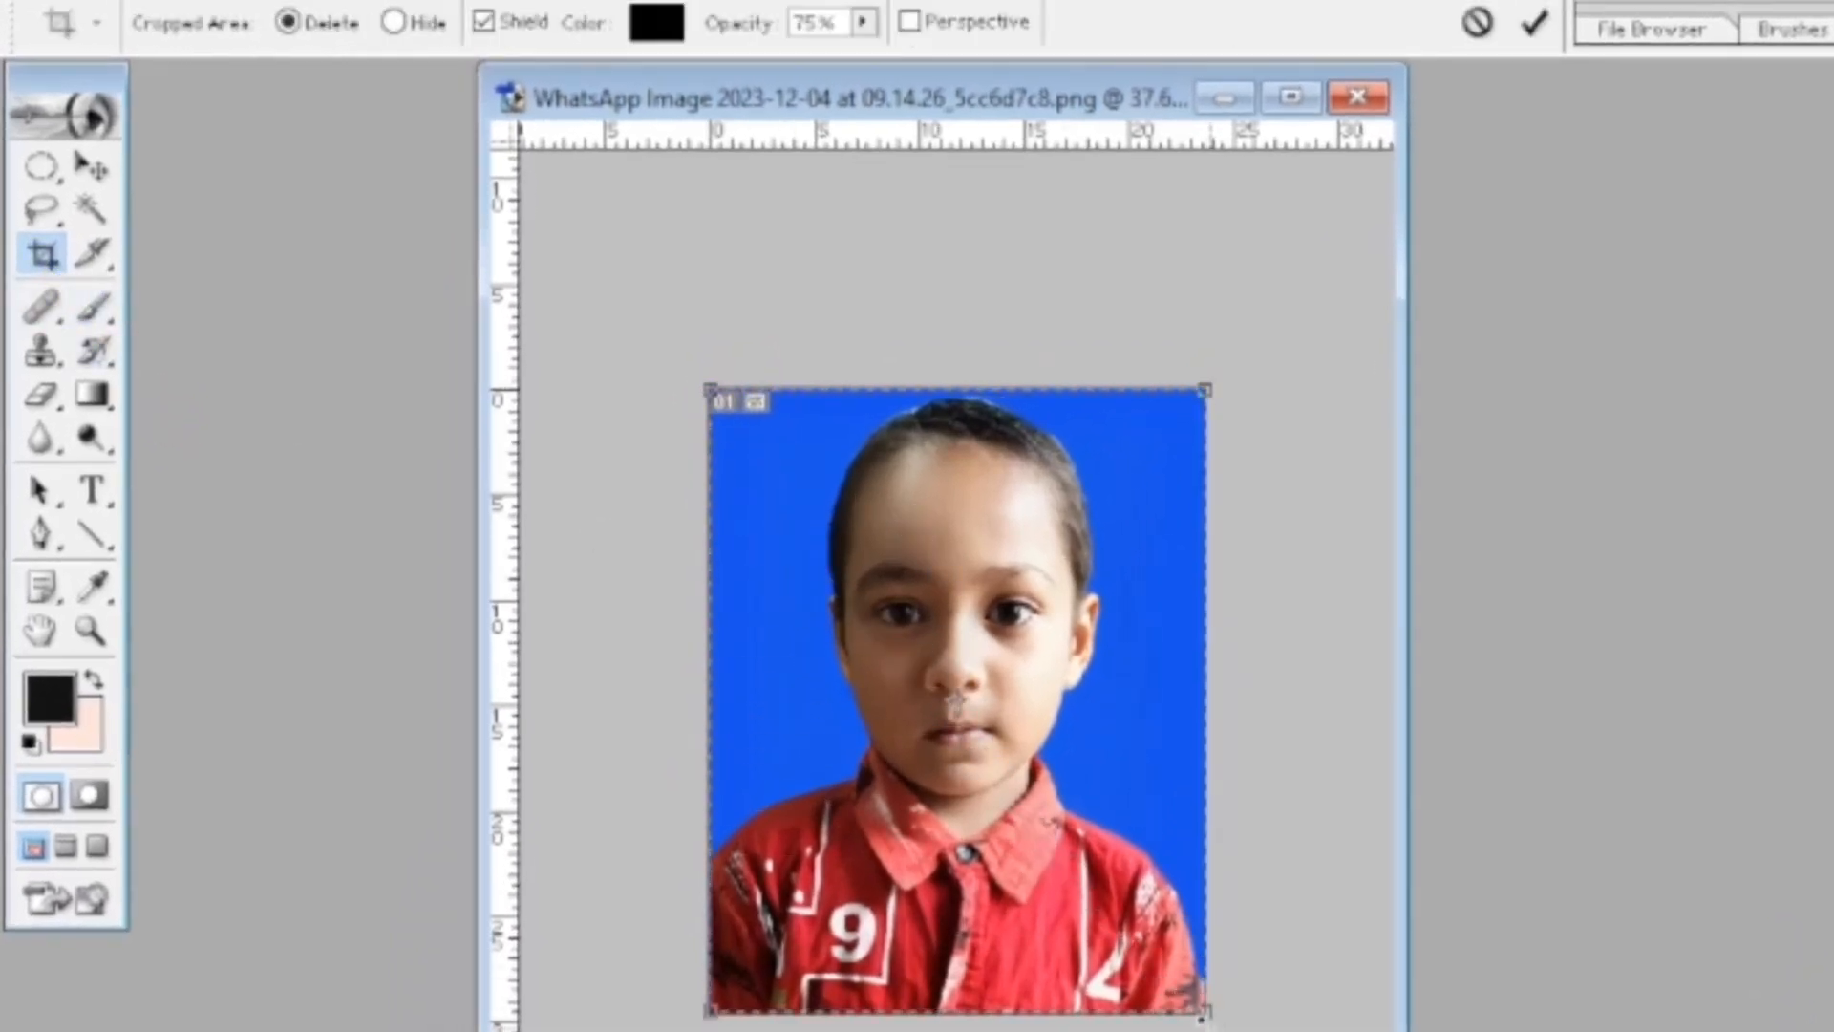
pyautogui.click(1480, 21)
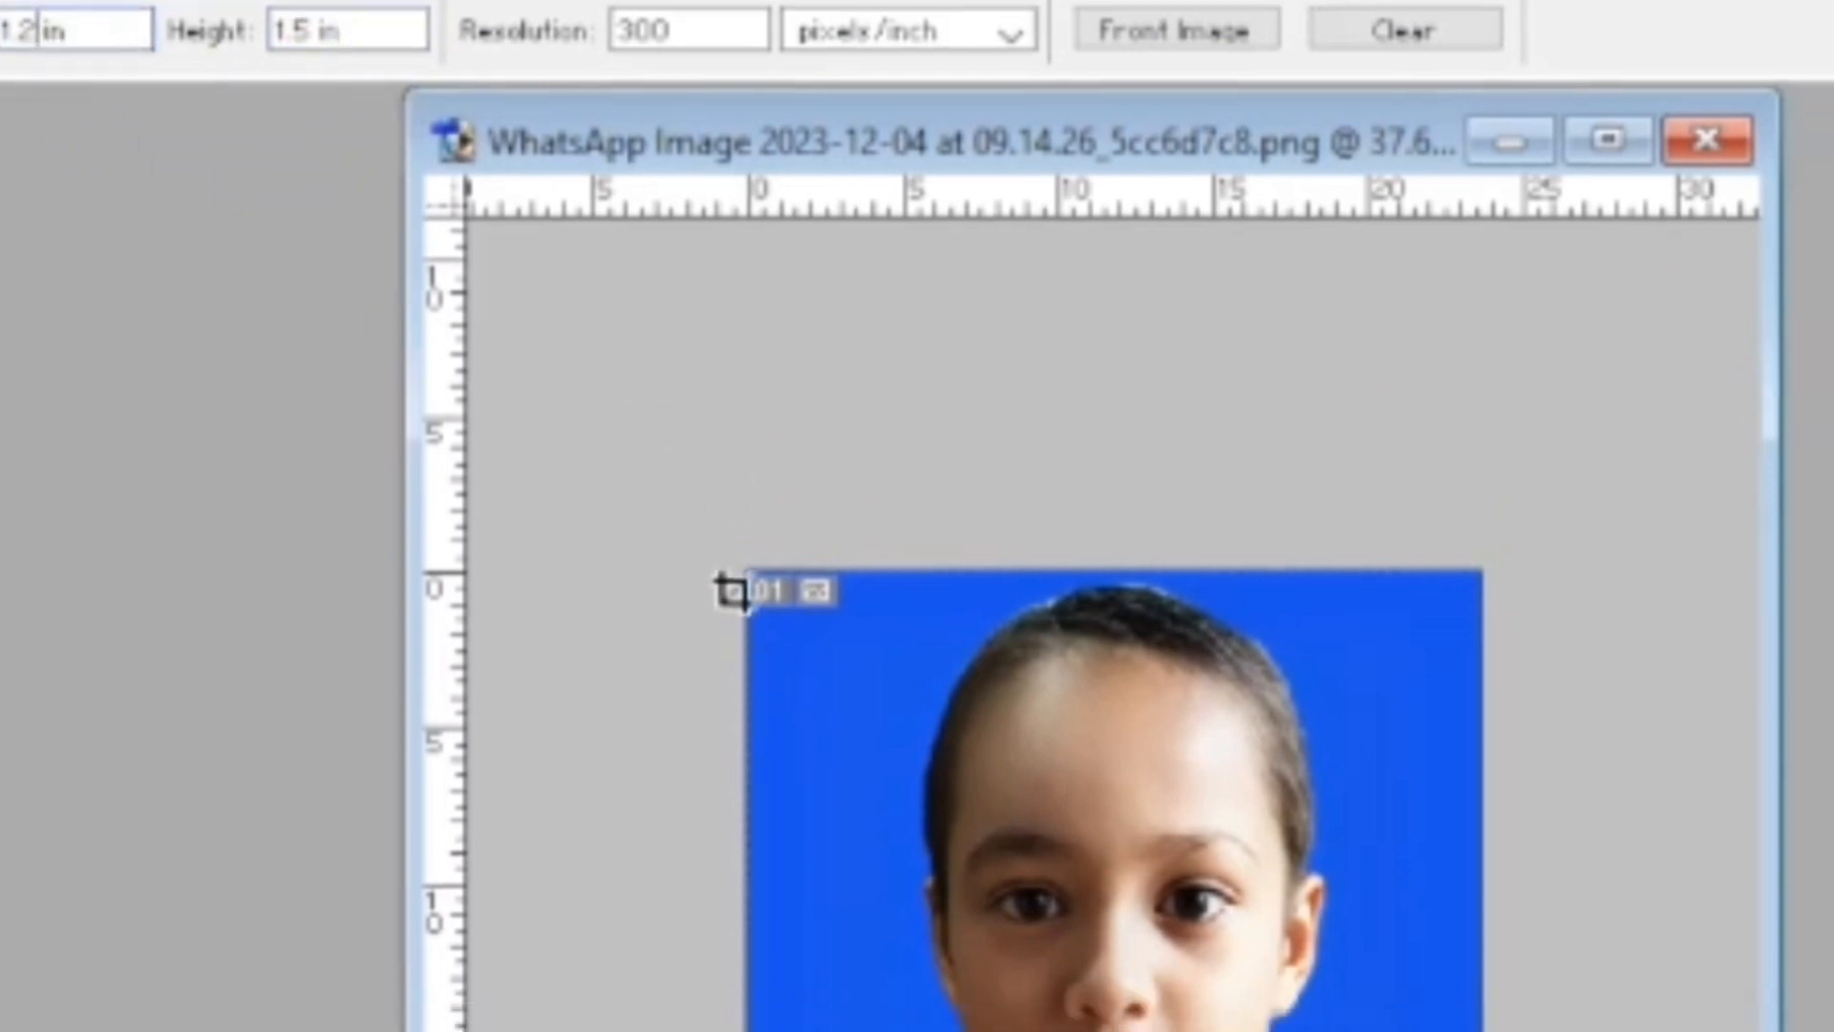
pyautogui.moveTo(779, 632); pyautogui.dragTo(1311, 1031)
pyautogui.moveTo(1071, 895); pyautogui.dragTo(1352, 1031)
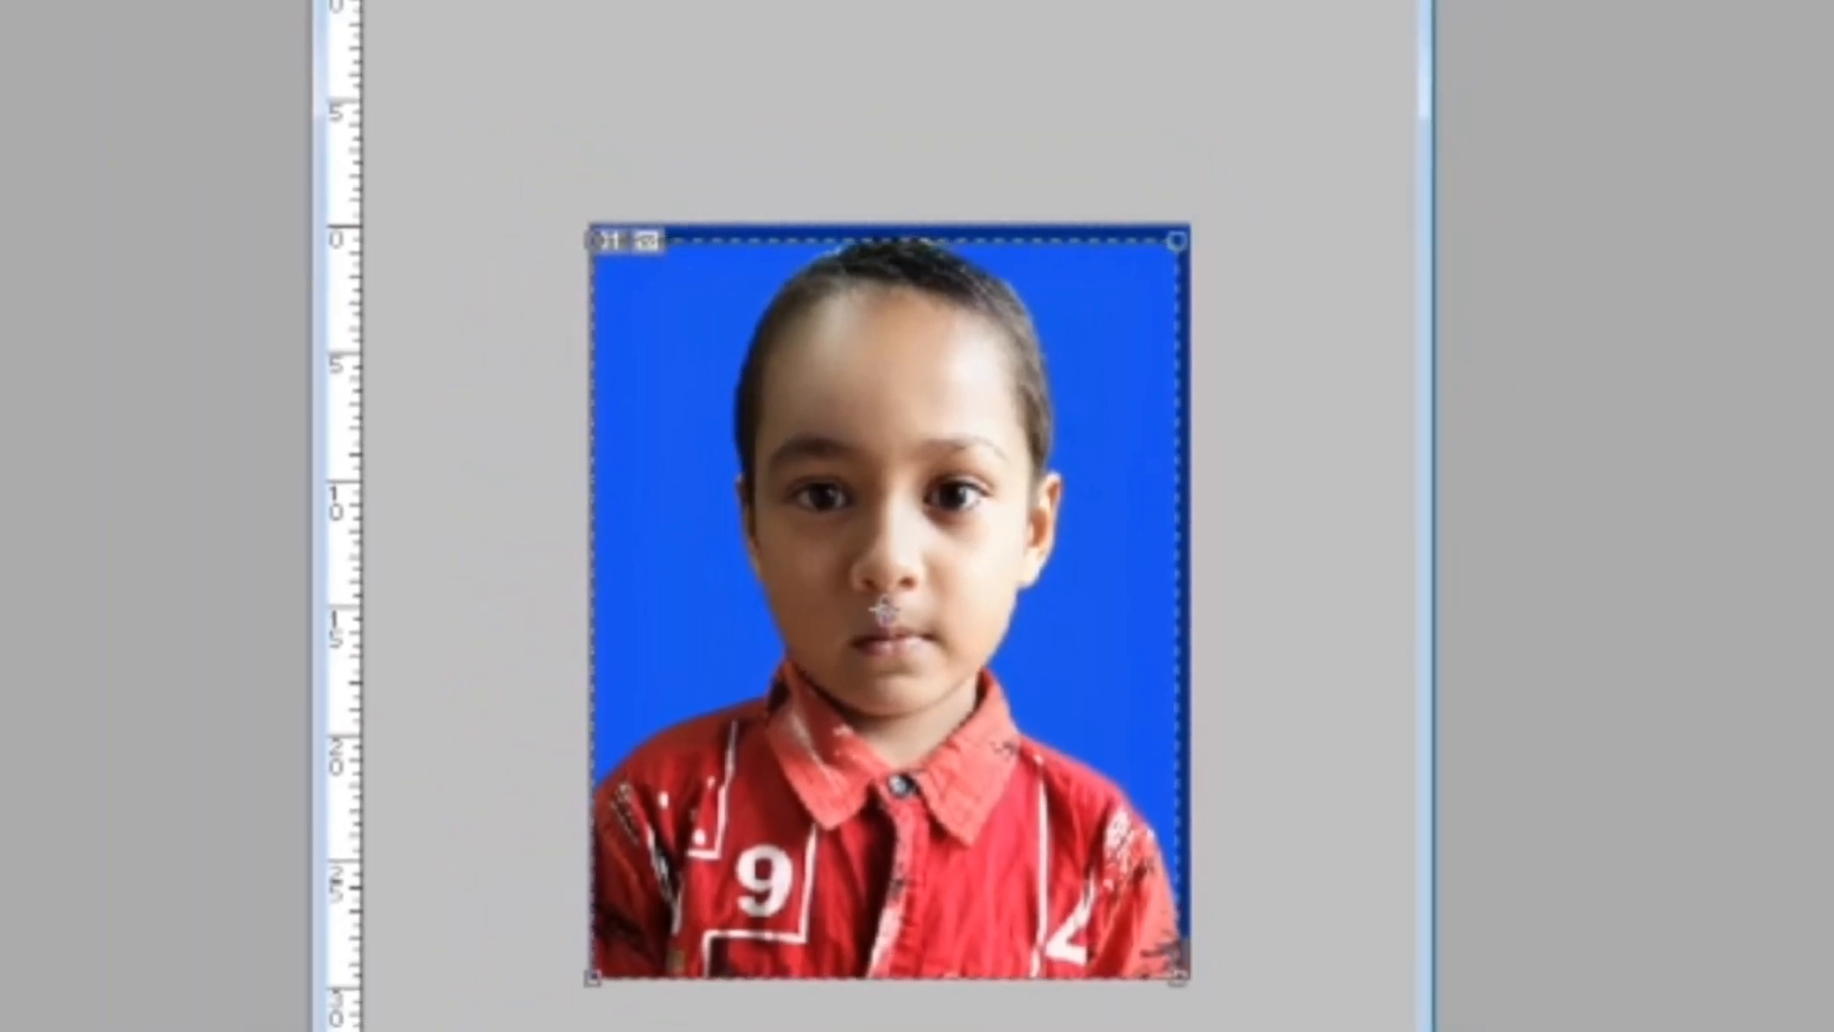
pyautogui.press('Return')
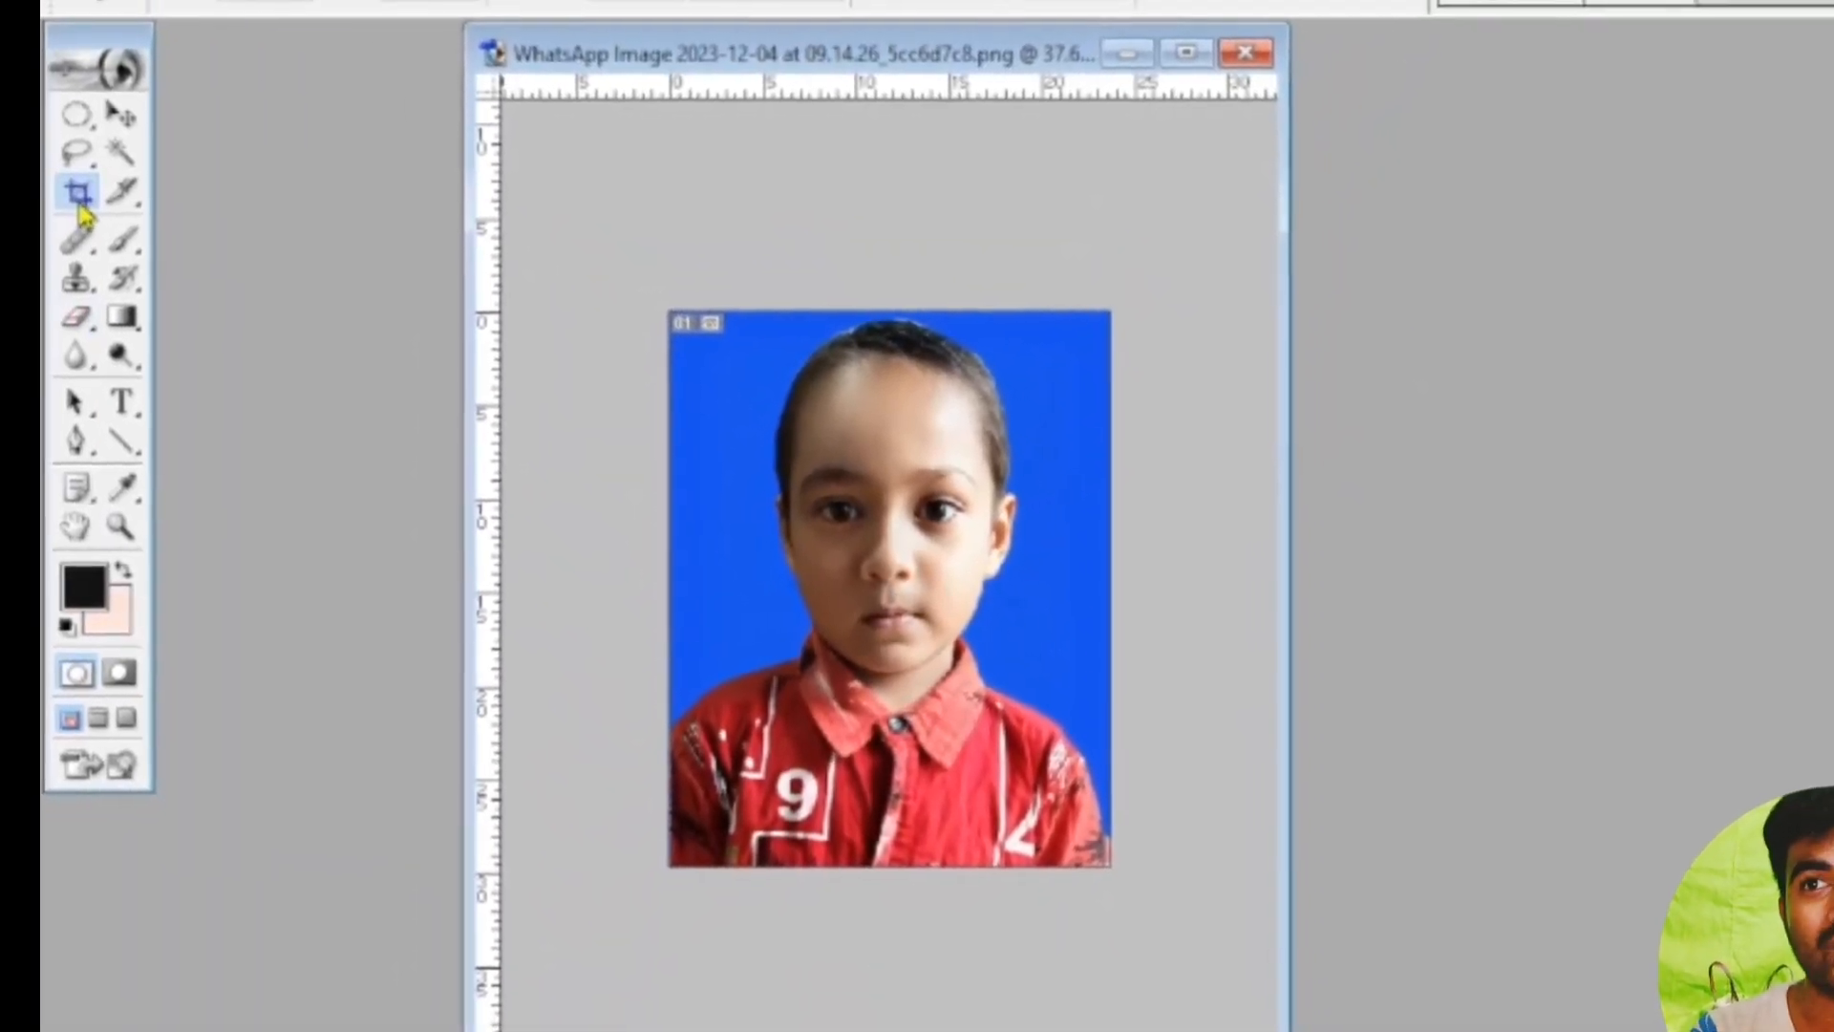
# Choose the Healing Brush Tool and reduce its brush size to 90 for retouching the boy's face.
pyautogui.scroll(3, 562, 448)
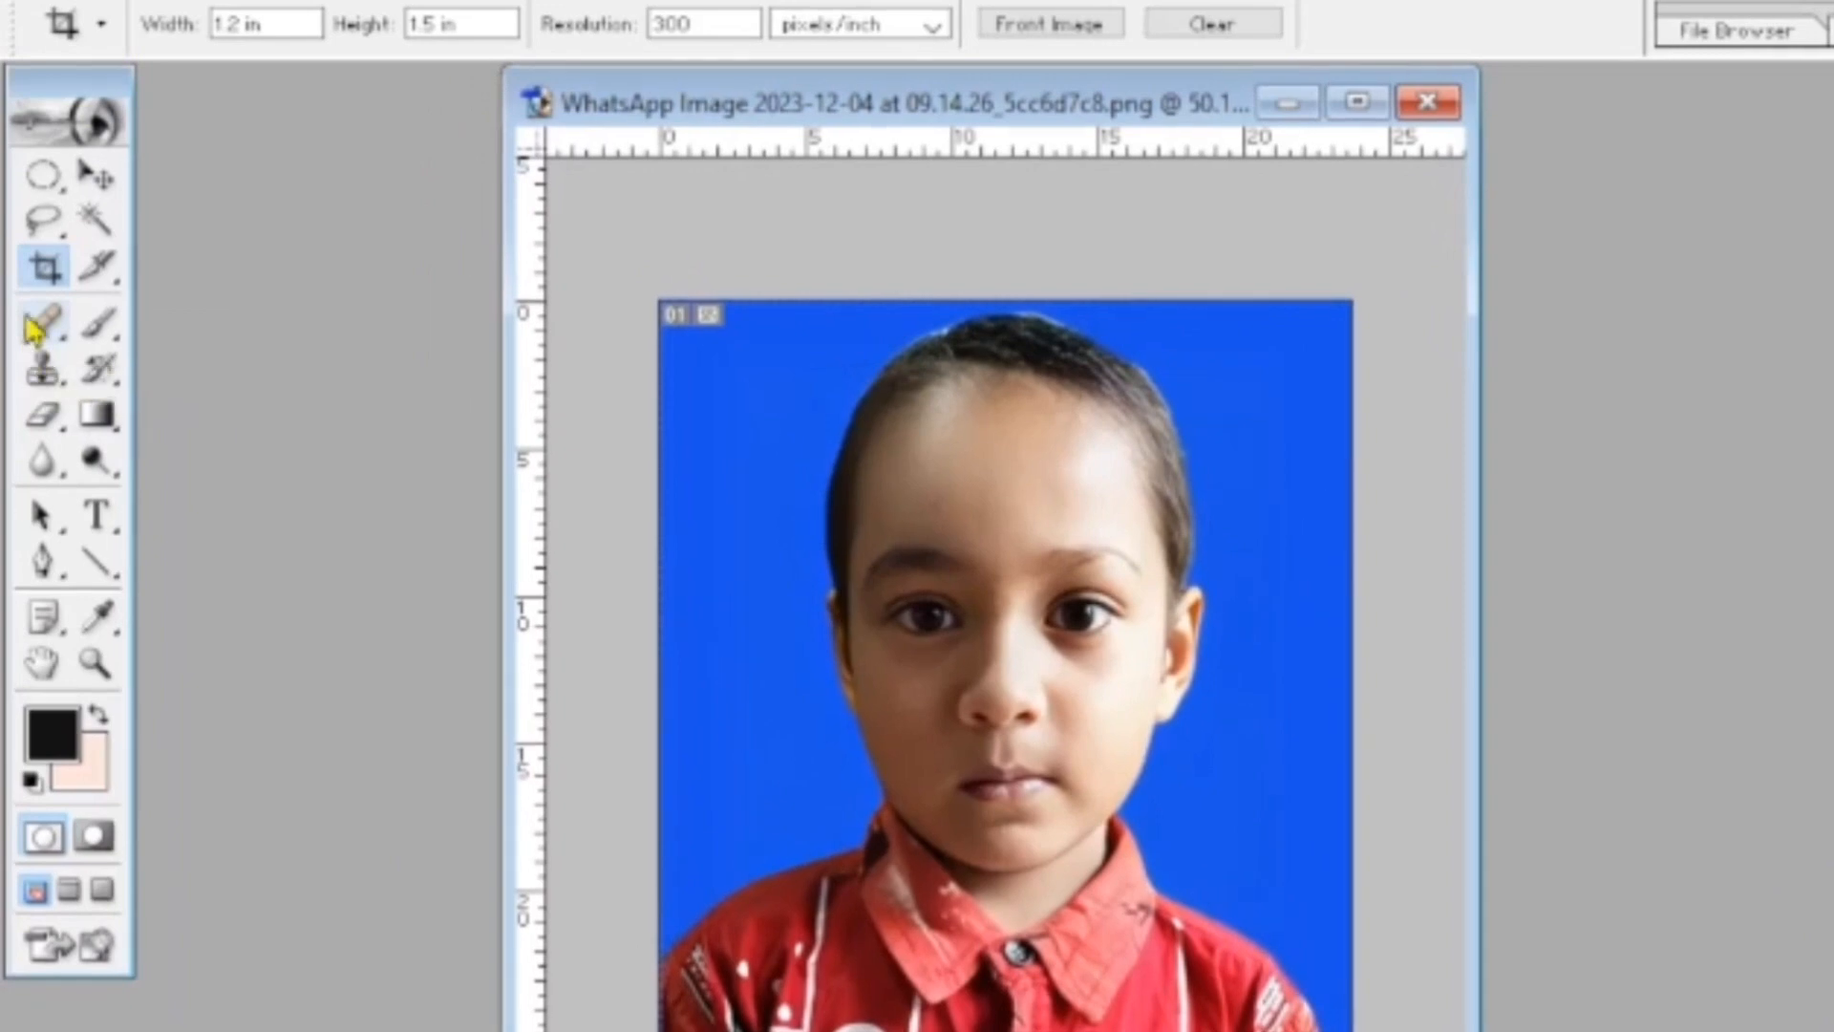
pyautogui.moveTo(43, 329); pyautogui.dragTo(117, 335)
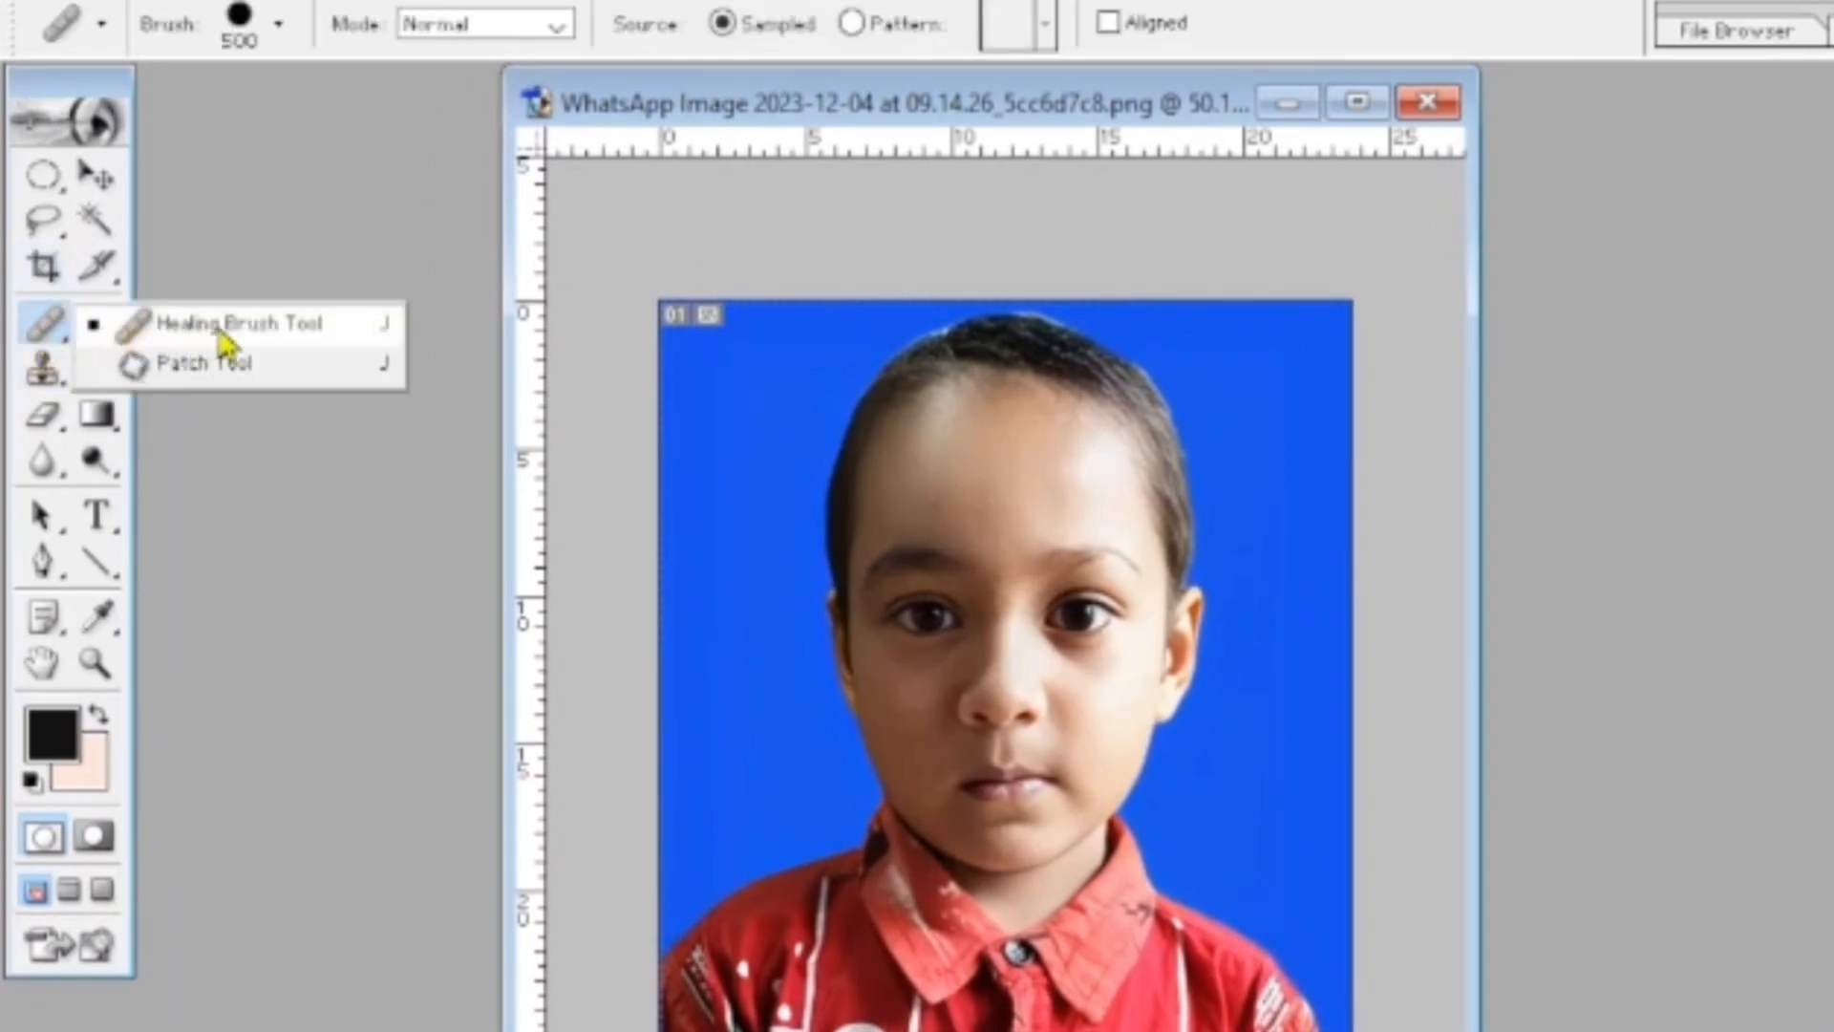
pyautogui.click(185, 333)
pyautogui.scroll(2, 765, 564)
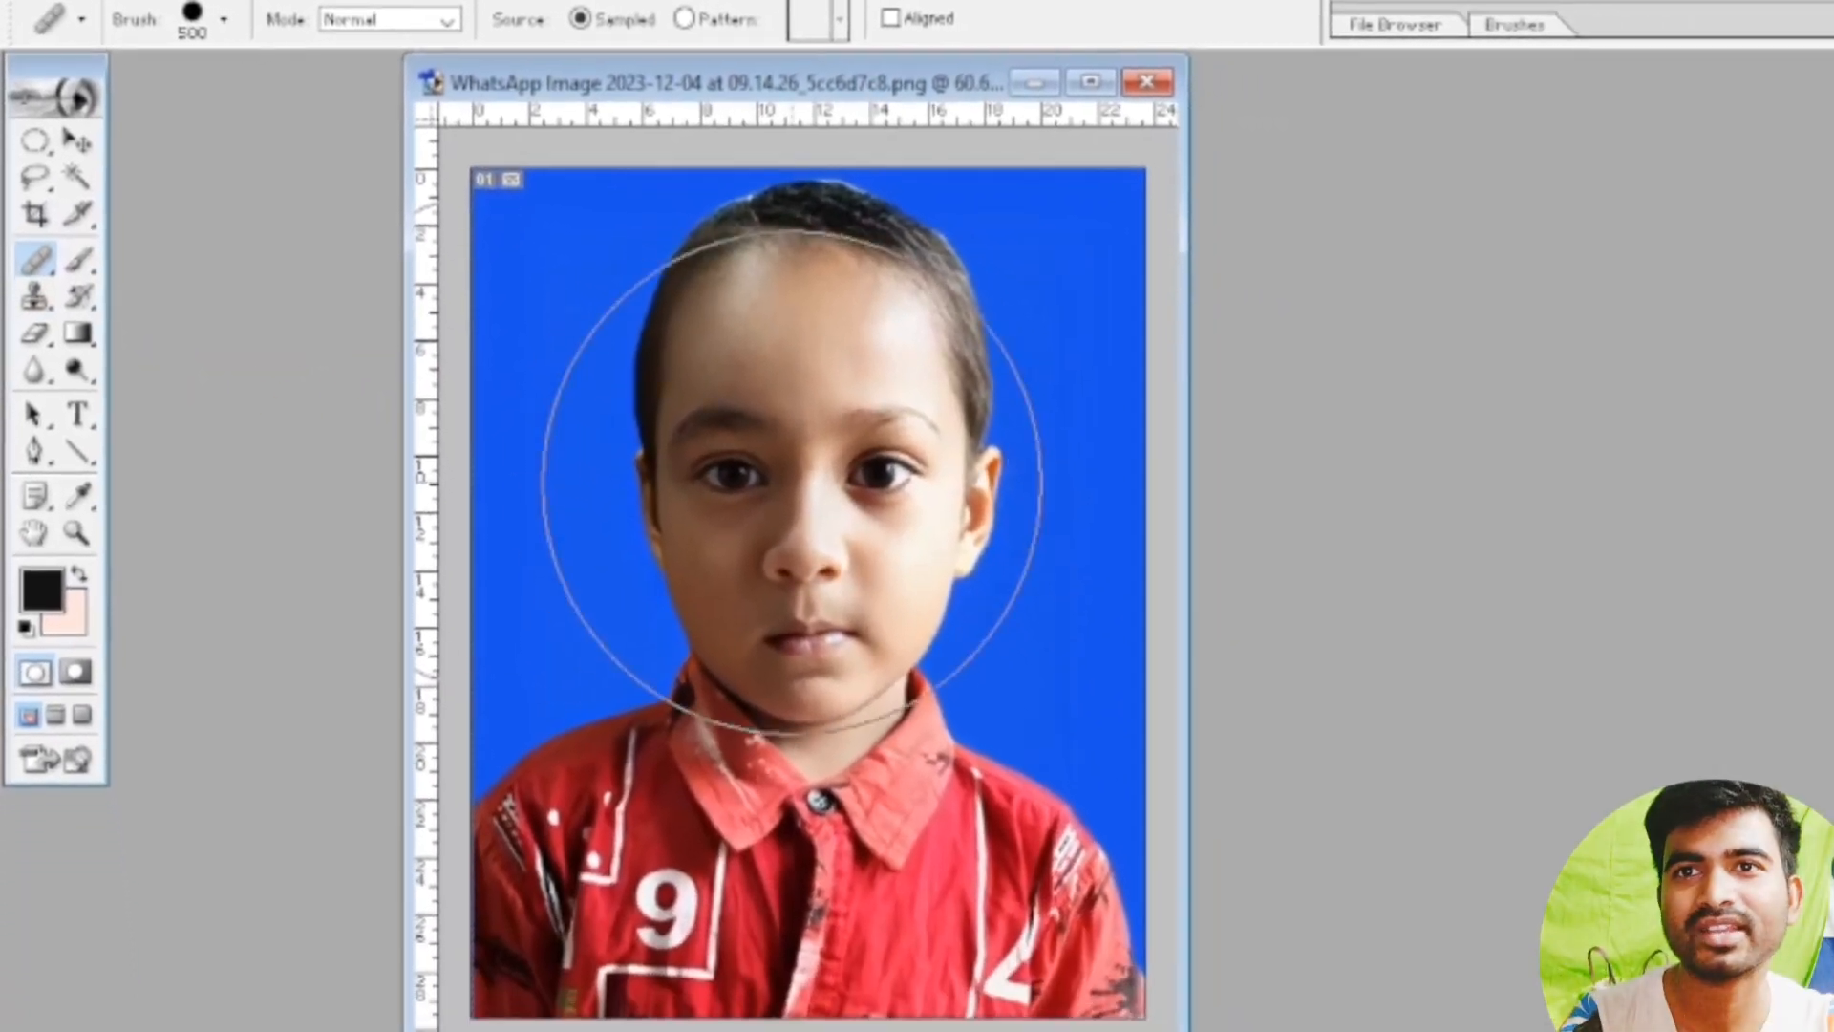
pyautogui.press('[')
pyautogui.press('[')
pyautogui.press('[')
pyautogui.press('[')
pyautogui.press('[')
pyautogui.press('[')
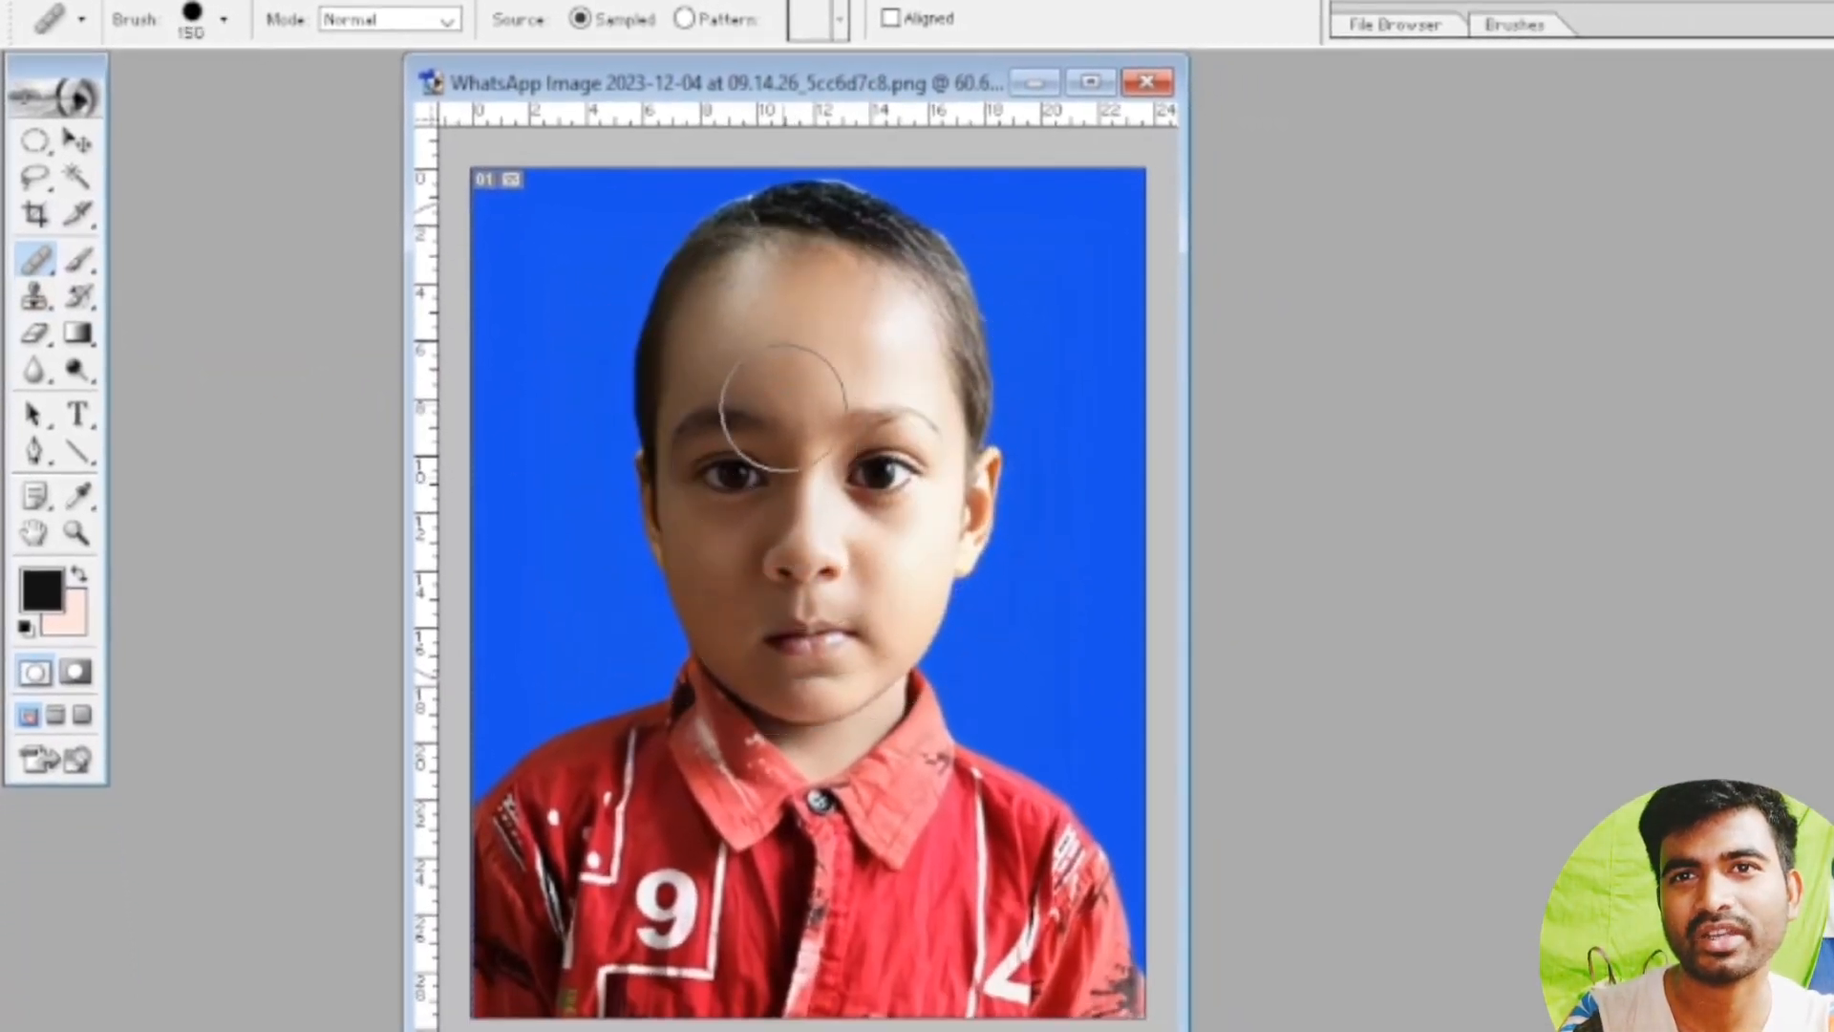
pyautogui.scroll(1, 771, 387)
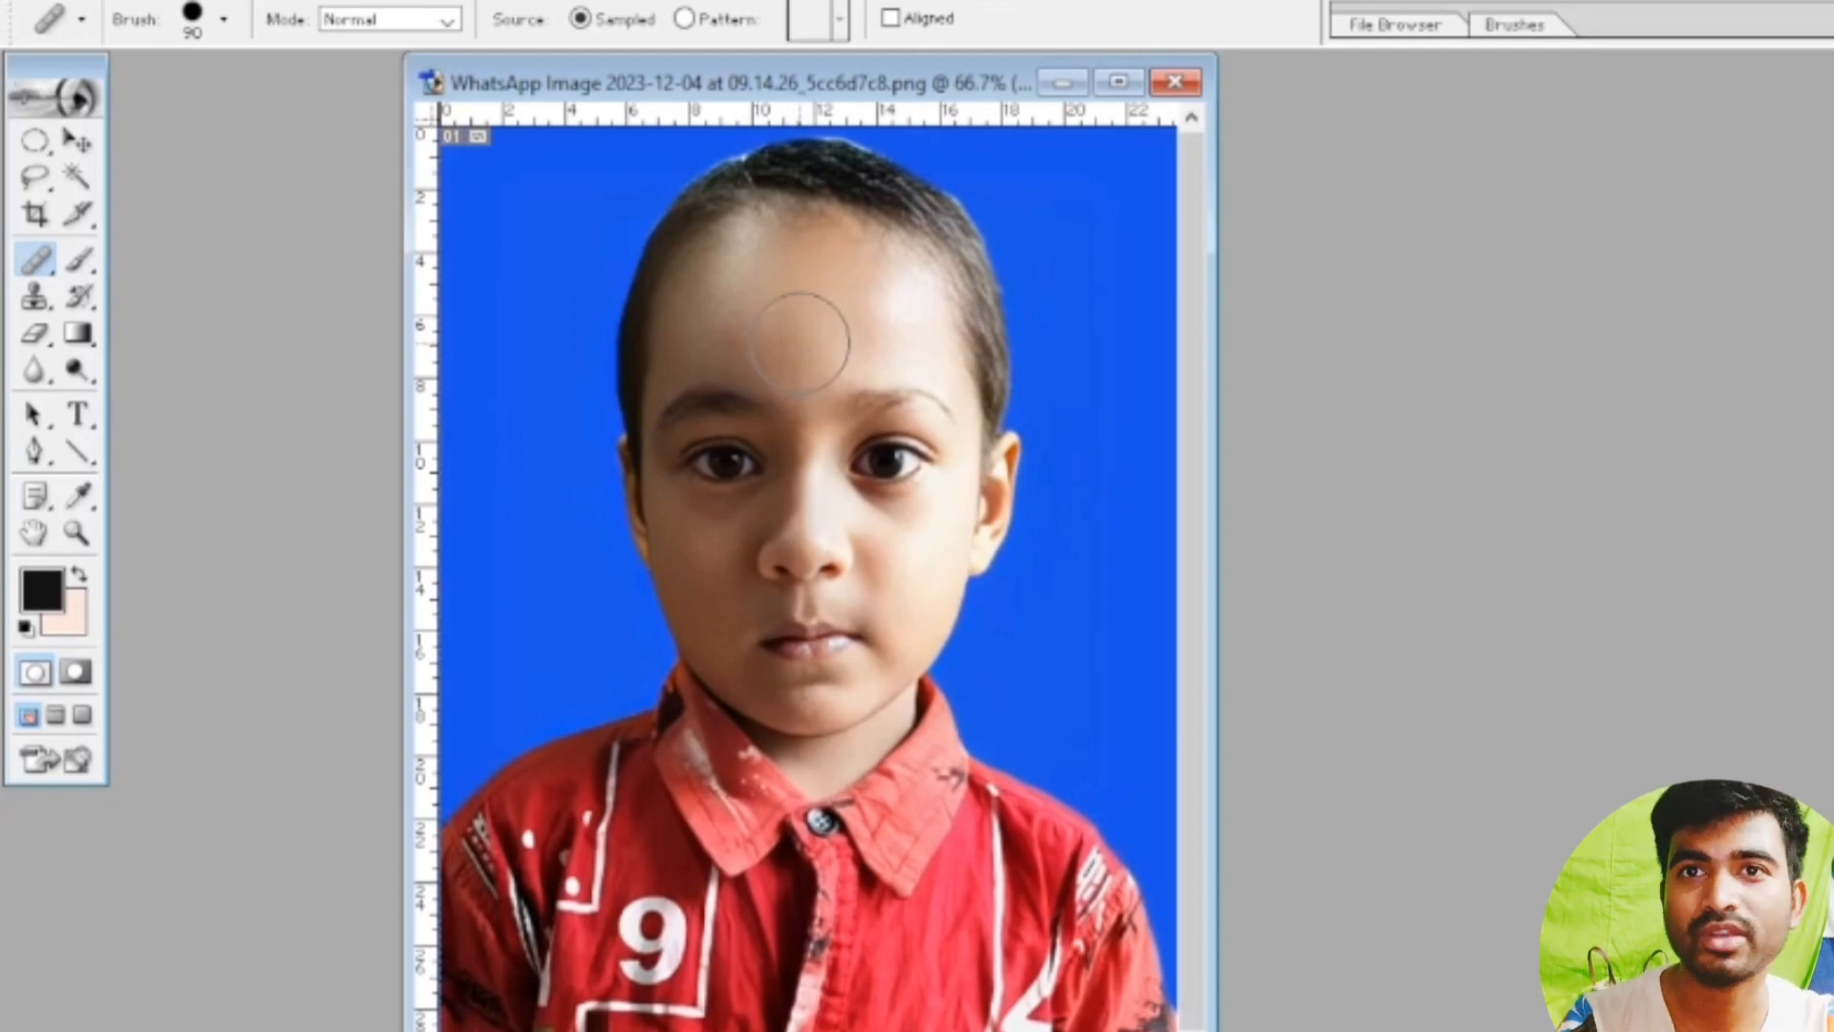
# Sample the bright forehead skin above one eye and heal the opposite side of the forehead with it.
pyautogui.press('alt')
pyautogui.keyDown('alt'); pyautogui.click(888, 316); pyautogui.keyUp('alt')
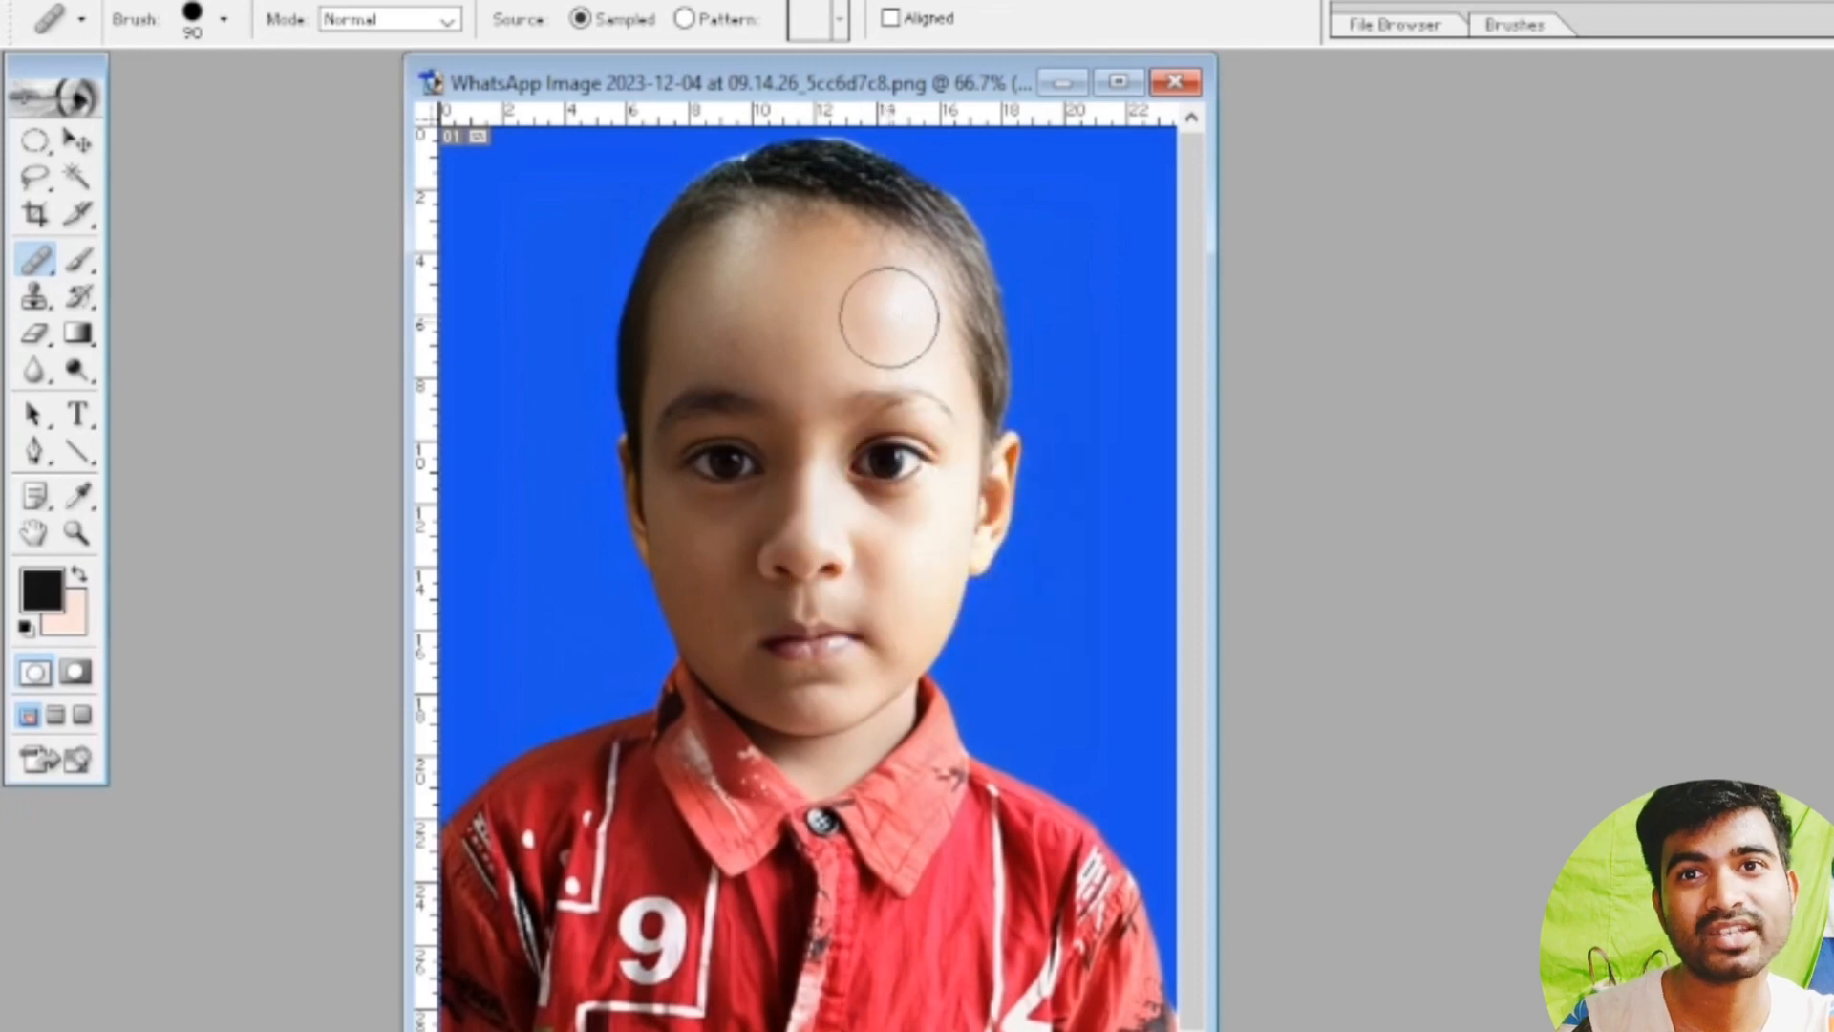
pyautogui.click(739, 341)
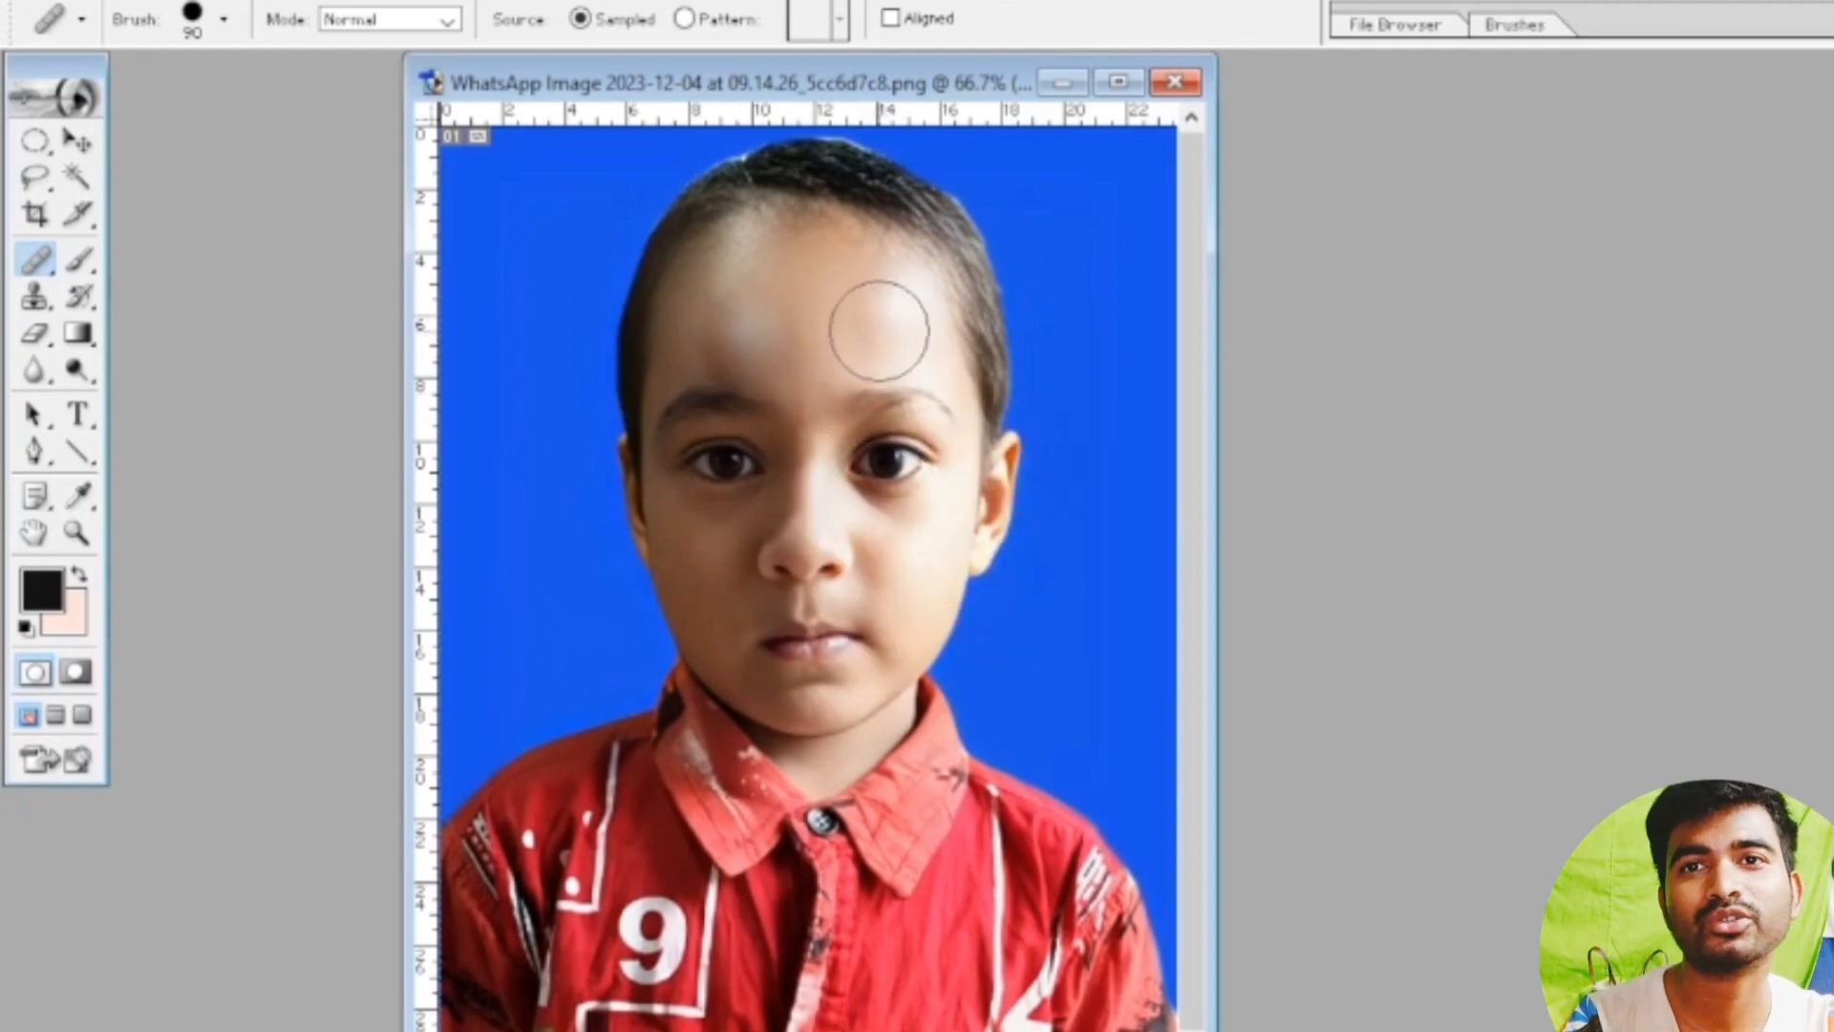
pyautogui.click(728, 342)
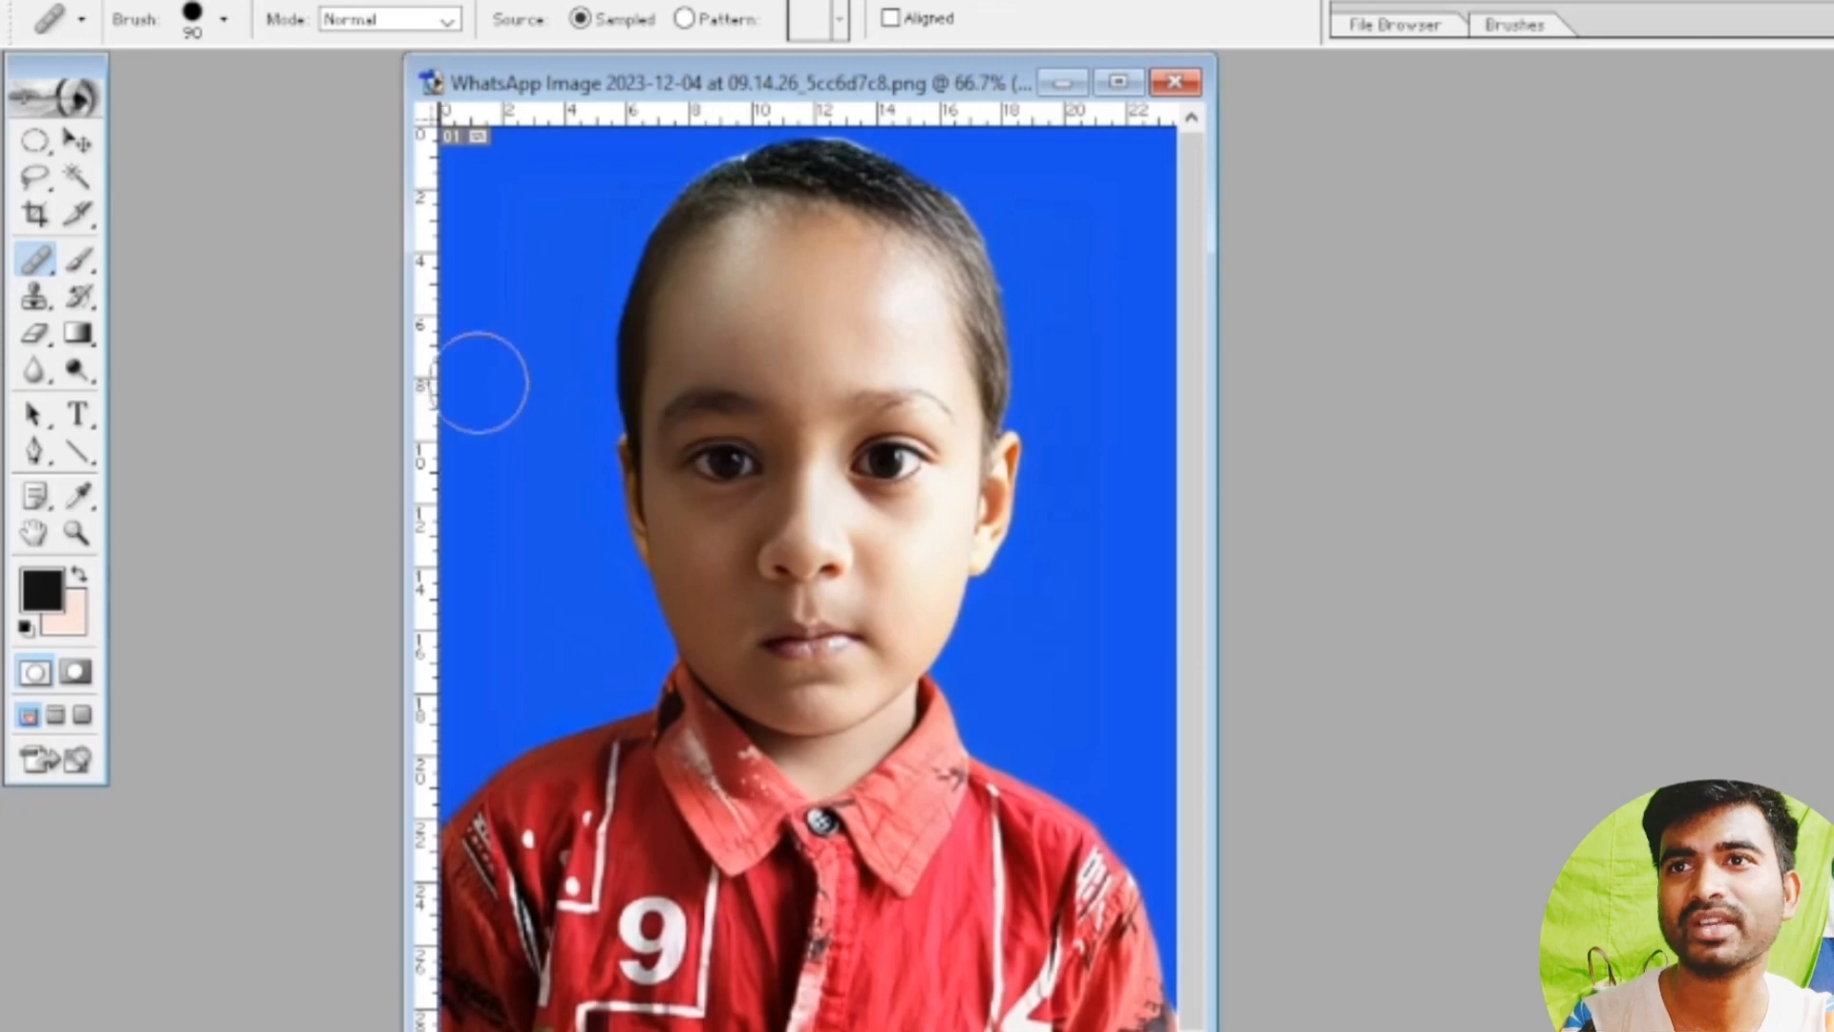
pyautogui.rightClick(36, 268)
pyautogui.click(226, 419)
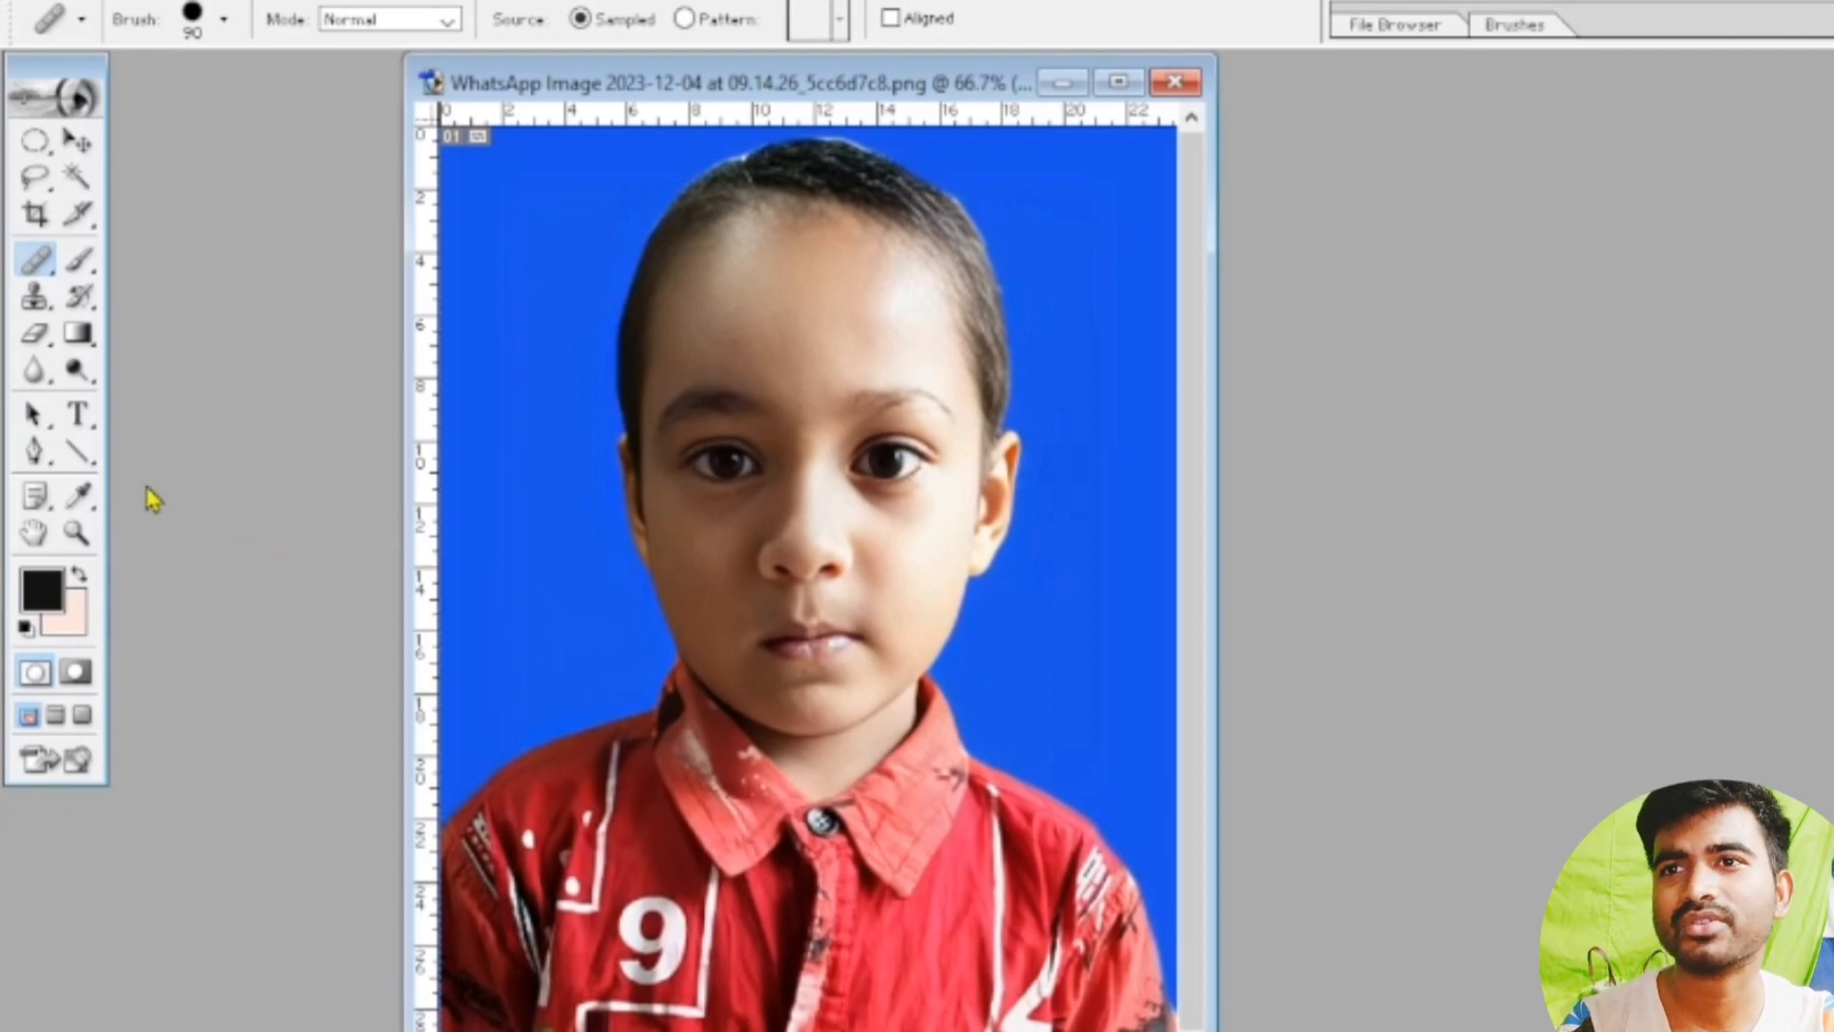
# Choose the standard Eraser Tool and enlarge its brush size to 80.
pyautogui.click(34, 333)
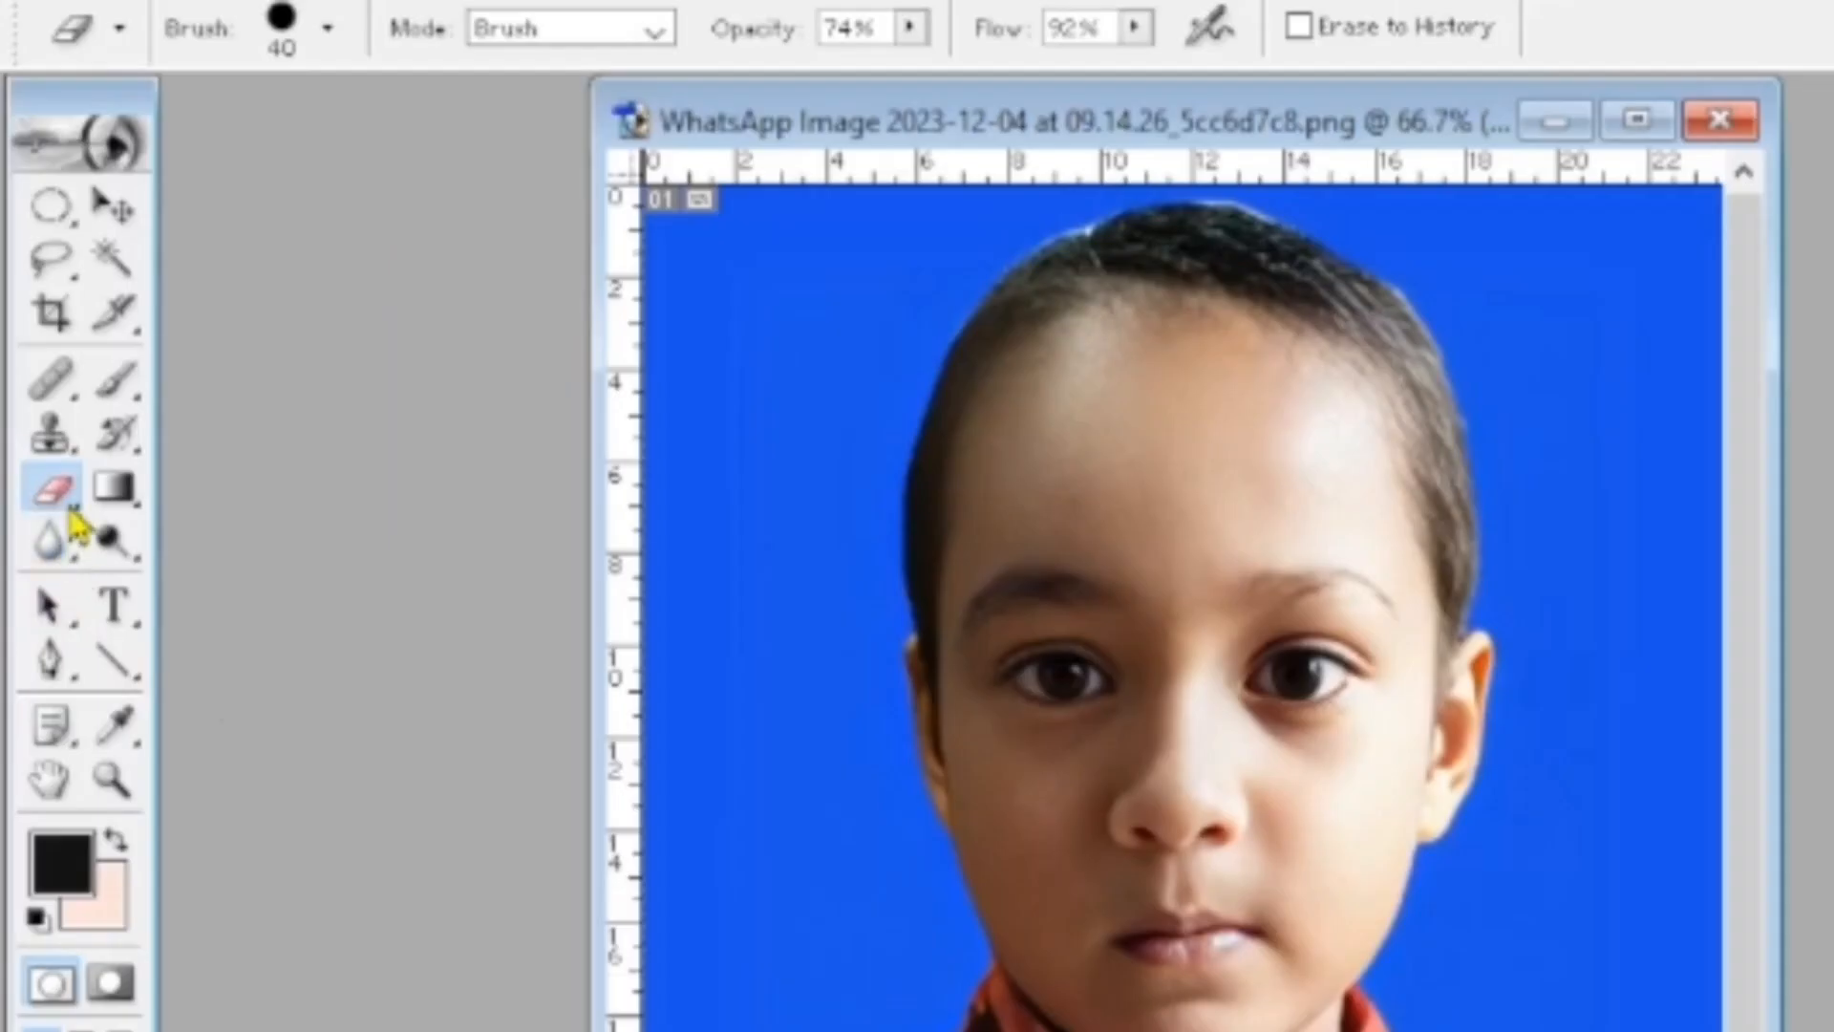
pyautogui.click(57, 509)
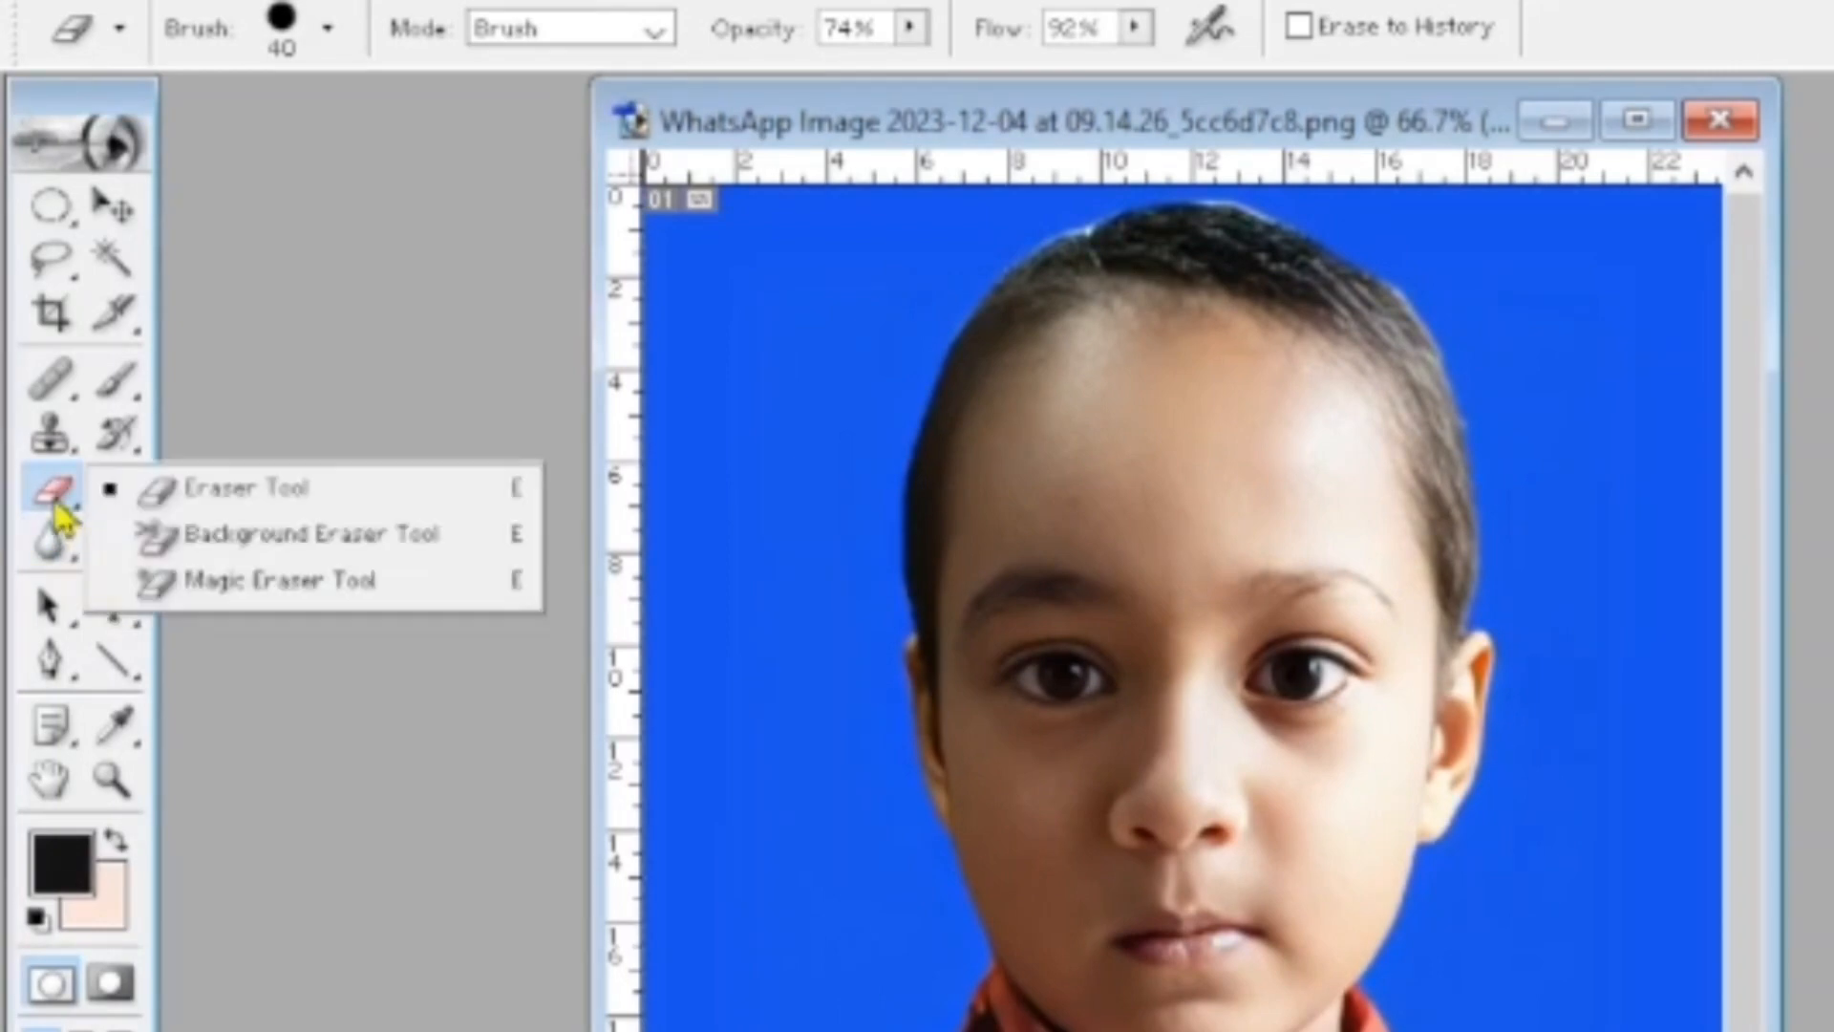
pyautogui.click(234, 511)
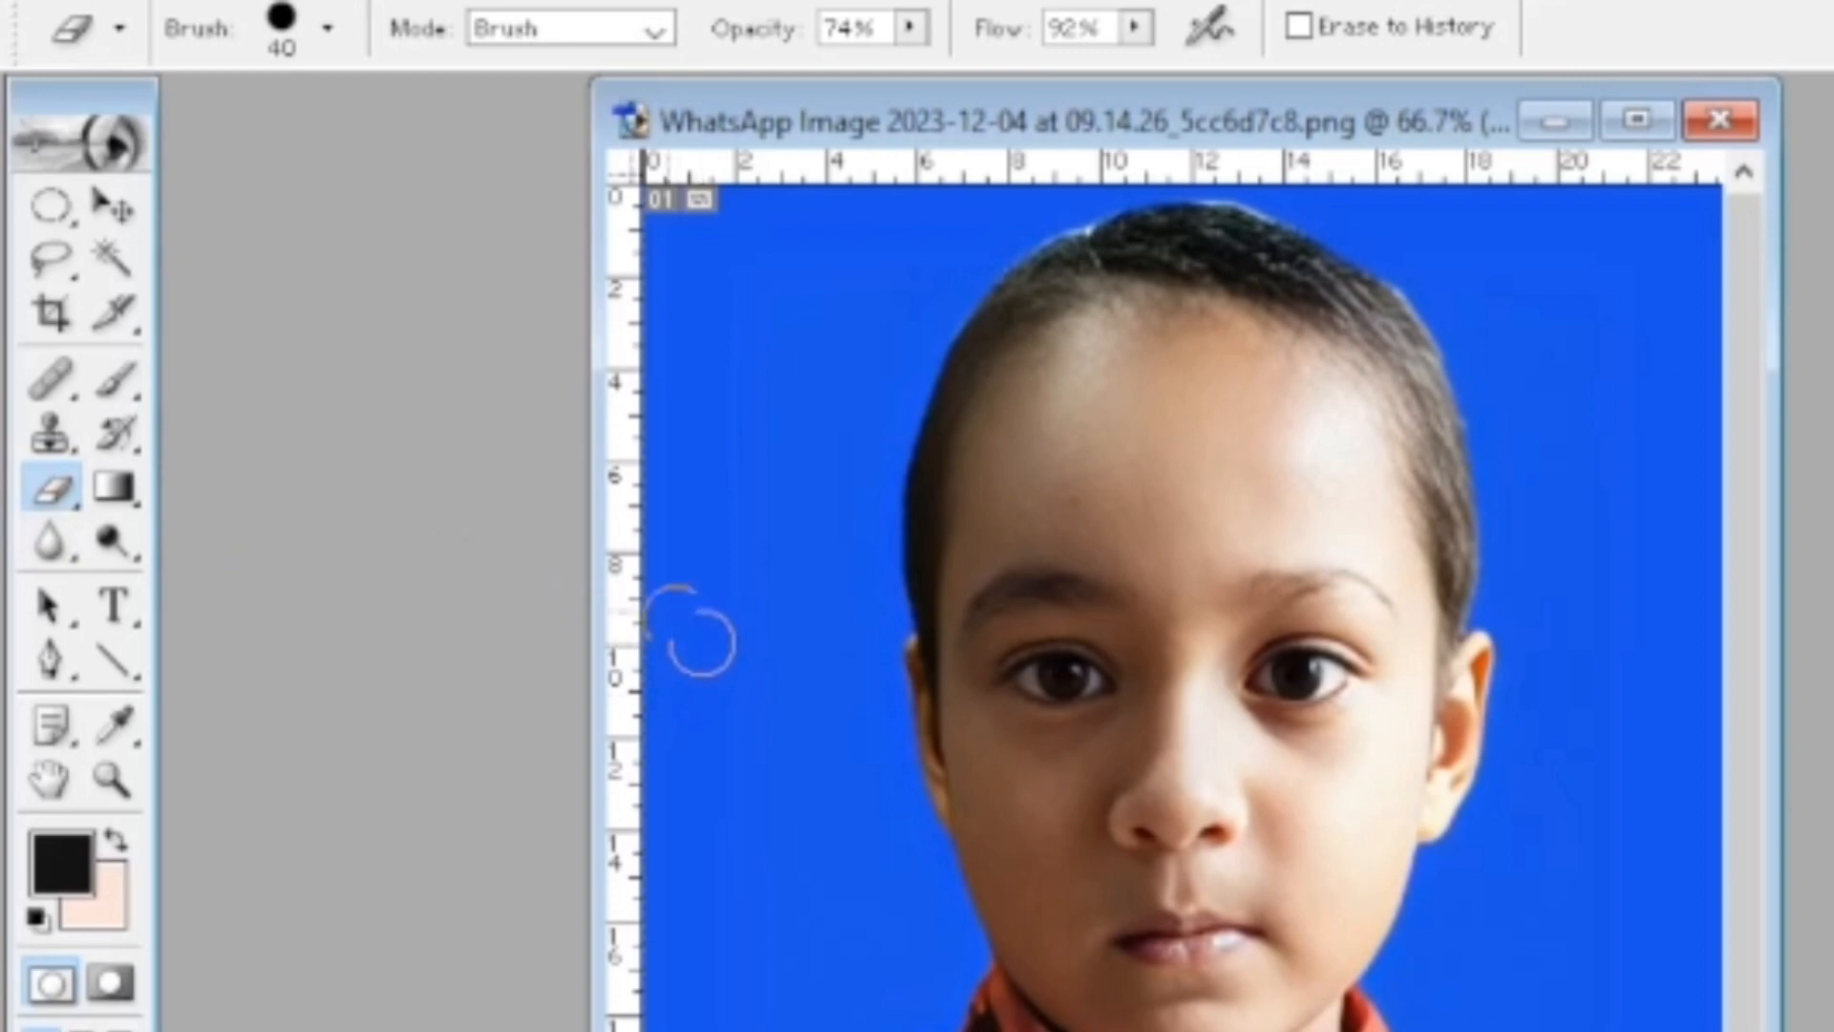
pyautogui.press(']')
pyautogui.press(']')
pyautogui.press(']')
pyautogui.press(']')
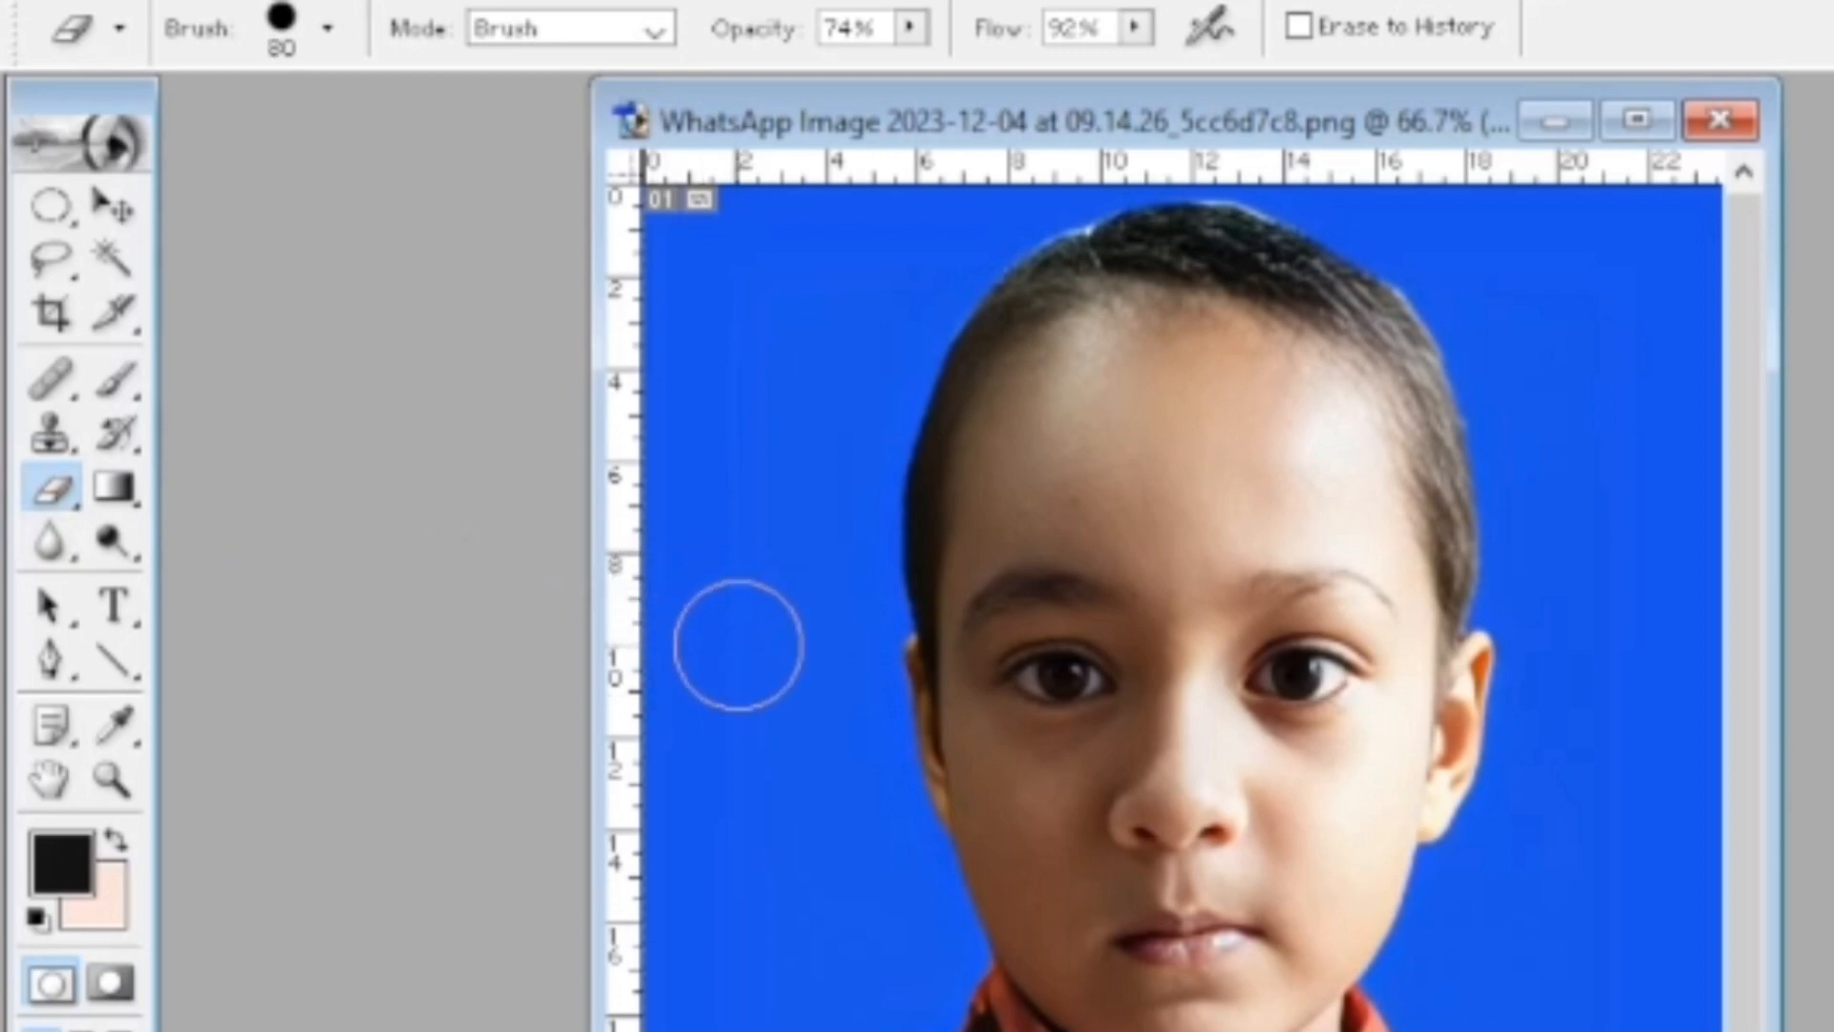
# Erase the blue background on the photo's left side from the top edge down to the shoulder, finishing on the Move tool.
pyautogui.moveTo(738, 644)
pyautogui.mouseDown()
pyautogui.moveTo(764, 447)
pyautogui.moveTo(783, 393)
pyautogui.moveTo(848, 329)
pyautogui.mouseUp()
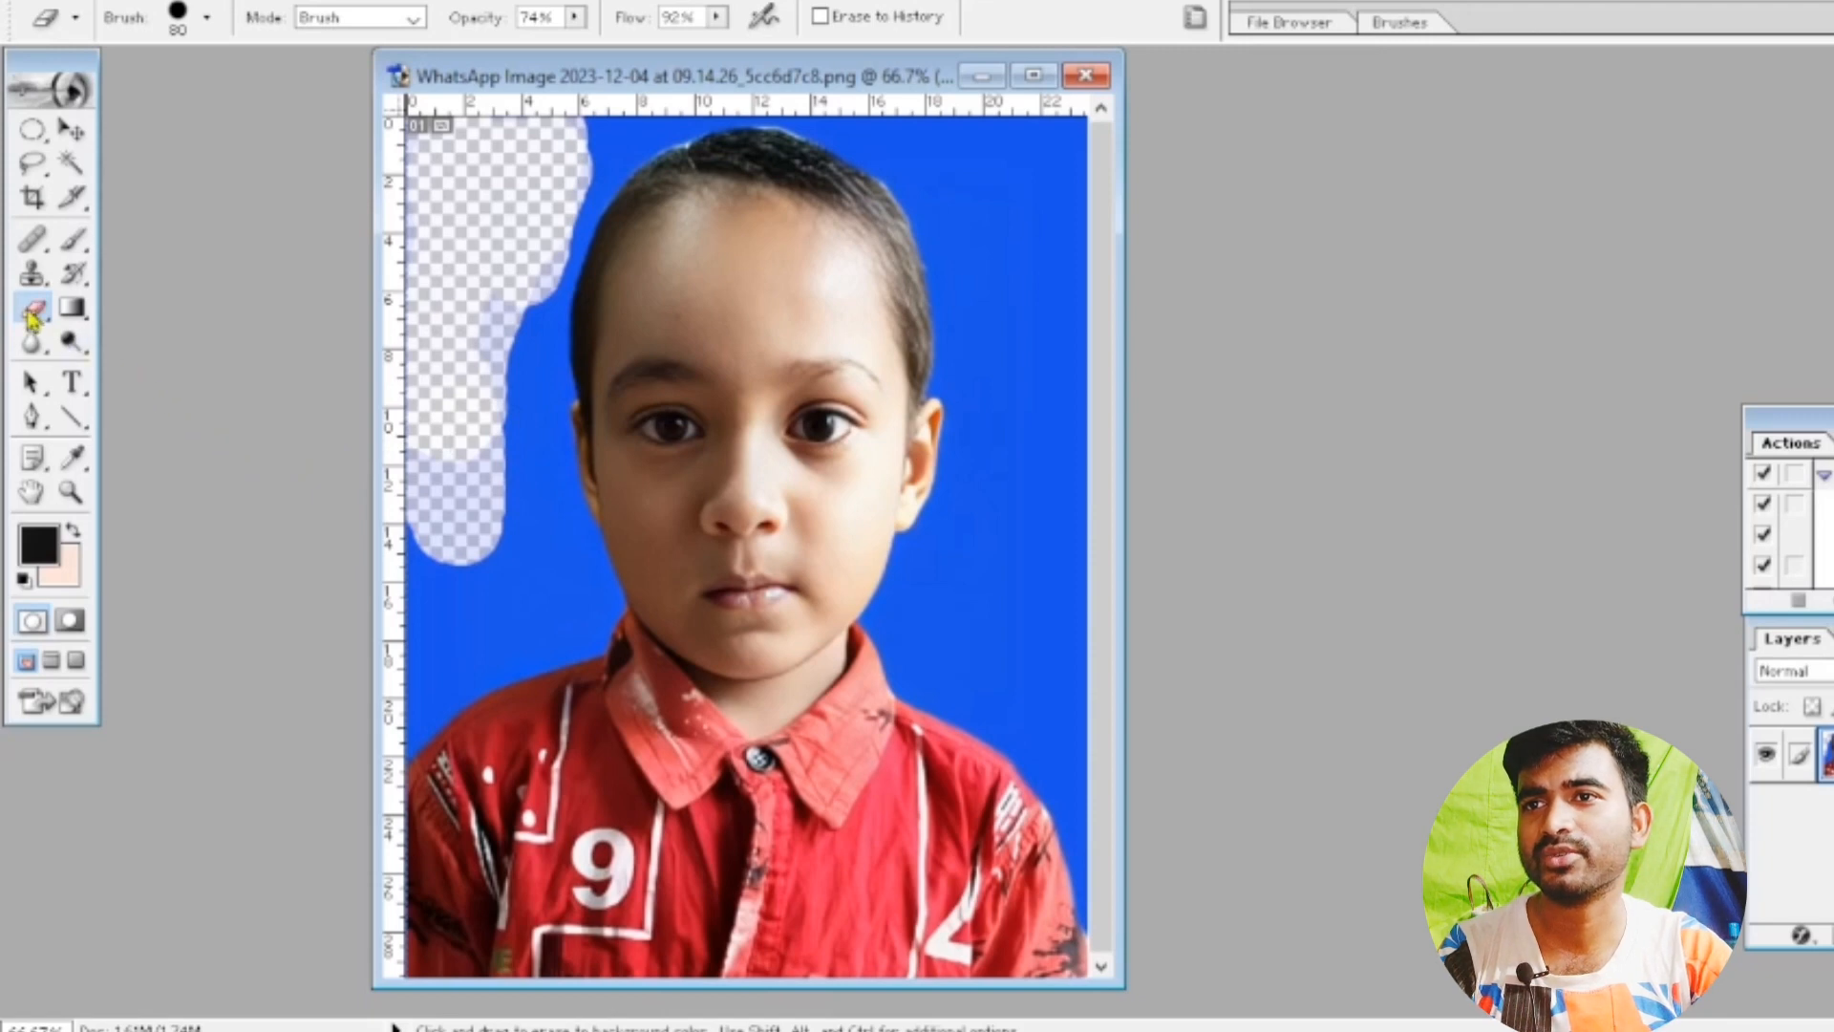
pyautogui.moveTo(34, 320); pyautogui.dragTo(101, 304)
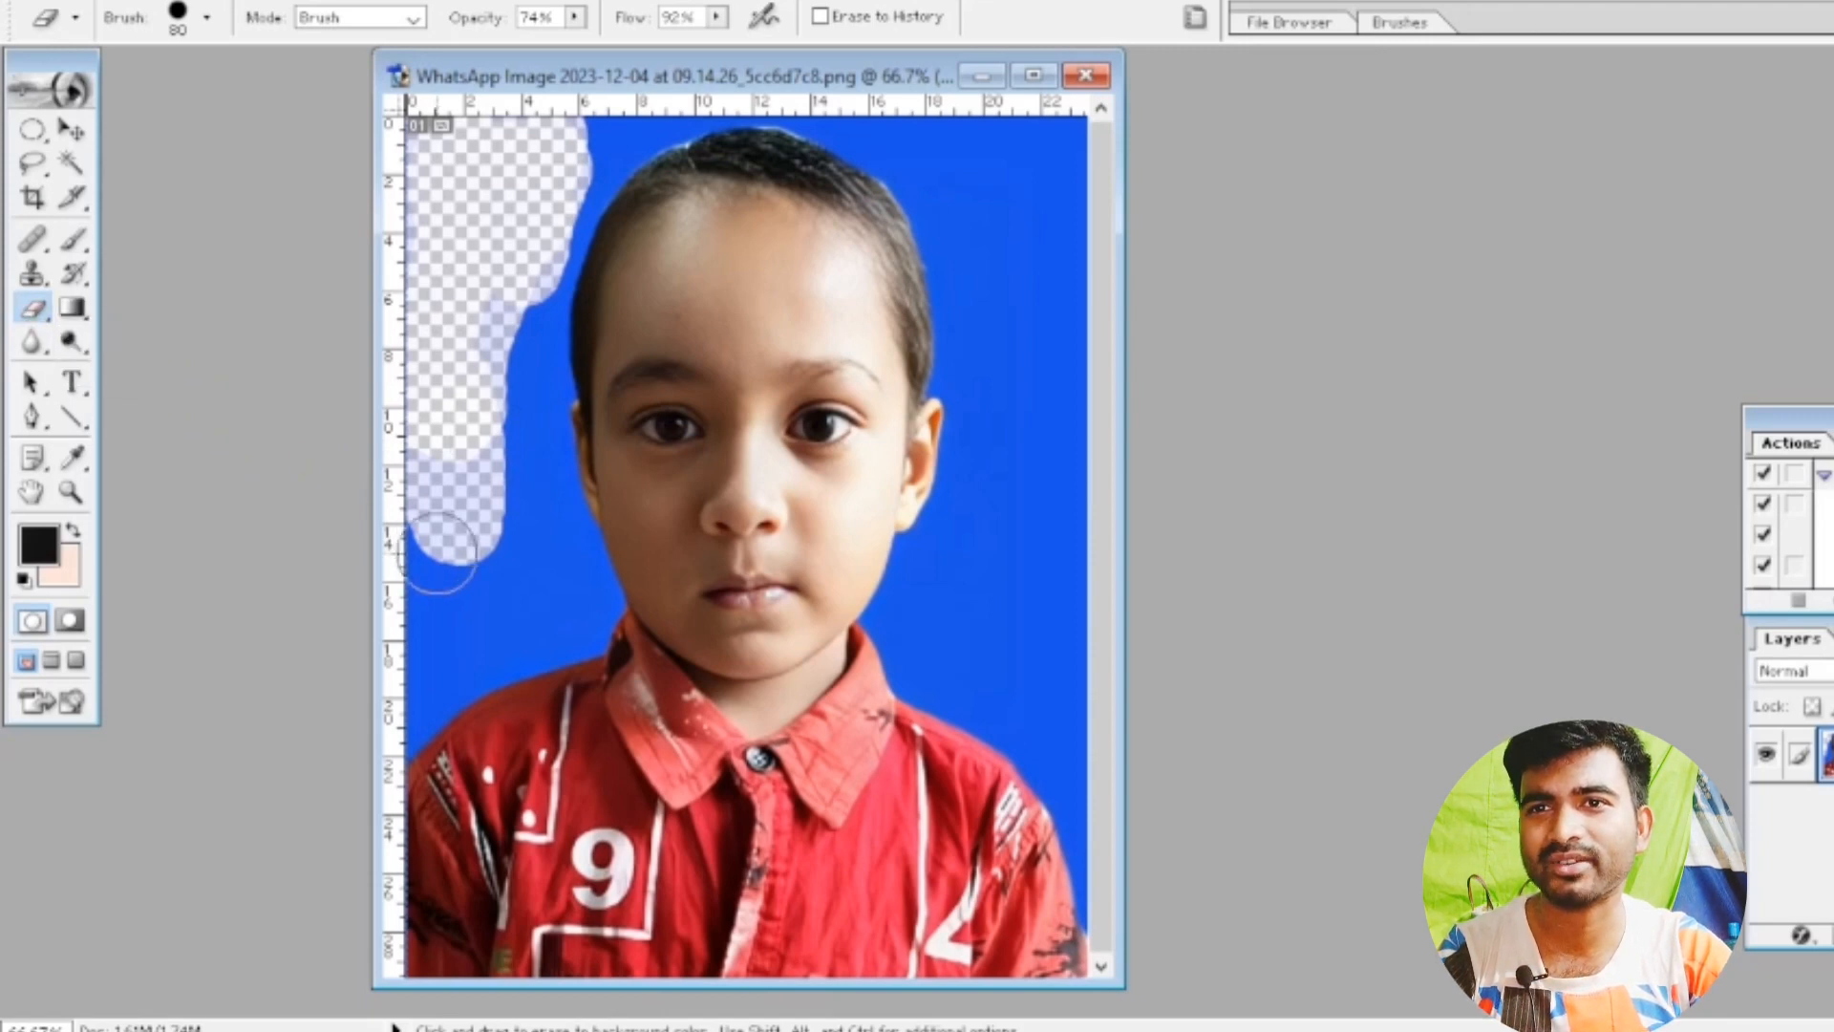
pyautogui.moveTo(439, 553)
pyautogui.mouseDown()
pyautogui.moveTo(438, 661)
pyautogui.moveTo(491, 380)
pyautogui.moveTo(498, 220)
pyautogui.moveTo(477, 151)
pyautogui.moveTo(417, 566)
pyautogui.moveTo(448, 285)
pyautogui.moveTo(486, 160)
pyautogui.moveTo(589, 139)
pyautogui.moveTo(561, 146)
pyautogui.moveTo(516, 380)
pyautogui.mouseUp()
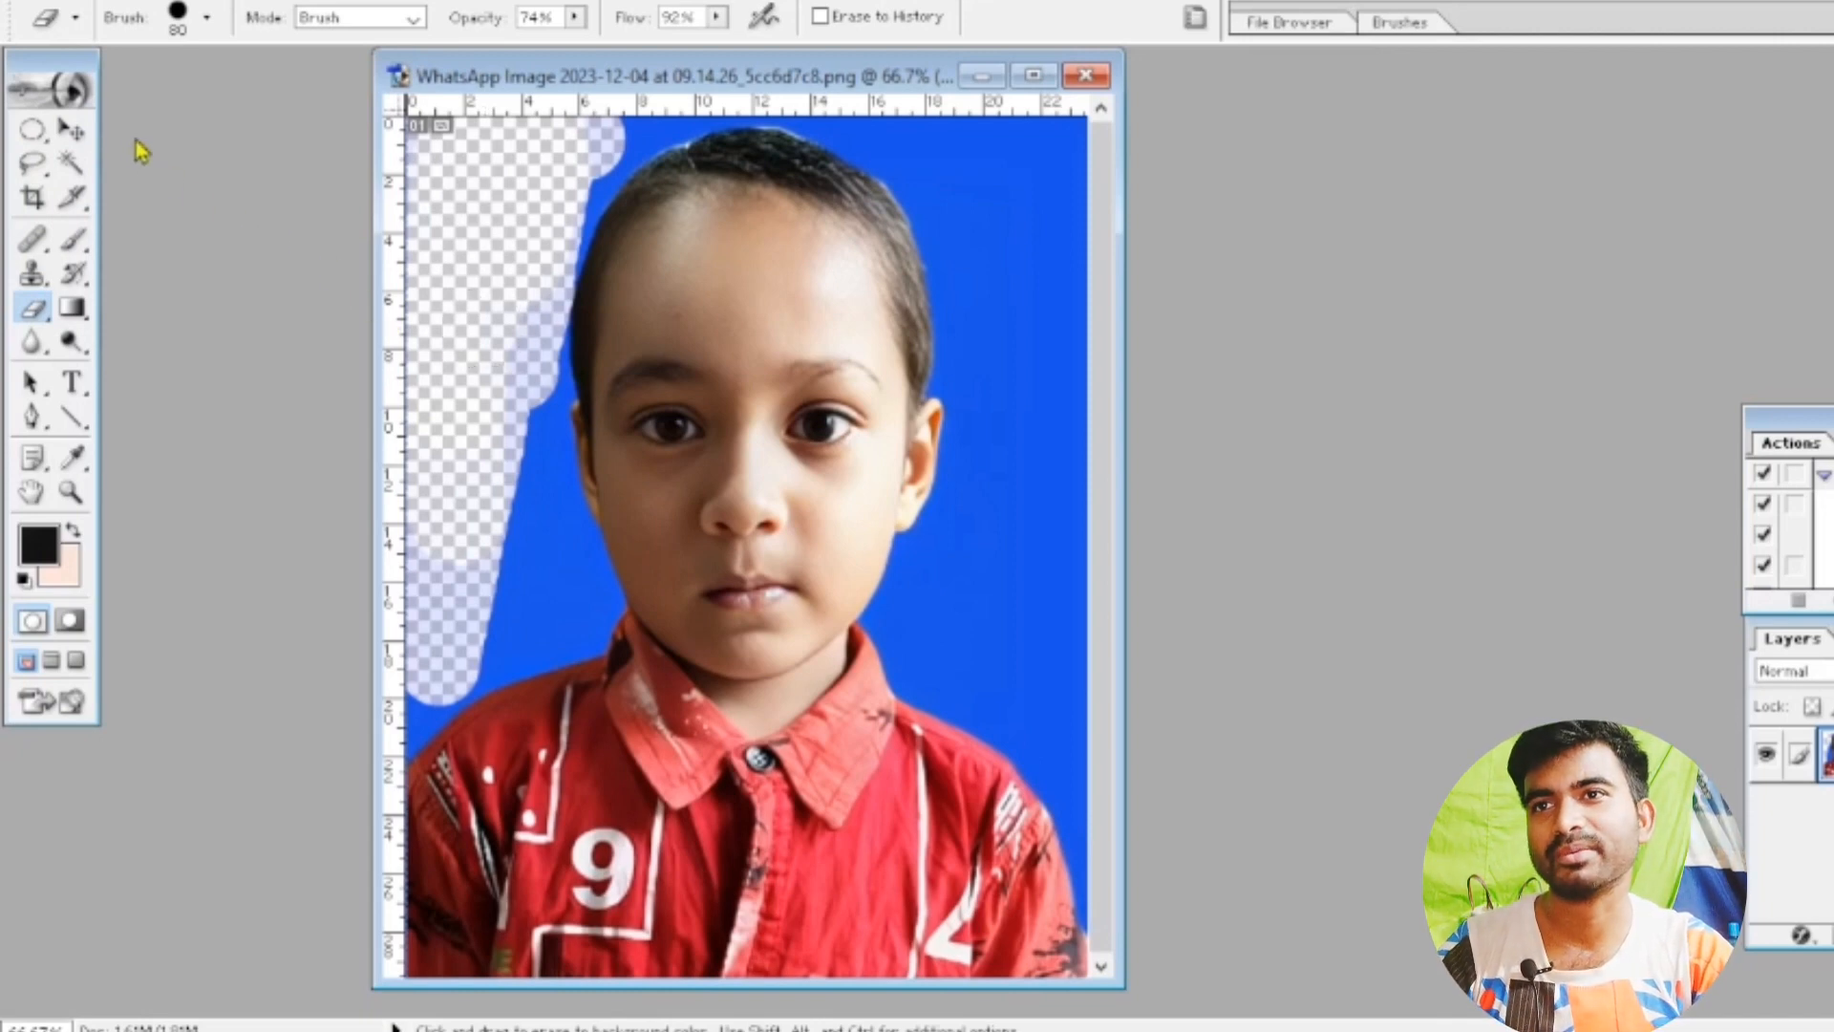
pyautogui.click(71, 131)
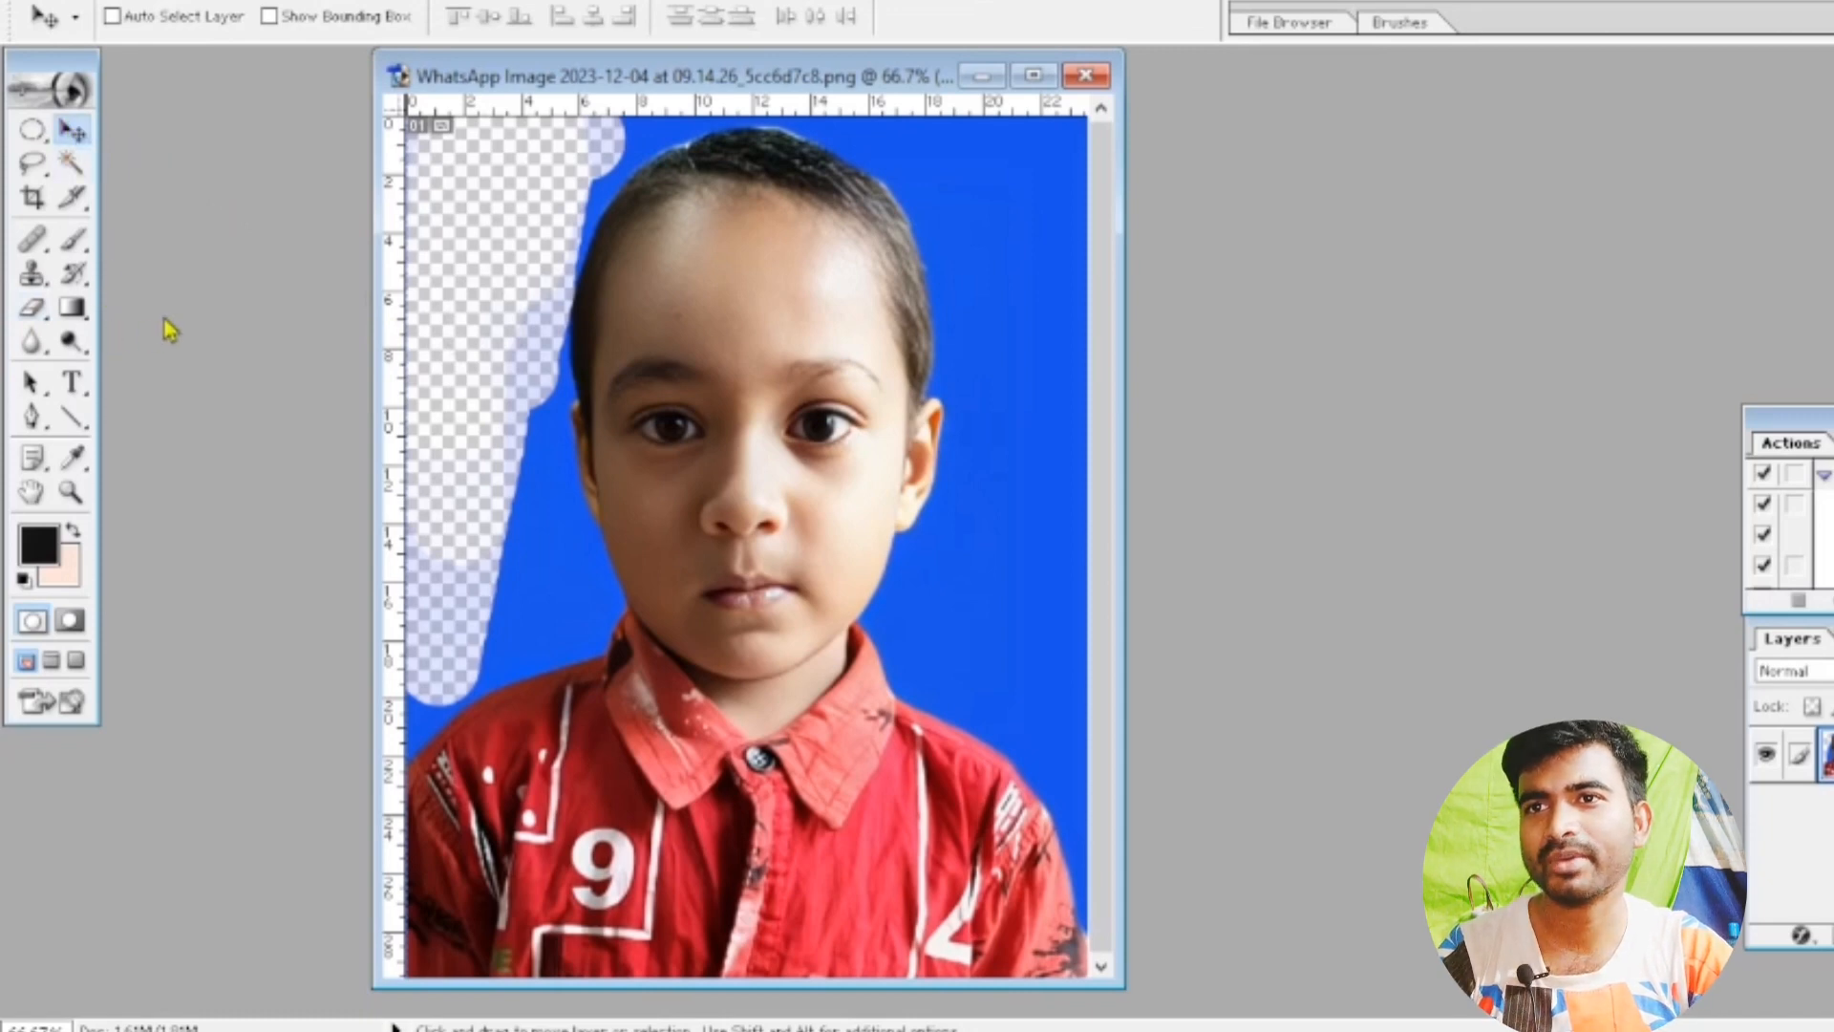
# Undo the eraser strokes so the blue background beside the boy is restored.
pyautogui.hotkey('ctrl', 'alt', 'z')
pyautogui.hotkey('ctrl', 'alt', 'z')
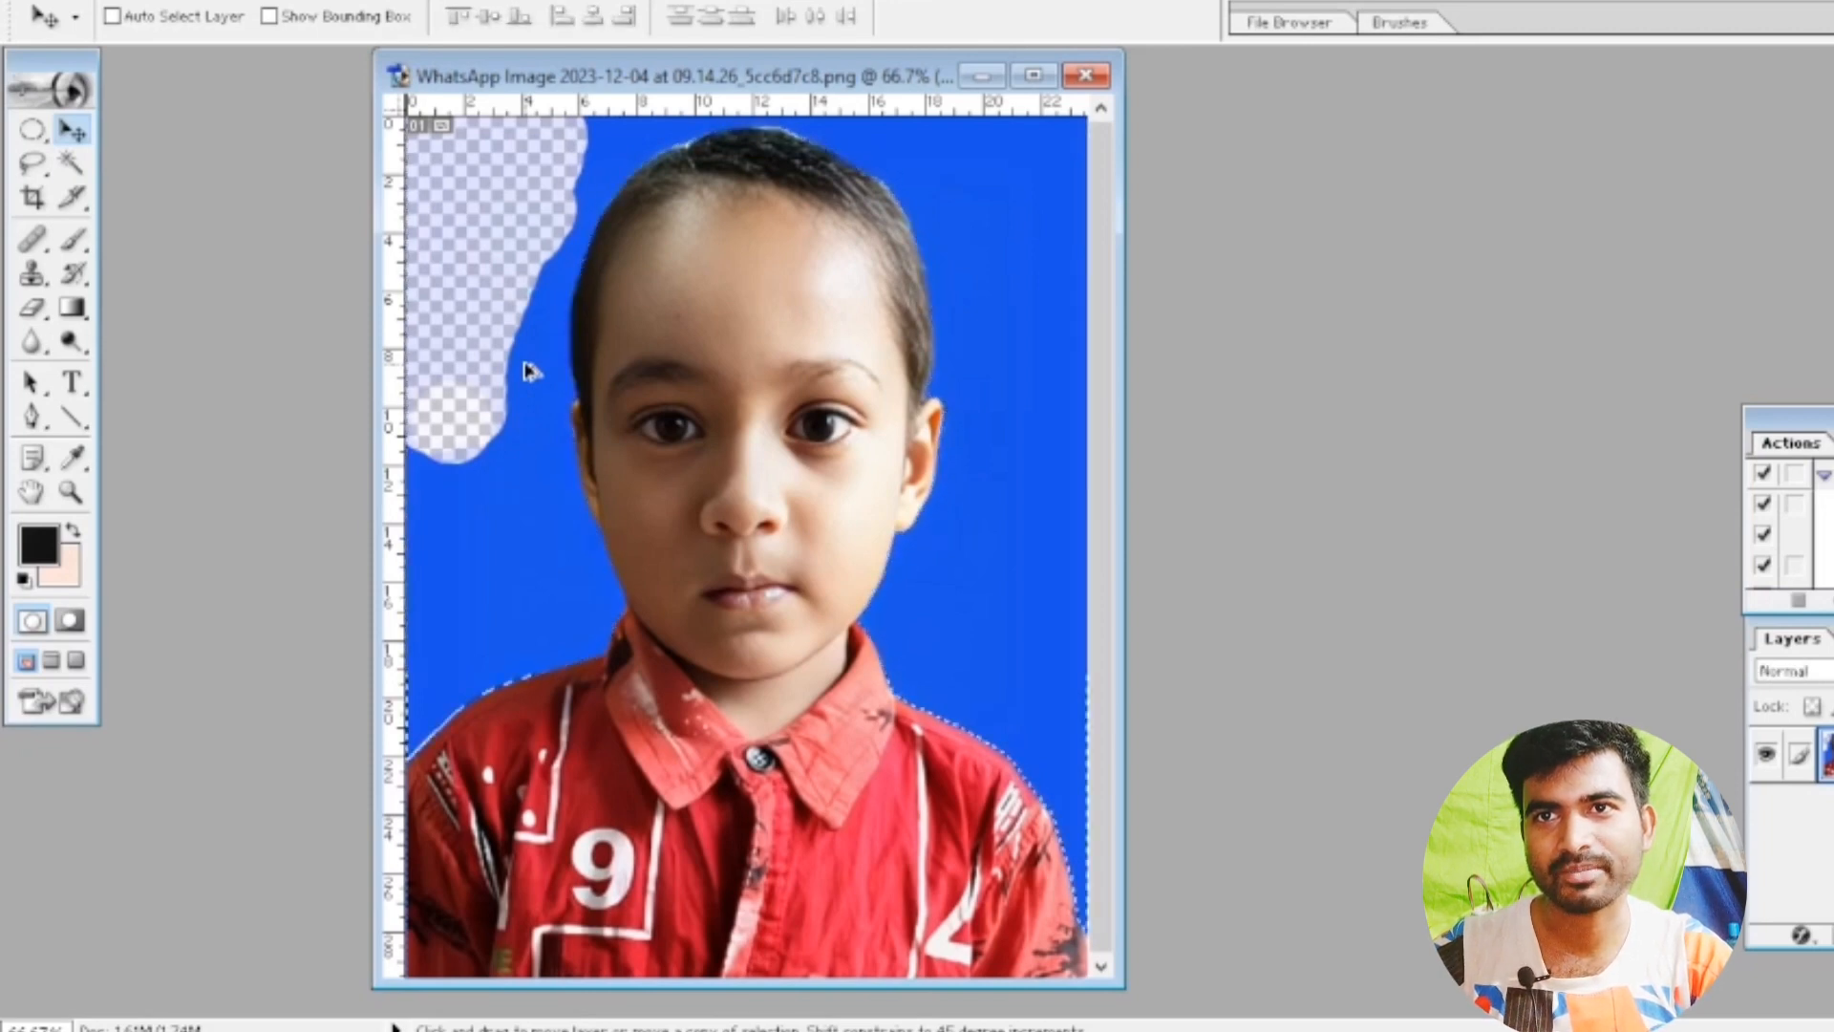
pyautogui.hotkey('ctrl', 'alt', 'z')
pyautogui.hotkey('ctrl', 'alt', 'z')
# Choose the Blur Tool and reduce its brush size to 200 for use on the boy's portrait.
pyautogui.click(28, 343)
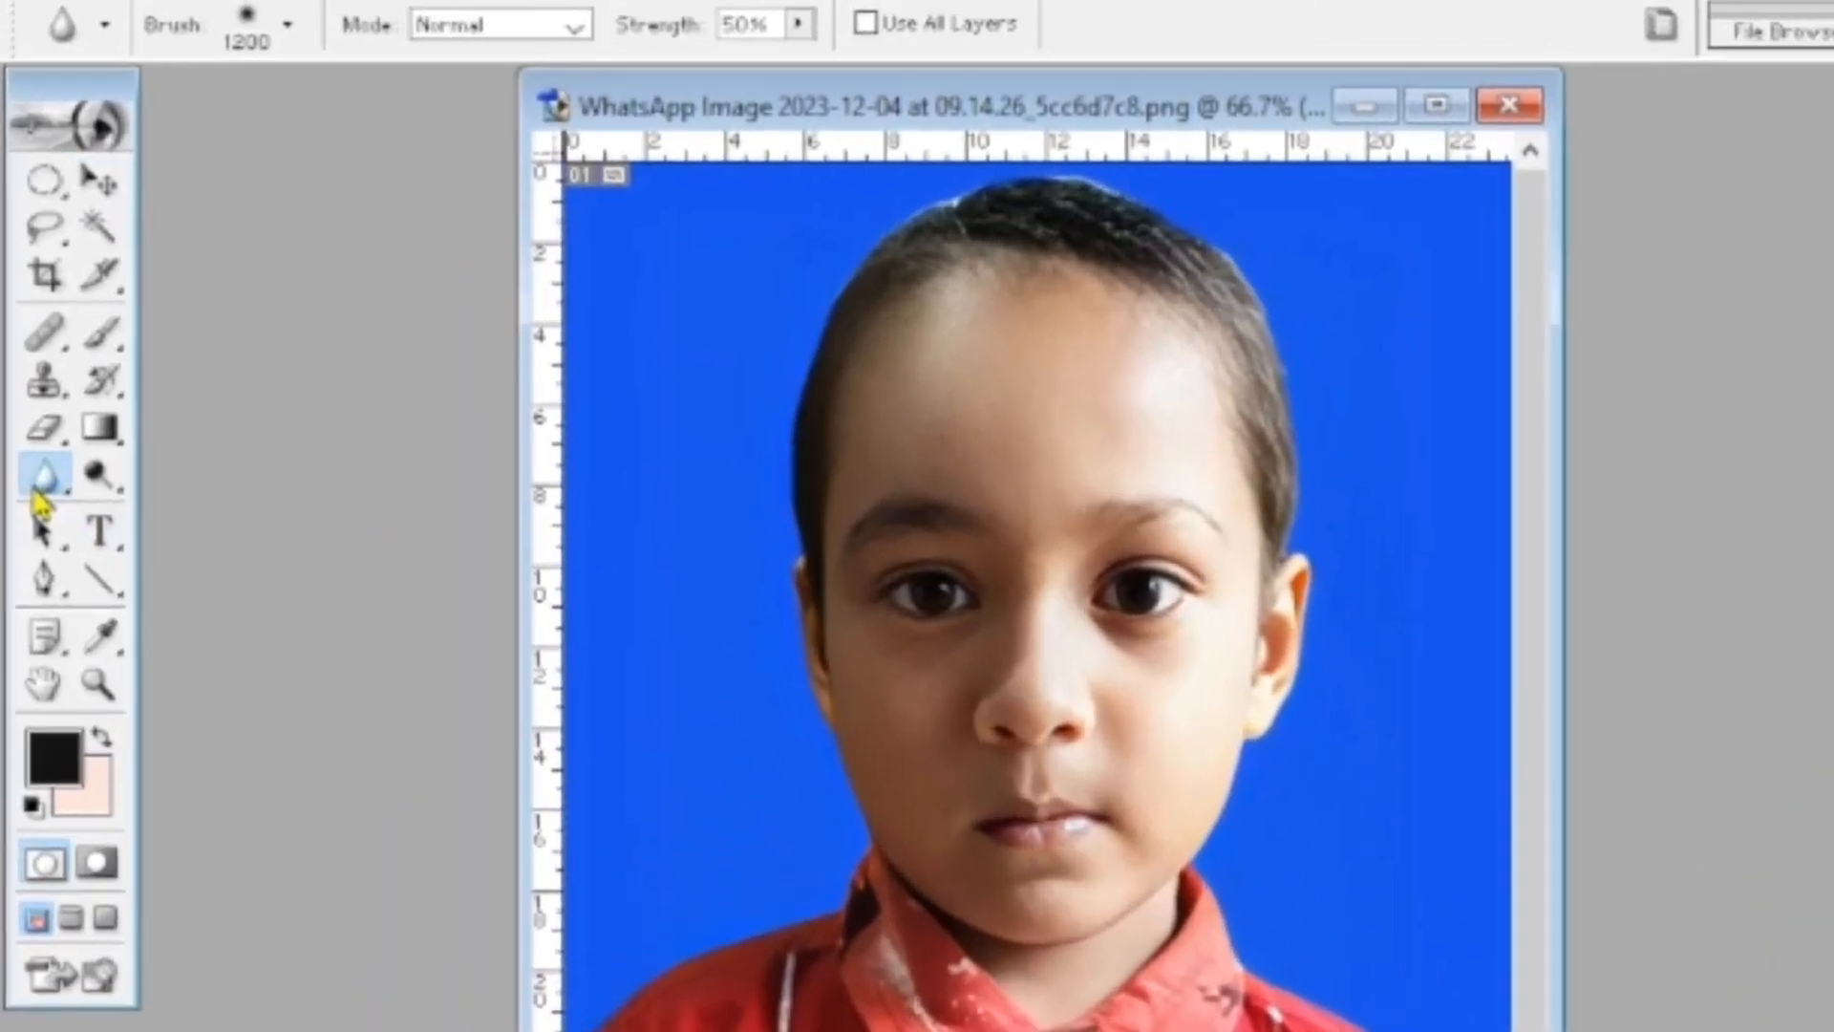
pyautogui.moveTo(32, 344); pyautogui.dragTo(99, 342)
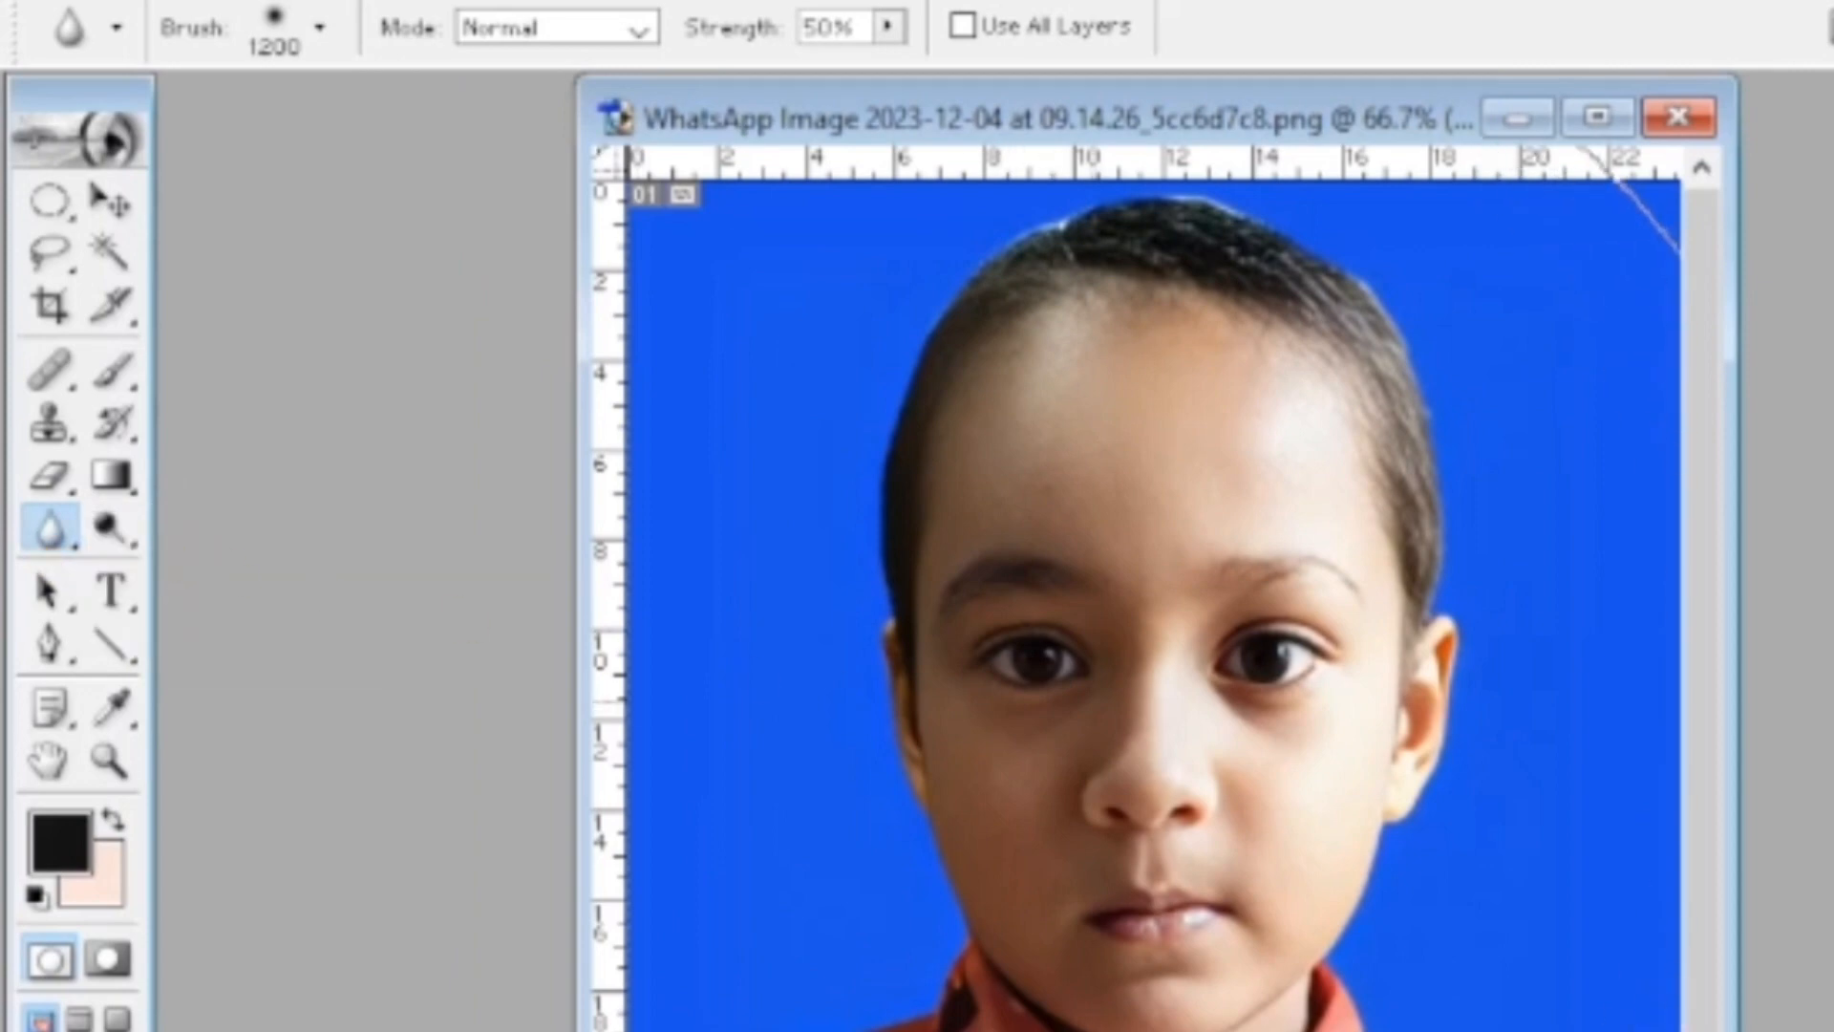
pyautogui.press('[')
pyautogui.press('[')
pyautogui.press('[')
pyautogui.press('[')
pyautogui.press('[')
pyautogui.press('[')
pyautogui.press('[')
pyautogui.press('[')
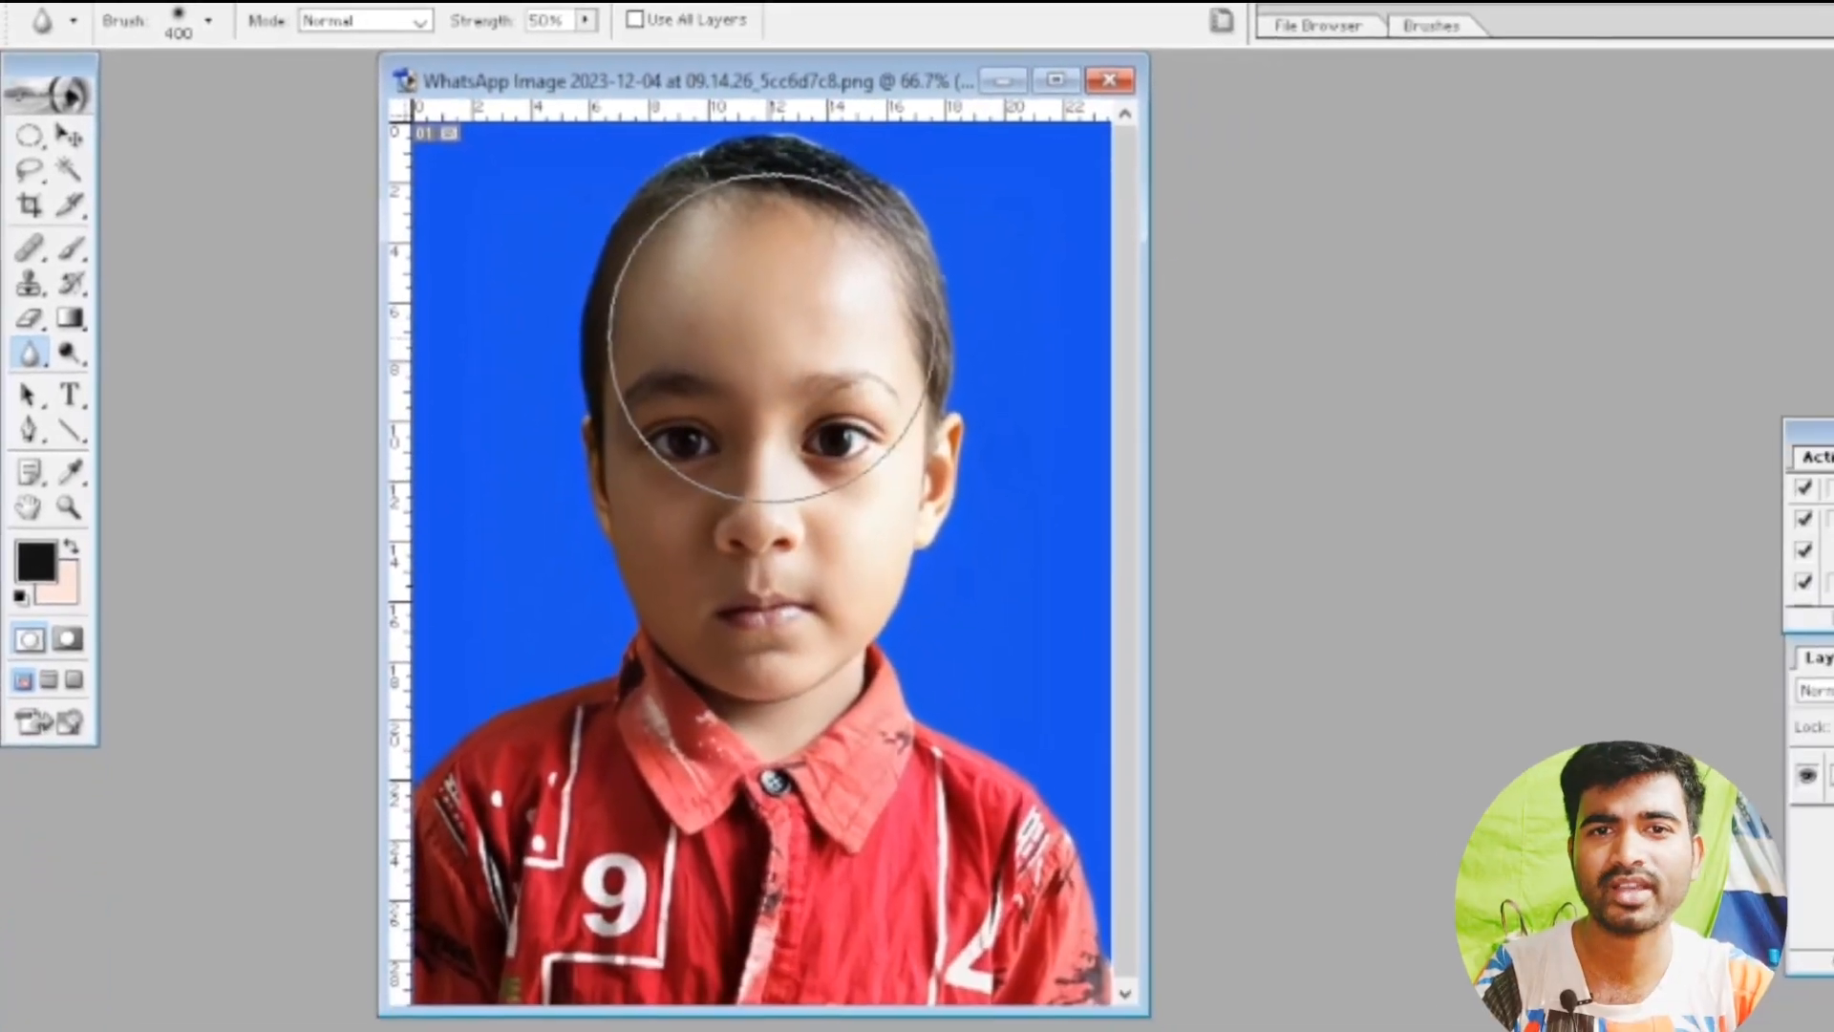
pyautogui.press('[')
pyautogui.press('[')
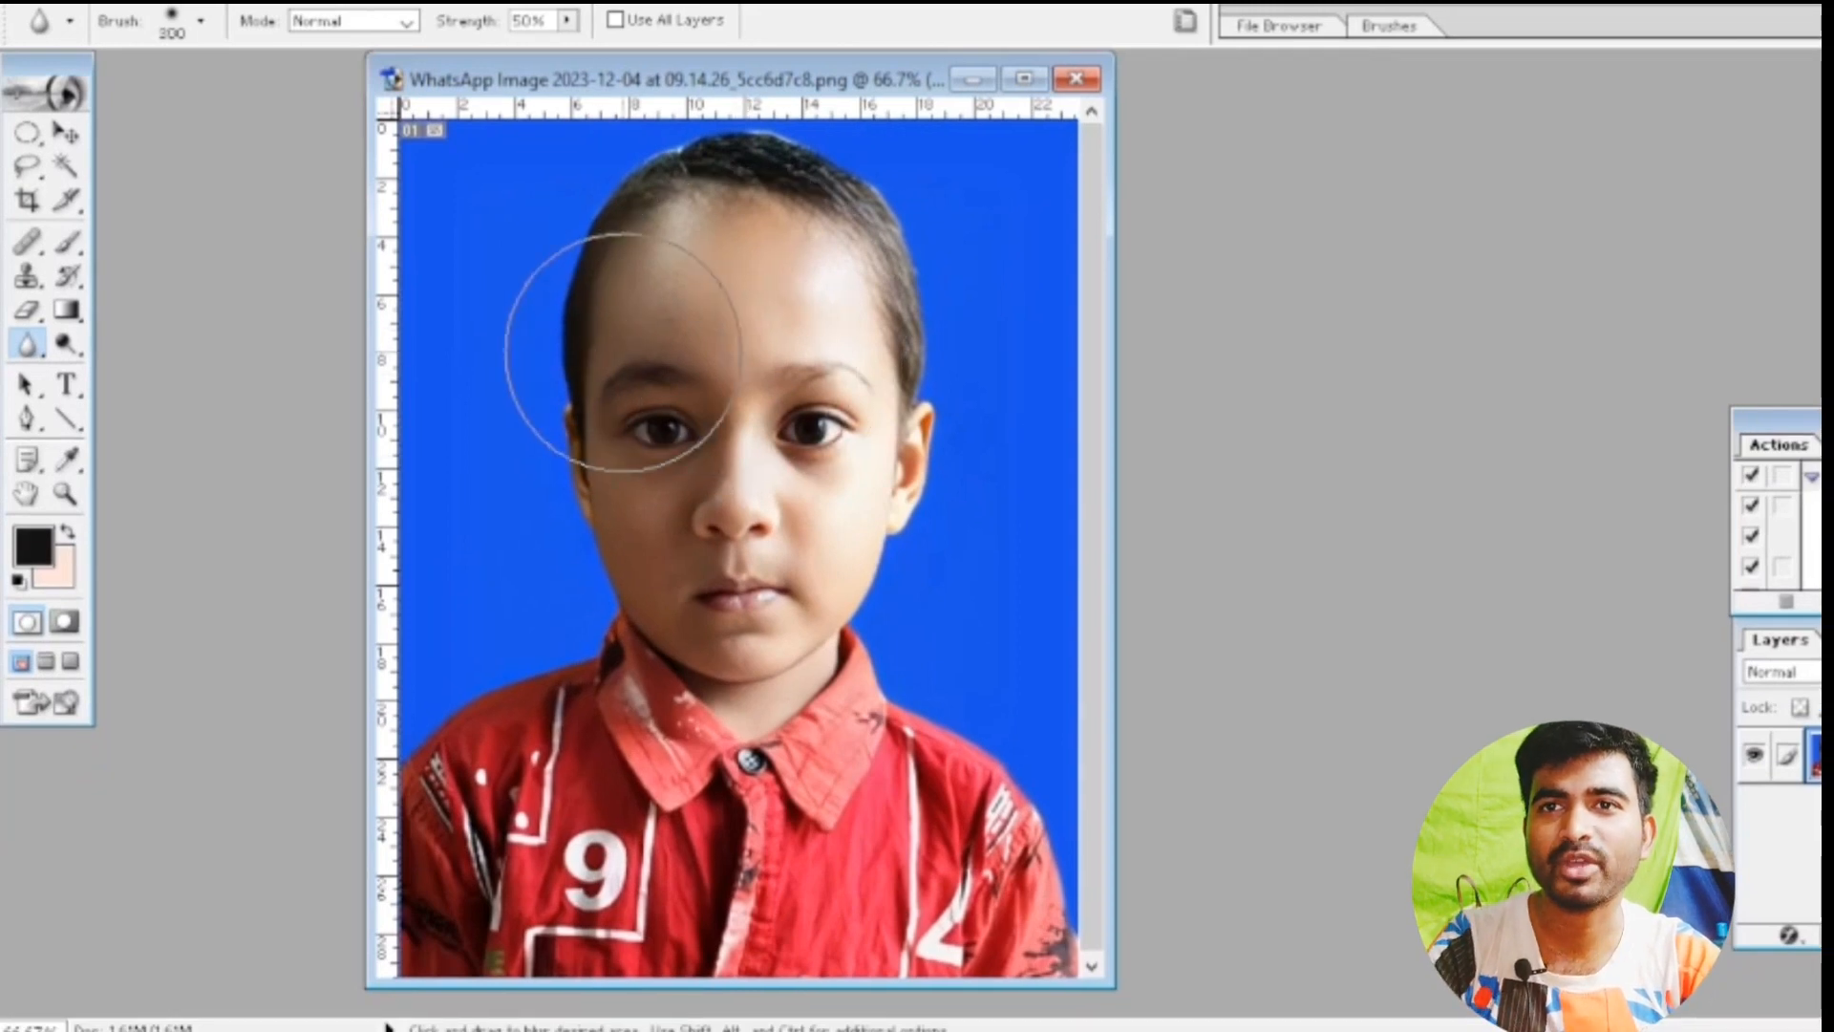
pyautogui.press('[')
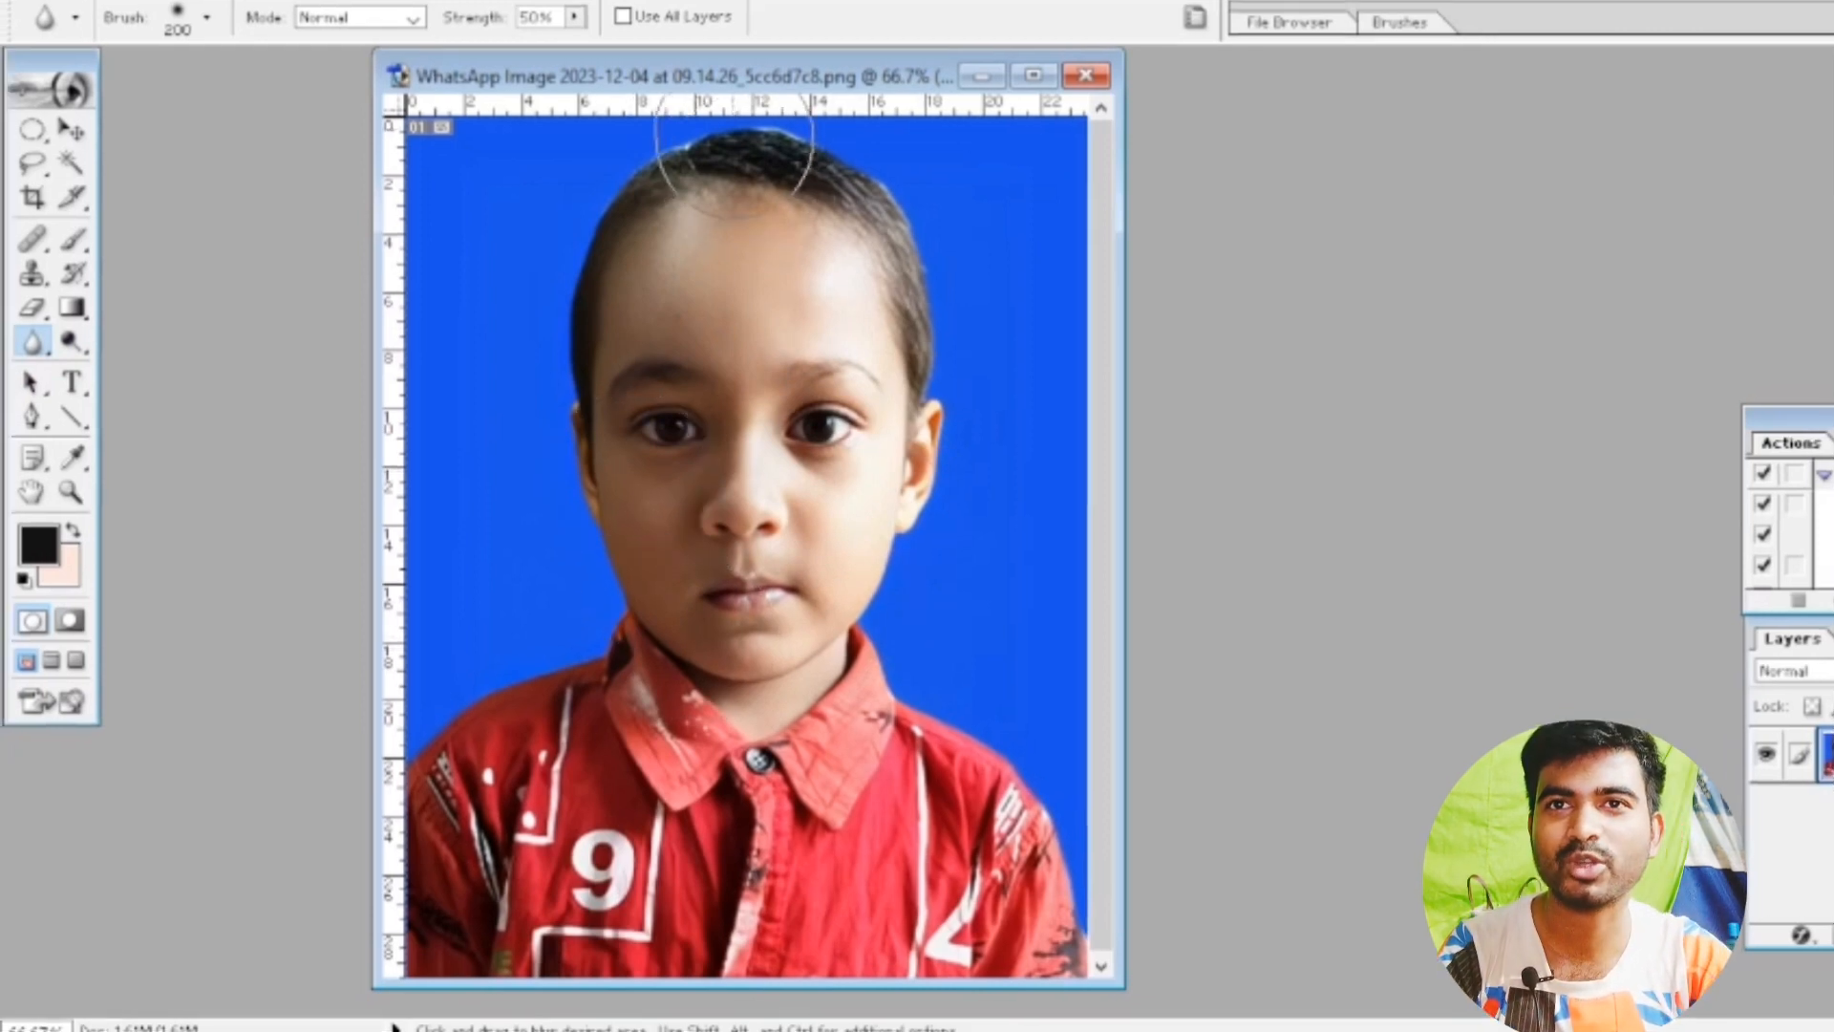
# Move the image window further from the toolbox and enlarge the blur brush to 500 over the boy's face.
pyautogui.moveTo(730, 80); pyautogui.dragTo(918, 59)
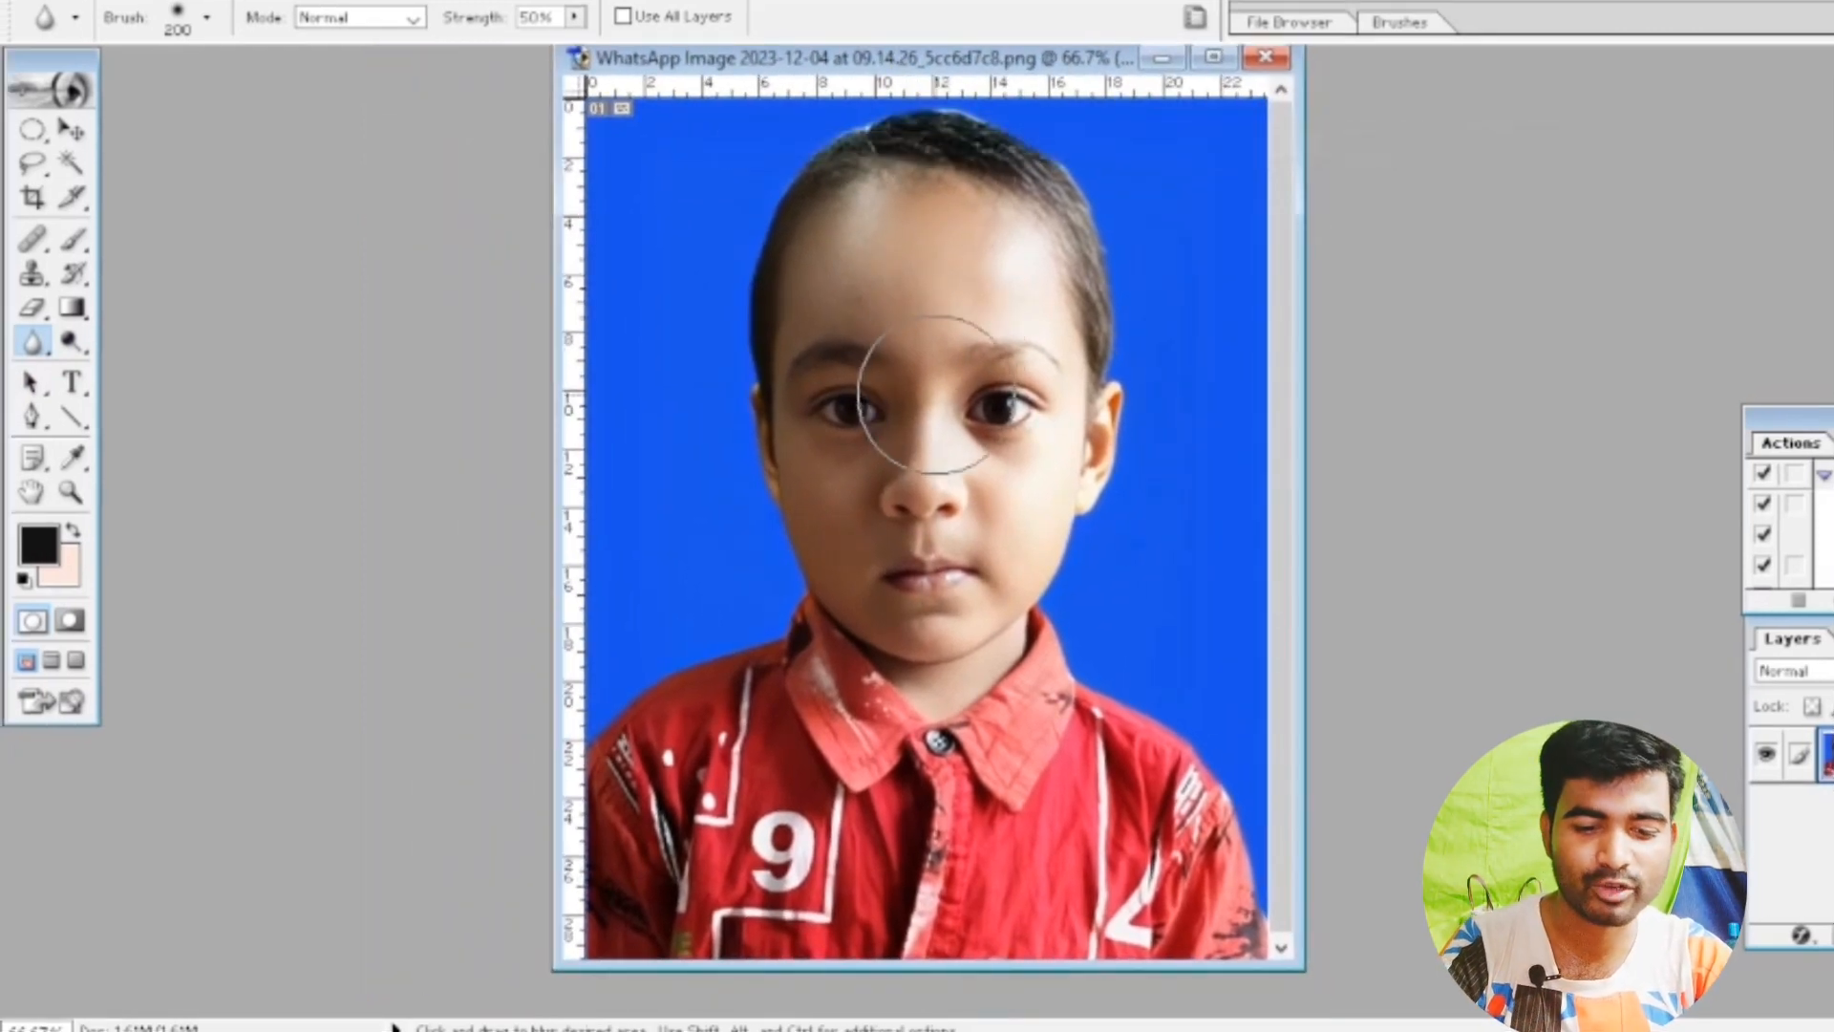
pyautogui.press(']')
pyautogui.press(']')
pyautogui.press(']')
pyautogui.press(']')
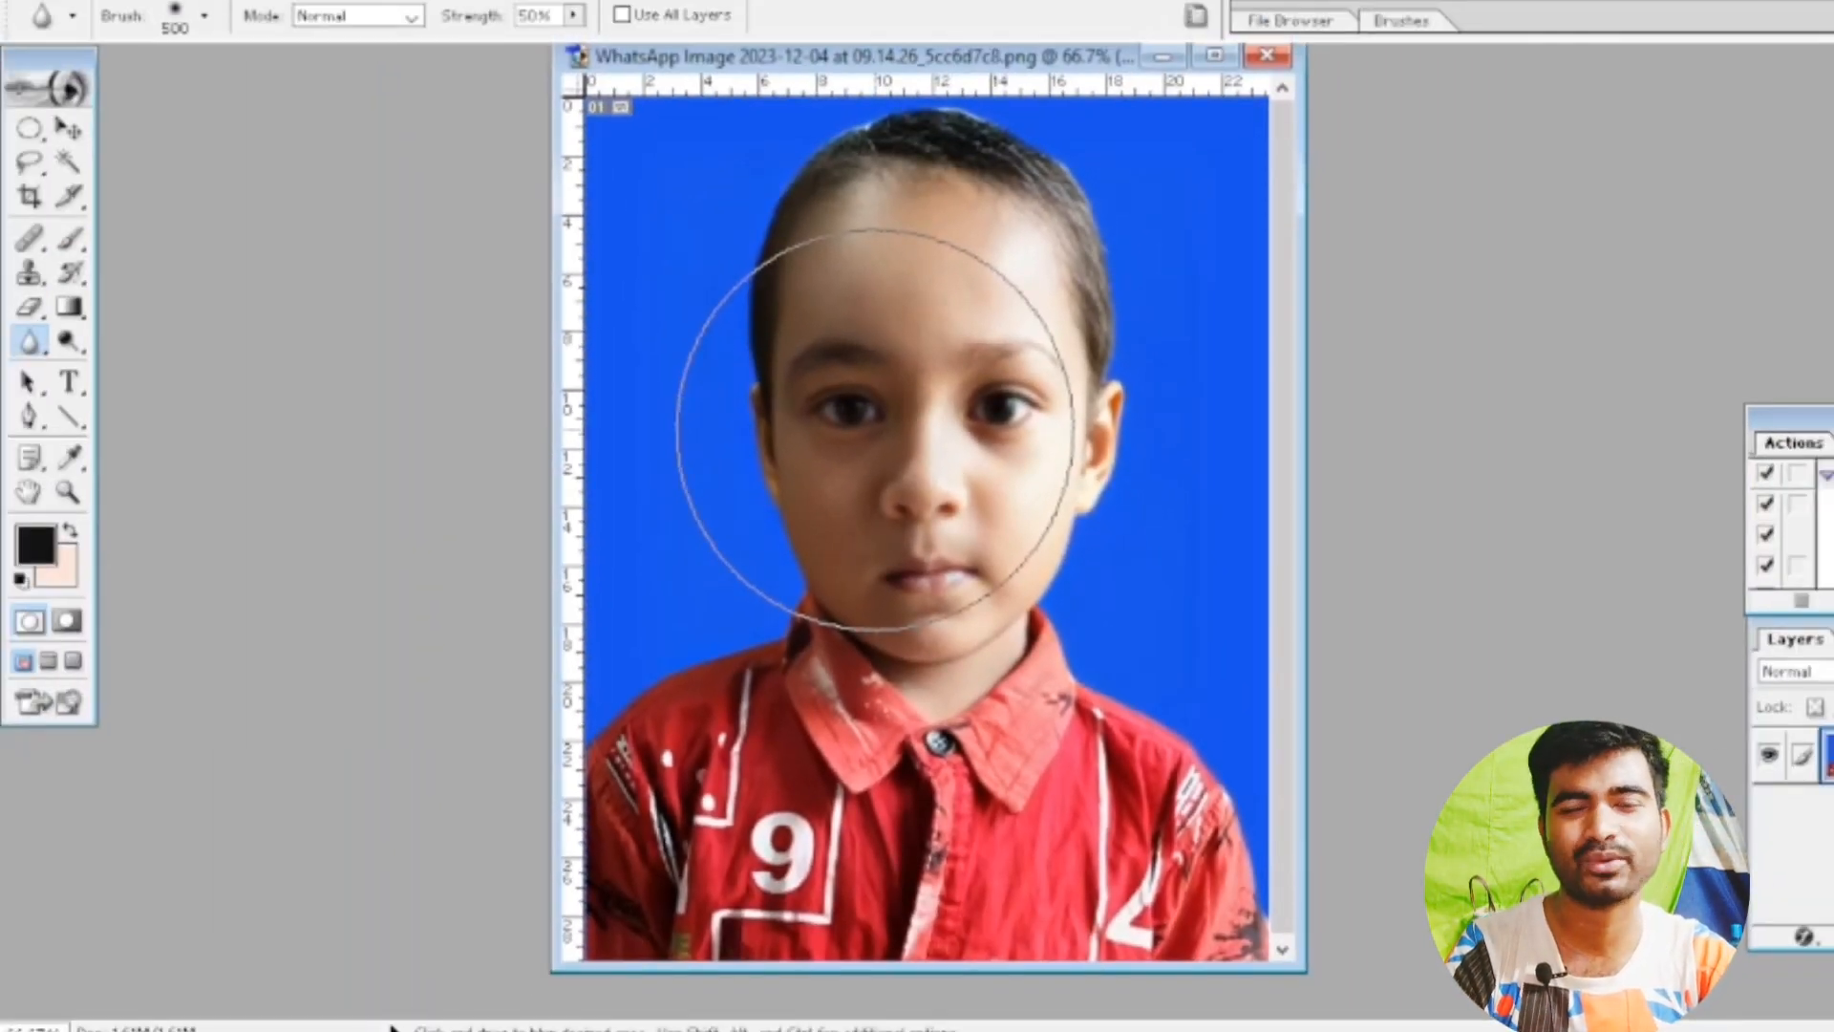
# Undo the blur strokes on the boy's face.
pyautogui.press('ctrl')
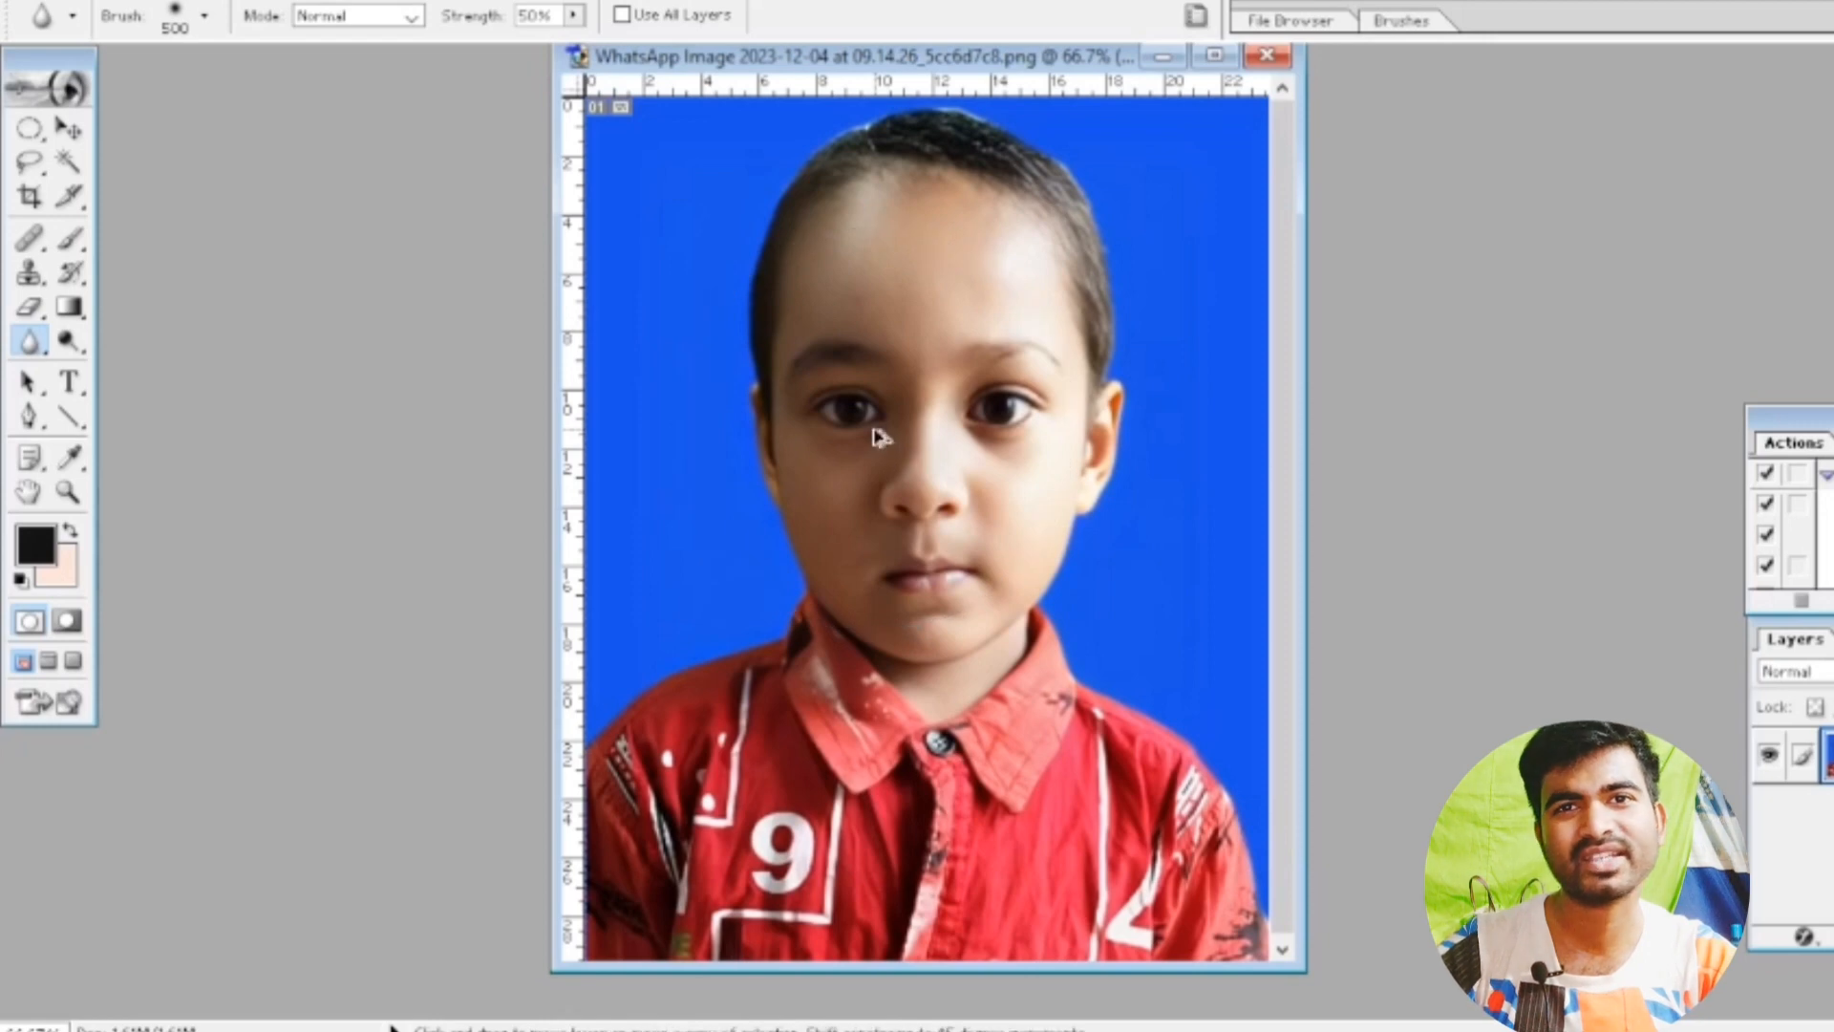
pyautogui.hotkey('ctrl', 'alt', 'z')
pyautogui.hotkey('ctrl', 'alt', 'z')
pyautogui.hotkey('ctrl', 'alt', 'z')
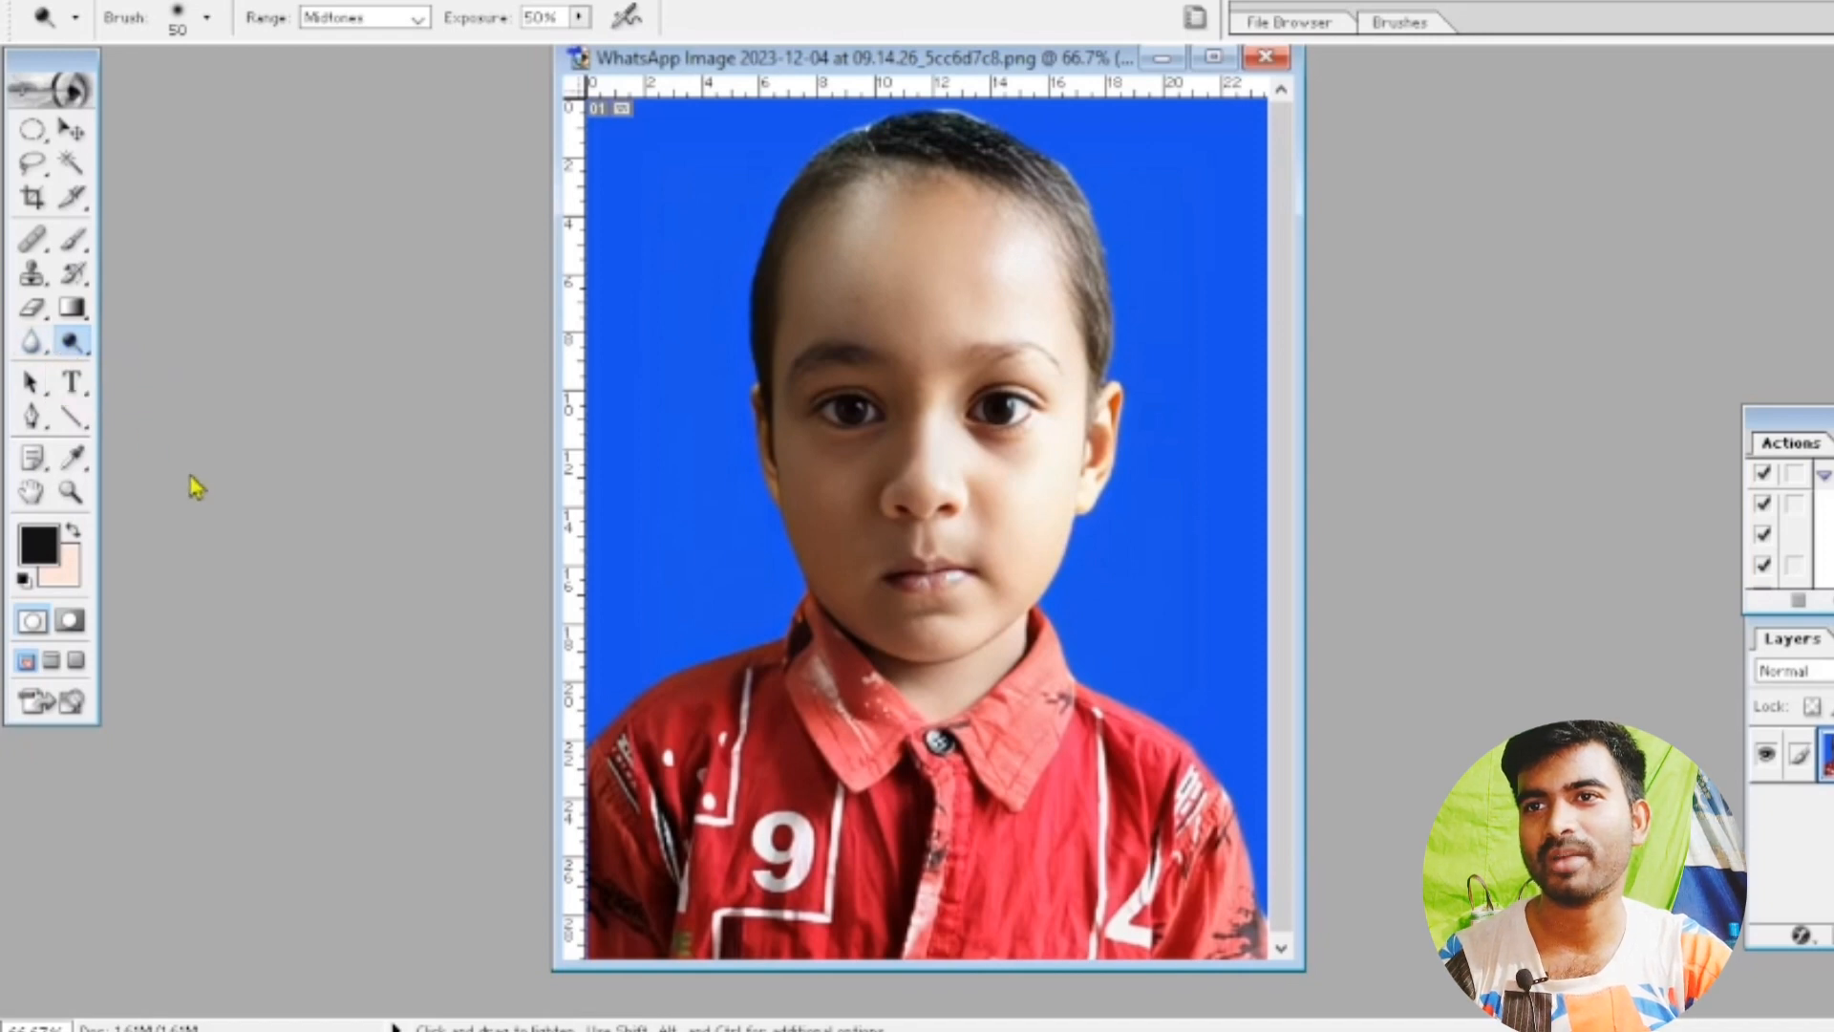
# Switch from the Dodge Tool to the Burn Tool.
pyautogui.click(69, 342)
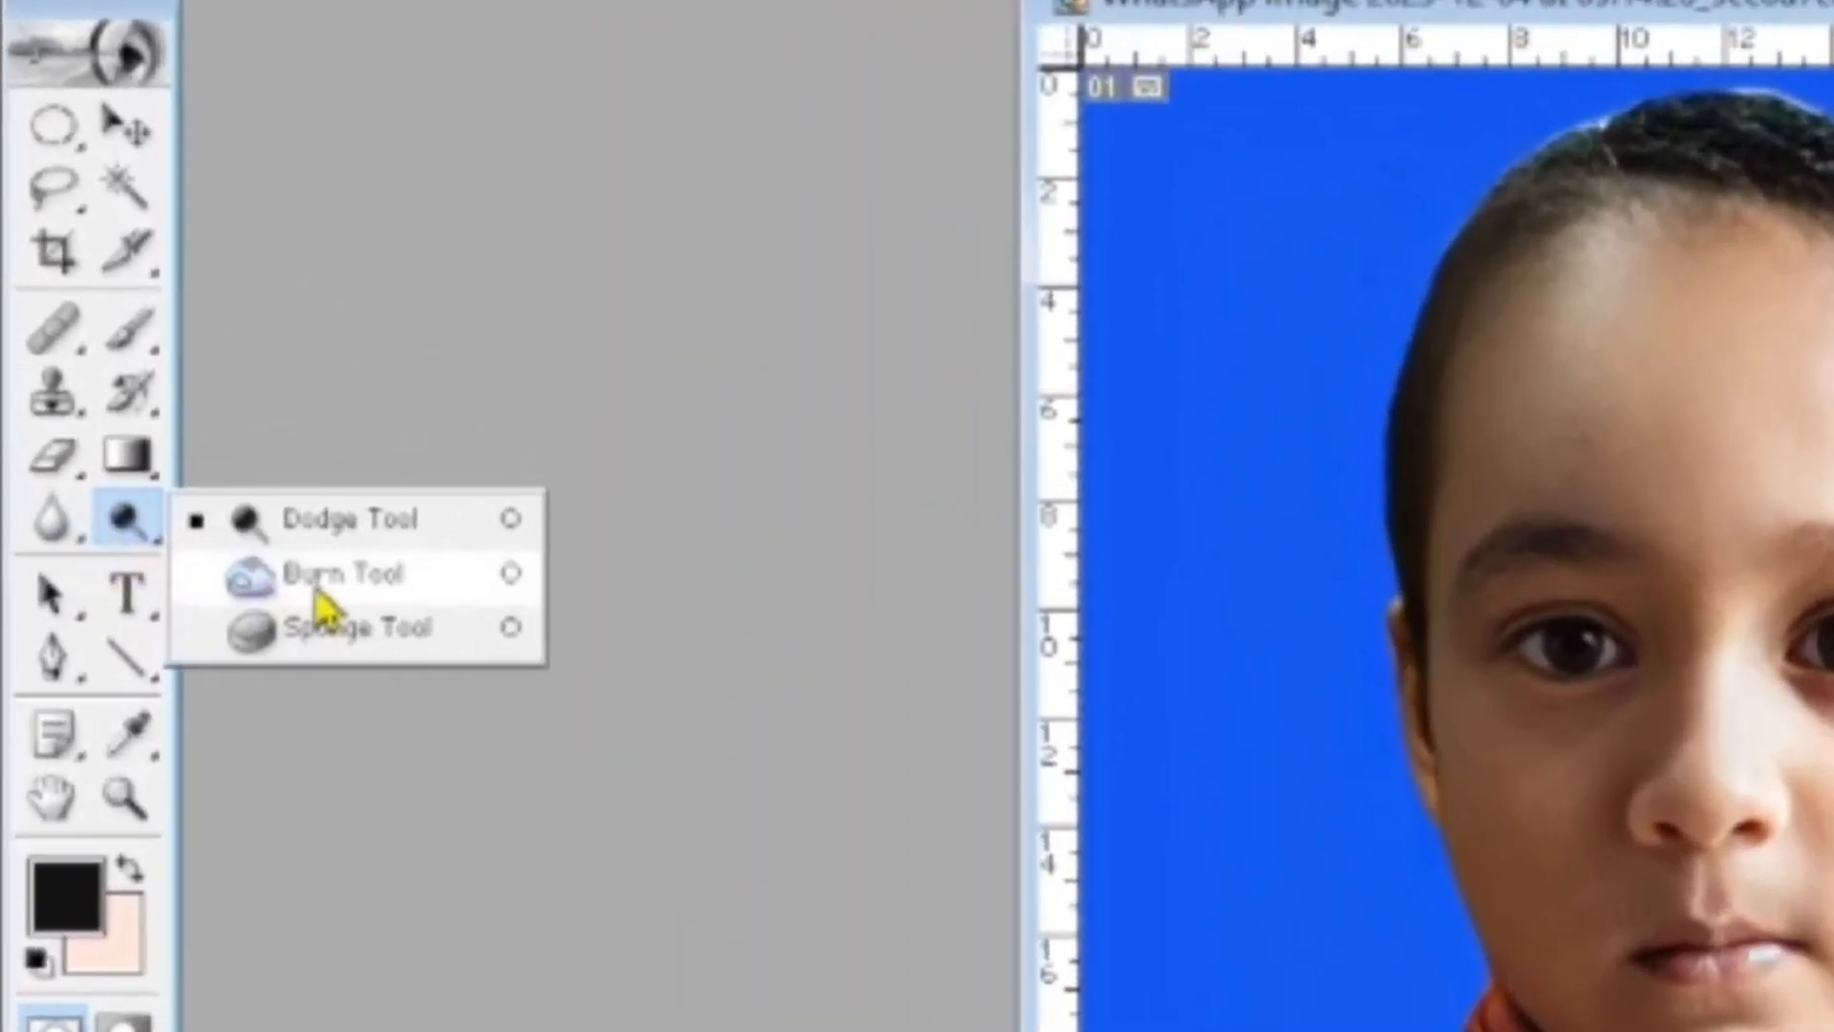
pyautogui.click(172, 372)
pyautogui.moveTo(134, 544)
pyautogui.mouseDown()
pyautogui.moveTo(299, 655)
pyautogui.moveTo(131, 525)
pyautogui.moveTo(287, 525)
pyautogui.mouseUp()
pyautogui.moveTo(135, 528)
pyautogui.mouseDown()
pyautogui.moveTo(136, 553)
pyautogui.moveTo(127, 532)
pyautogui.moveTo(320, 497)
pyautogui.moveTo(327, 605)
pyautogui.moveTo(225, 585)
pyautogui.moveTo(142, 540)
pyautogui.moveTo(339, 626)
pyautogui.moveTo(339, 578)
pyautogui.mouseUp()
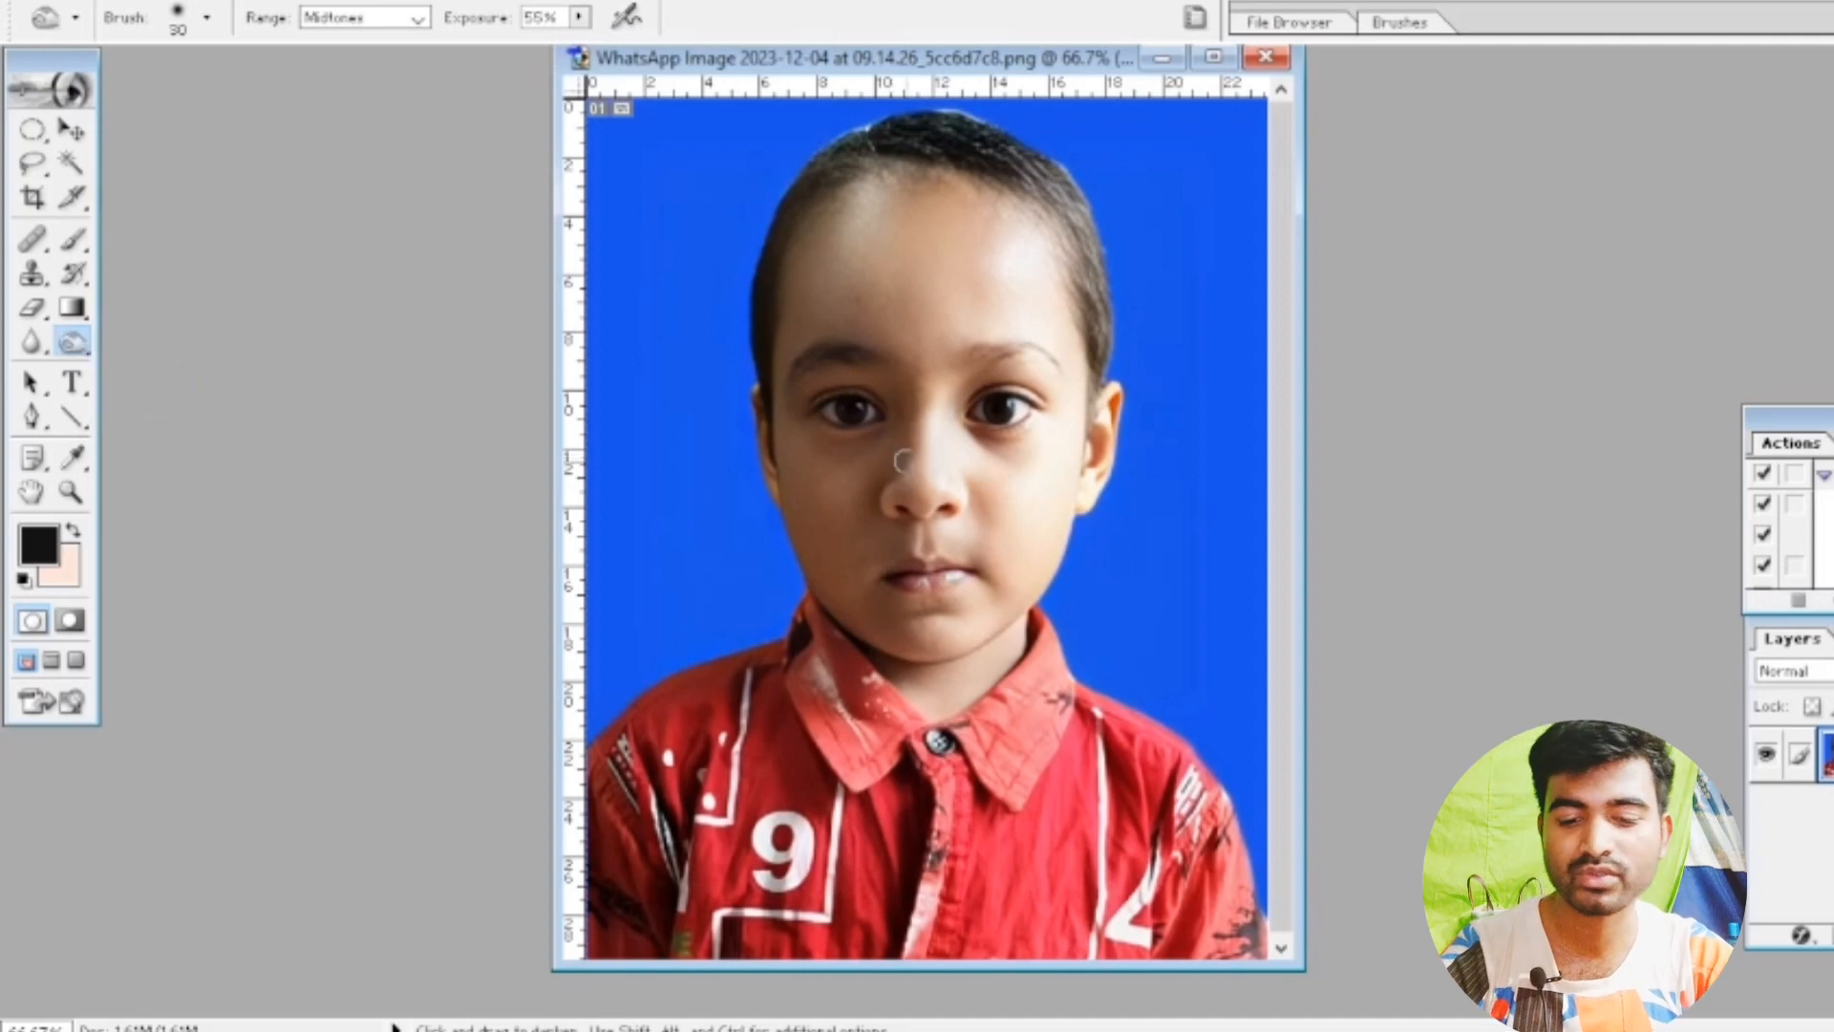
# Set the burn brush size to 70 and darken the boy's eyebrow on the shadowed side of the face.
pyautogui.press(']')
pyautogui.press(']')
pyautogui.press(']')
pyautogui.press(']')
pyautogui.press(']')
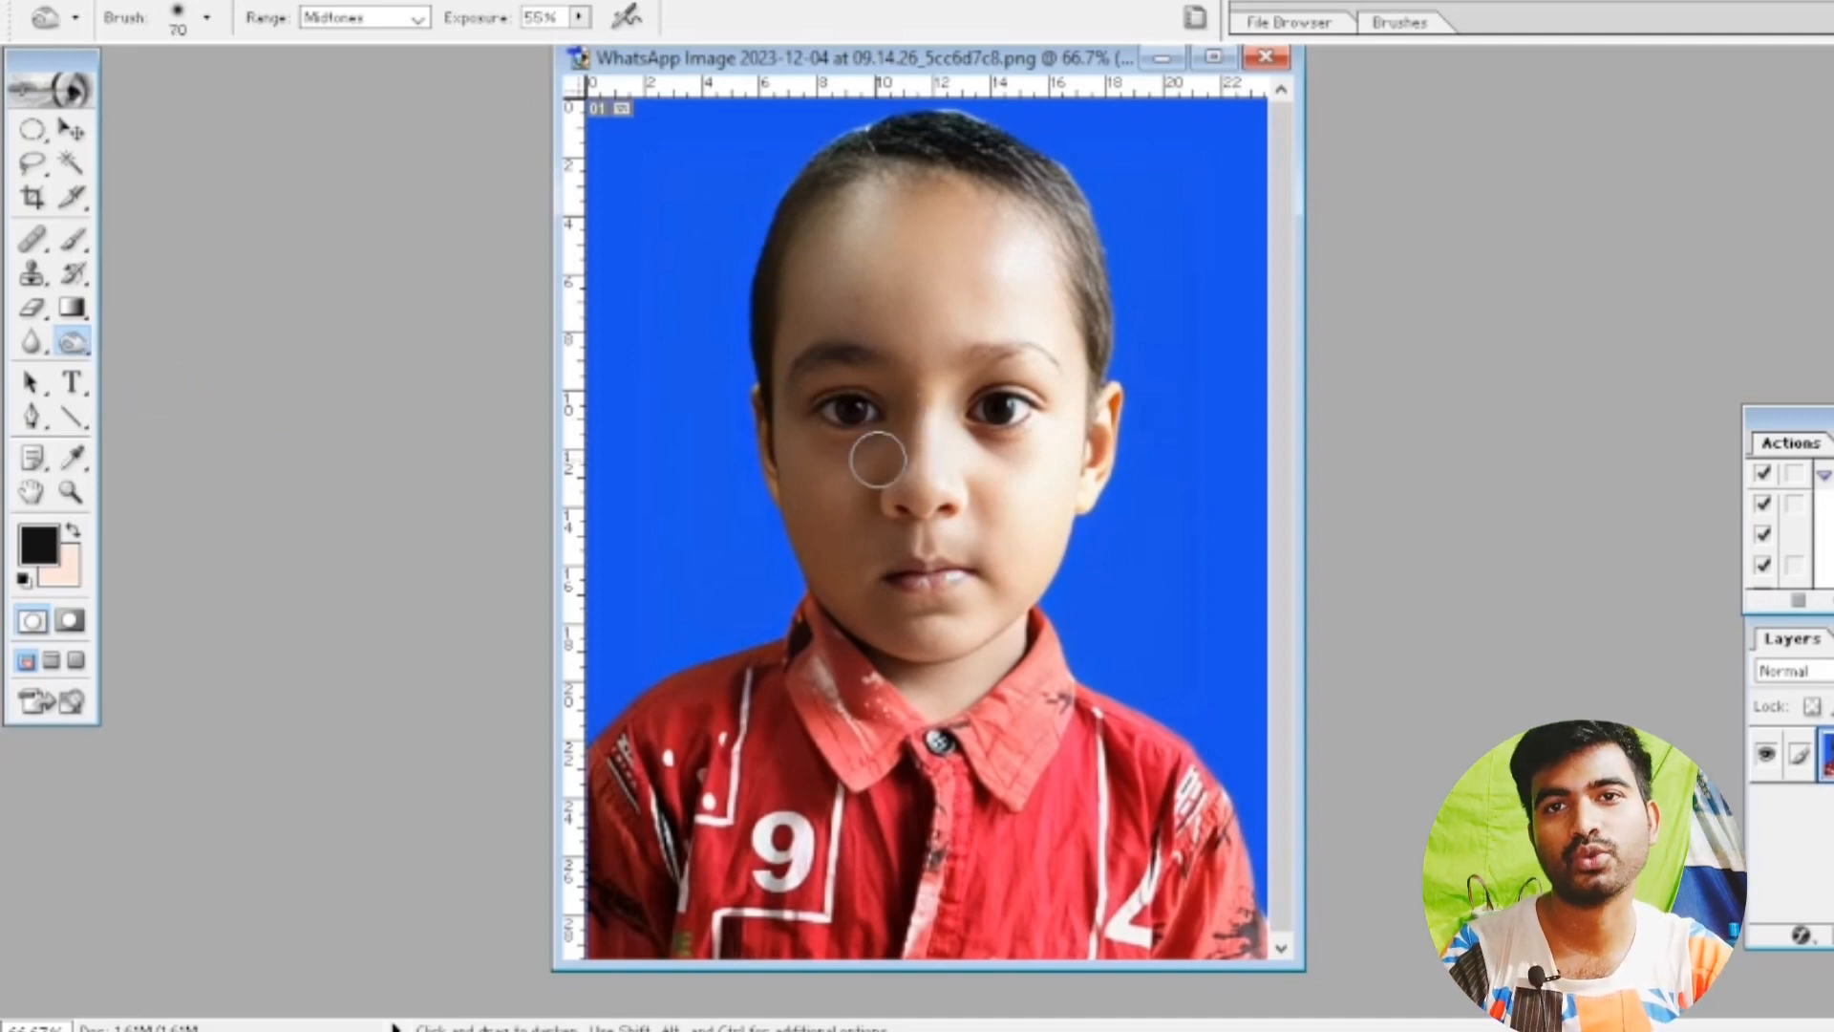
pyautogui.press('[')
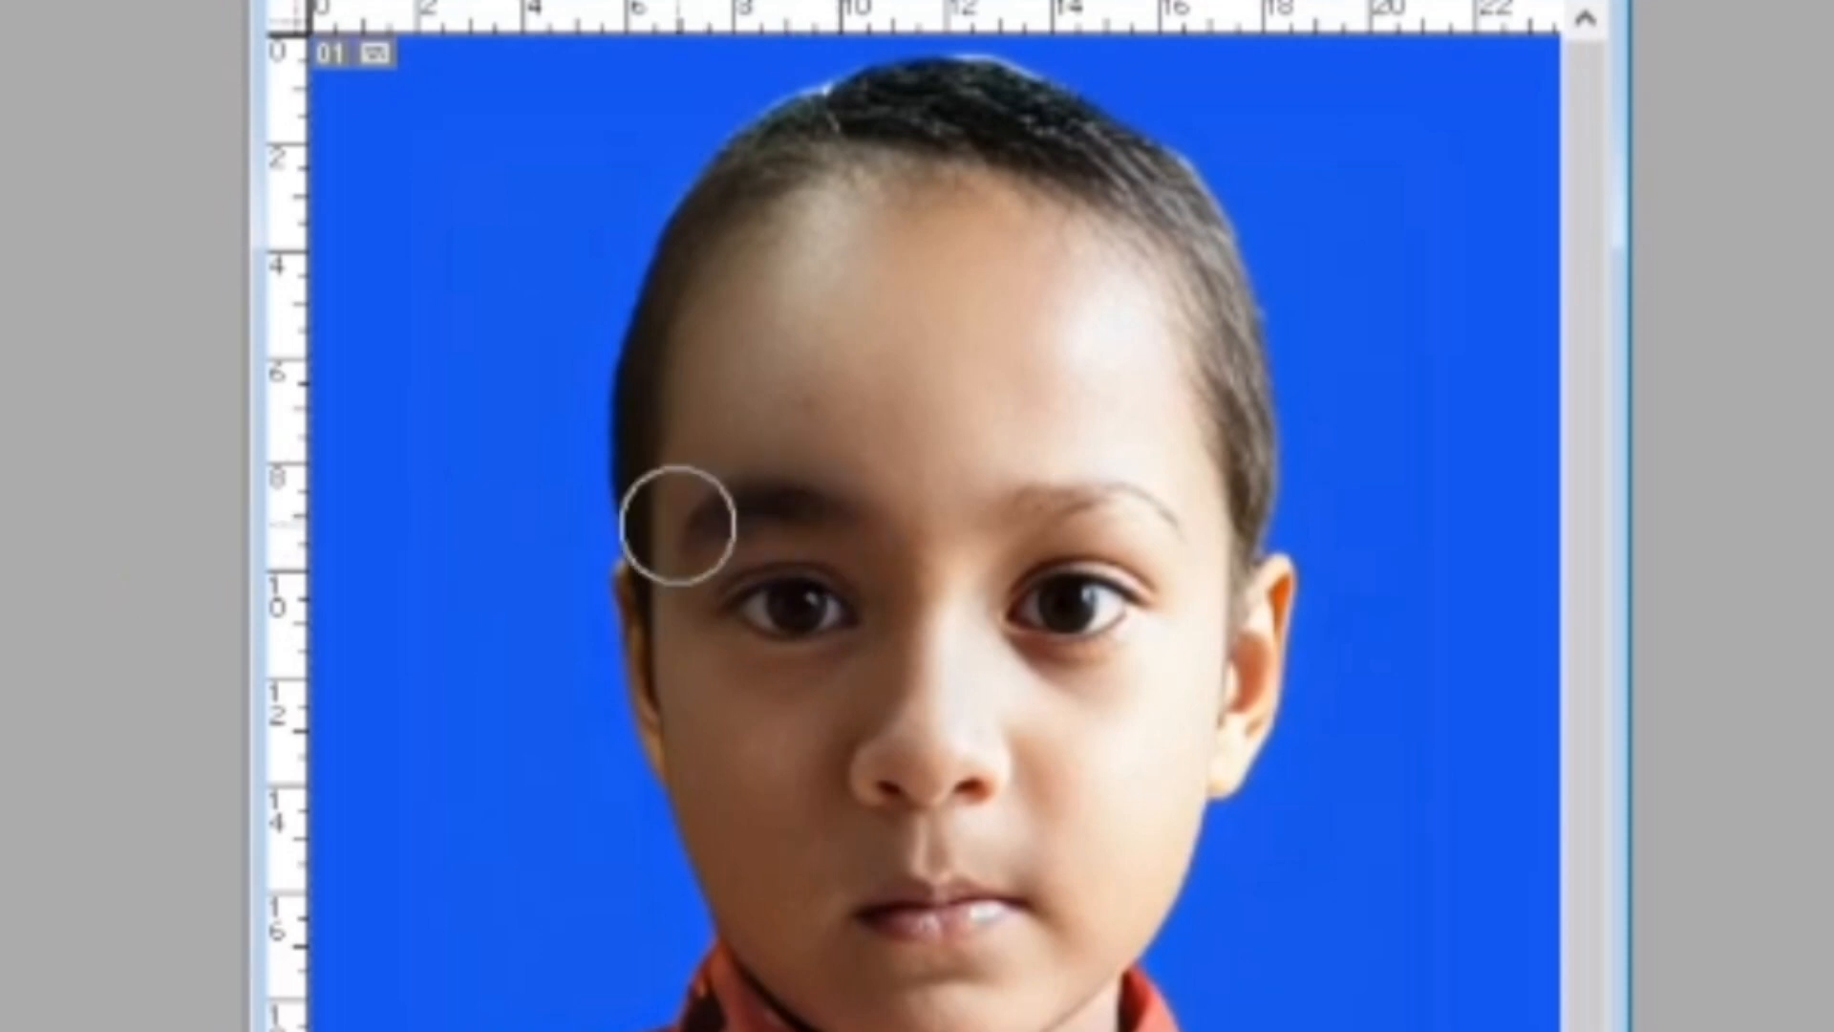
pyautogui.press('[')
pyautogui.press('[')
pyautogui.press('[')
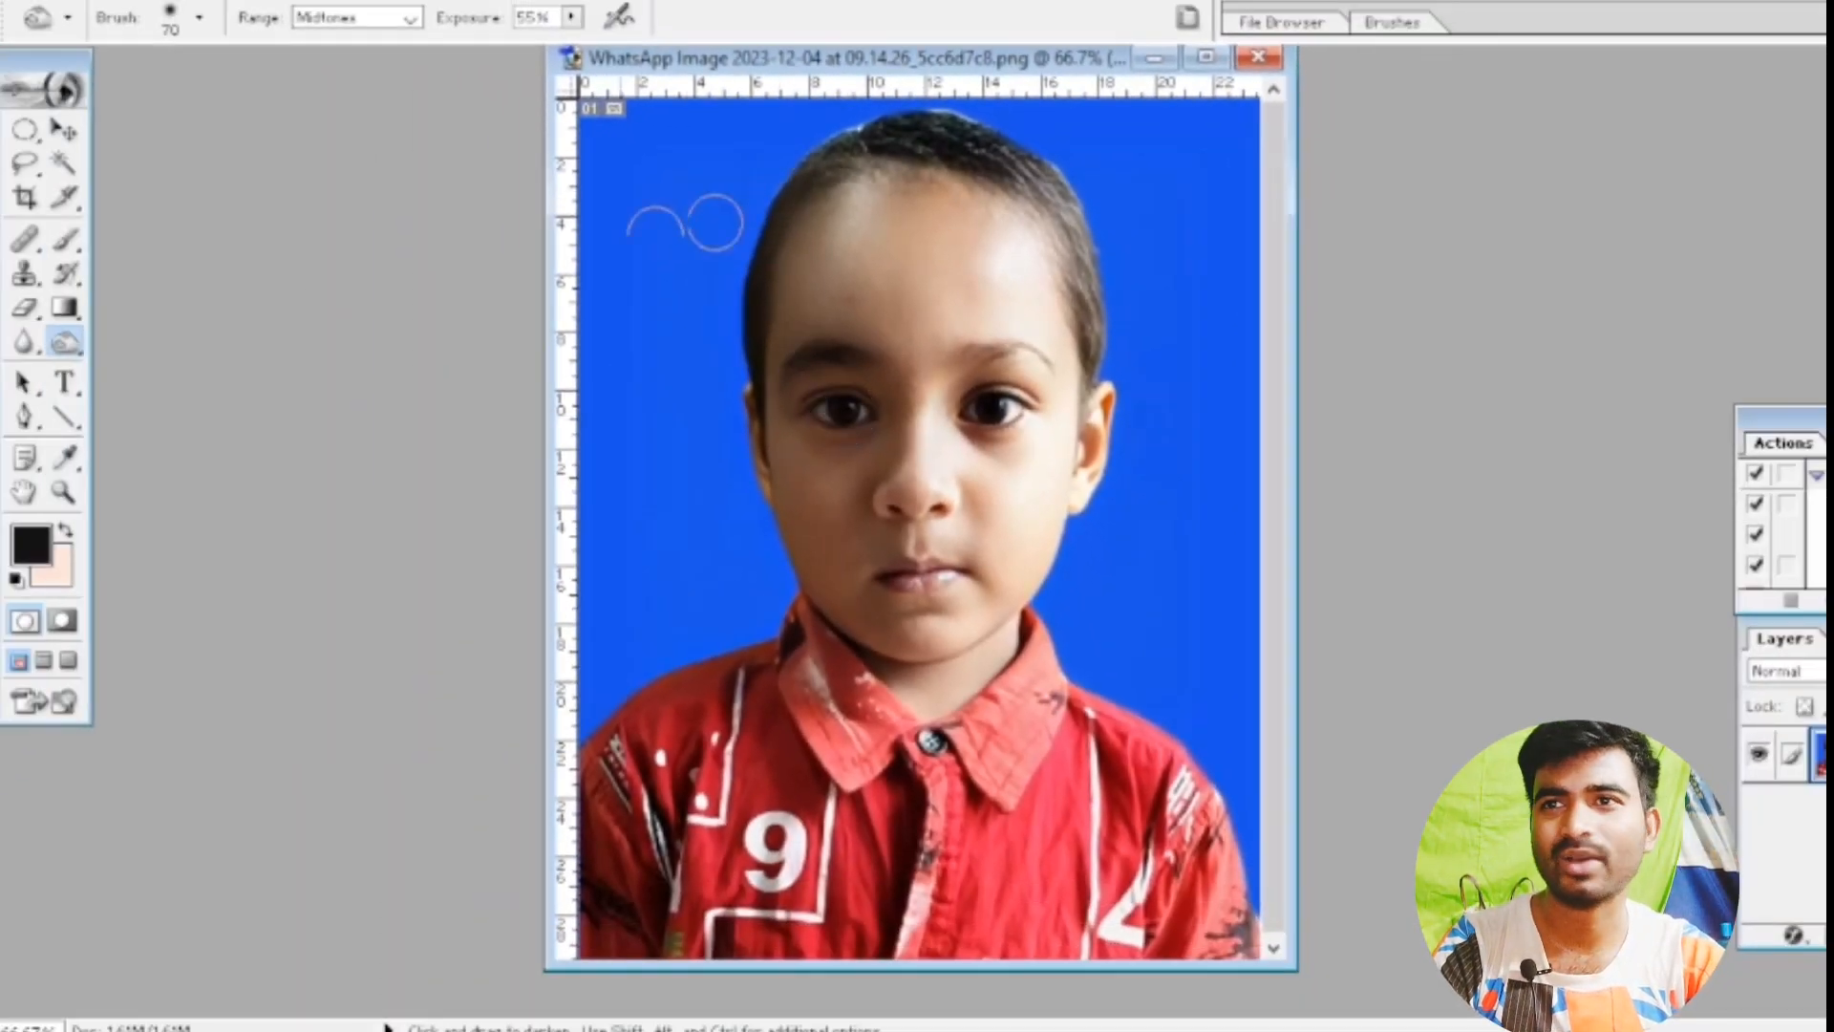
# Enlarge the burn brush to 90 and darken the boy's hair around the head, finishing on the Move tool.
pyautogui.moveTo(62, 350); pyautogui.dragTo(138, 377)
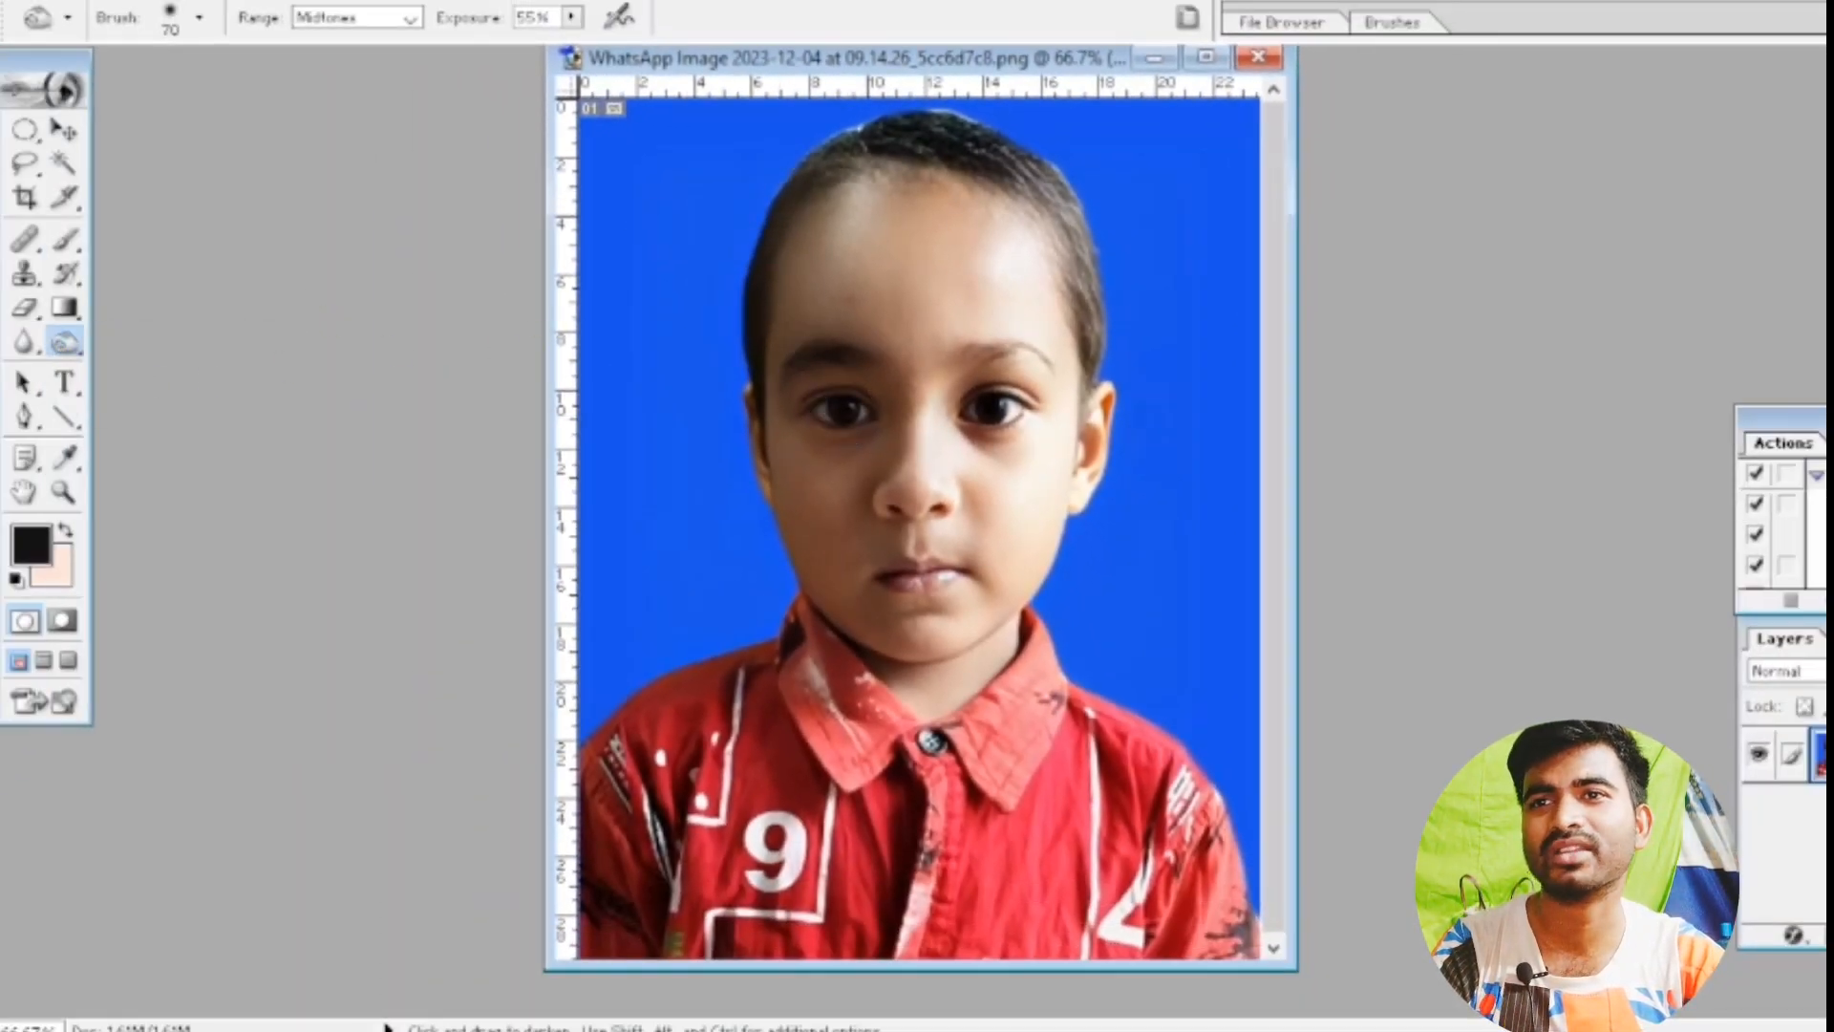
pyautogui.press(']')
pyautogui.press(']')
pyautogui.moveTo(823, 179)
pyautogui.mouseDown()
pyautogui.moveTo(969, 145)
pyautogui.moveTo(1075, 329)
pyautogui.moveTo(1013, 157)
pyautogui.moveTo(878, 170)
pyautogui.moveTo(799, 219)
pyautogui.moveTo(1011, 126)
pyautogui.moveTo(1096, 318)
pyautogui.moveTo(1082, 246)
pyautogui.moveTo(999, 129)
pyautogui.moveTo(881, 128)
pyautogui.mouseUp()
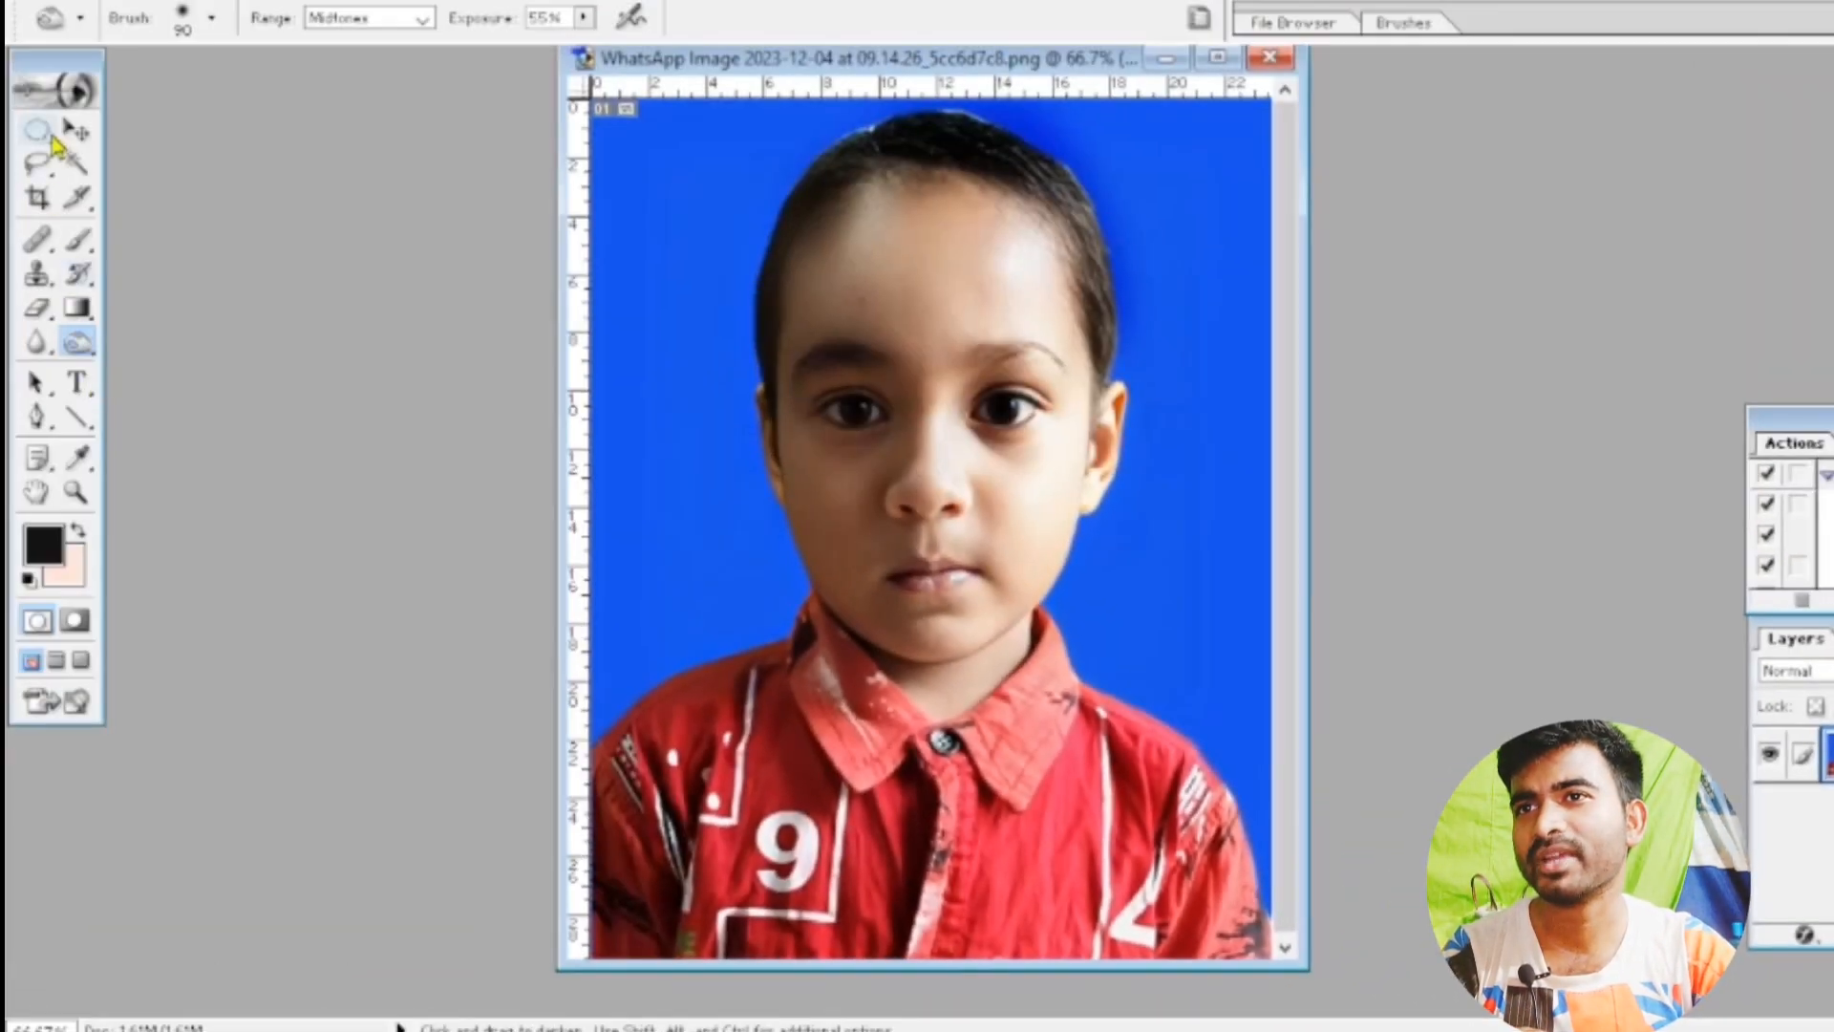
pyautogui.click(76, 131)
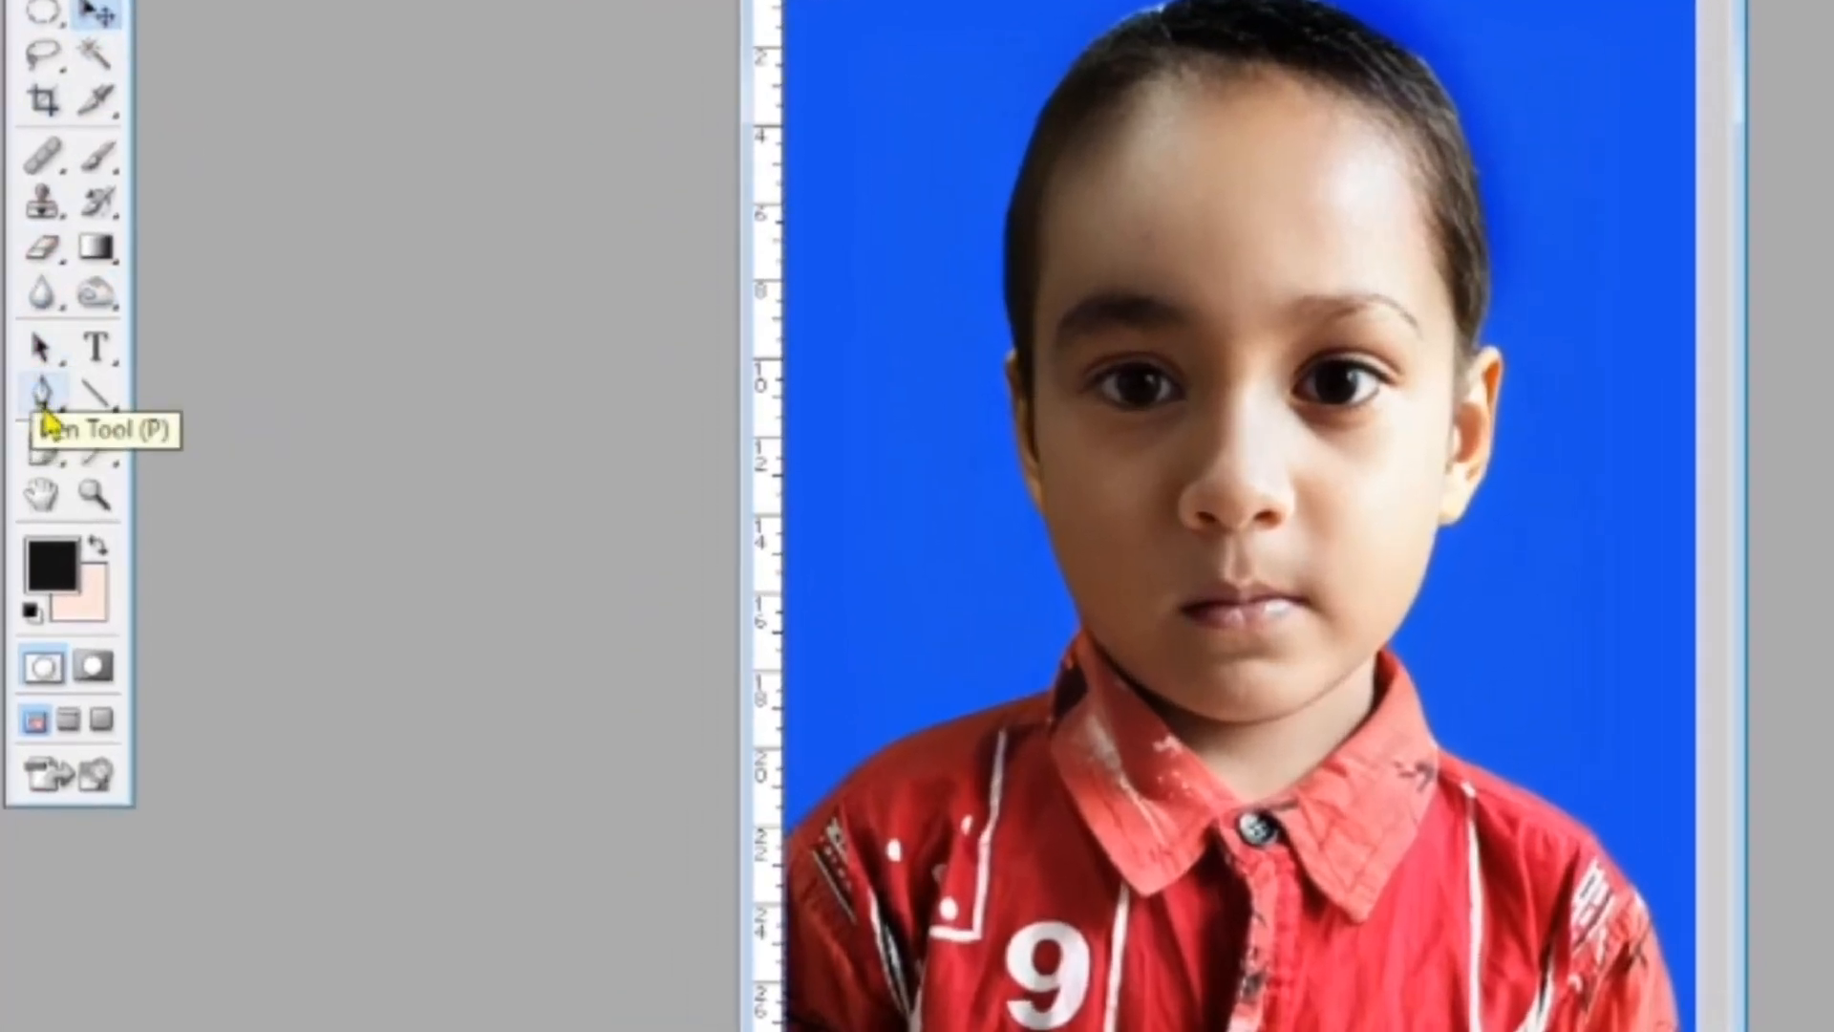
# Choose the Pen Tool and maximize the image window for tracing the boy's outline.
pyautogui.click(41, 391)
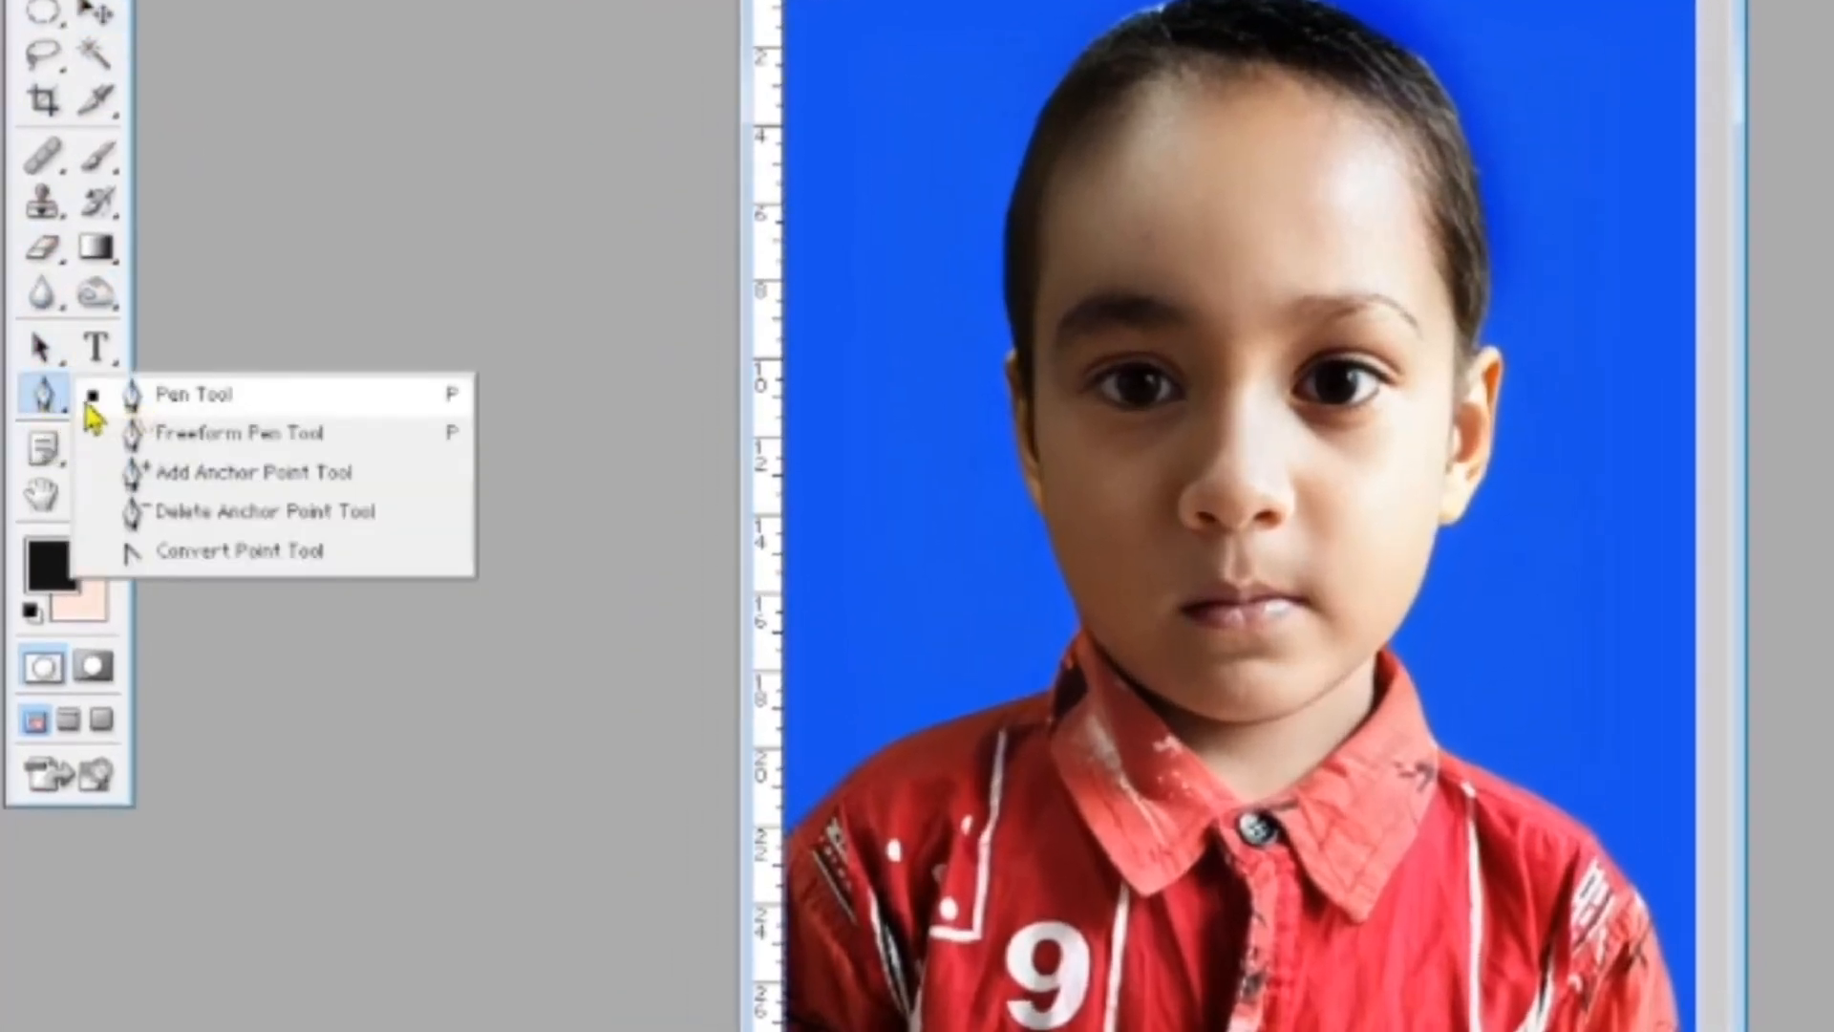
pyautogui.click(181, 396)
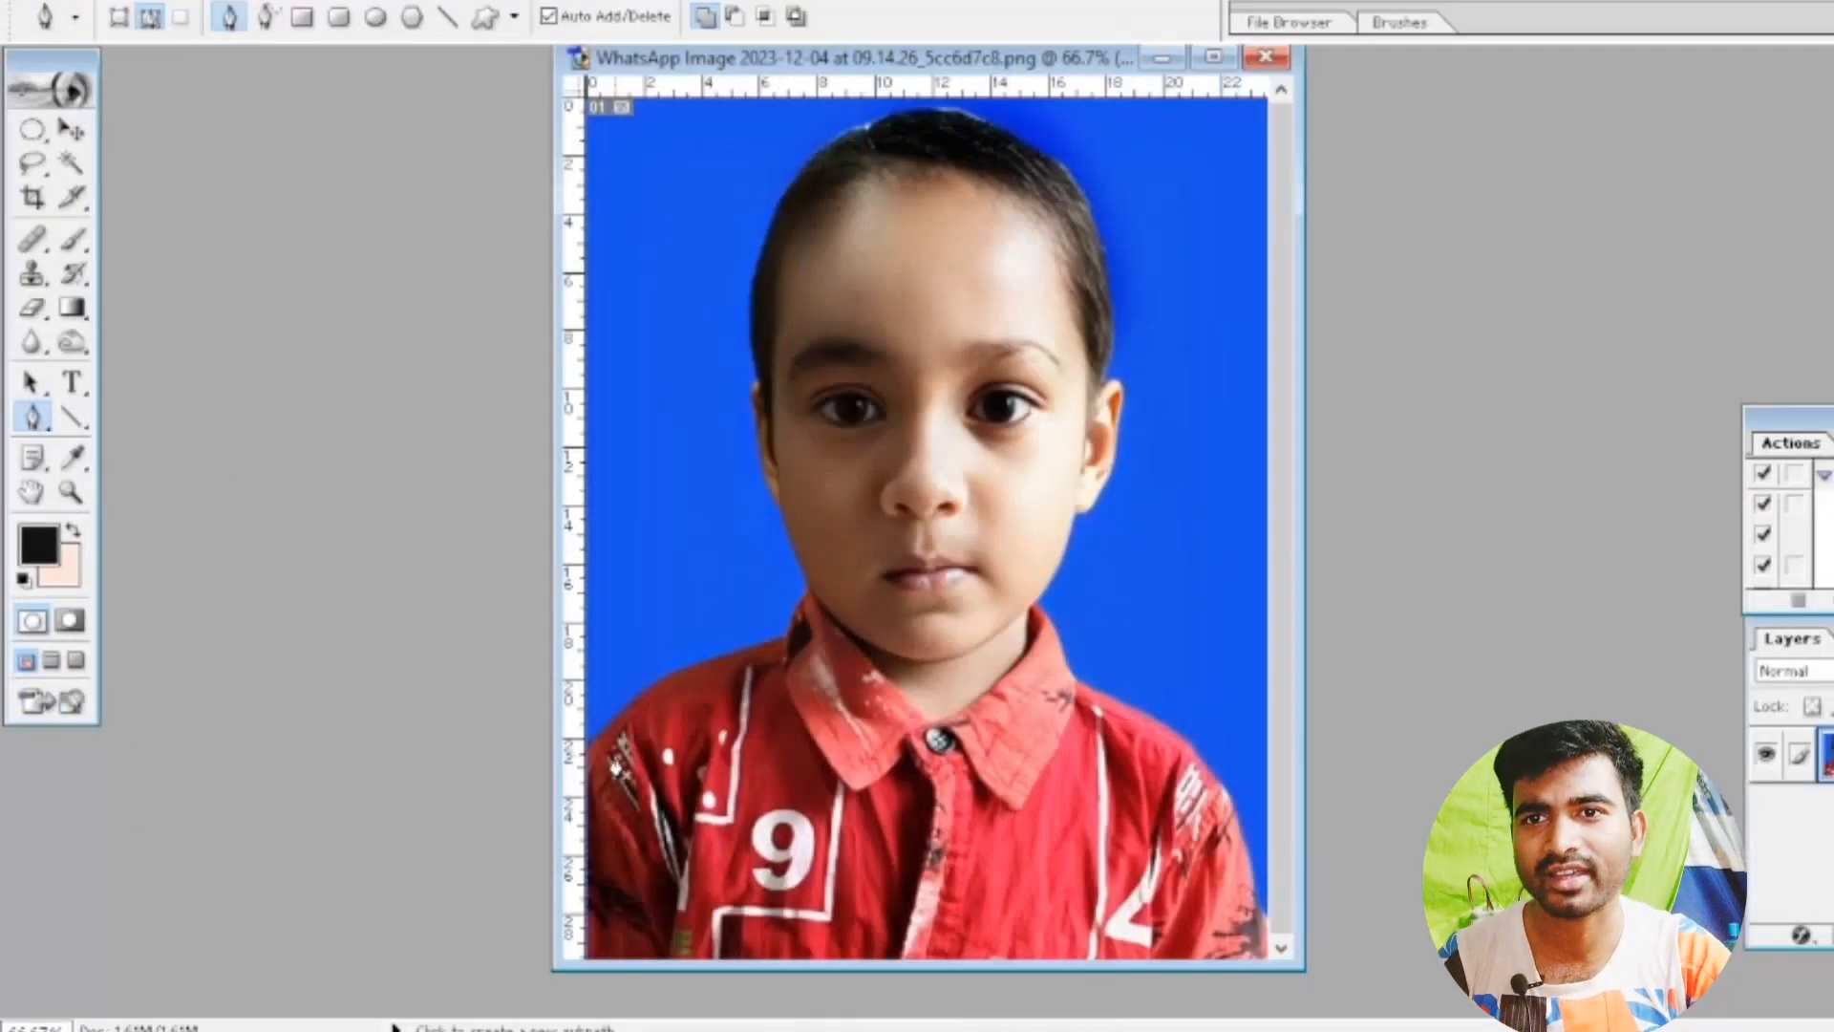
pyautogui.click(1218, 59)
pyautogui.scroll(3, 705, 621)
pyautogui.scroll(-3, 755, 849)
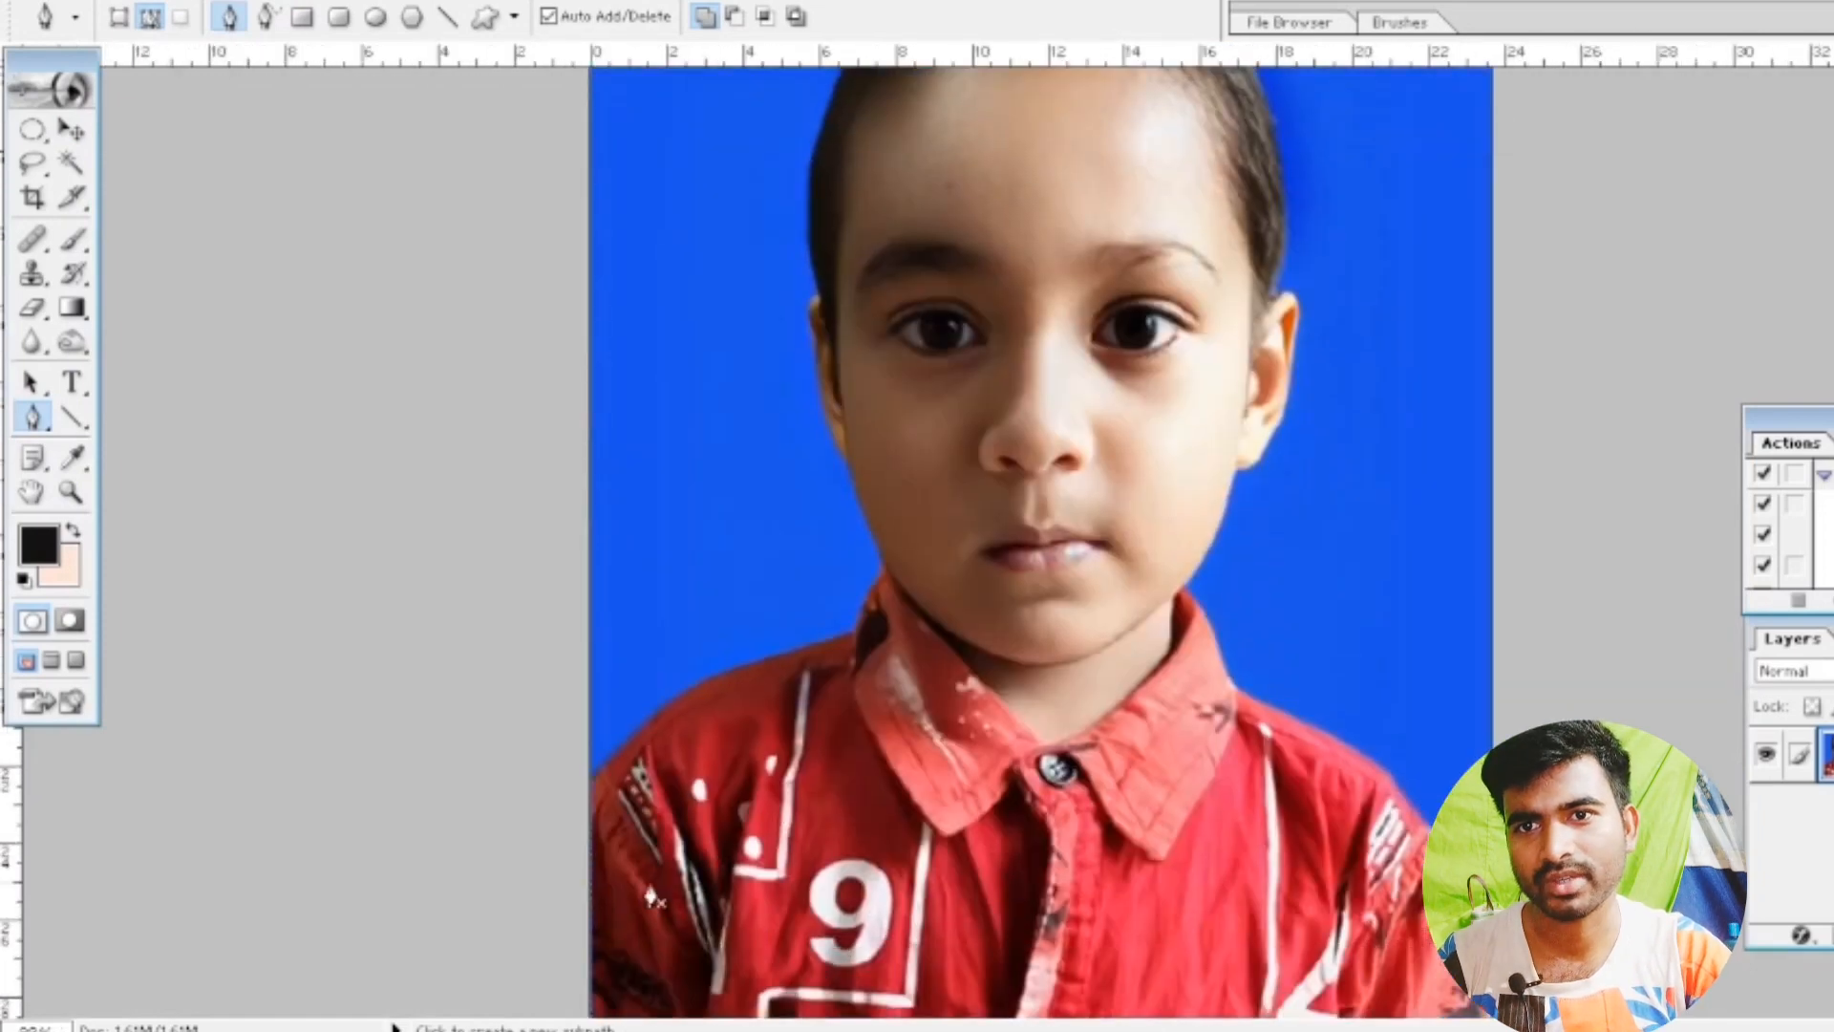
# Trace a pen path along the shirt's shoulder from the photo's left edge up to the collar.
pyautogui.click(597, 783)
pyautogui.click(645, 727)
pyautogui.click(690, 687)
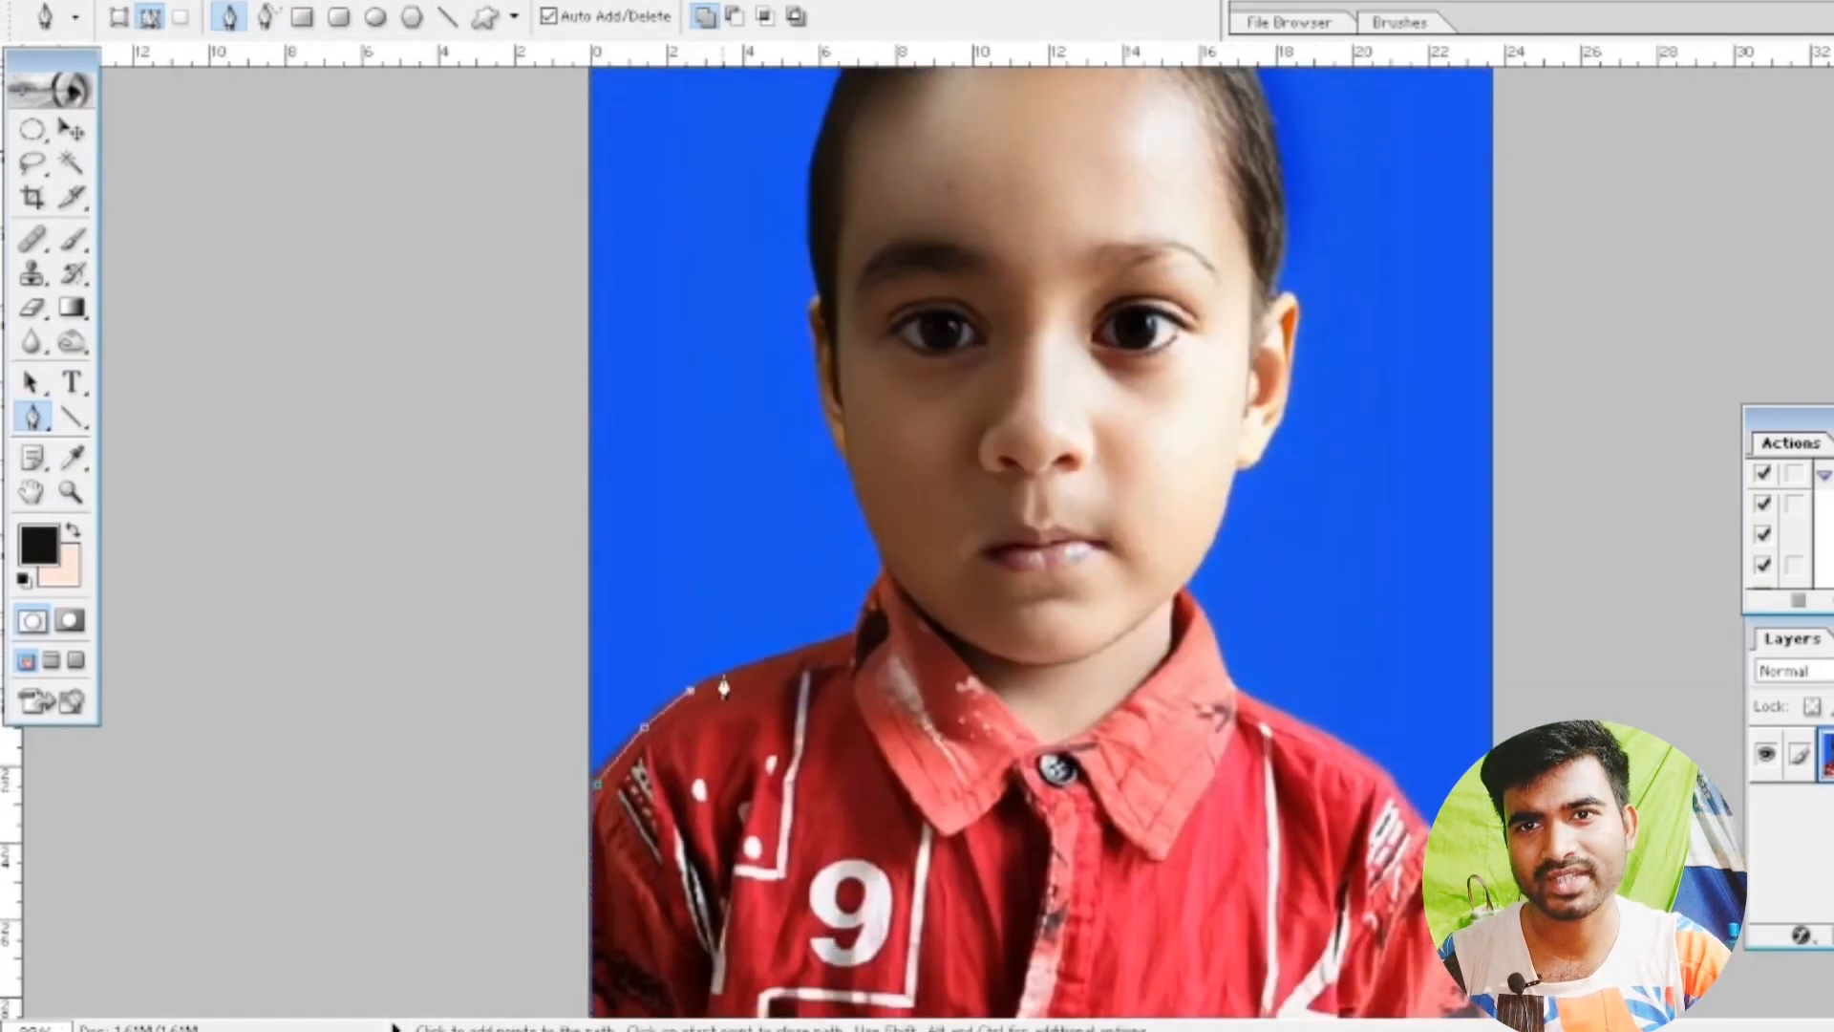
pyautogui.click(730, 675)
pyautogui.click(777, 657)
pyautogui.click(818, 648)
pyautogui.click(846, 640)
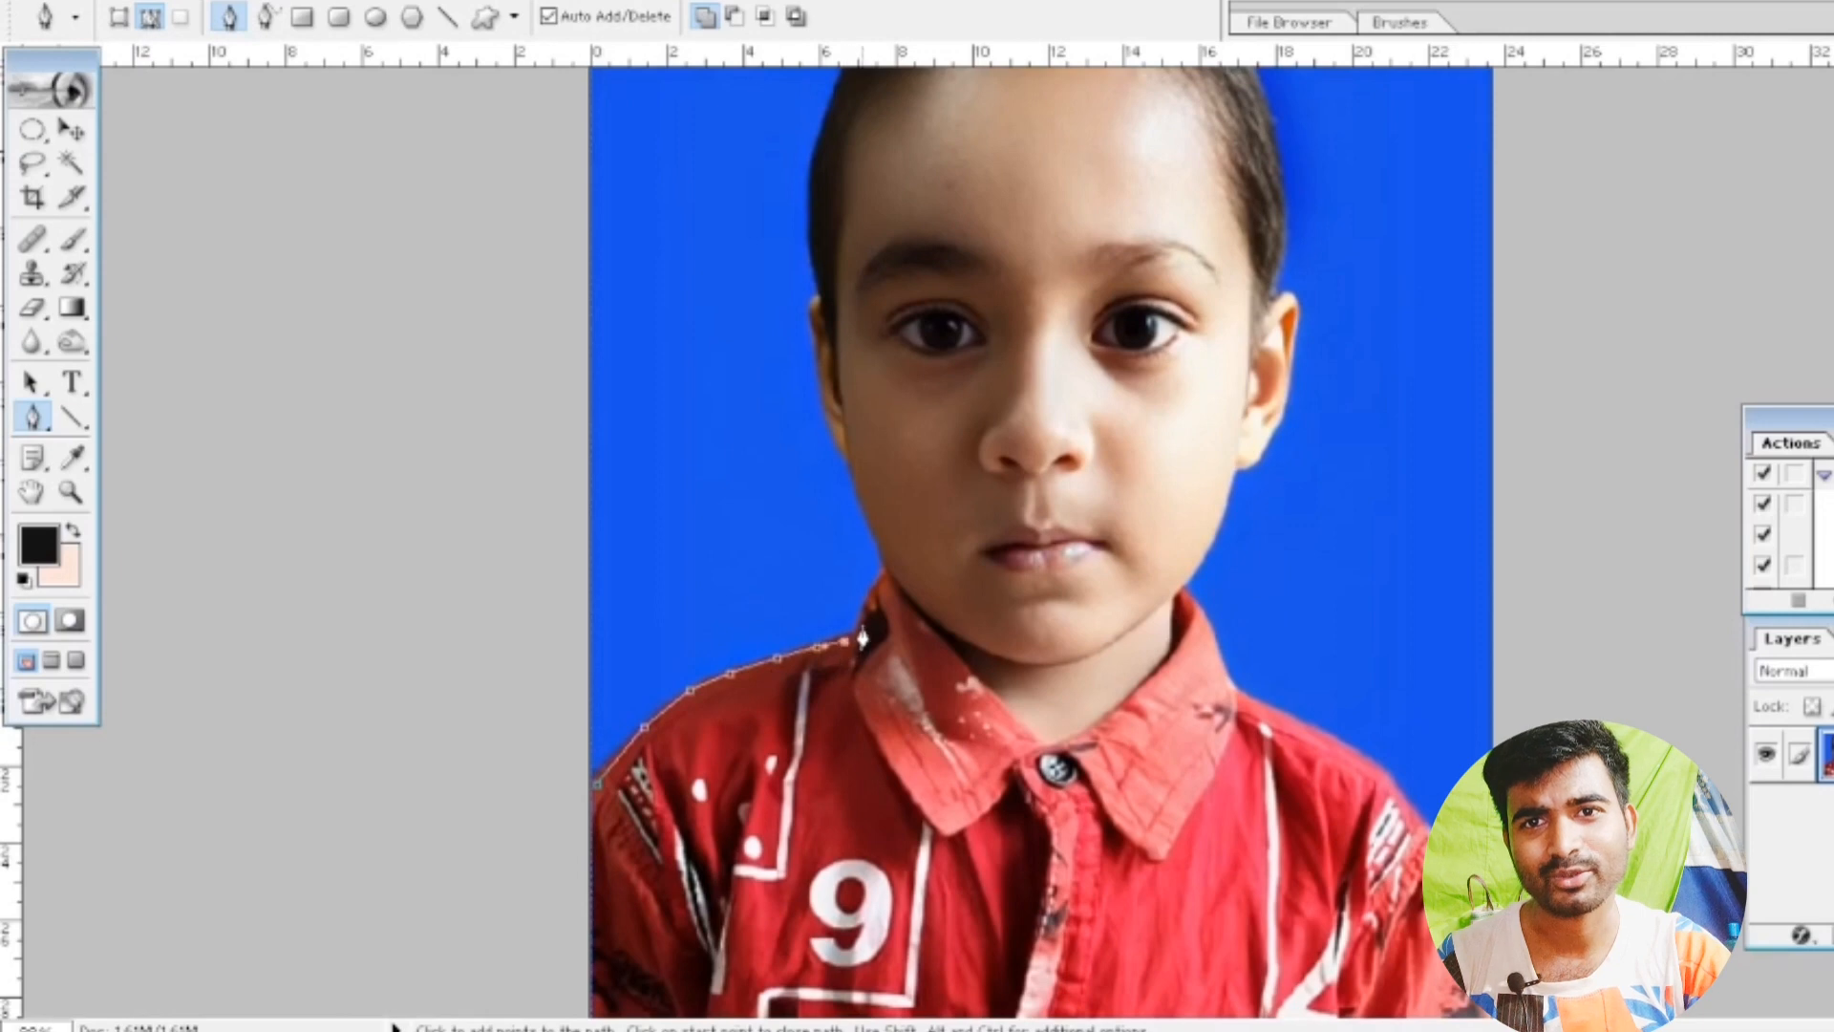
# Extend the pen path up the collar edge and along the jaw to the cheek just below the ear.
pyautogui.click(862, 621)
pyautogui.click(877, 600)
pyautogui.click(887, 570)
pyautogui.click(871, 538)
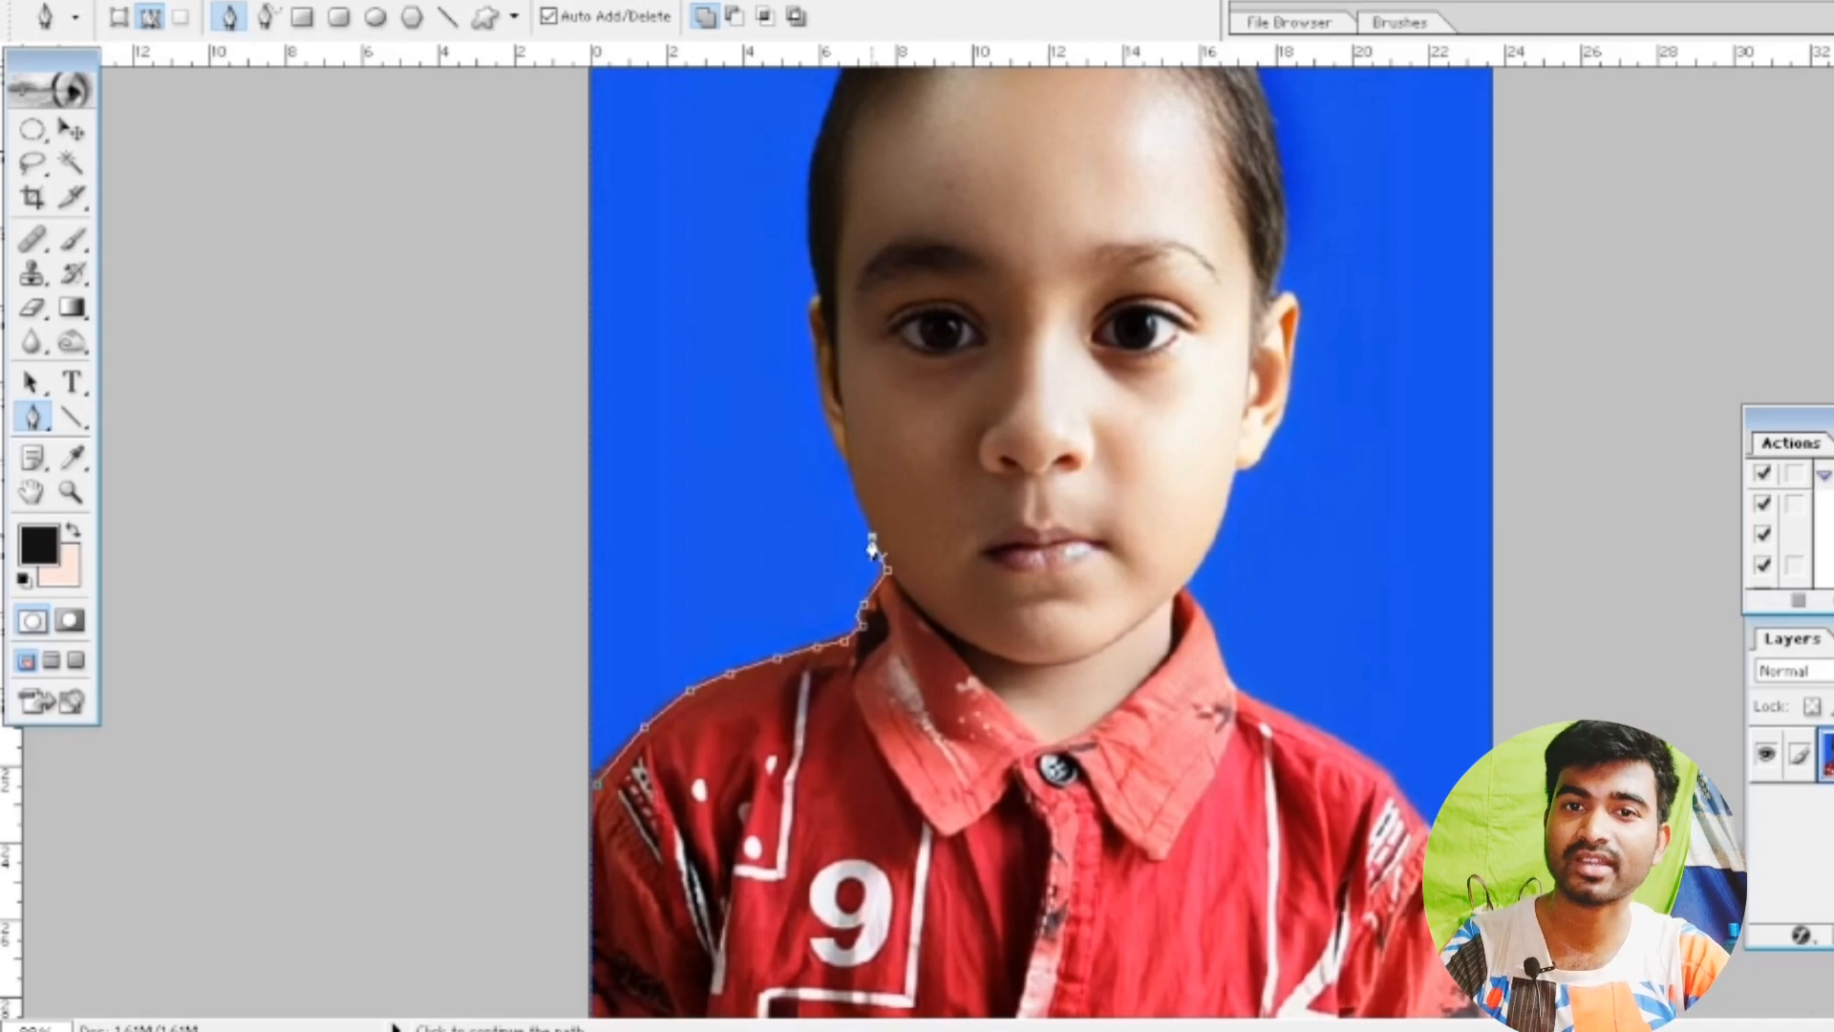
pyautogui.scroll(2, 871, 547)
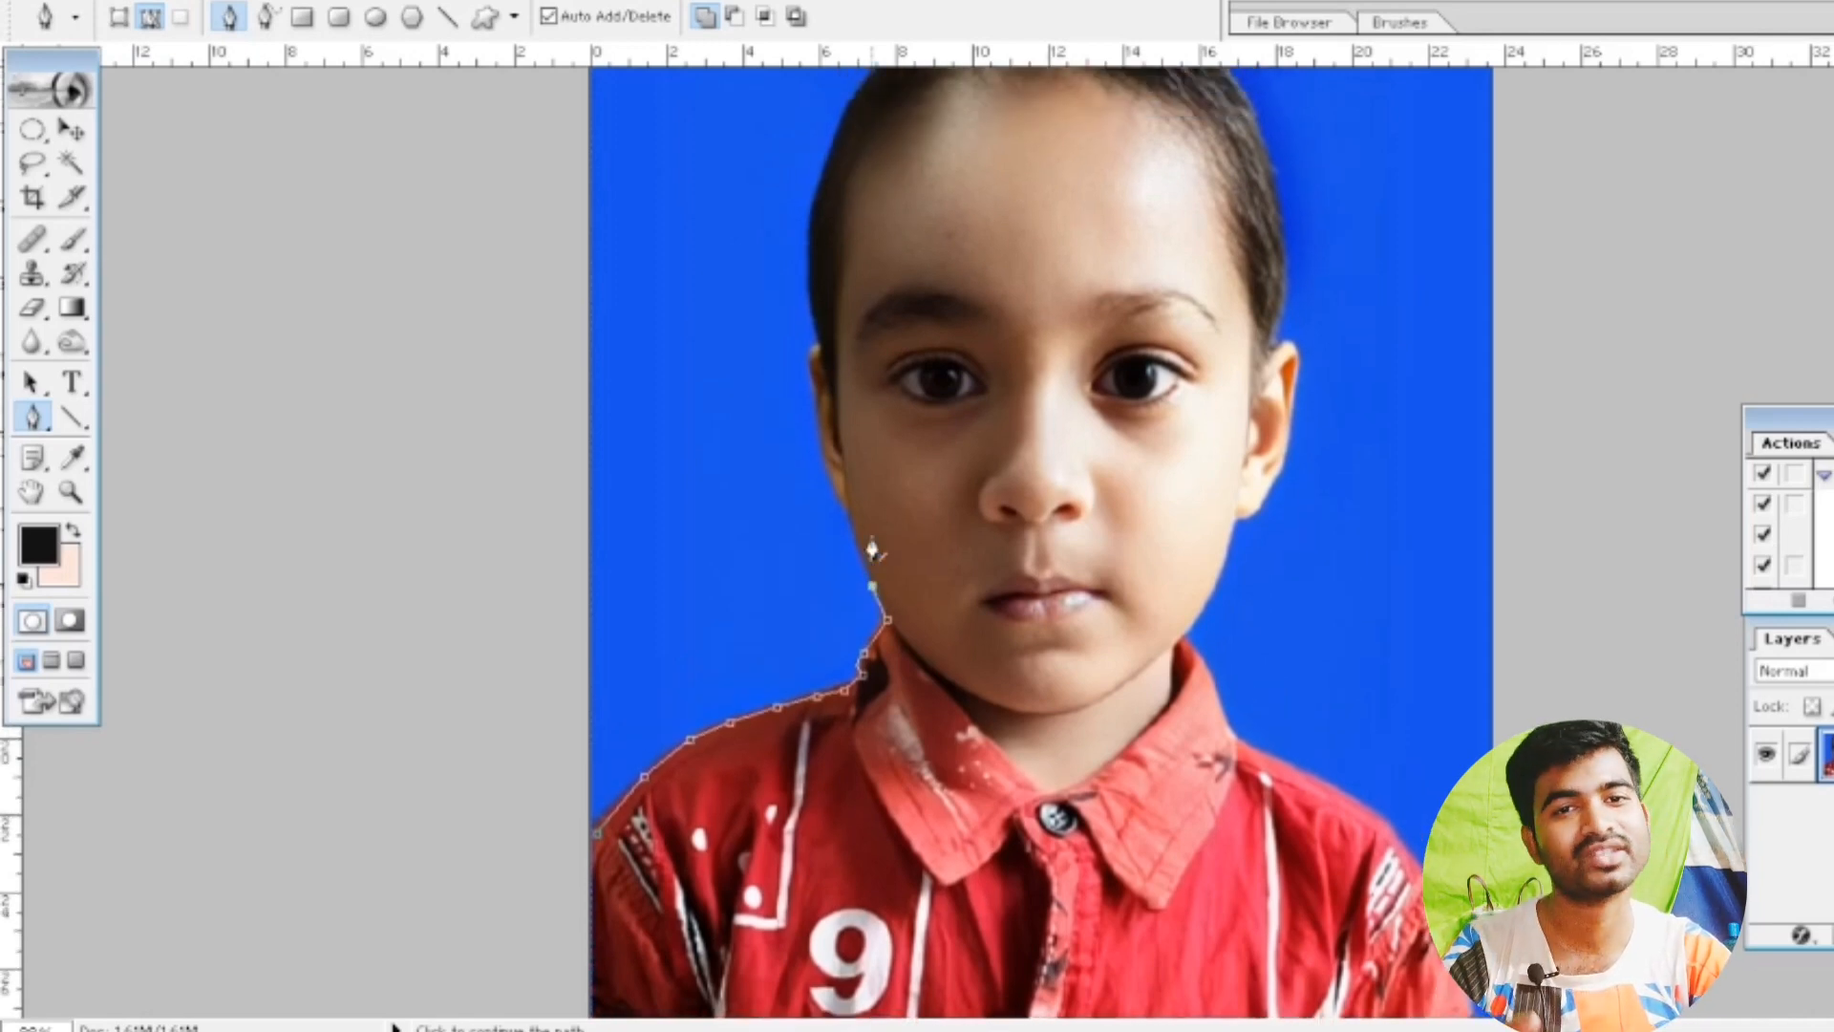
pyautogui.scroll(1, 871, 548)
pyautogui.hotkey('ctrl', '-')
pyautogui.hotkey('ctrl', '-')
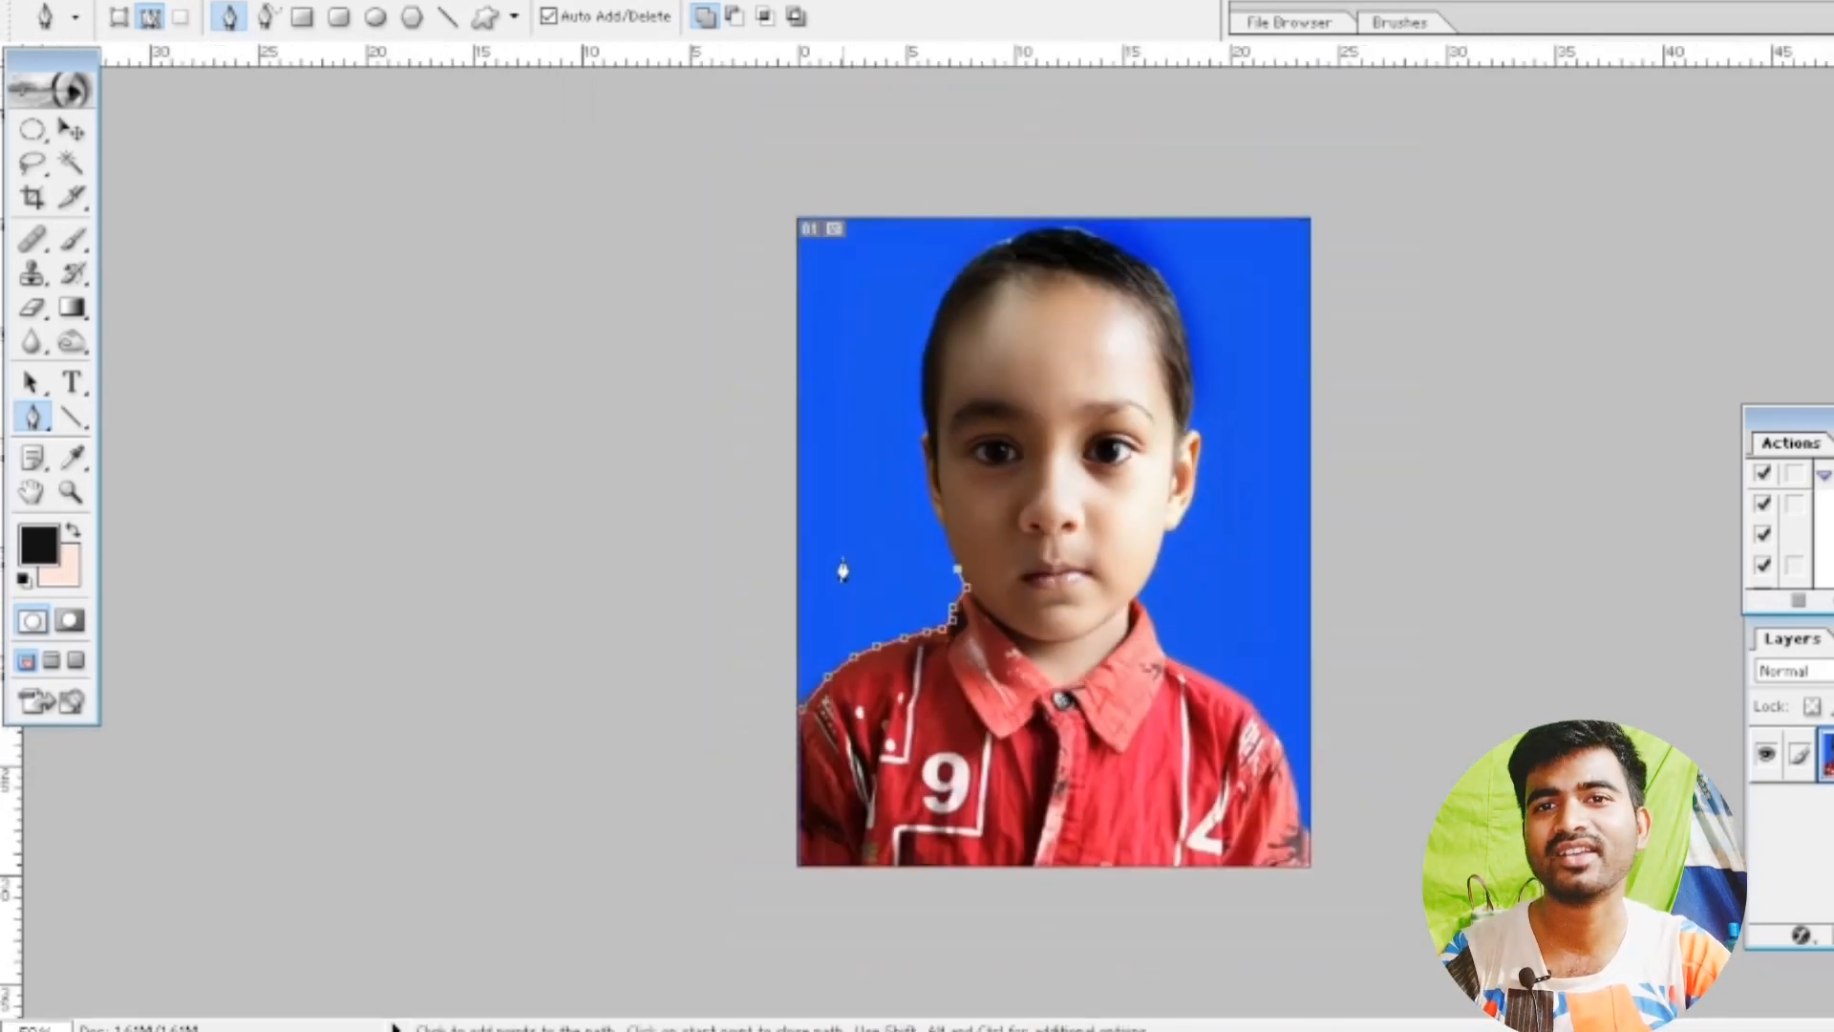
pyautogui.hotkey('ctrl', '+')
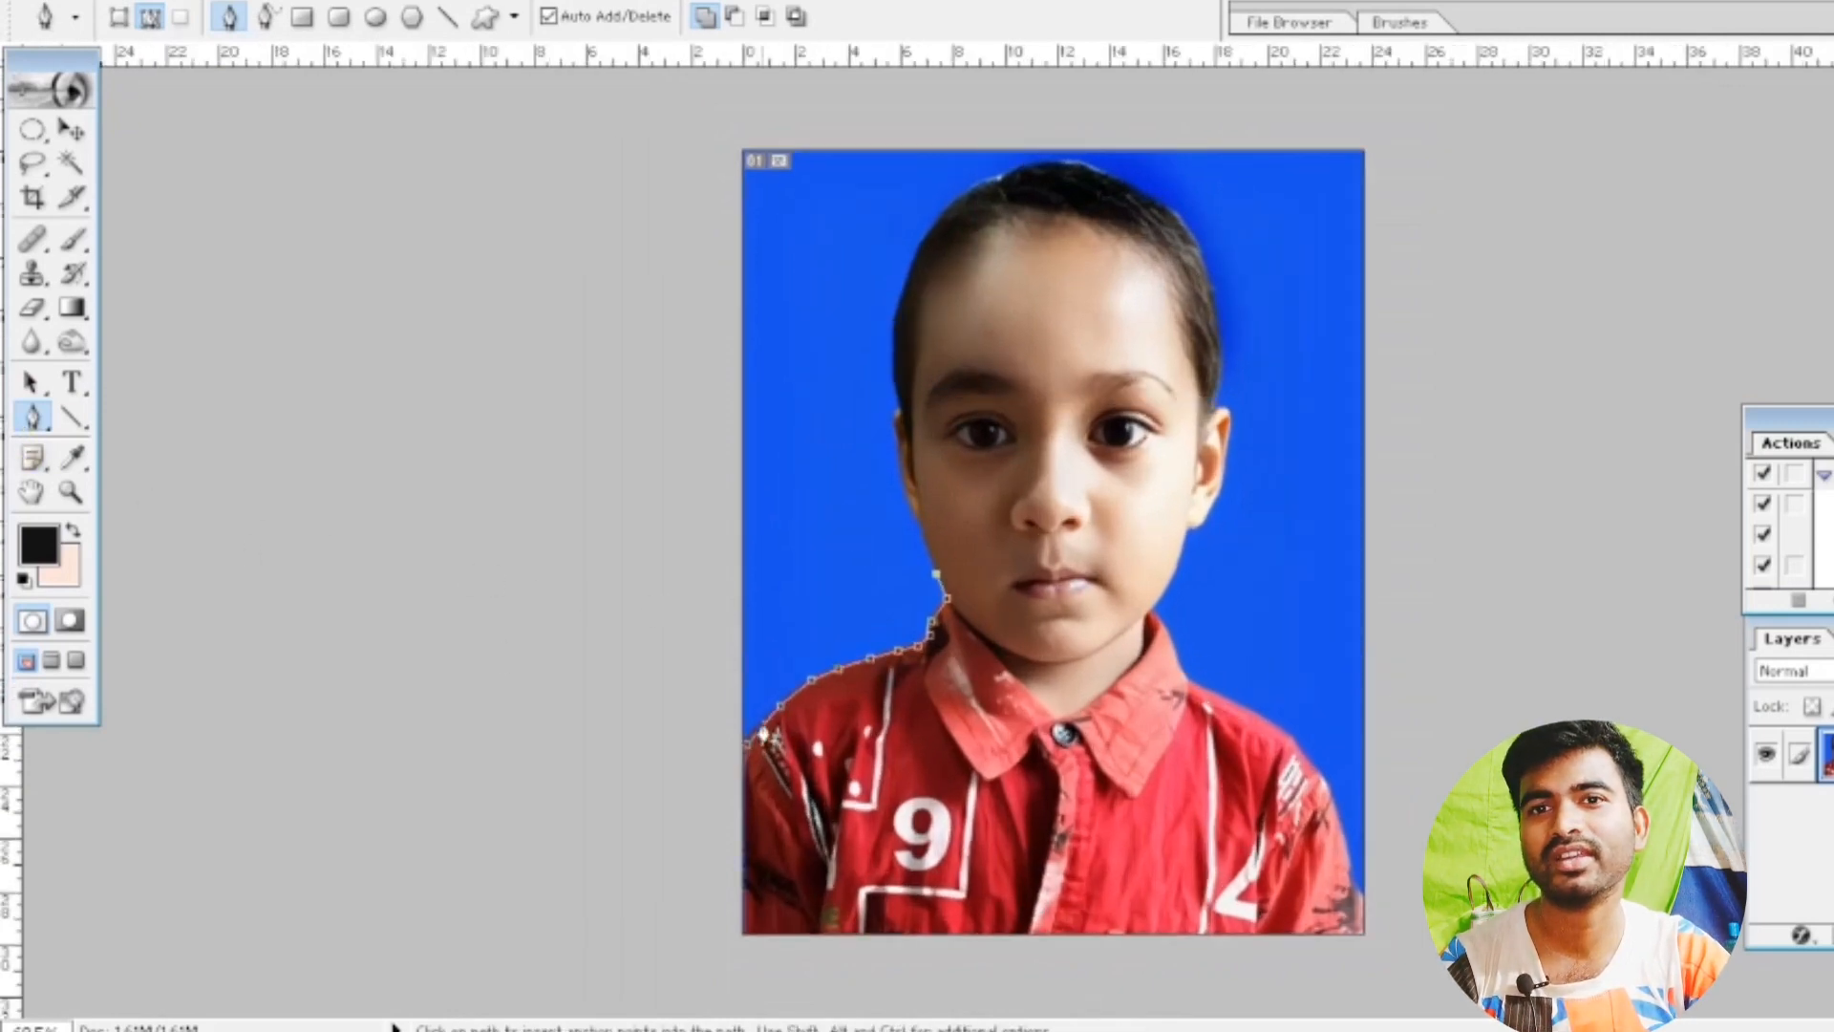
pyautogui.click(930, 543)
pyautogui.click(915, 519)
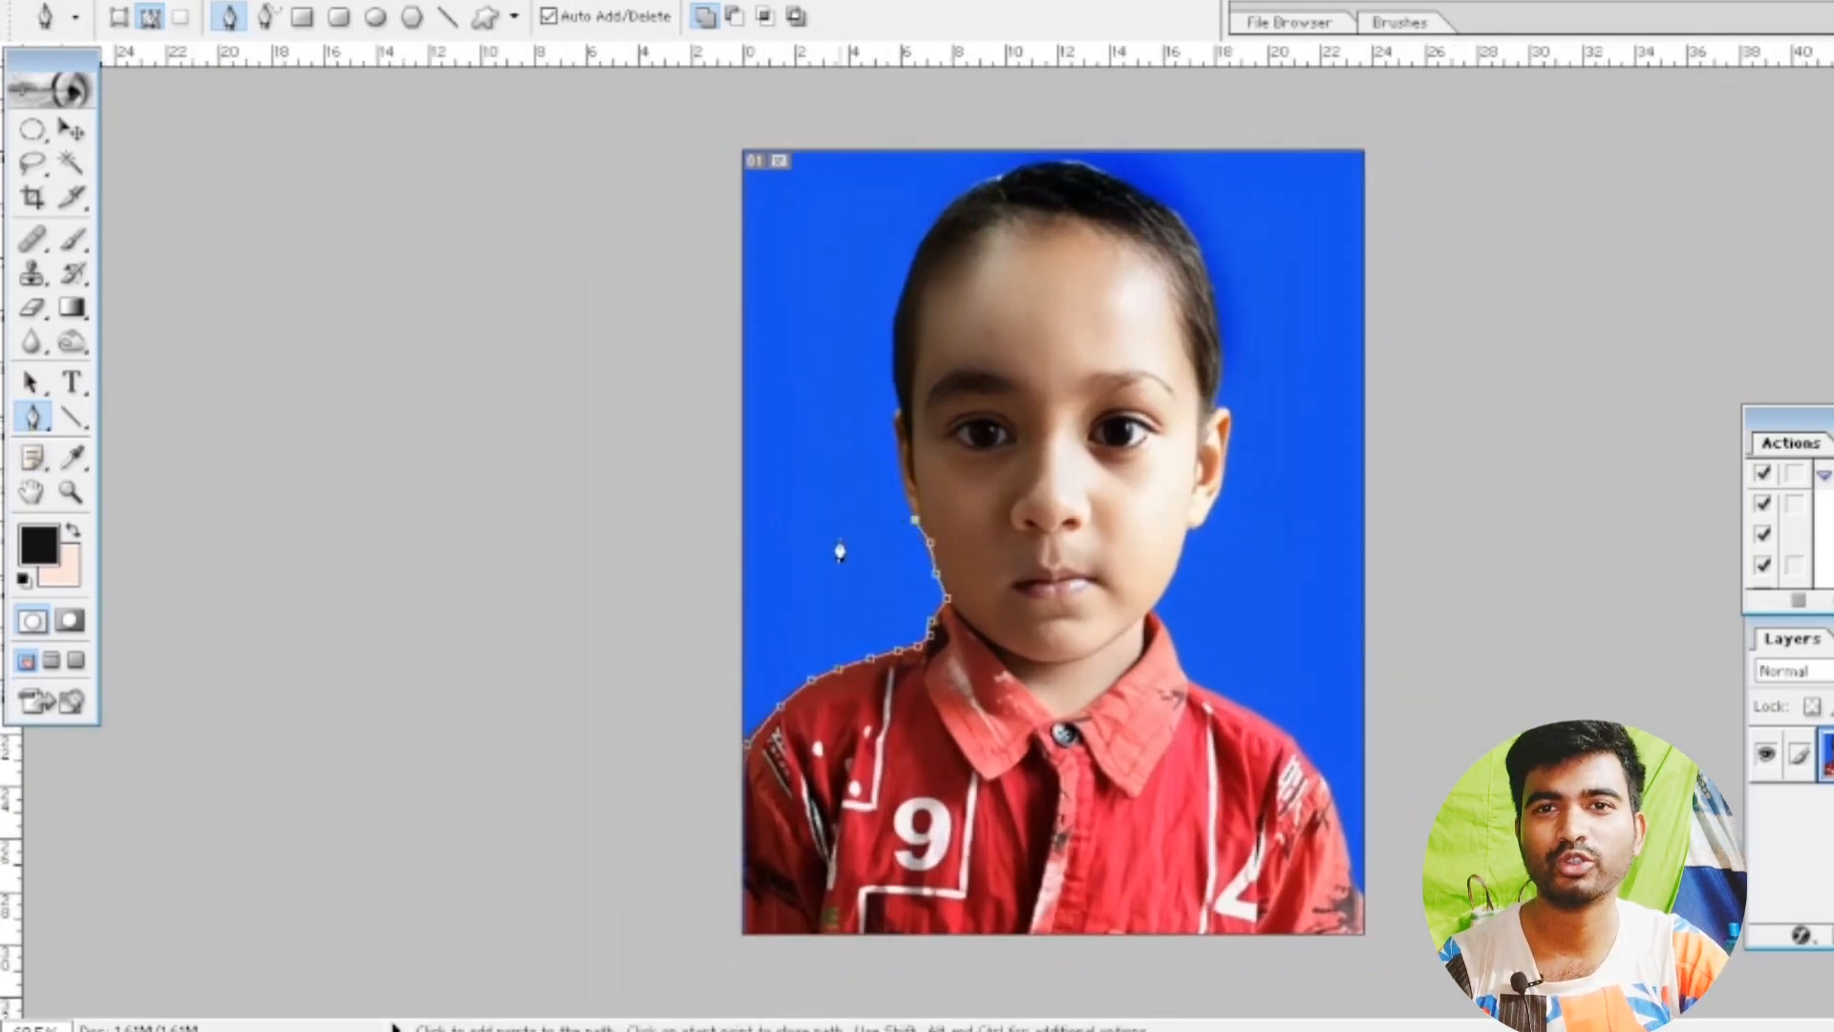
# Curve the path back through the blue background to the shoulder and convert it into a selection.
pyautogui.click(840, 538)
pyautogui.click(808, 564)
pyautogui.click(786, 599)
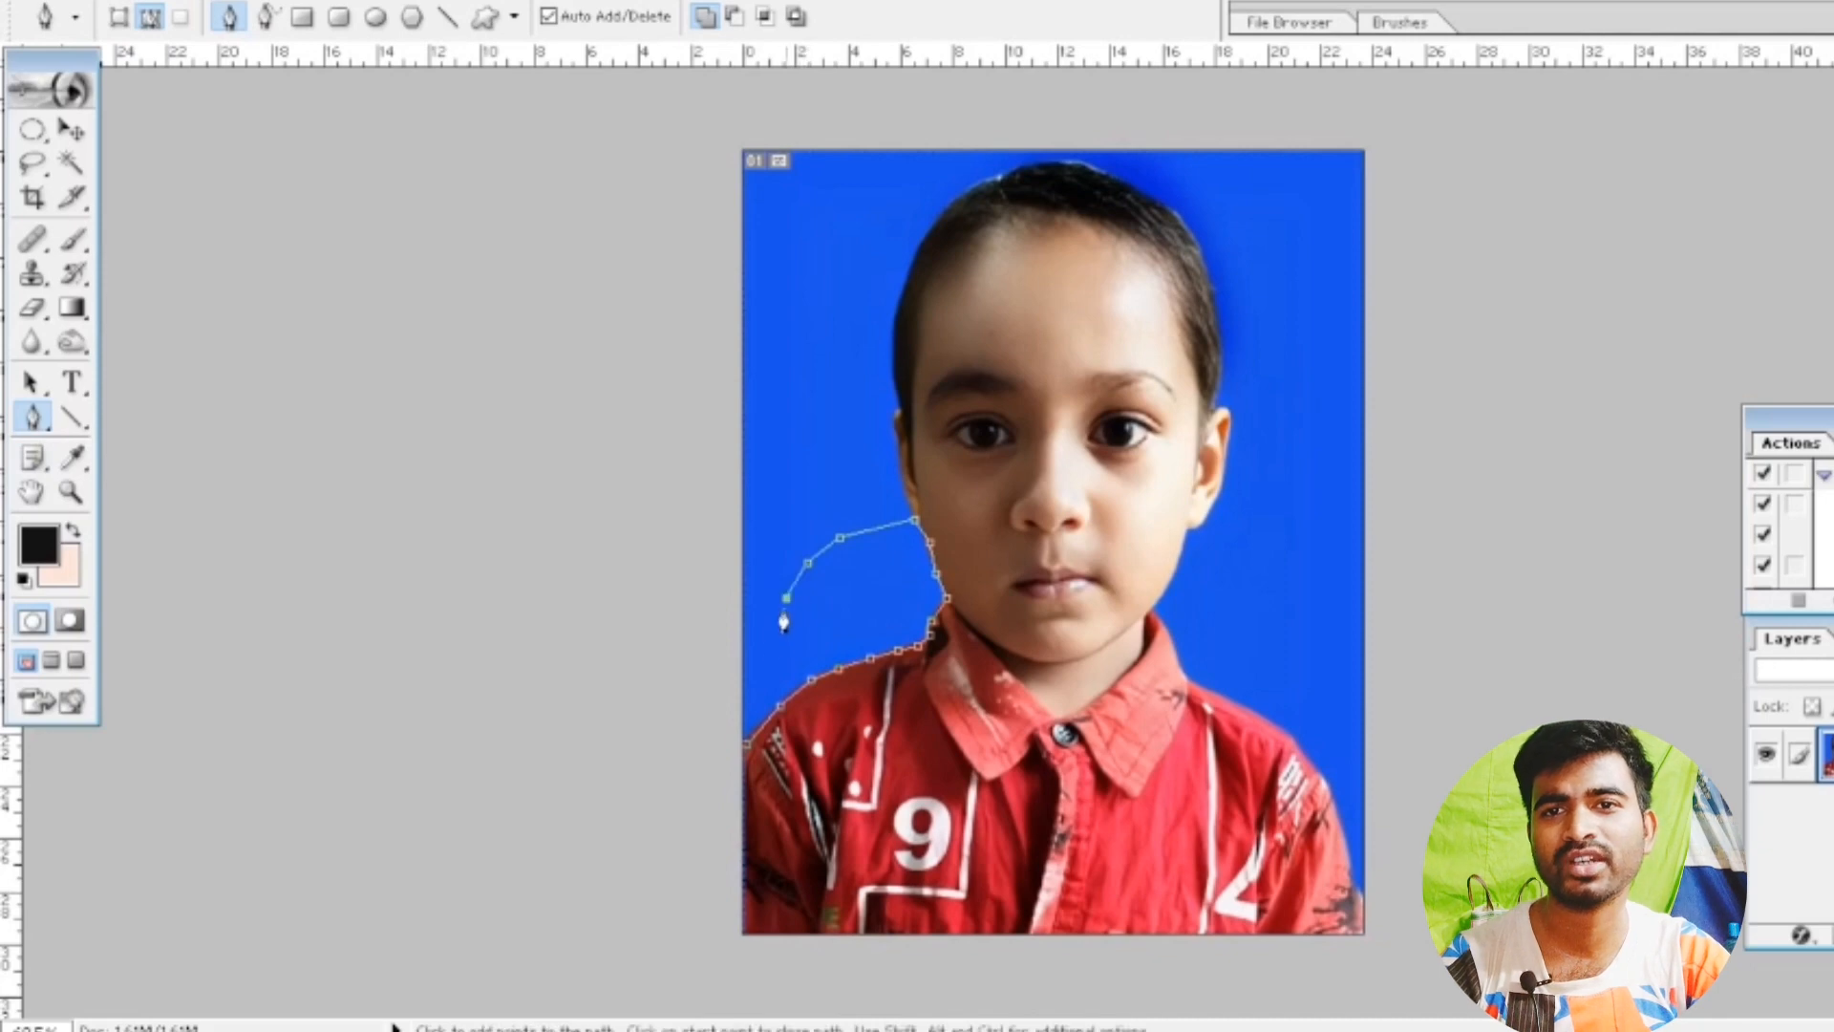
pyautogui.click(752, 676)
pyautogui.click(752, 724)
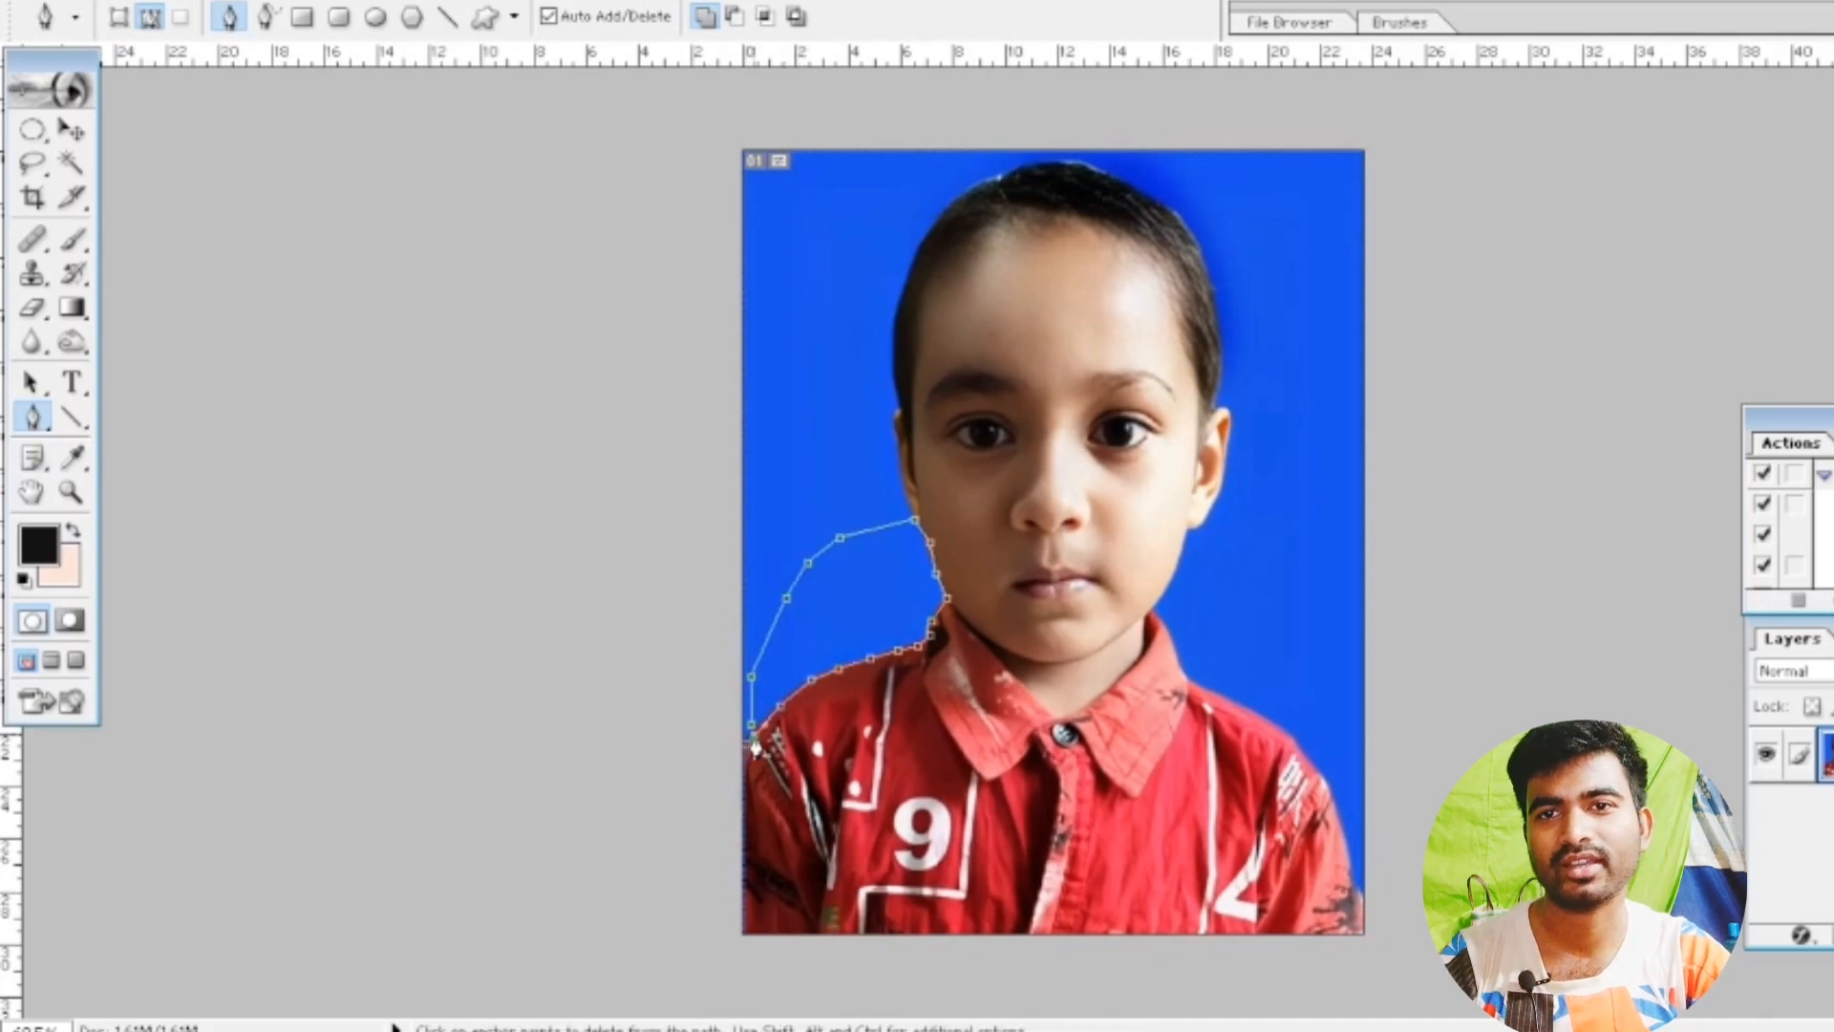
pyautogui.hotkey('ctrl', 'Return')
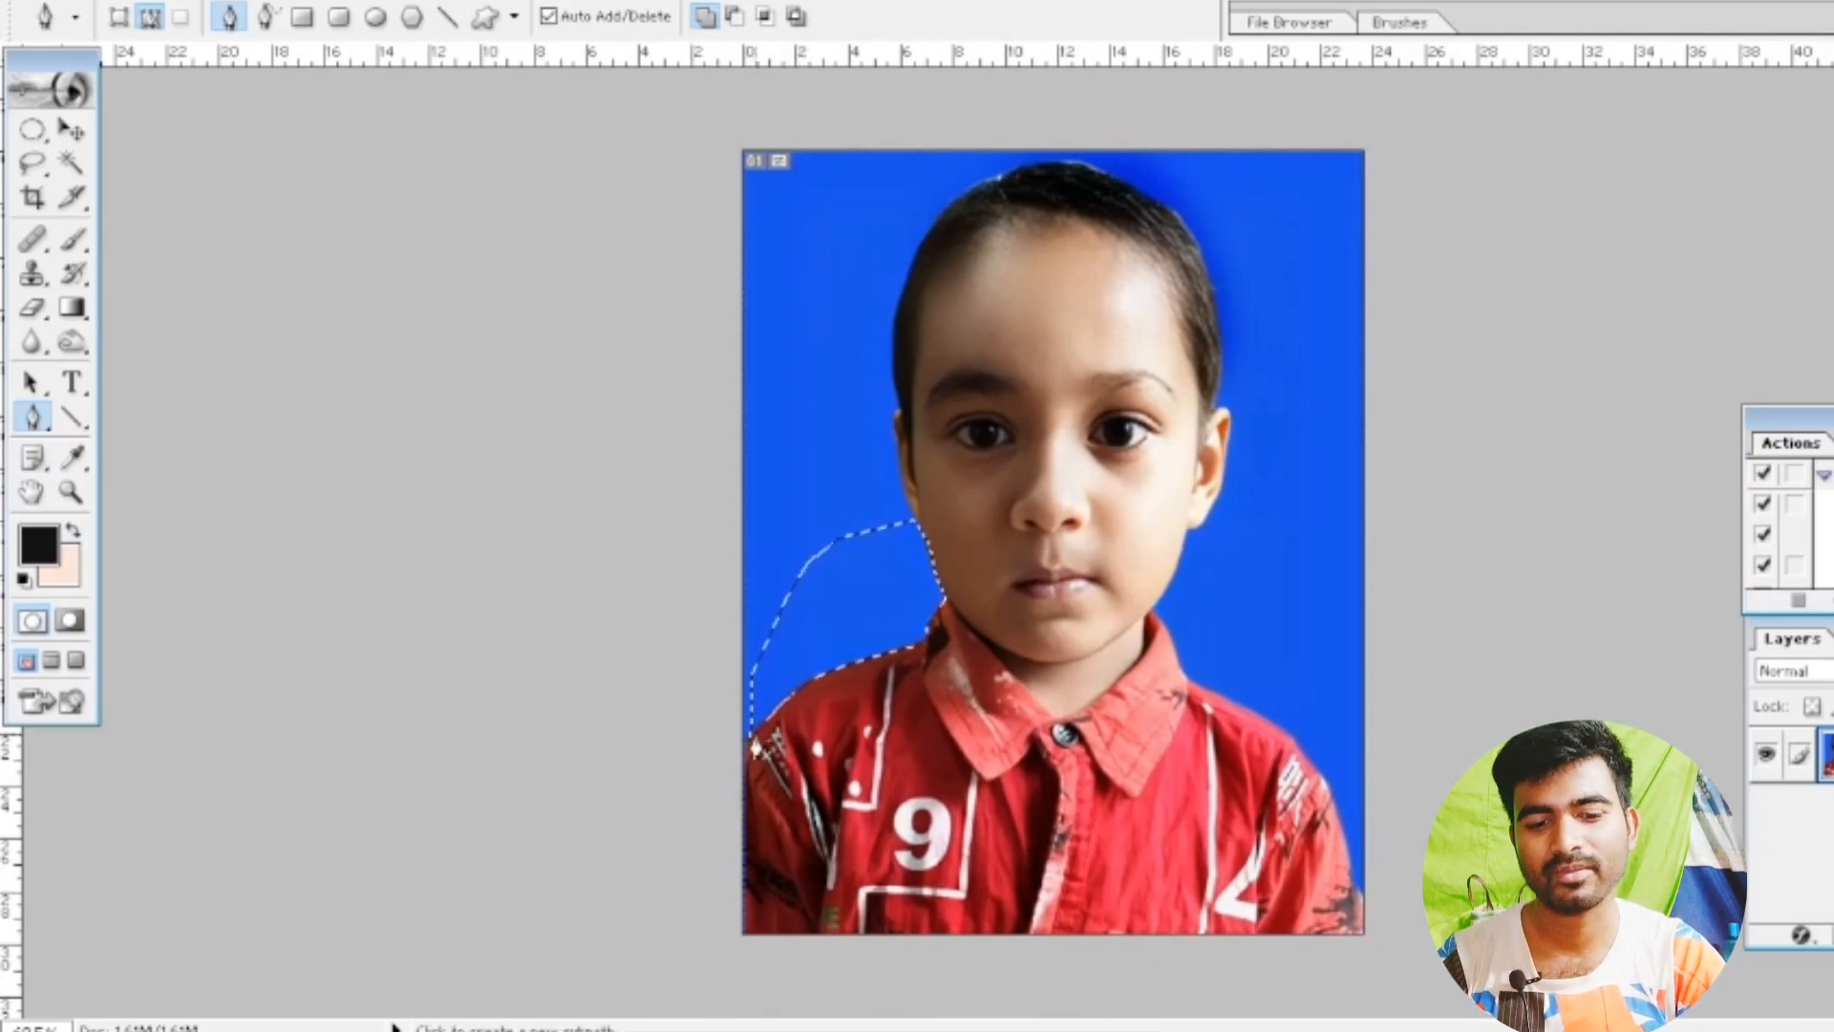
# Try filling the selection with the light peach background color, view that color's picker, and undo the fill.
pyautogui.hotkey('ctrl', 'BackSpace')
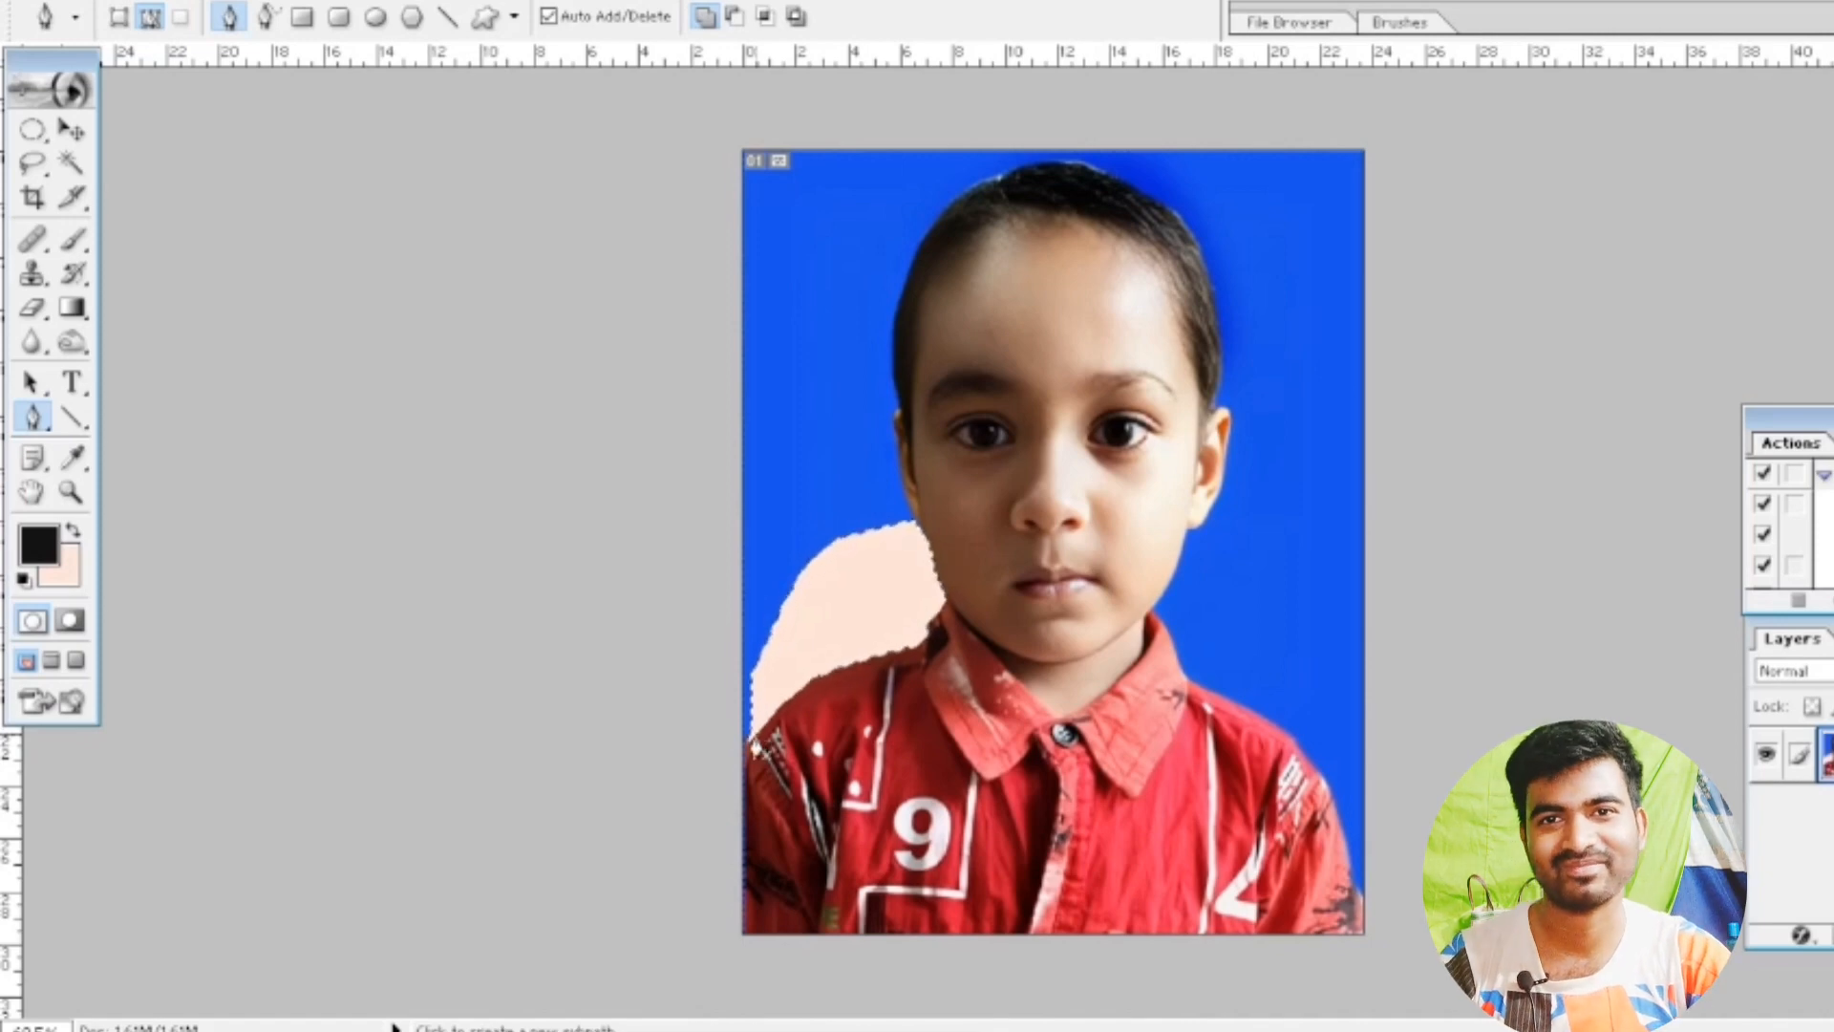
pyautogui.click(65, 569)
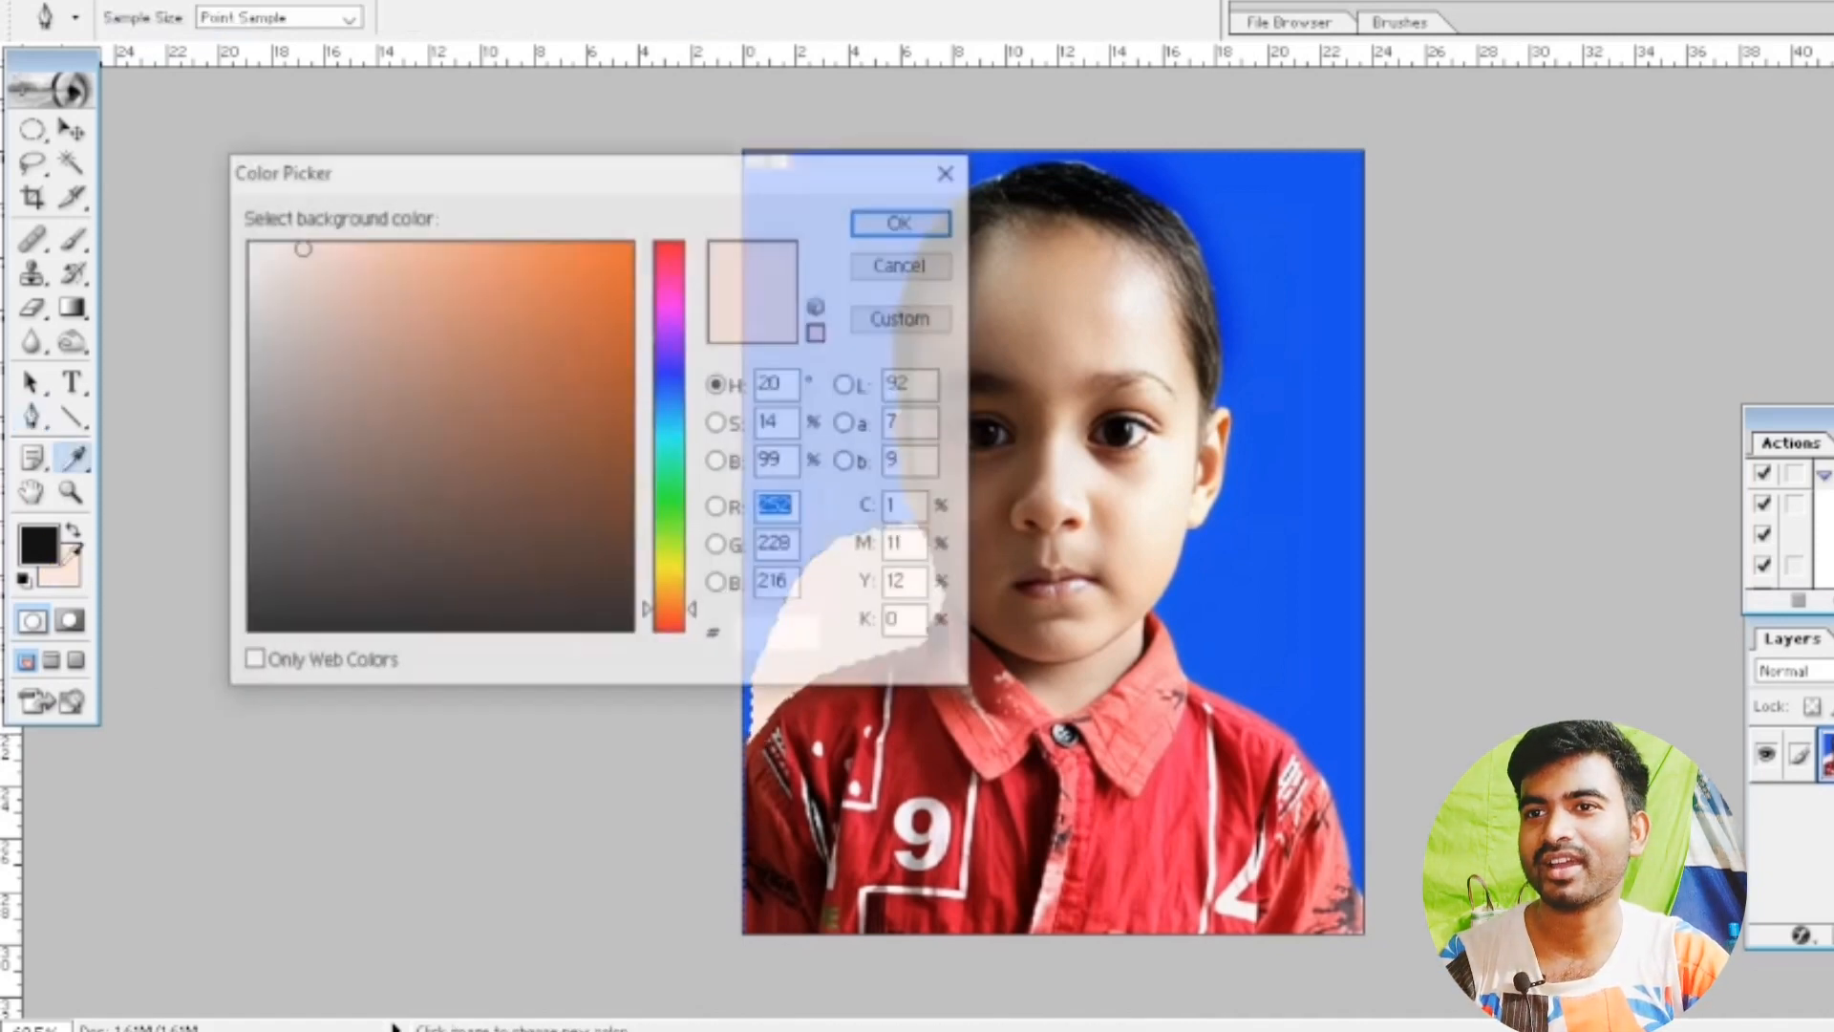
pyautogui.click(905, 264)
pyautogui.press('p')
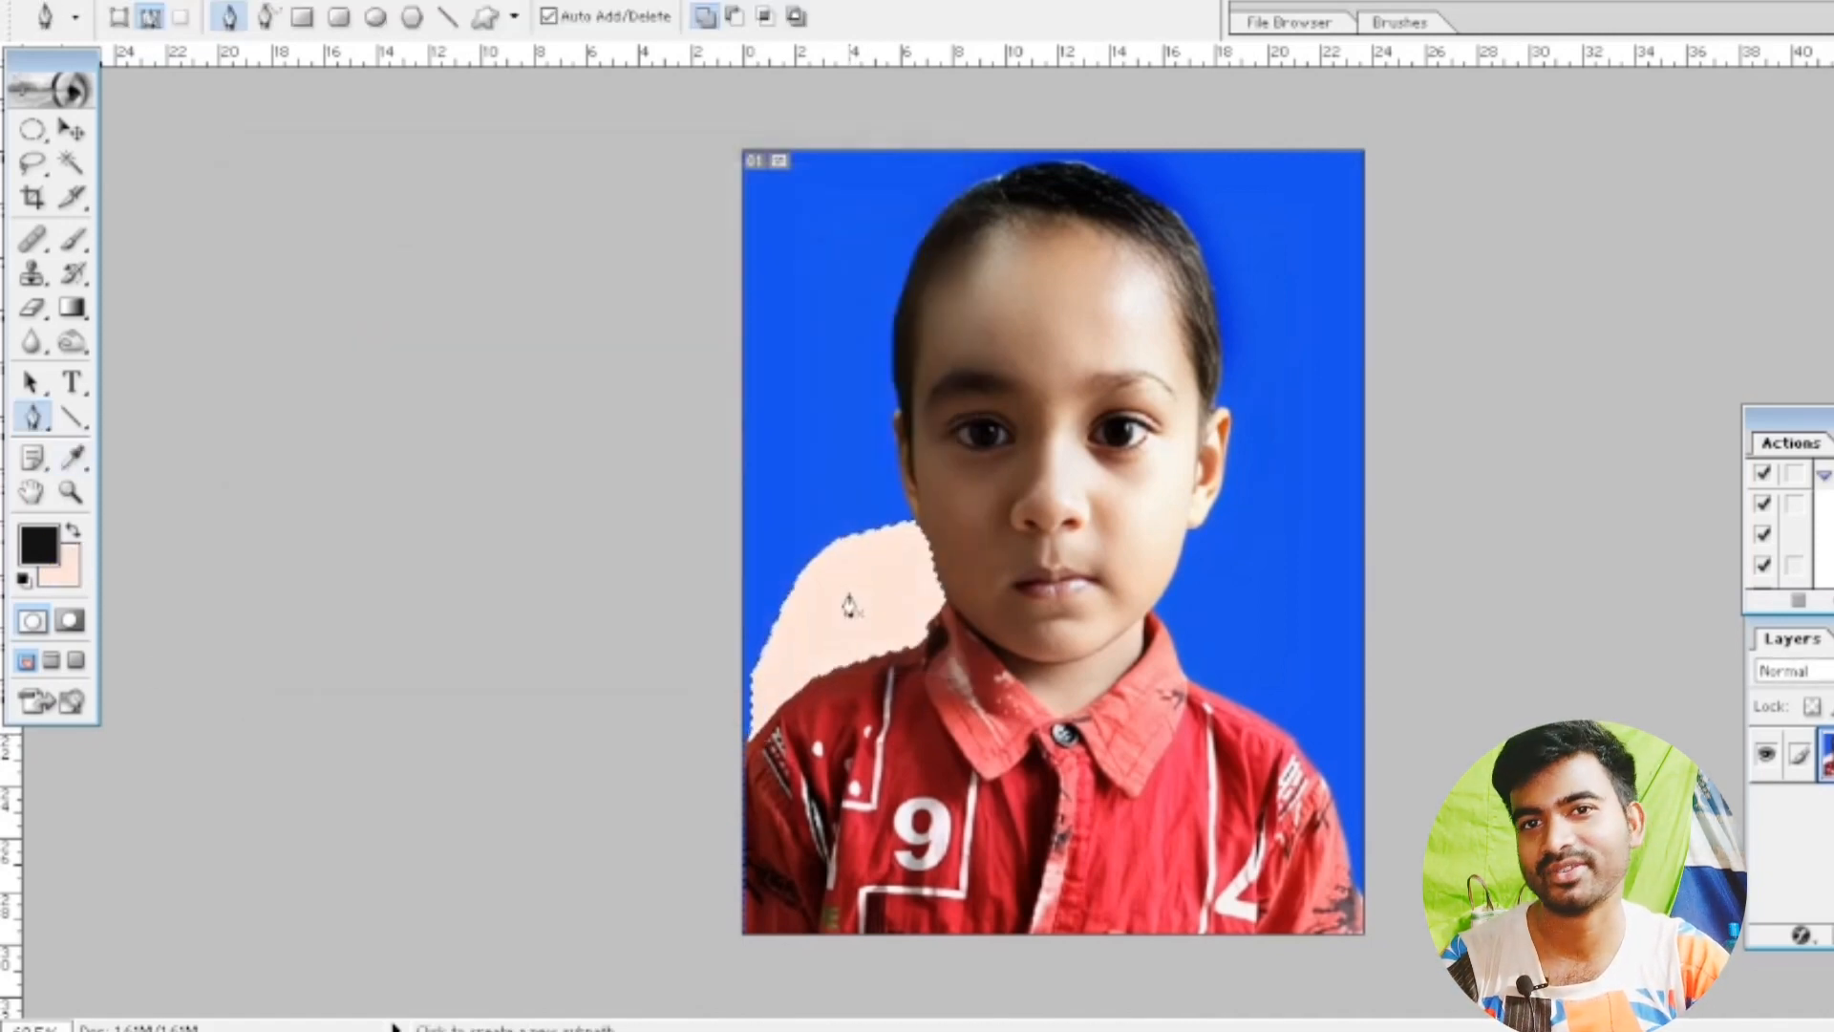
pyautogui.hotkey('ctrl', 'z')
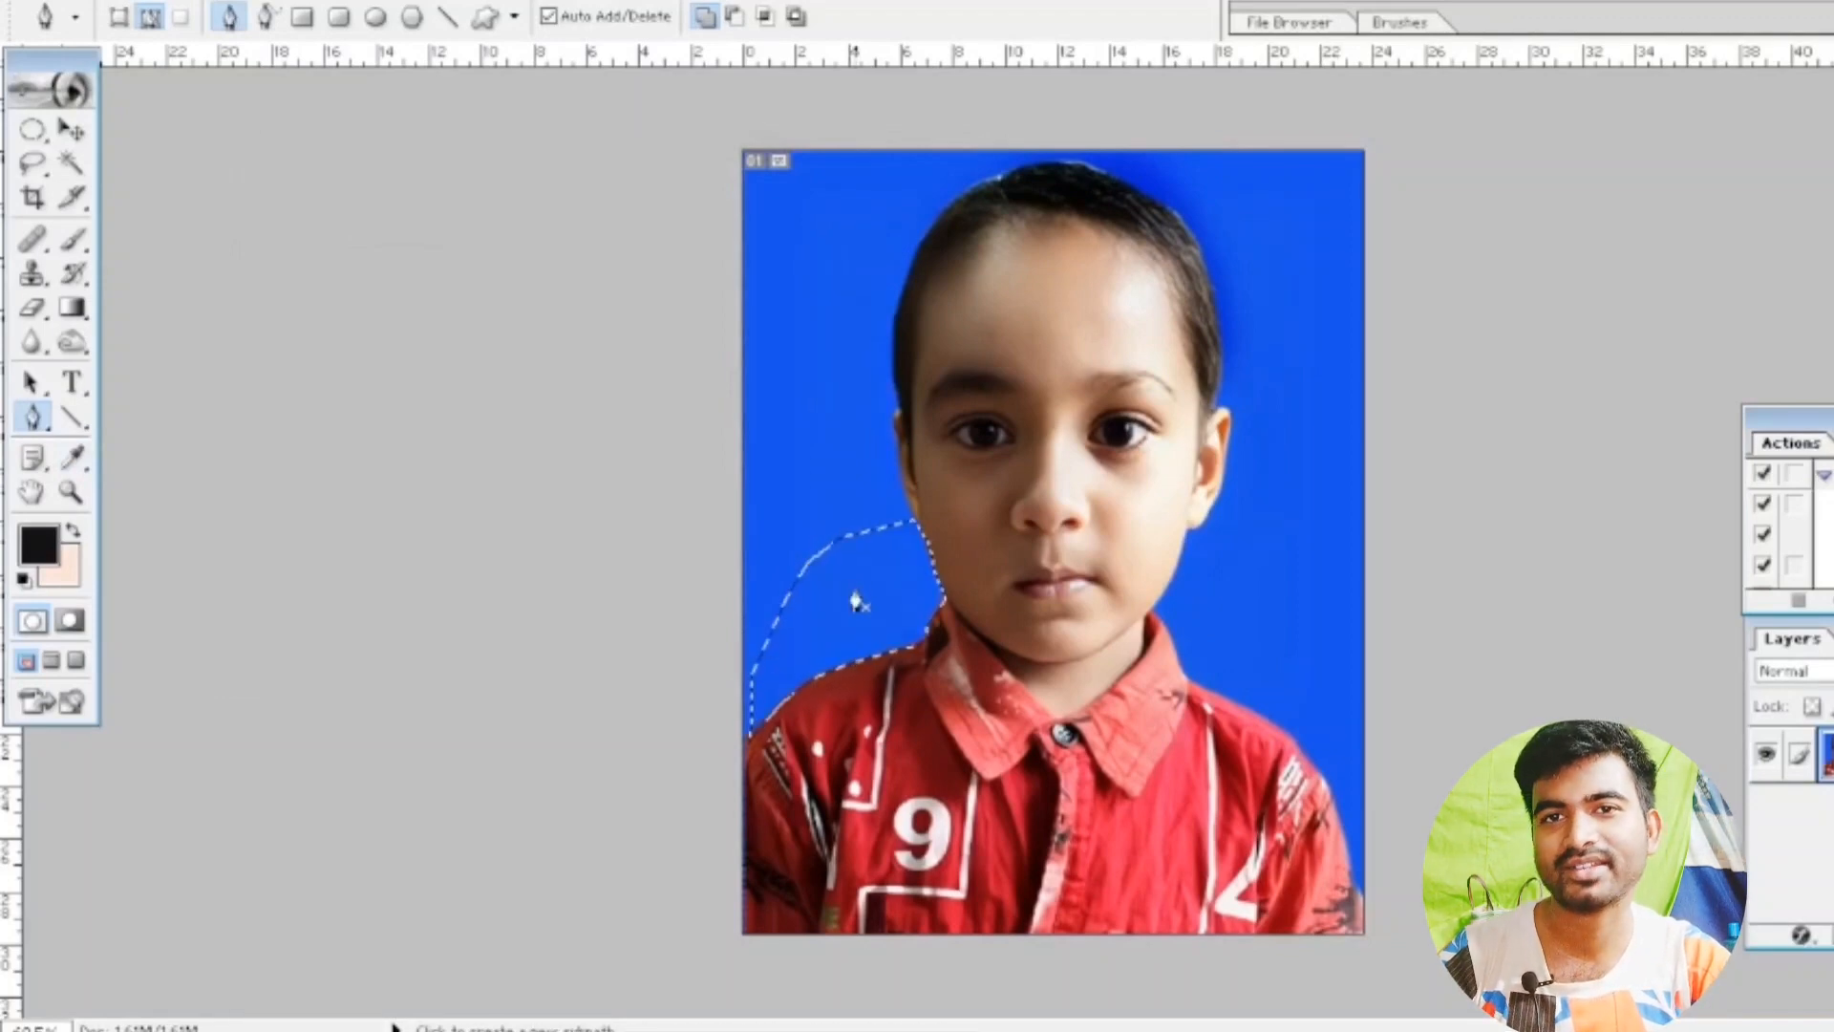
# Undo the selection and every anchor point of the pen path along the shoulder and face, then switch to the Move tool.
pyautogui.hotkey('ctrl', 'alt', 'z')
pyautogui.hotkey('ctrl', 'alt', 'z')
pyautogui.hotkey('ctrl', 'alt', 'z')
pyautogui.hotkey('ctrl', 'alt', 'z')
pyautogui.hotkey('ctrl', 'alt', 'z')
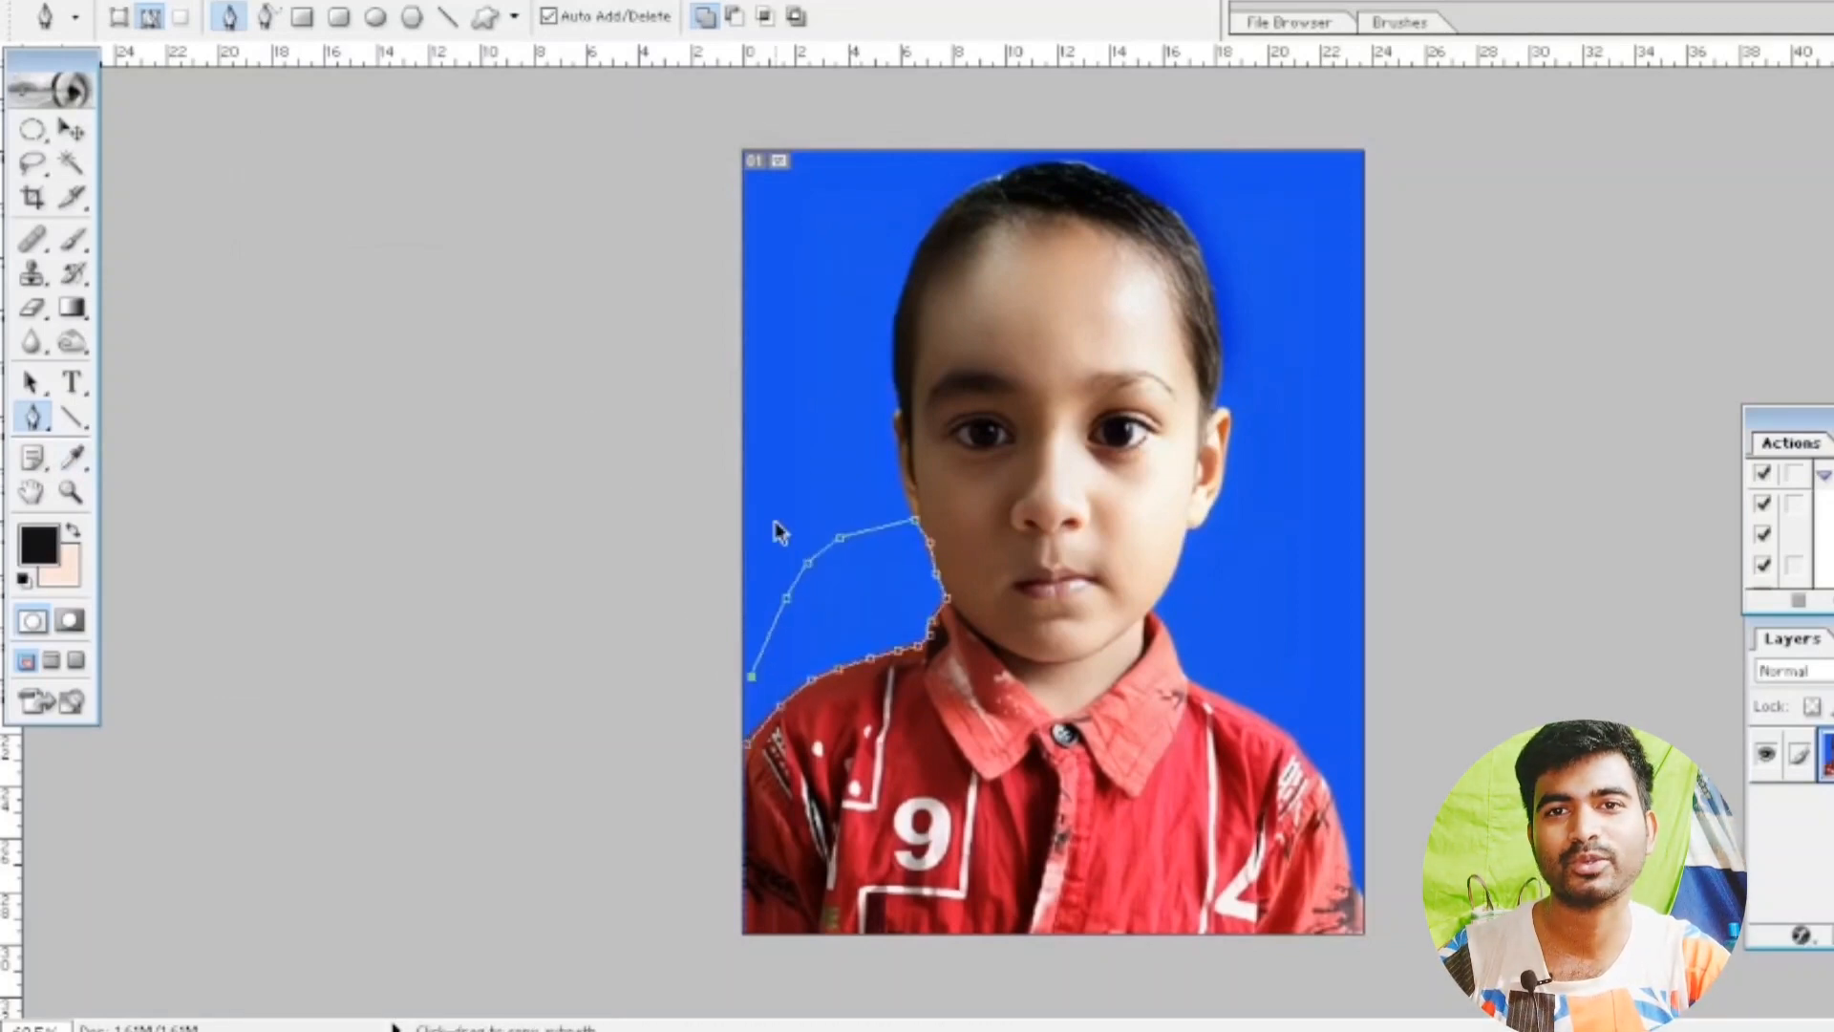
pyautogui.hotkey('ctrl', 'alt', 'z')
pyautogui.hotkey('ctrl', 'alt', 'z')
pyautogui.hotkey('ctrl', 'alt', 'z')
pyautogui.hotkey('ctrl', 'alt', 'z')
pyautogui.hotkey('ctrl', 'alt', 'z')
pyautogui.hotkey('ctrl', 'alt', 'z')
pyautogui.hotkey('ctrl', 'alt', 'z')
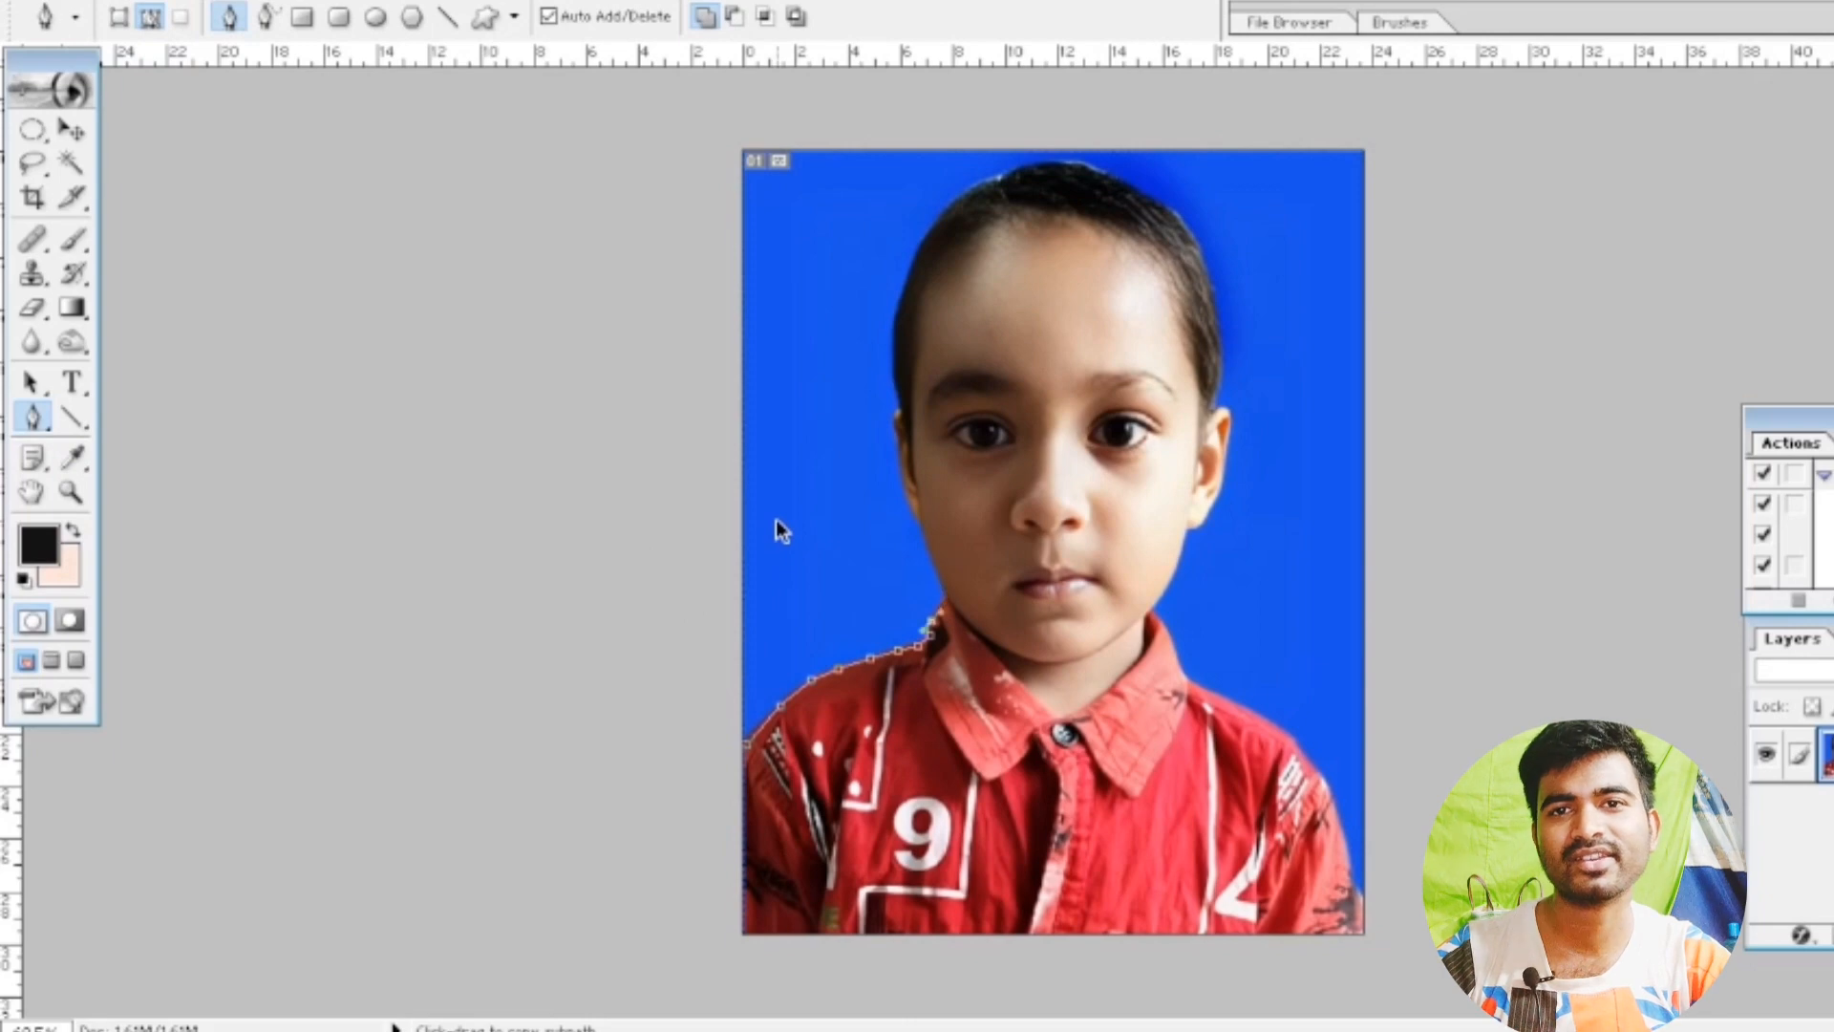
pyautogui.hotkey('ctrl', 'alt', 'z')
pyautogui.hotkey('ctrl', 'alt', 'z')
pyautogui.hotkey('ctrl', 'alt', 'z')
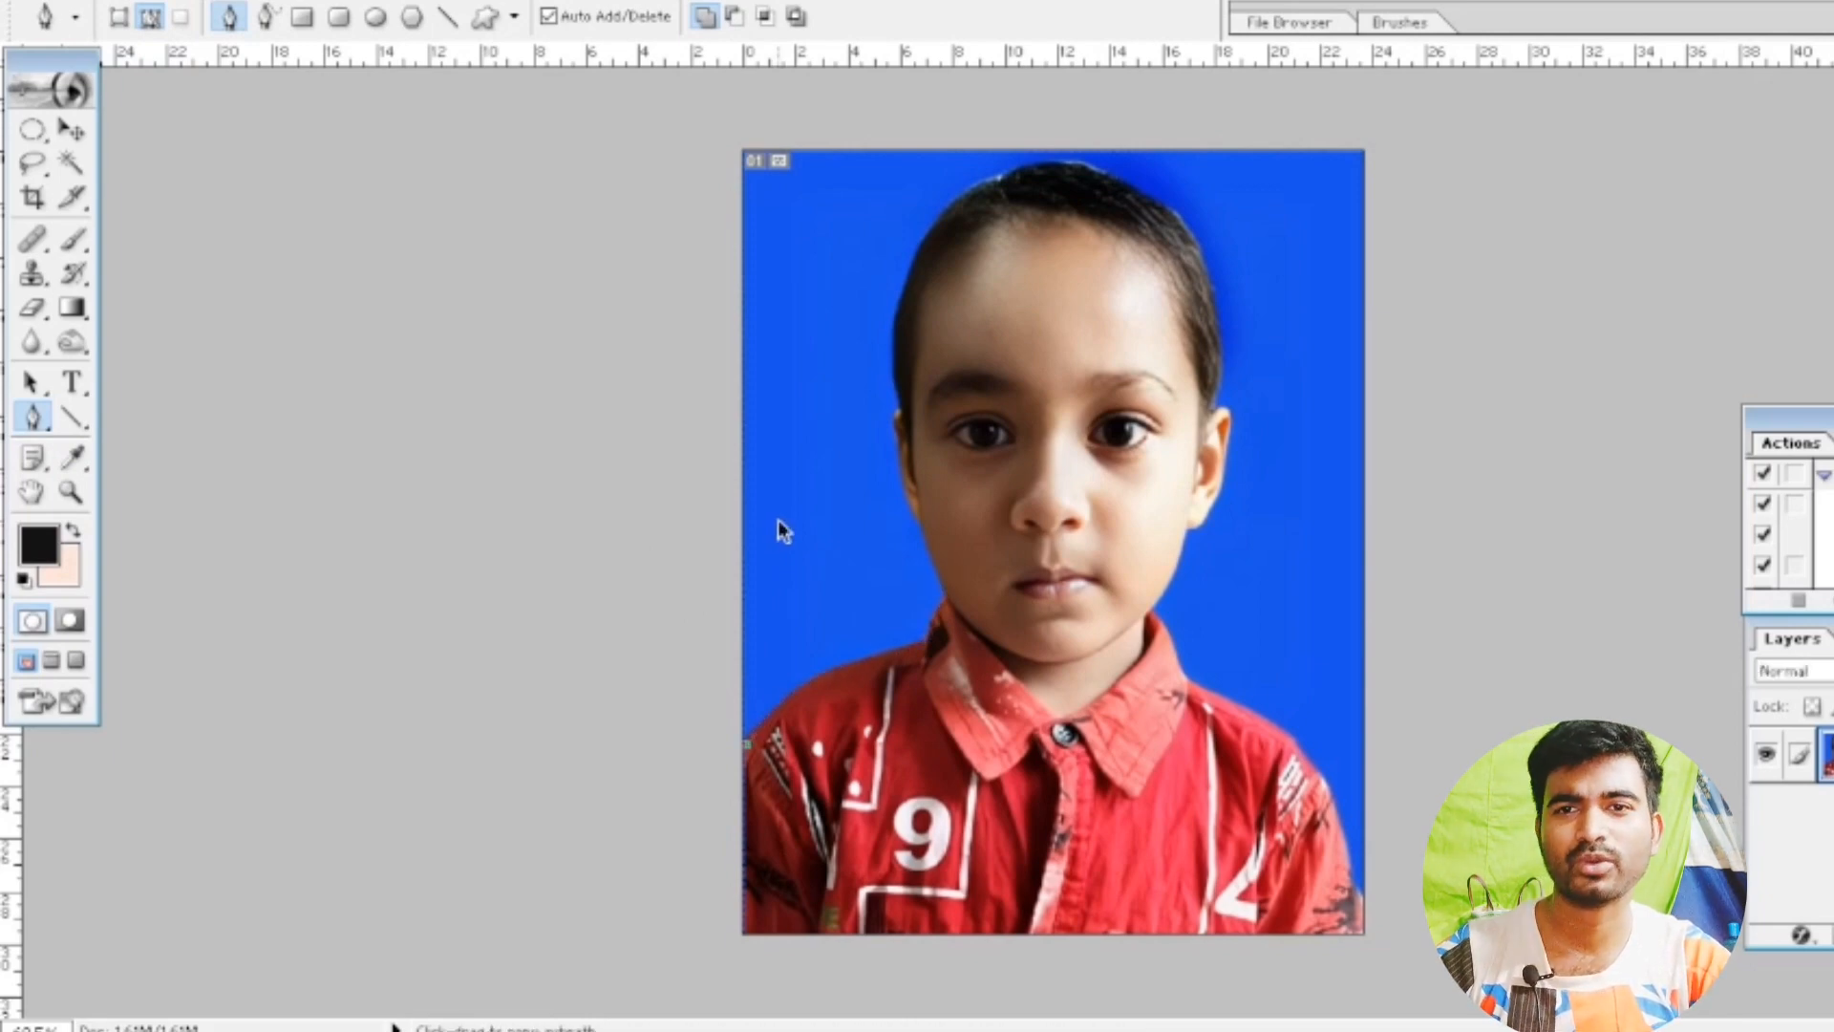
pyautogui.click(72, 129)
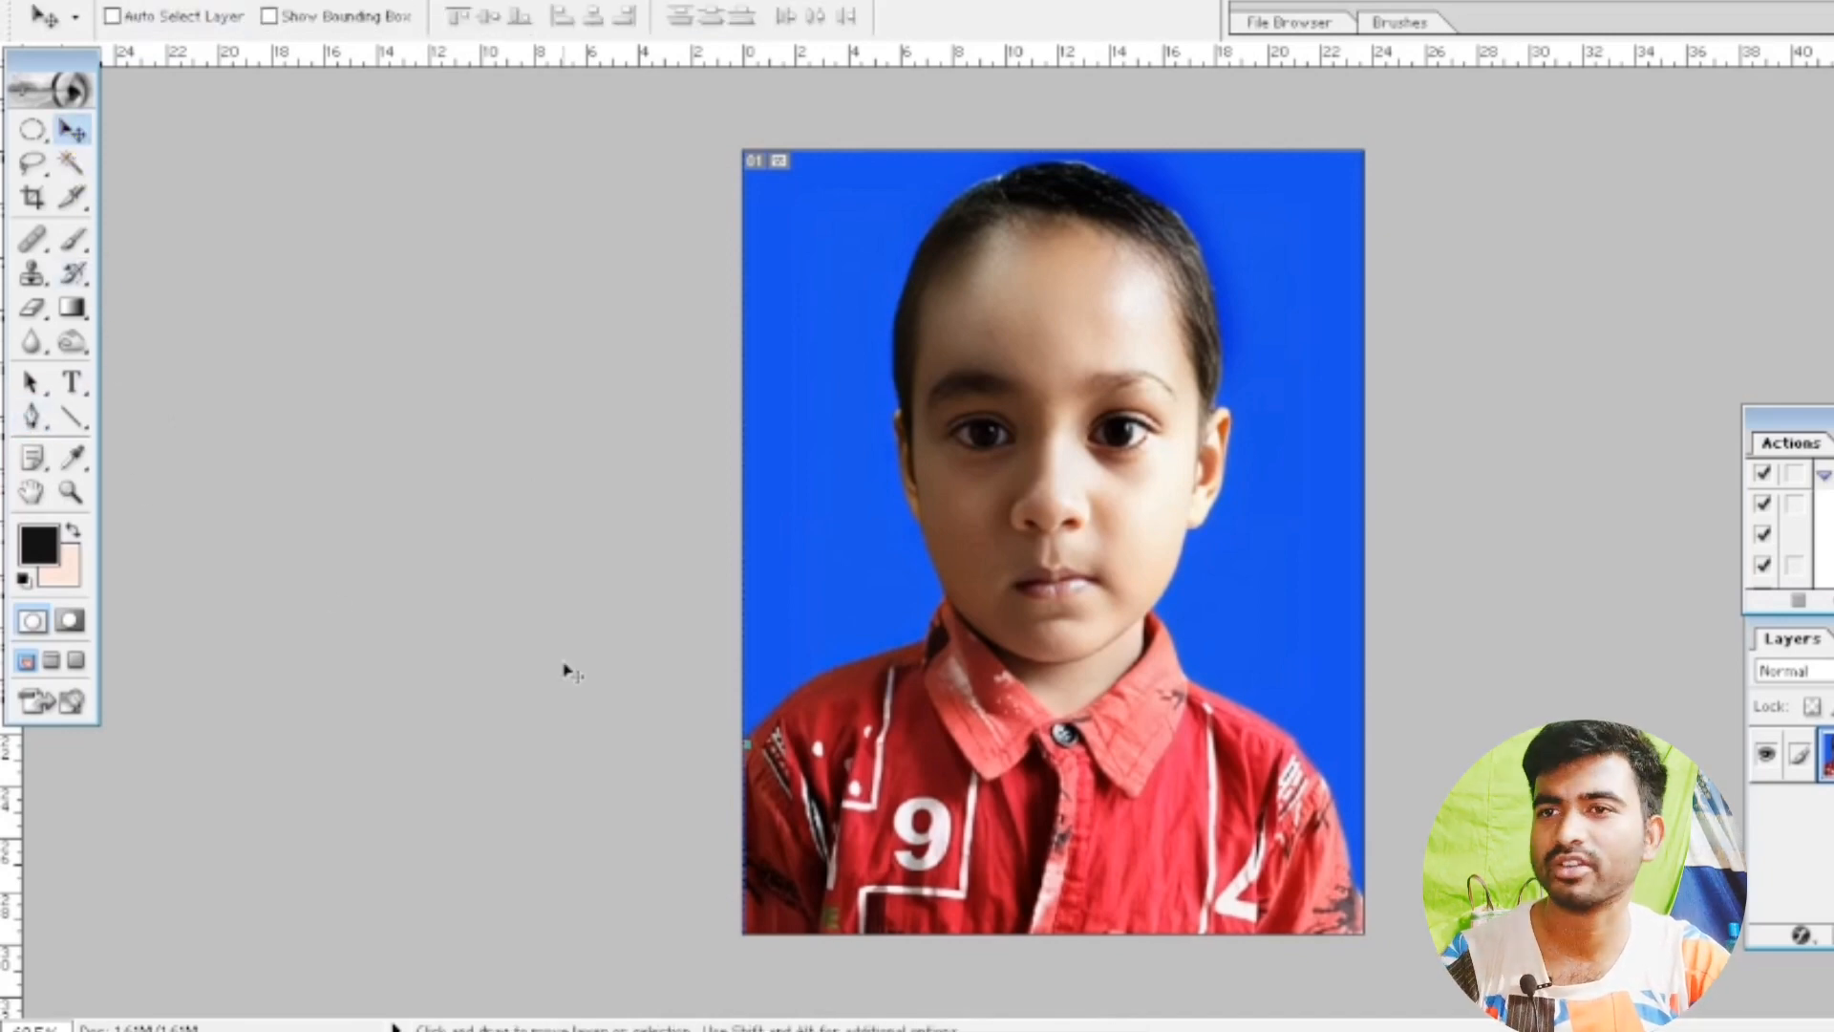
# Magnify the photo with the Zoom tool until the child's forehead fills the view.
pyautogui.hotkey('ctrl', '-')
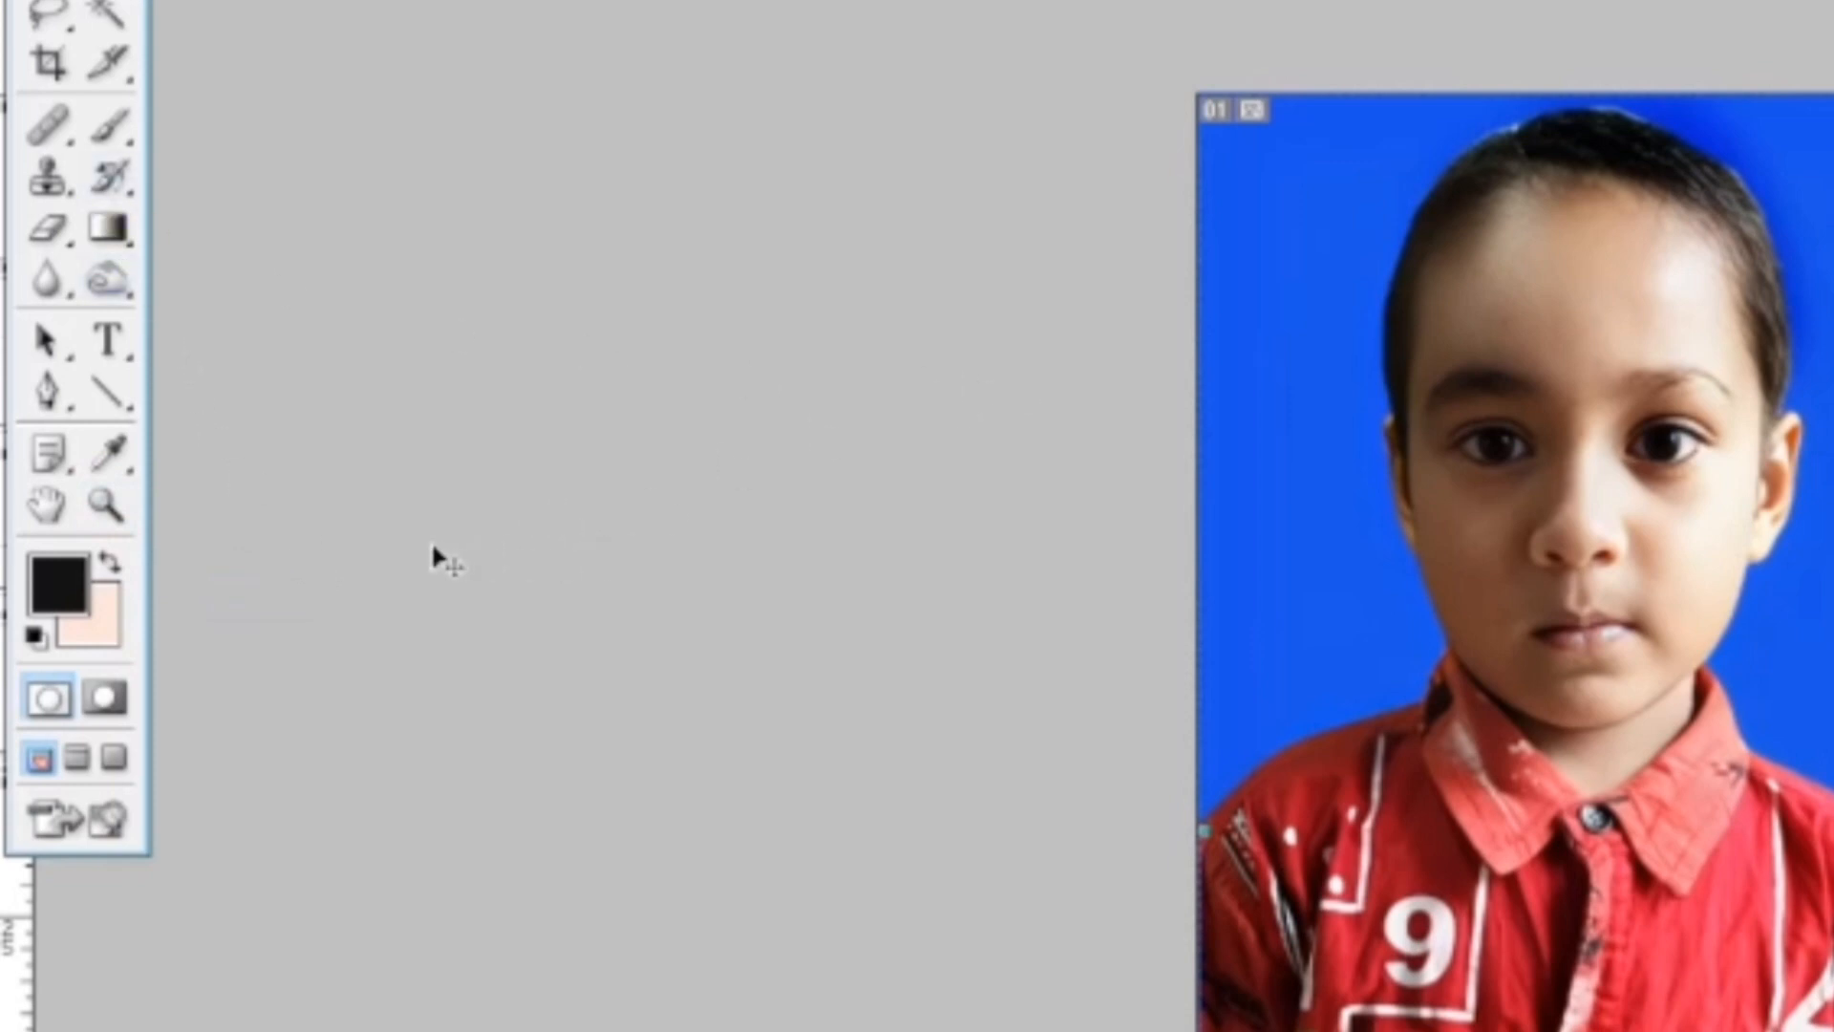
pyautogui.click(105, 504)
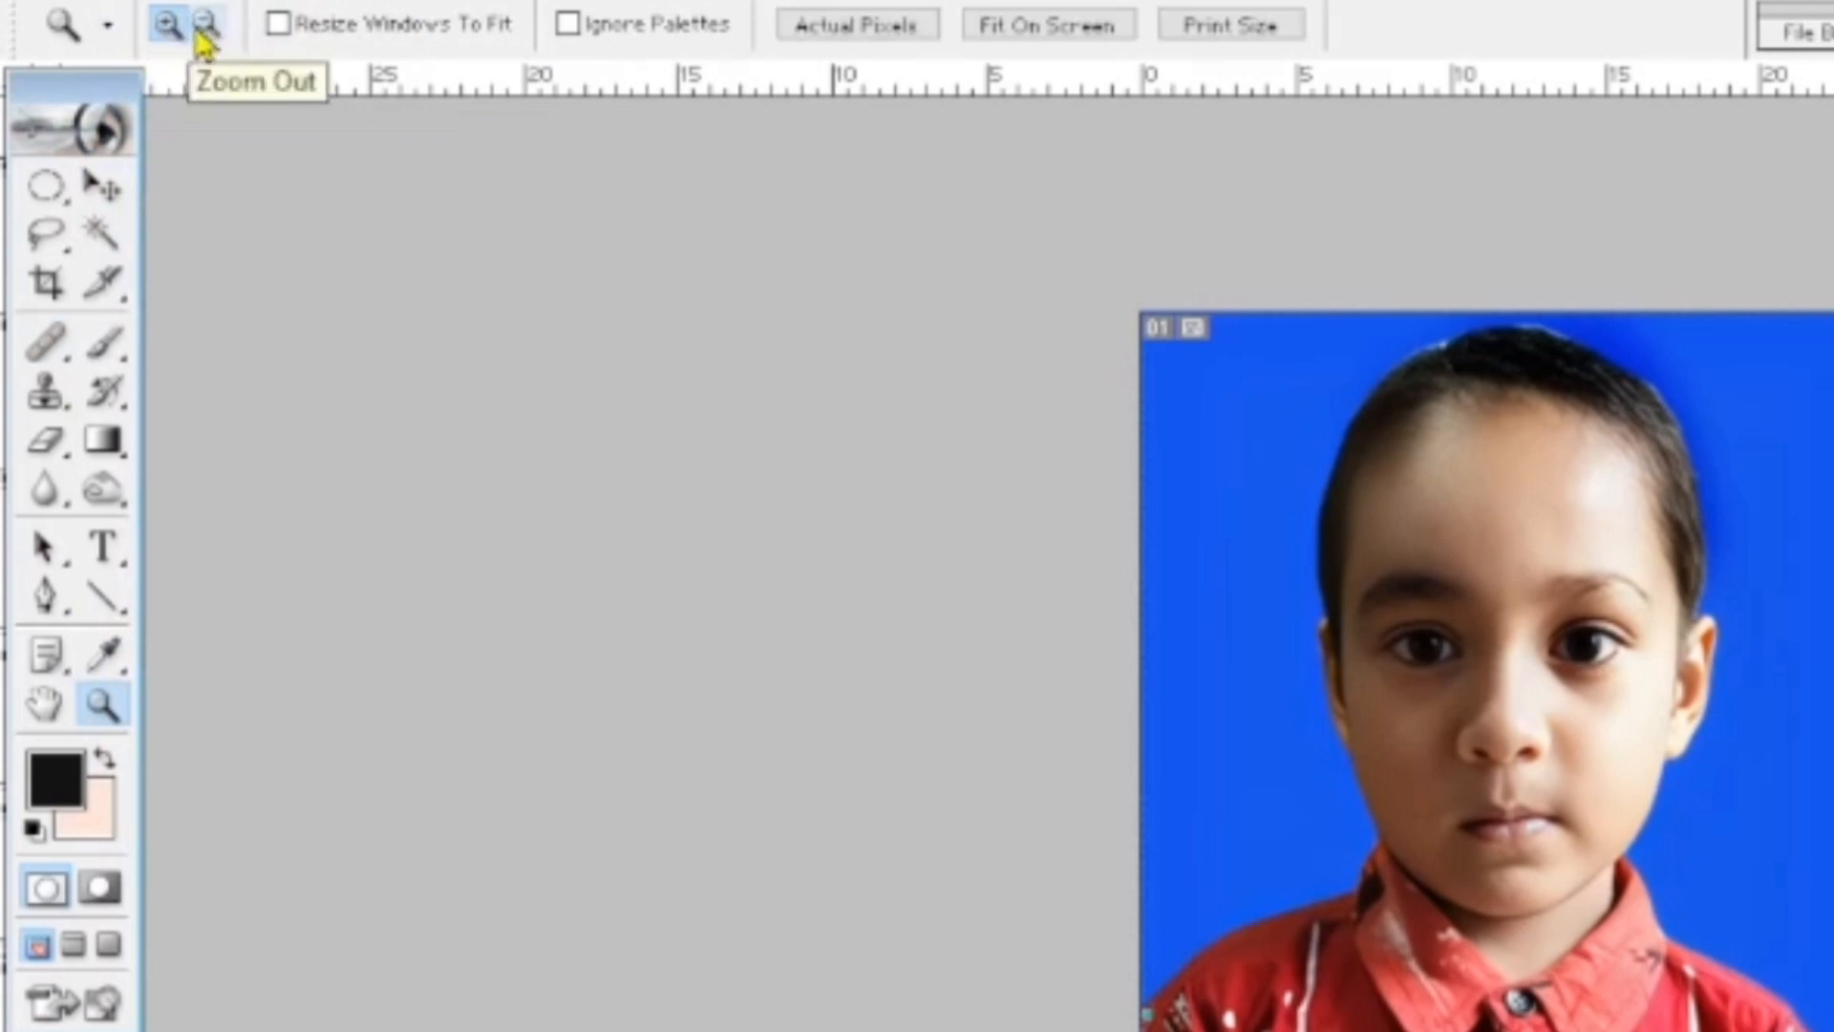
pyautogui.click(1497, 612)
pyautogui.click(1497, 612)
pyautogui.click(1498, 613)
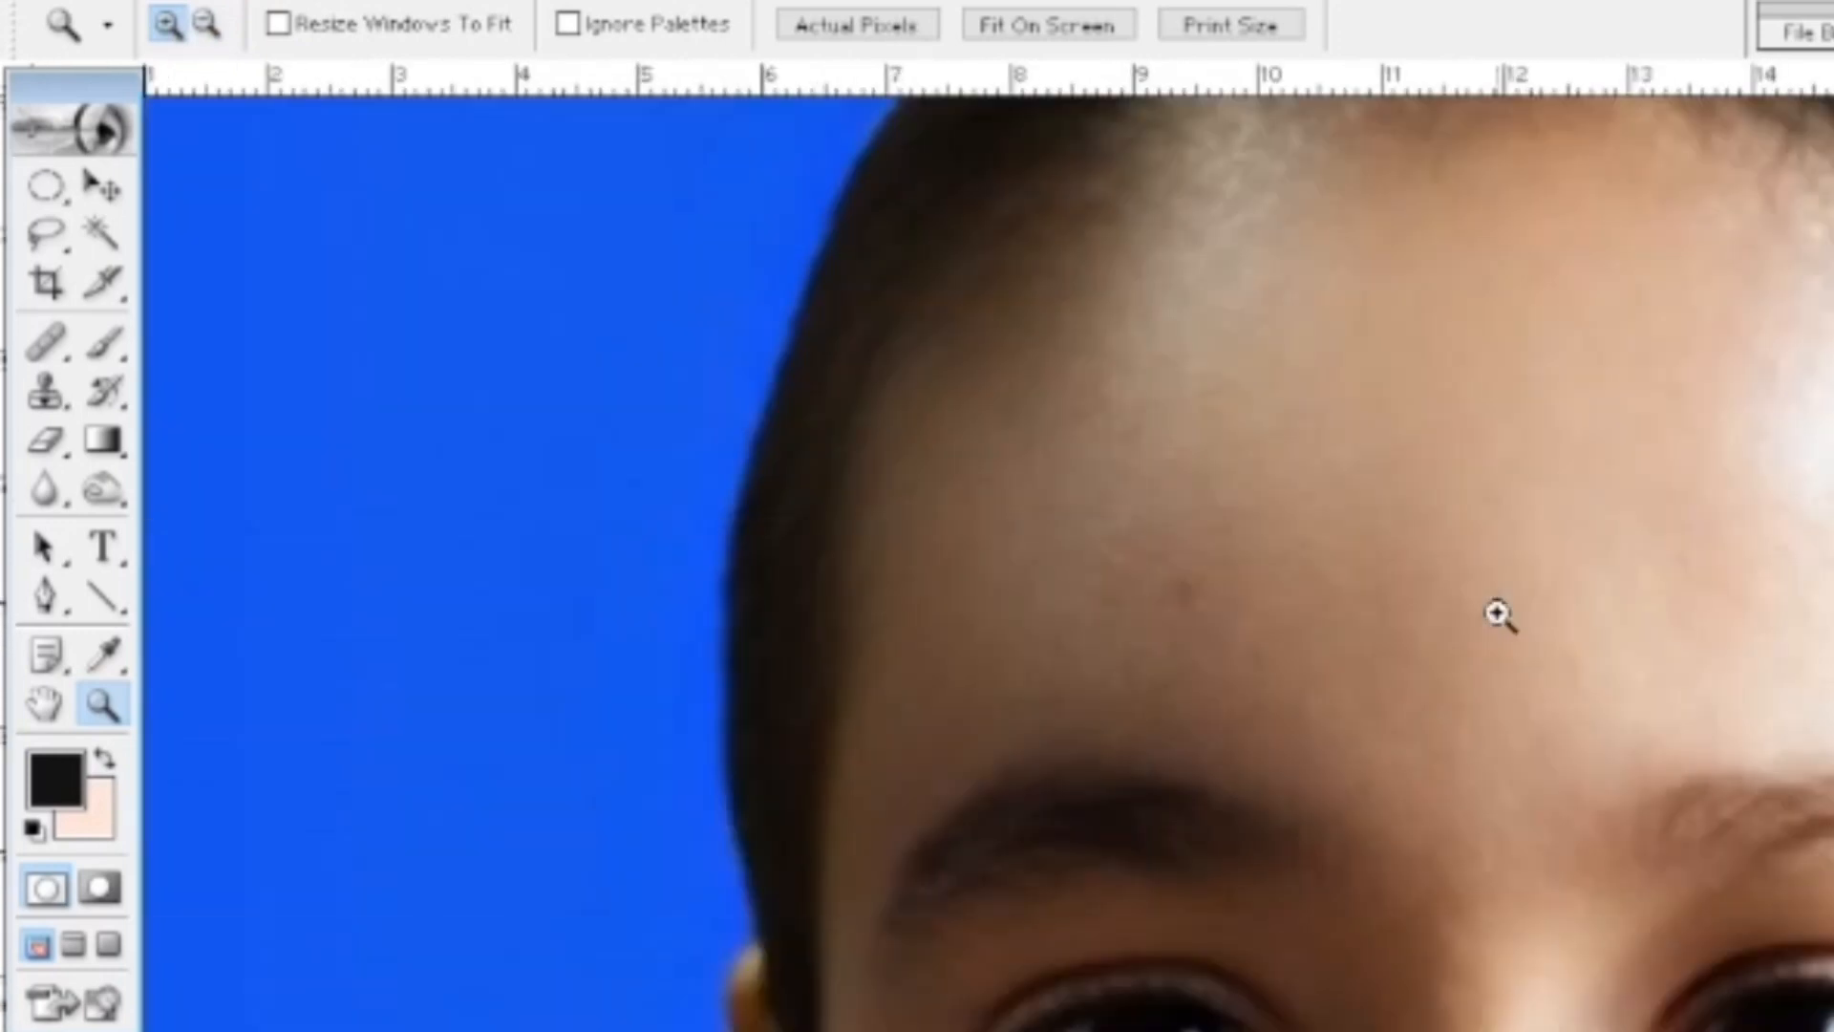
pyautogui.click(1498, 613)
pyautogui.click(1498, 613)
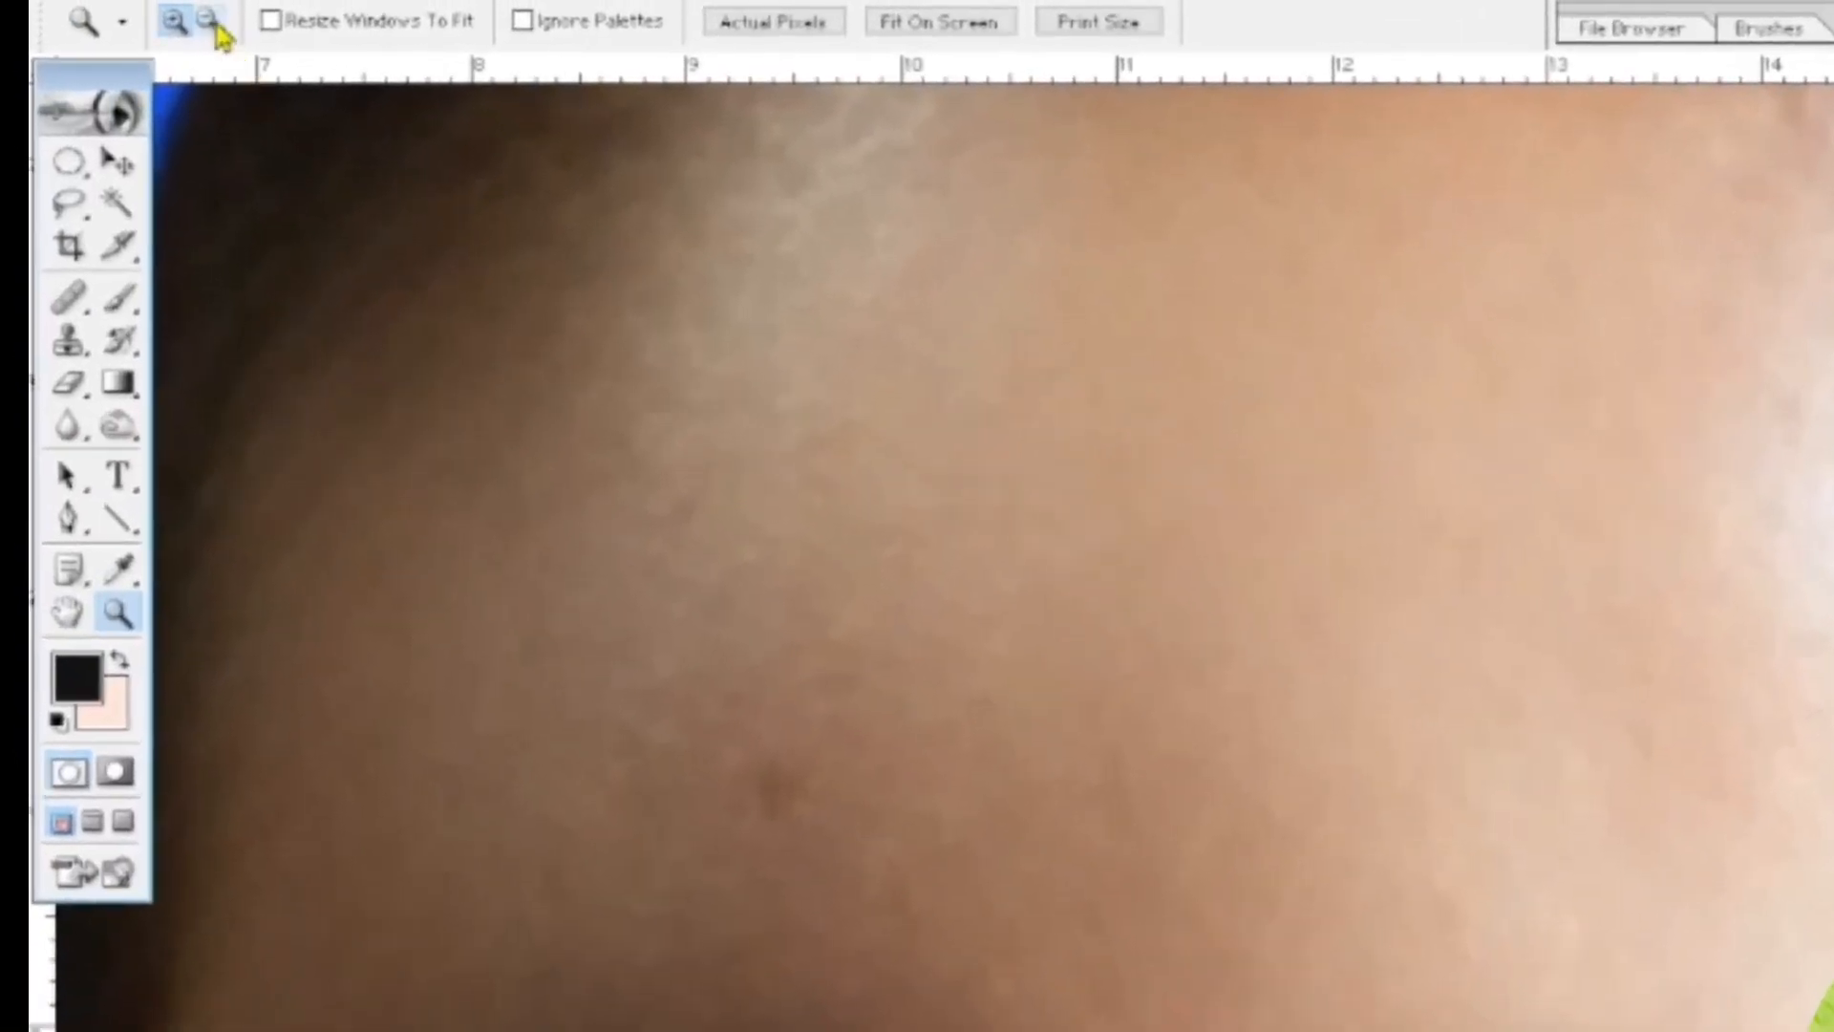
# Set the Zoom tool to Zoom Out and reduce the view until the whole portrait fits on the canvas.
pyautogui.click(214, 25)
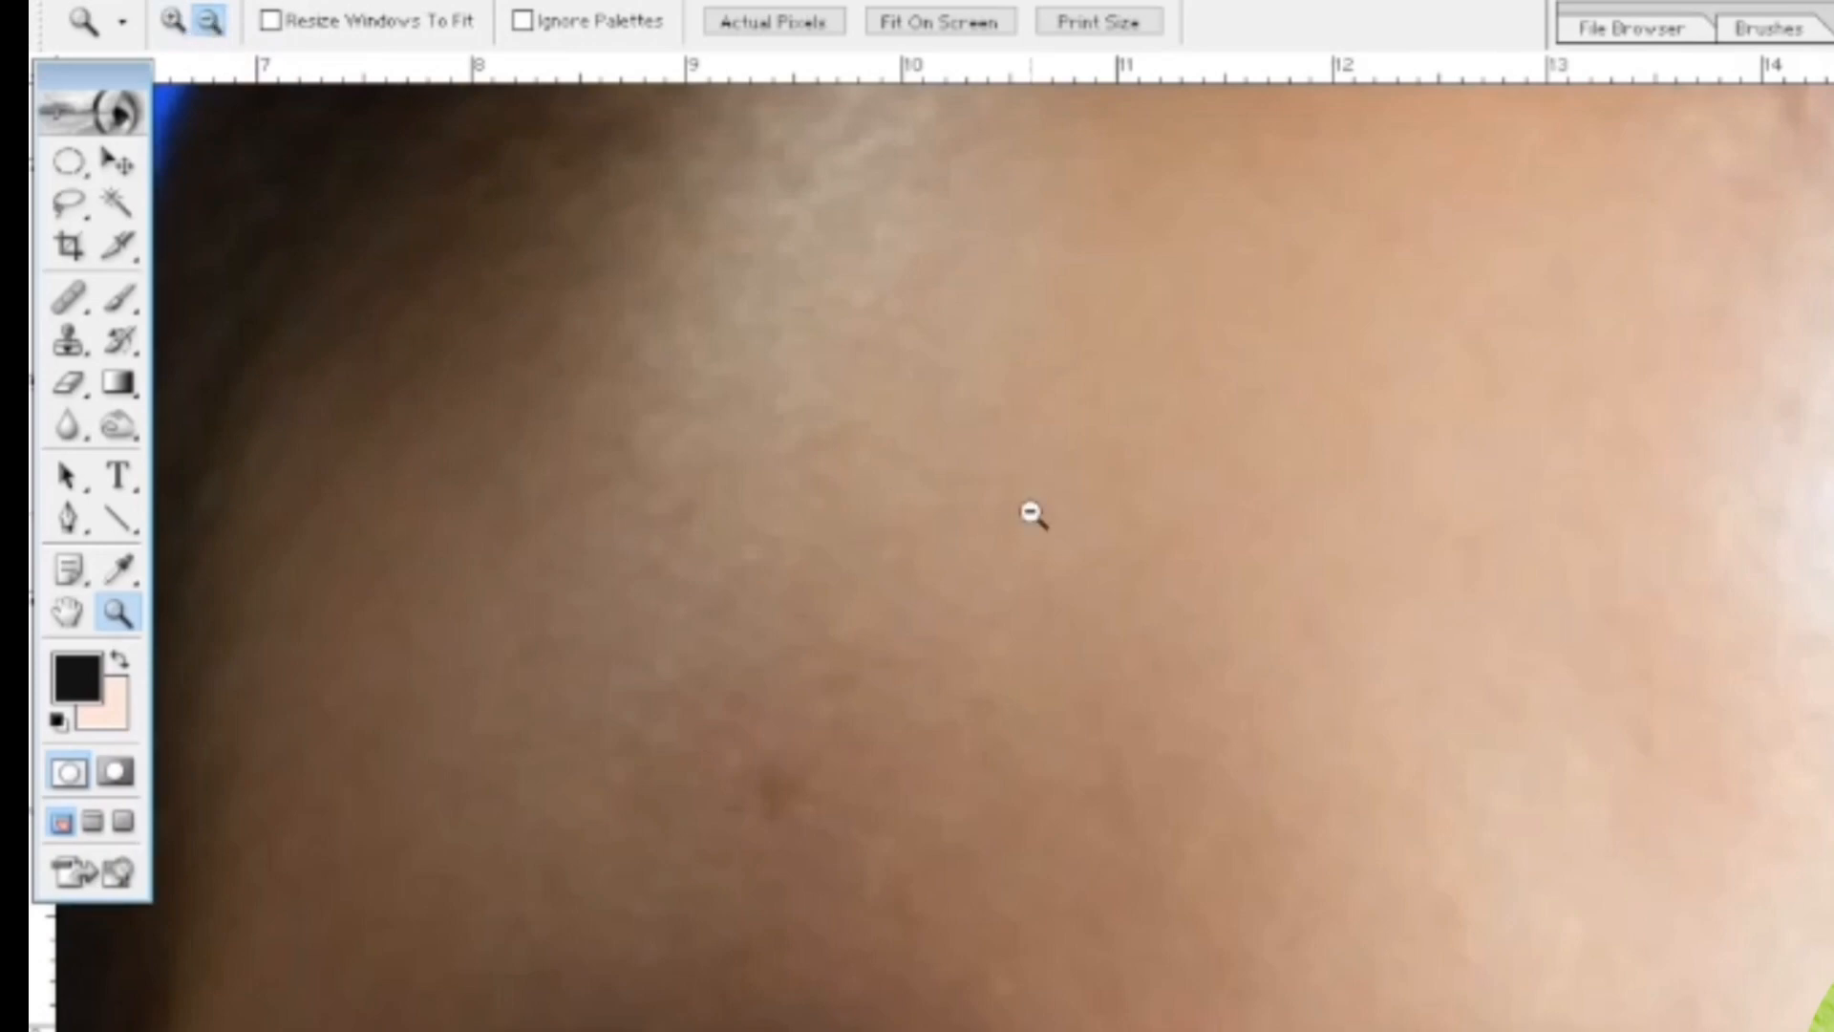
pyautogui.click(1032, 512)
pyautogui.click(1032, 513)
pyautogui.click(1032, 513)
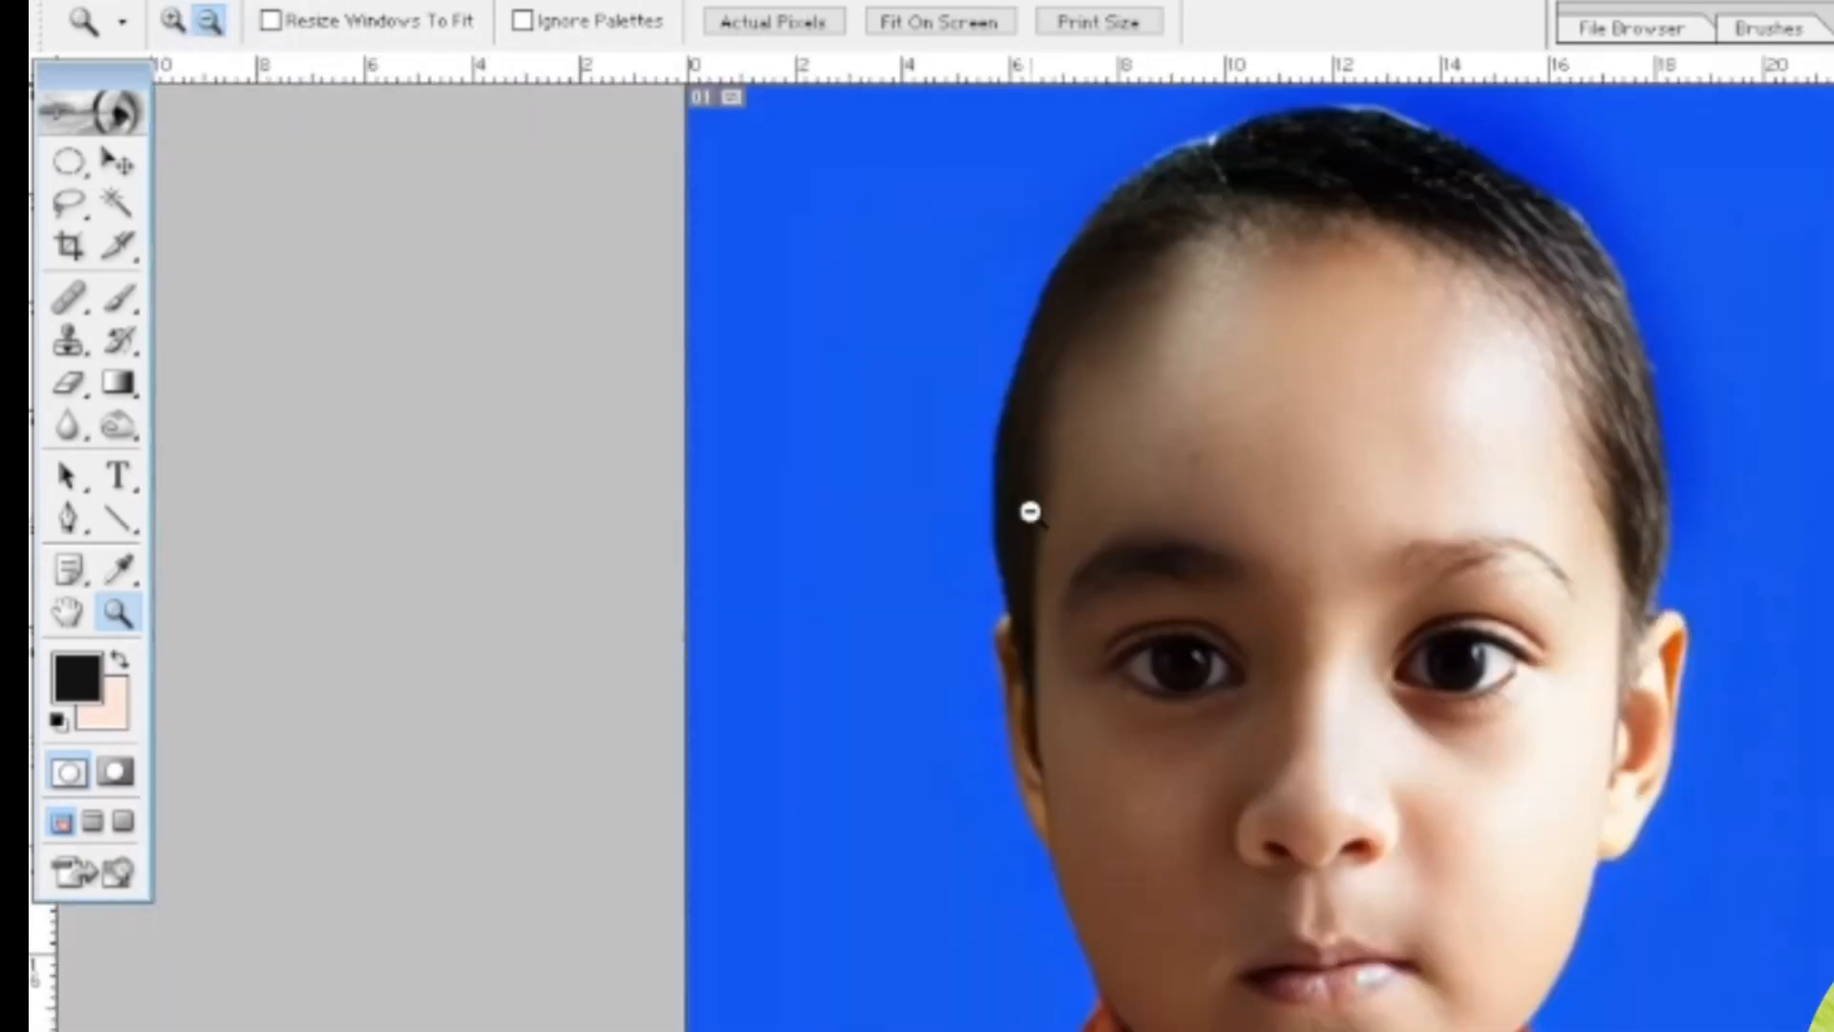
pyautogui.click(1032, 513)
pyautogui.click(1031, 513)
pyautogui.click(1032, 513)
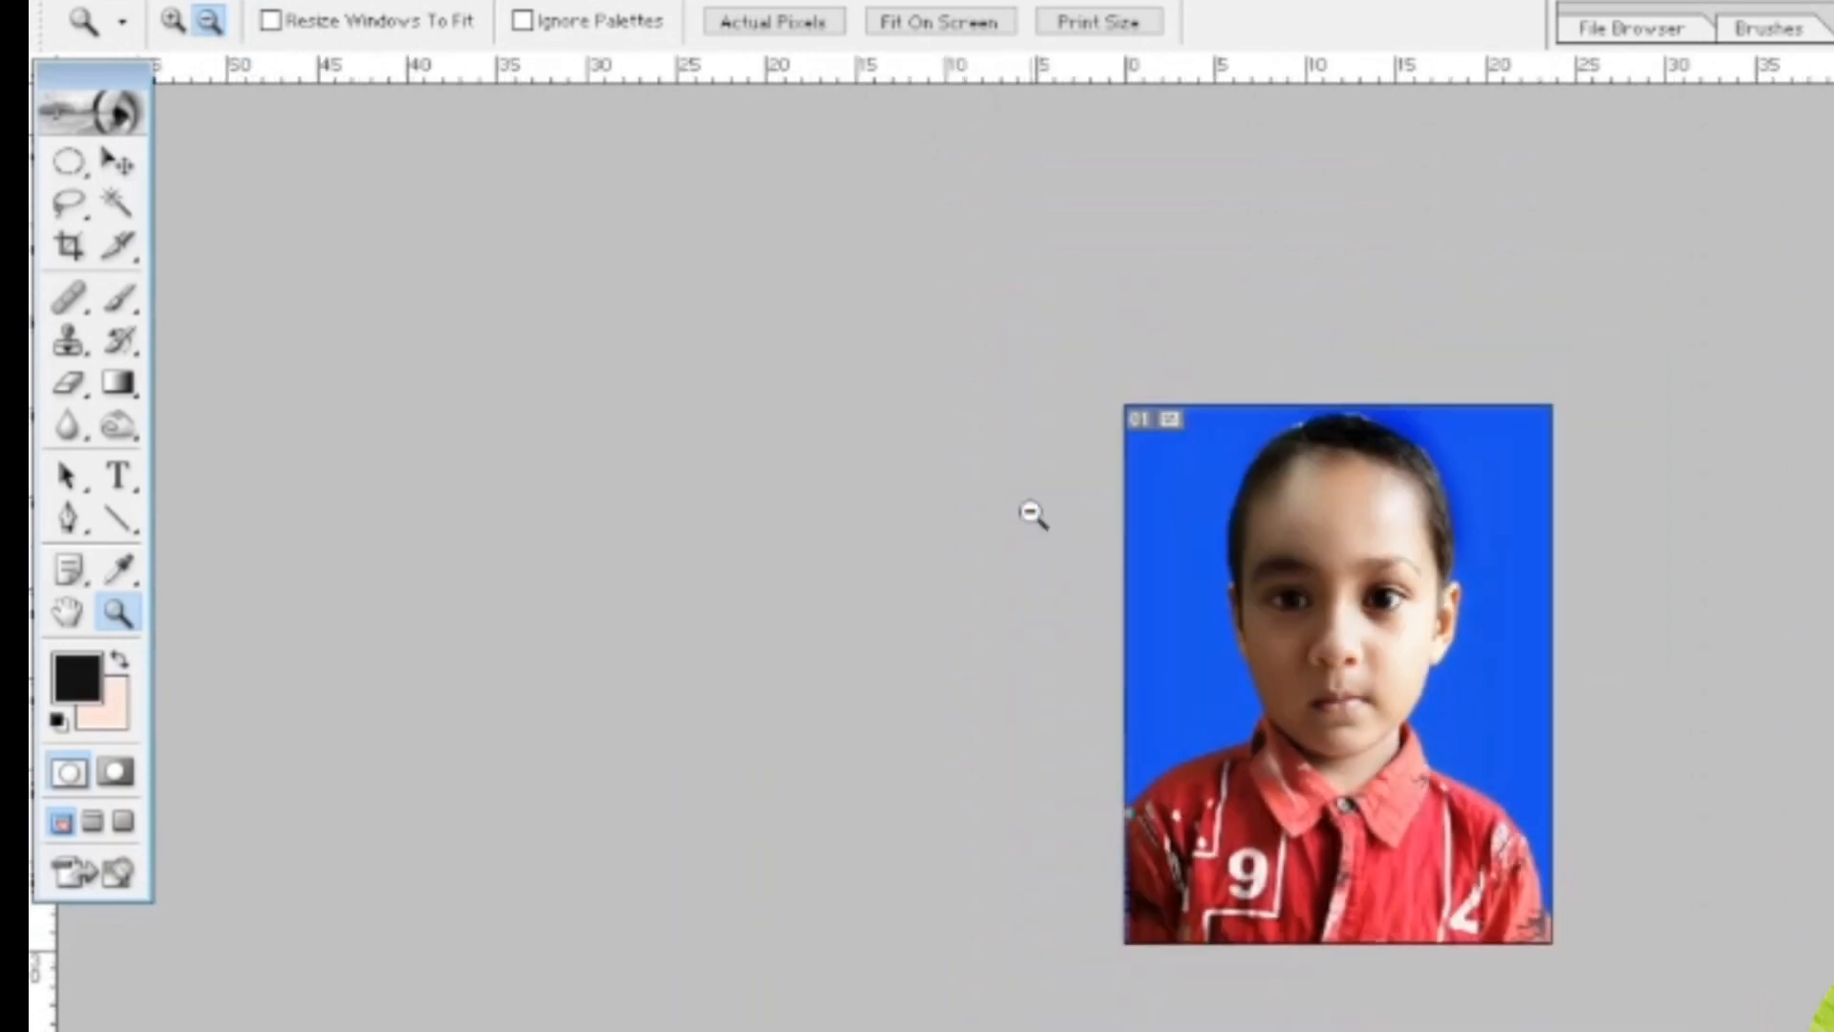